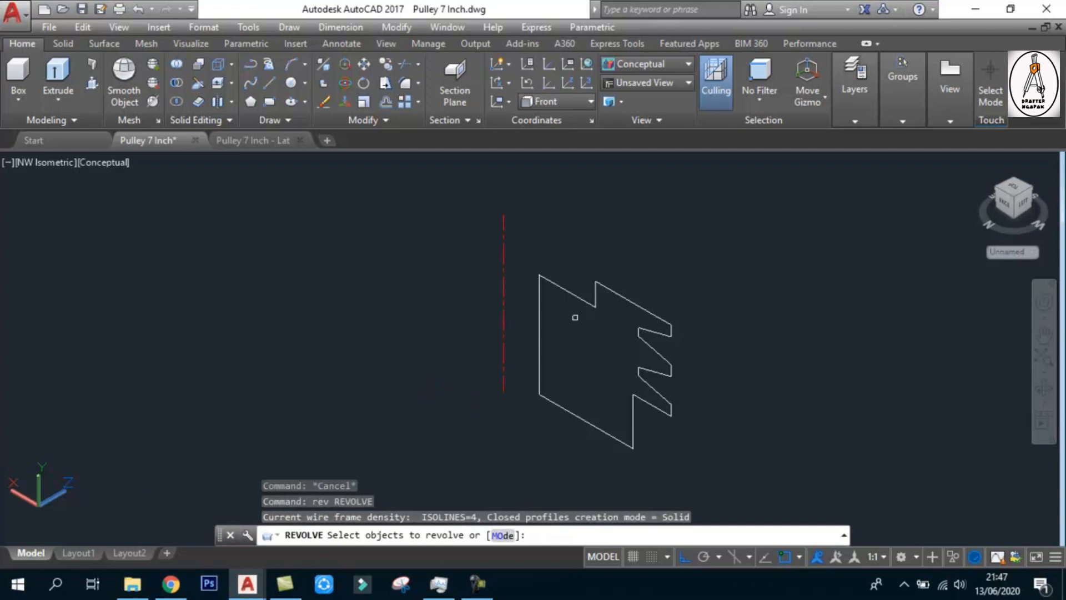
Revolve the closed pulley profile about the red centre line
click(572, 298)
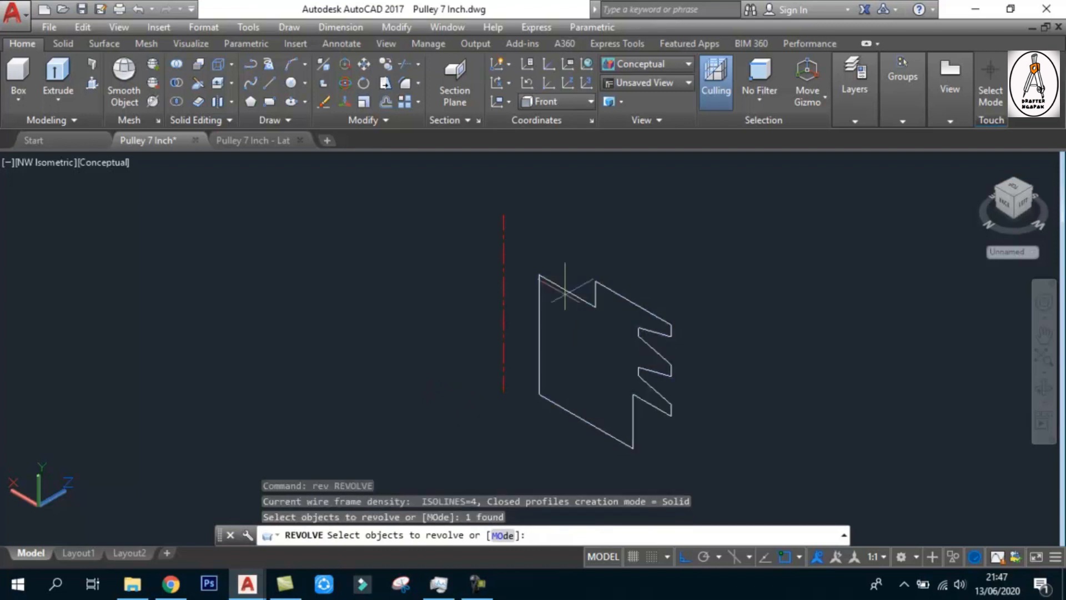
key(Return)
click(503, 390)
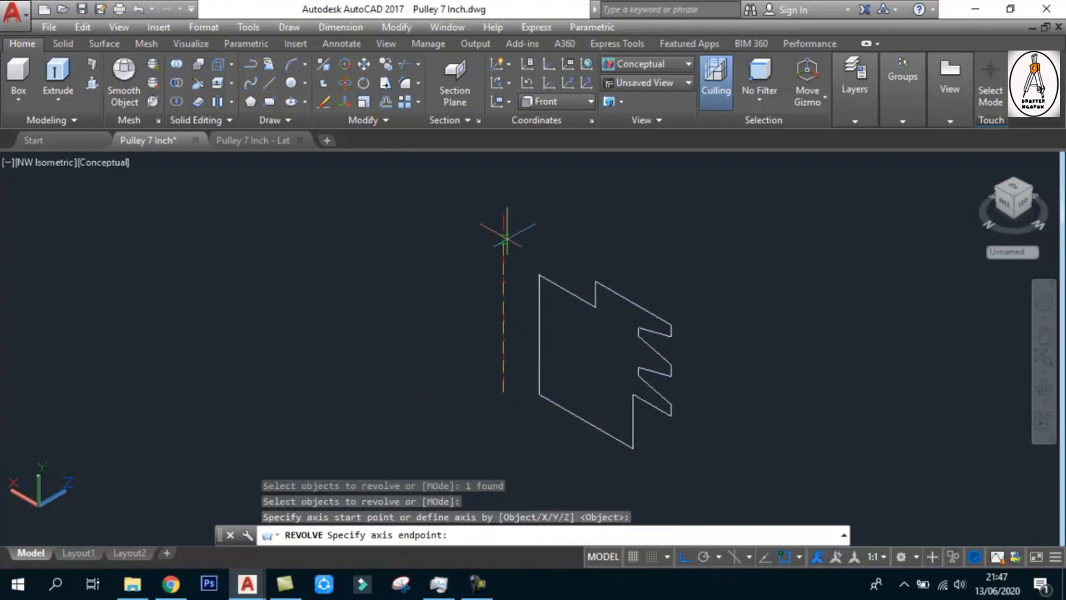
click(505, 237)
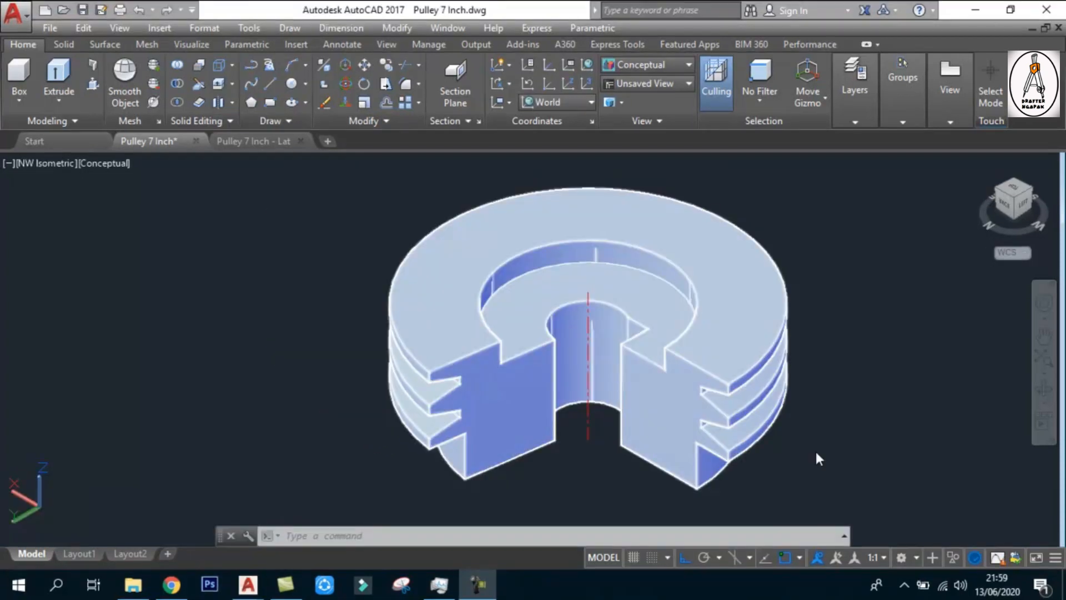
Draw a rectangle from the lower end of the red centre line, overlapping the bore corner of the cut-away pulley
text(re)
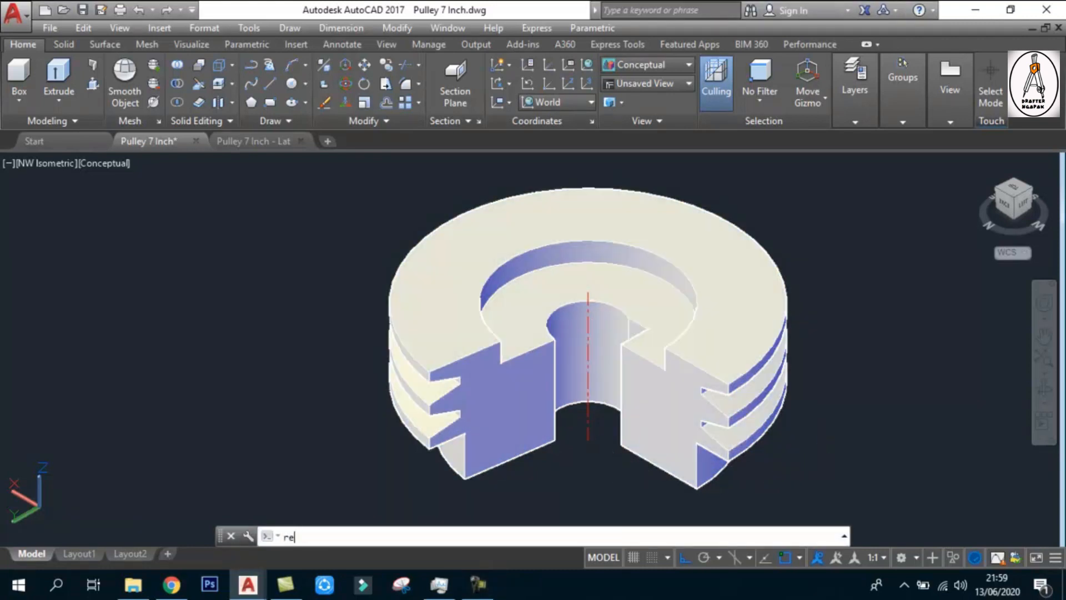
text(c)
key(Return)
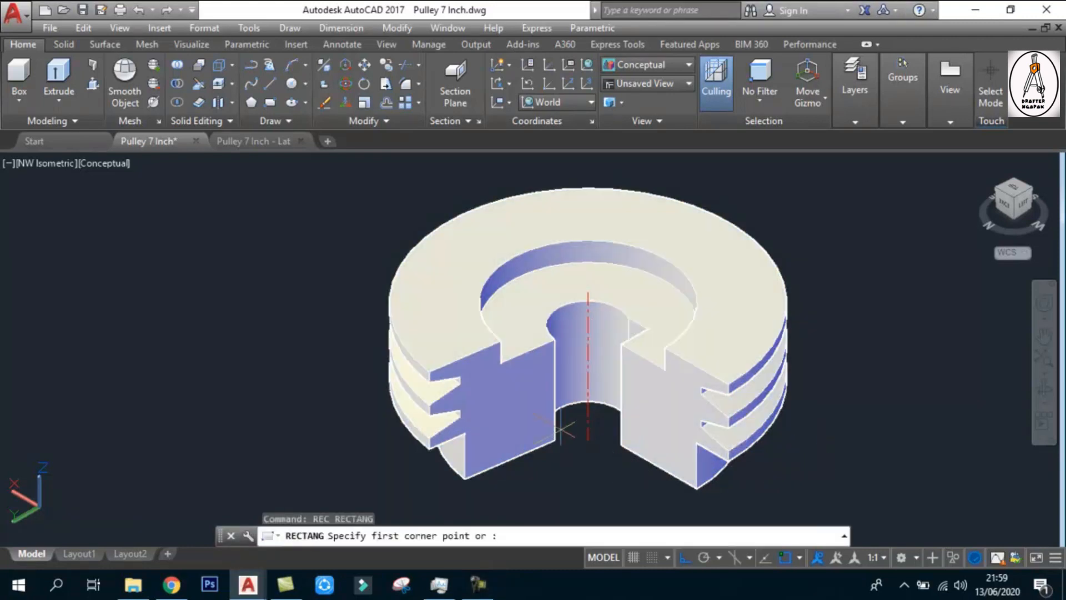
click(588, 440)
scroll(587, 440, up, 2)
scroll(534, 460, up, 2)
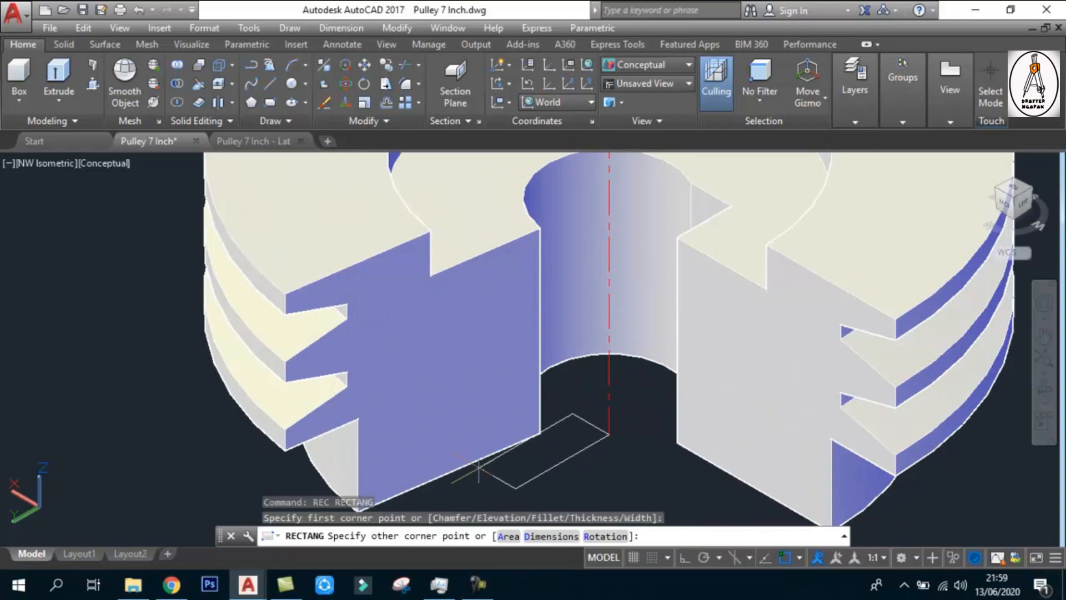
scroll(439, 447, up, 2)
scroll(561, 462, down, 2)
Extrude the rectangle at the bore upward into a tall bar that extends well above the pulley's top face
text(@)
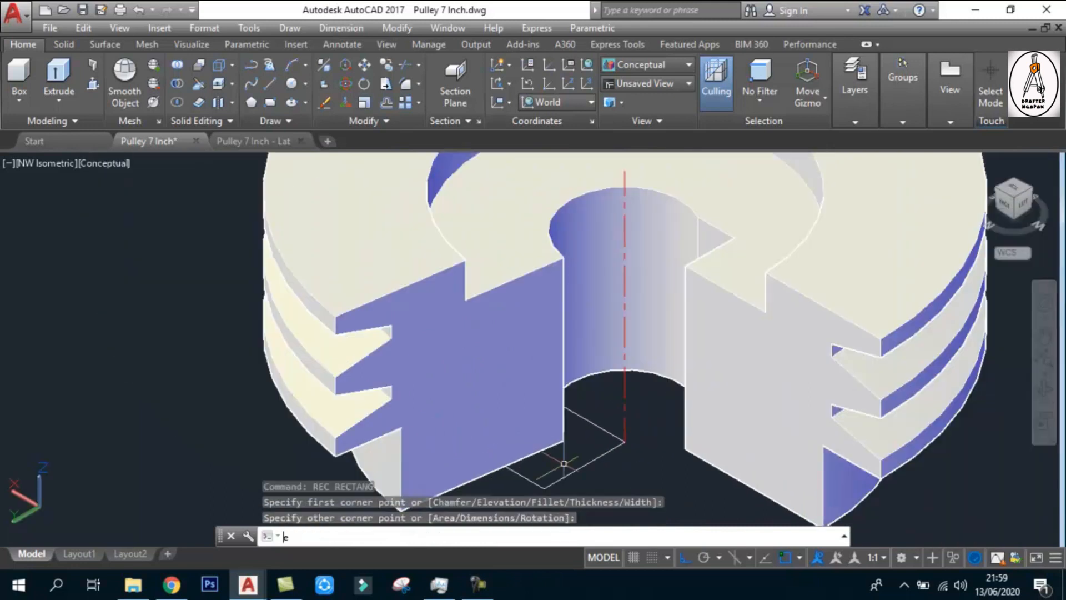
text(xt)
key(Return)
click(624, 488)
click(505, 406)
scroll(582, 444, down, 3)
key(Return)
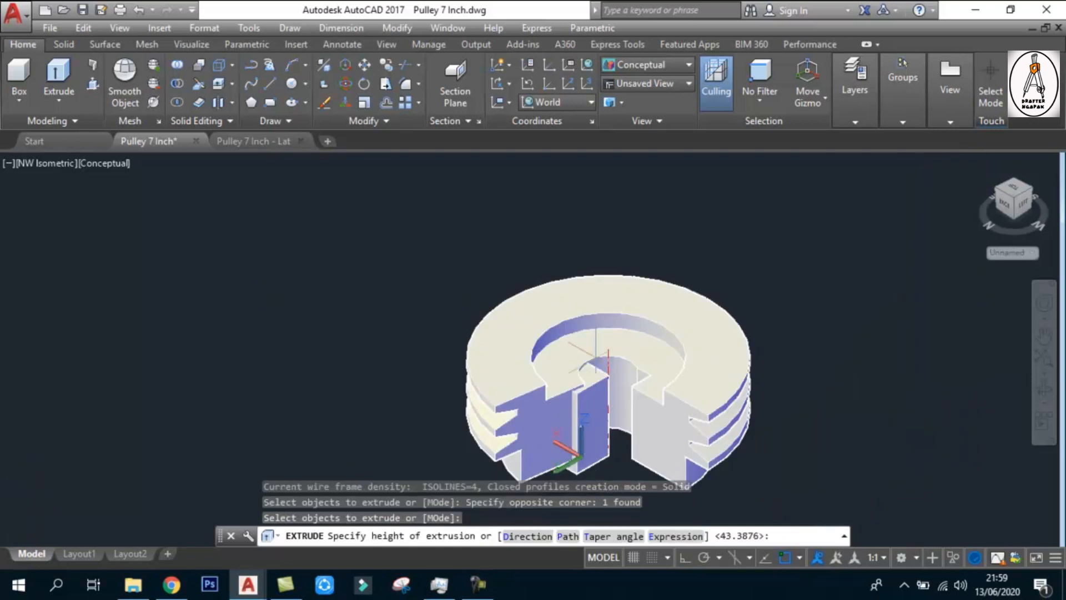
click(580, 189)
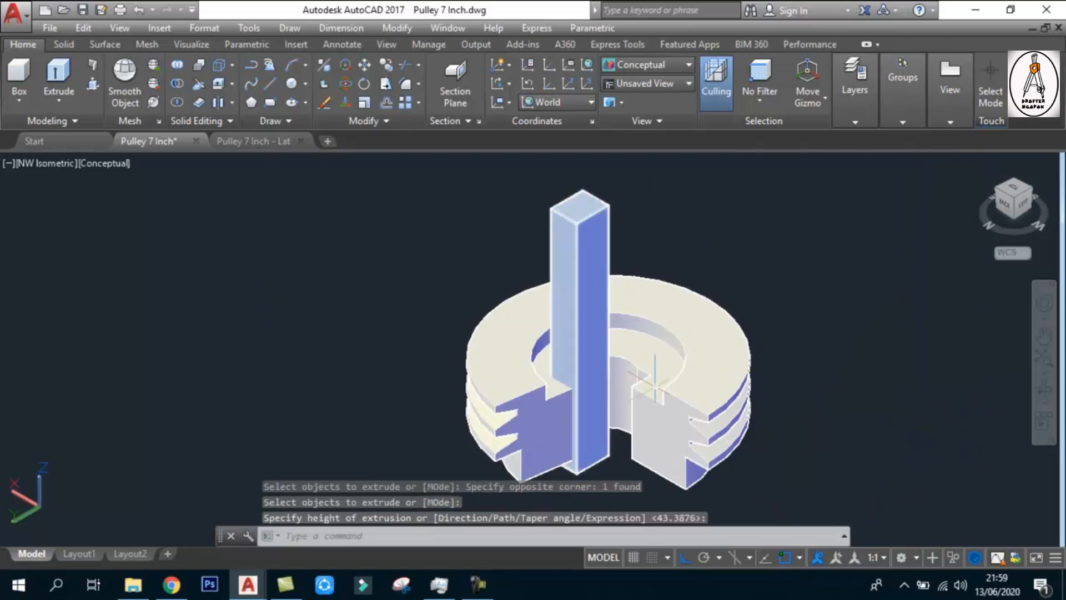
key(Escape)
key(Escape)
key(Escape)
Subtract the tall rectangular bar from the pulley solid to cut a slot along the bore
text(s)
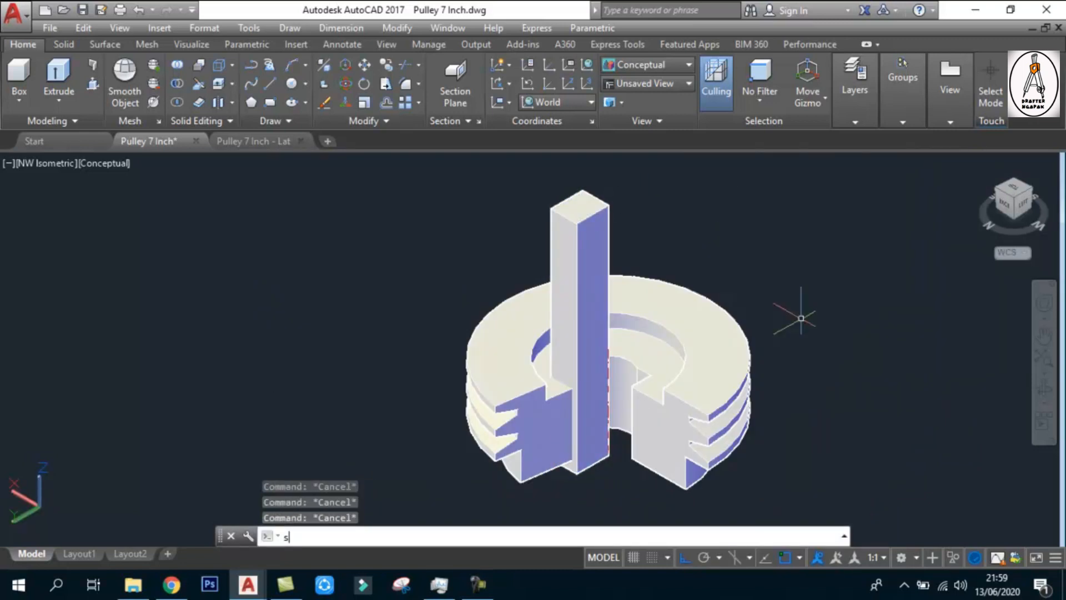
text(u)
key(Return)
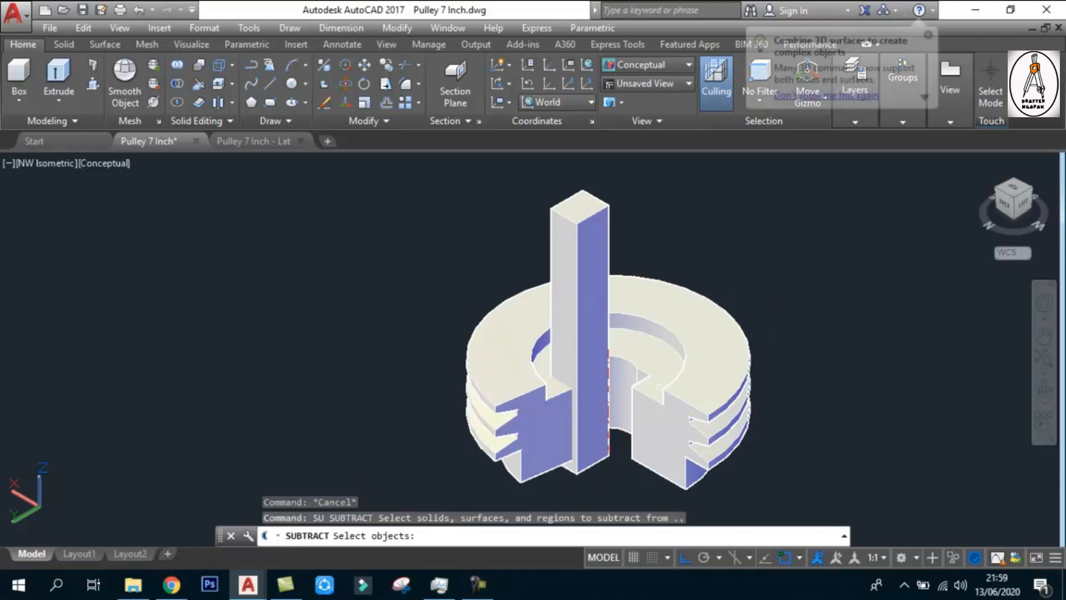
click(650, 398)
key(Return)
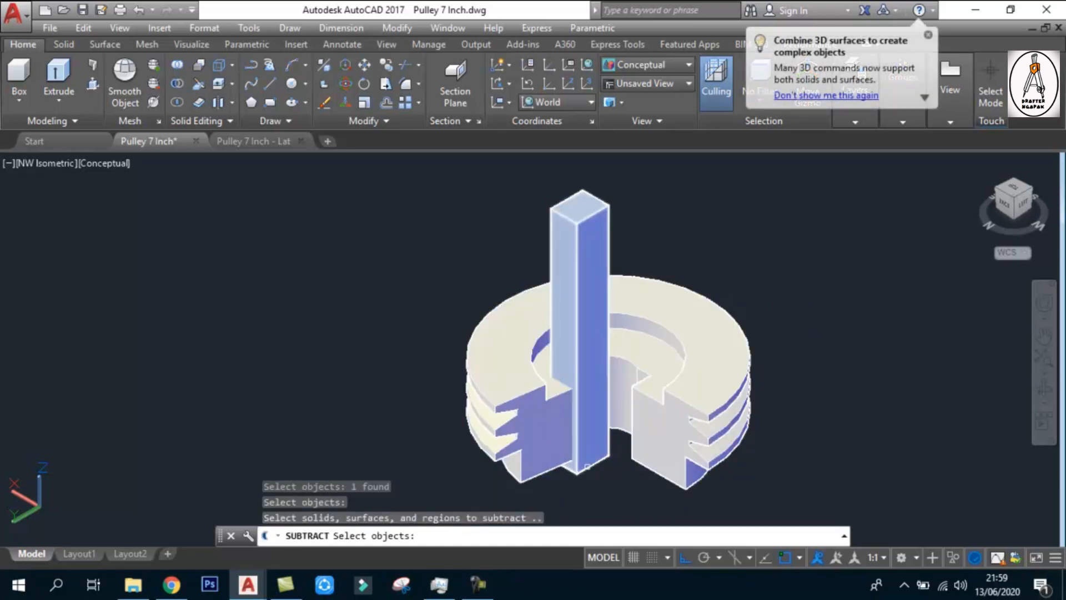
click(588, 466)
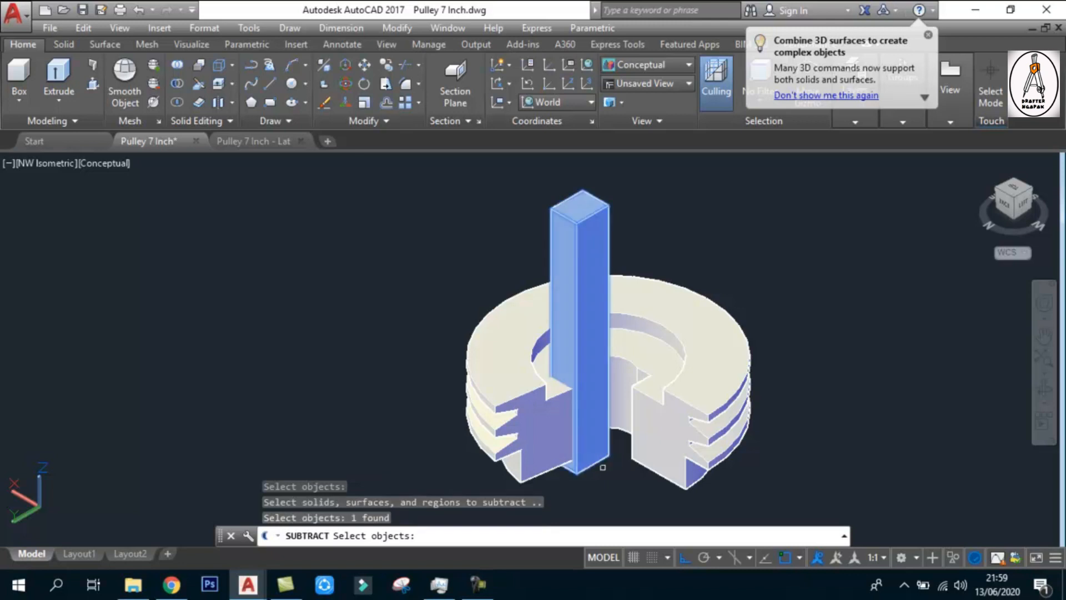
key(Return)
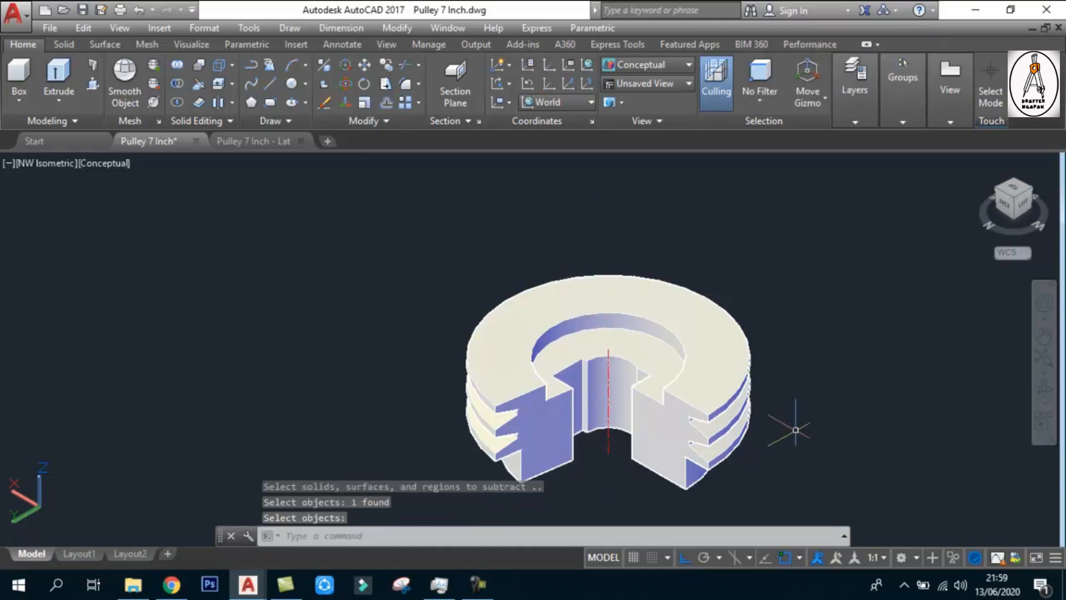
click(867, 507)
click(408, 246)
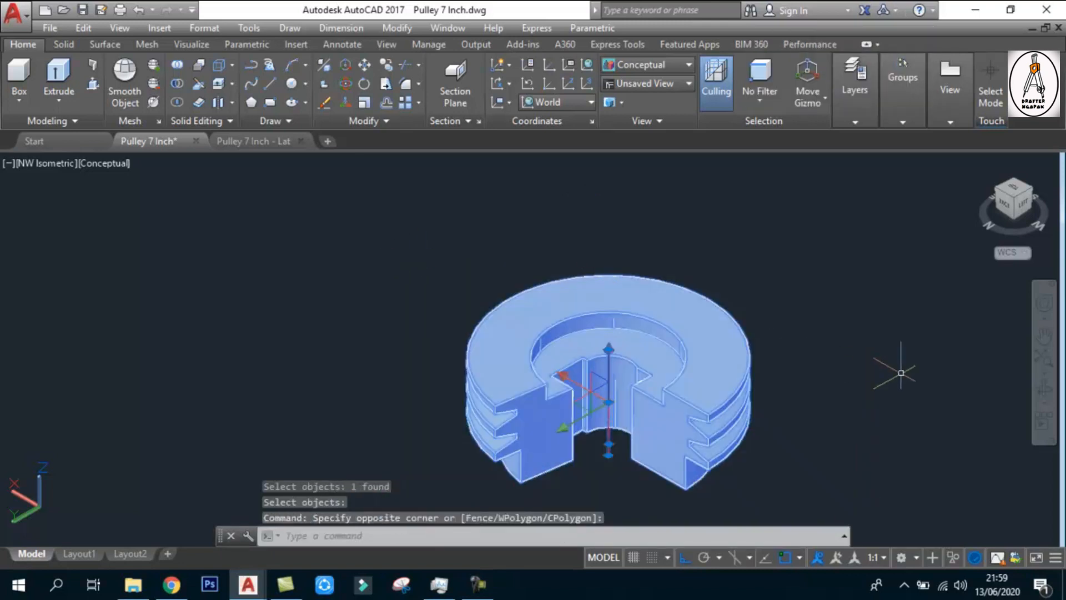
shift+middle_drag(647, 398, 647, 398)
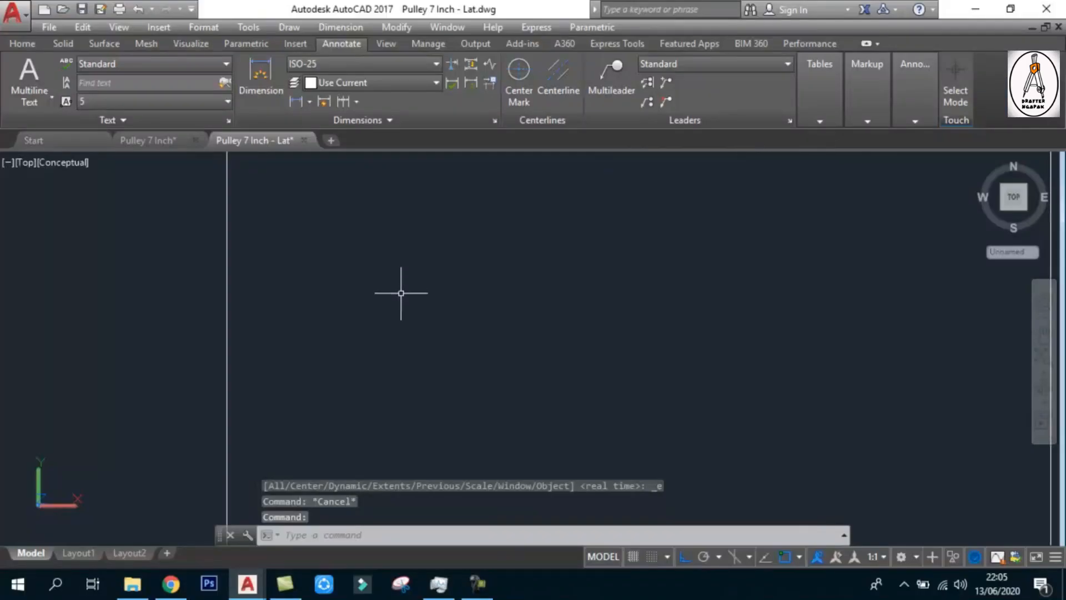
Start a polyline near the frame's upper-left corner with segments 70 to the right, 67 down and 50 to the left
key(Escape)
key(Escape)
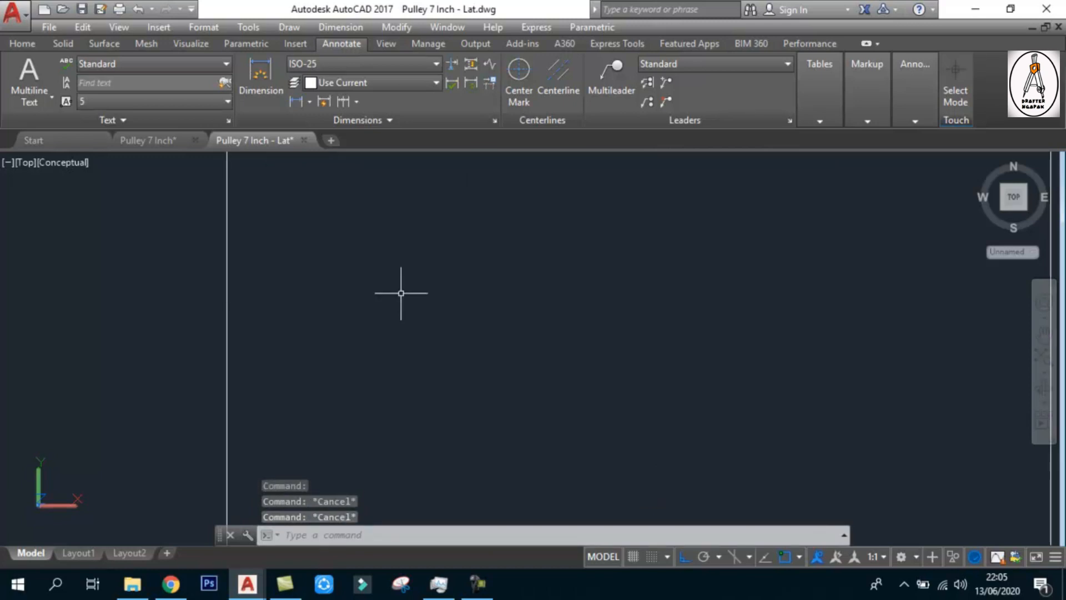
text(PL)
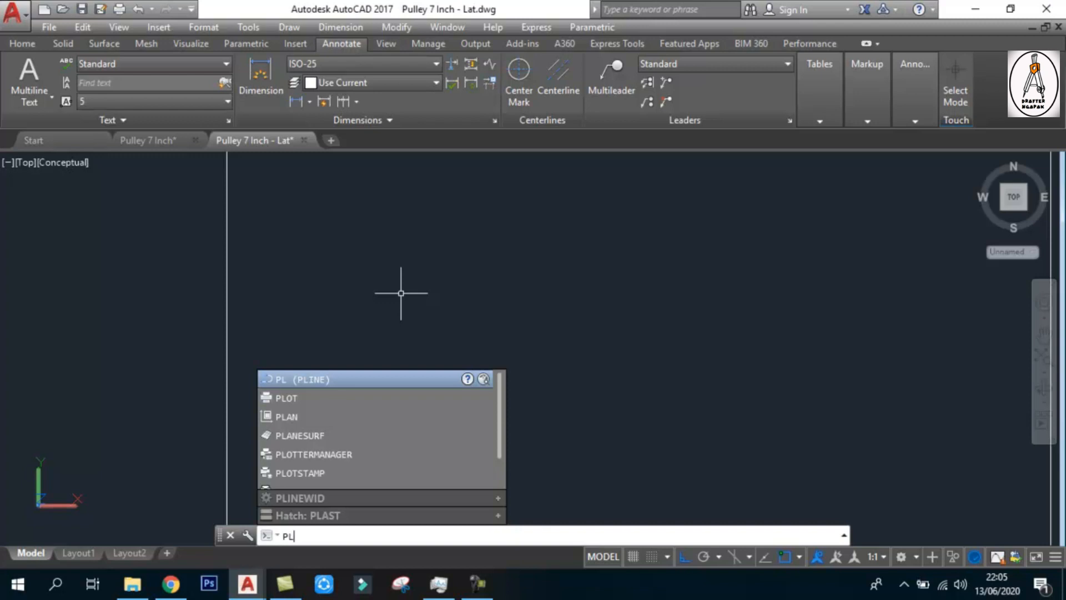
key(Escape)
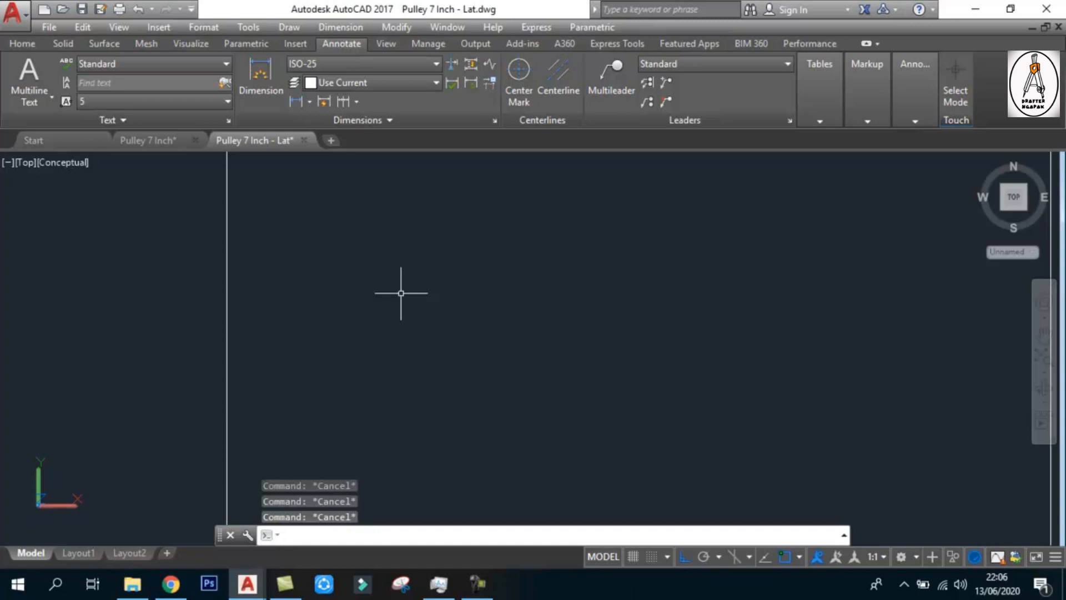
text(pl)
key(Return)
click(348, 235)
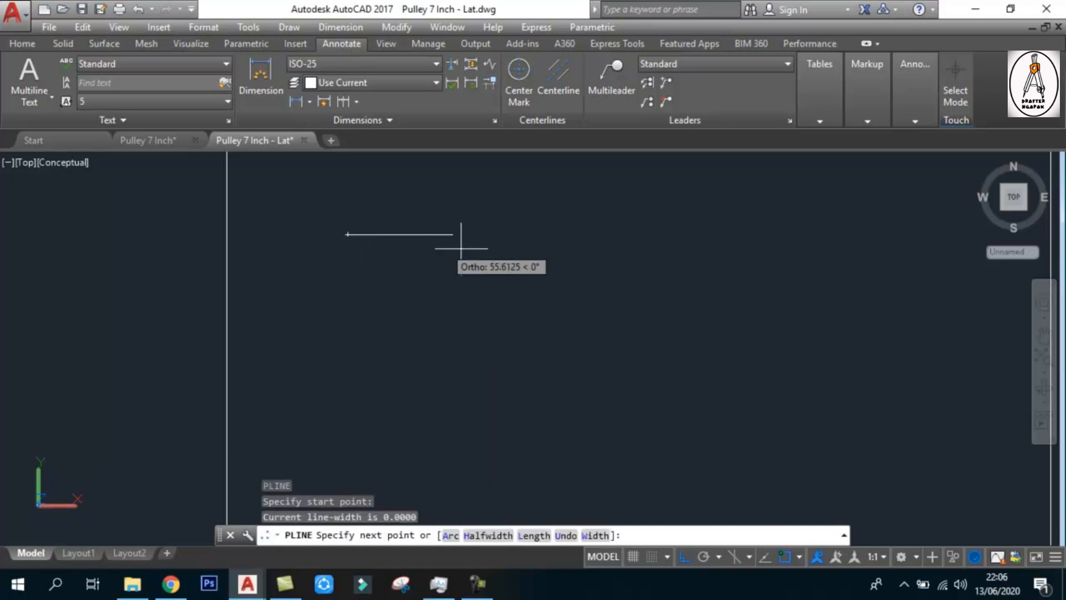
text(70)
key(Return)
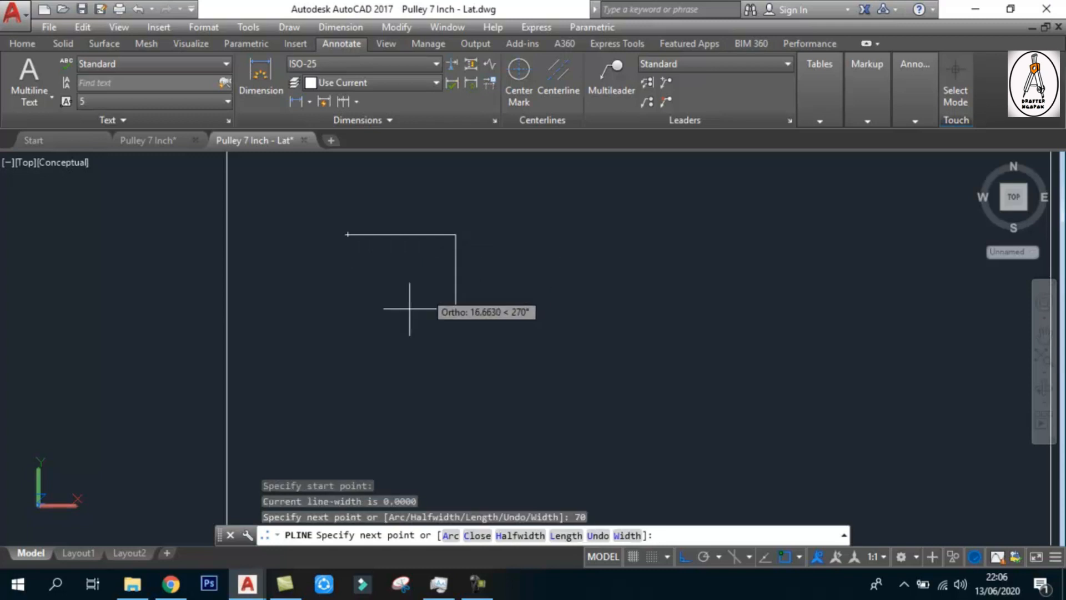
text(67)
key(Return)
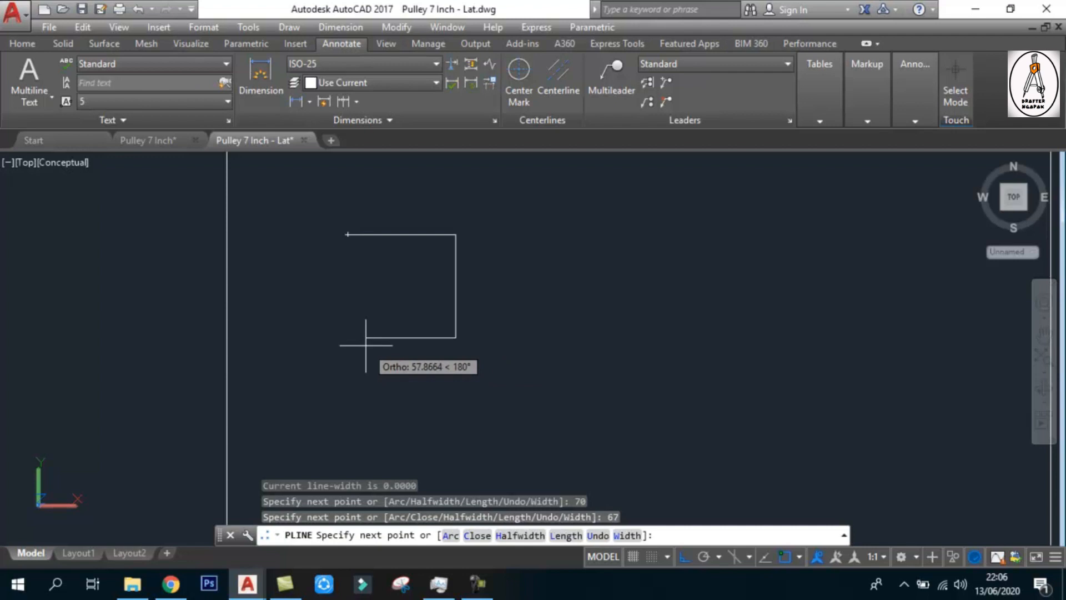
text(50)
key(Return)
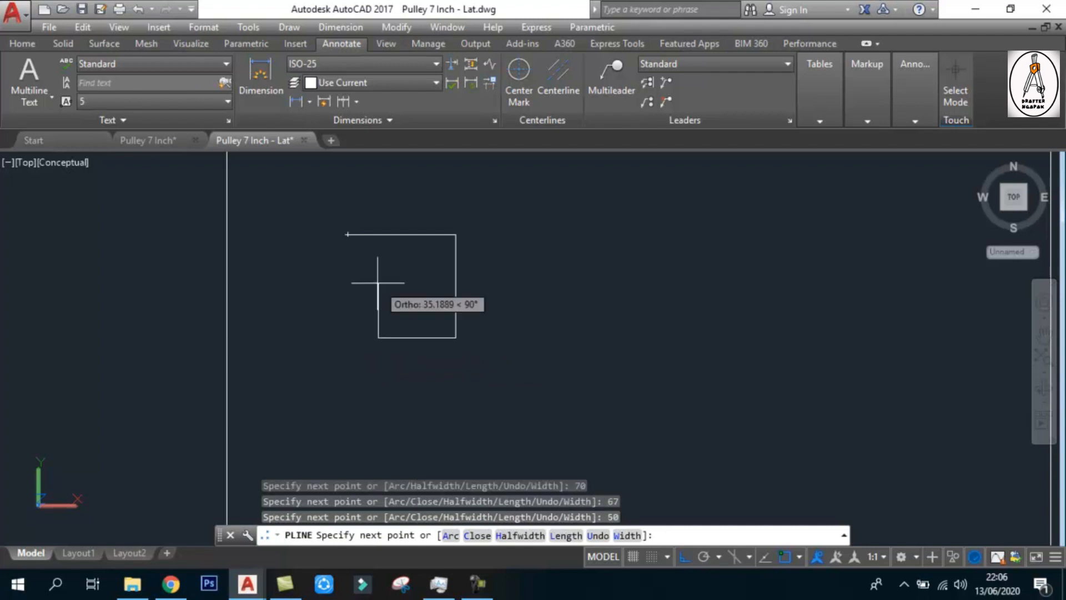
Continue the polyline 25 up and 20 to the left, and close the outline at its start point
text(25)
key(Return)
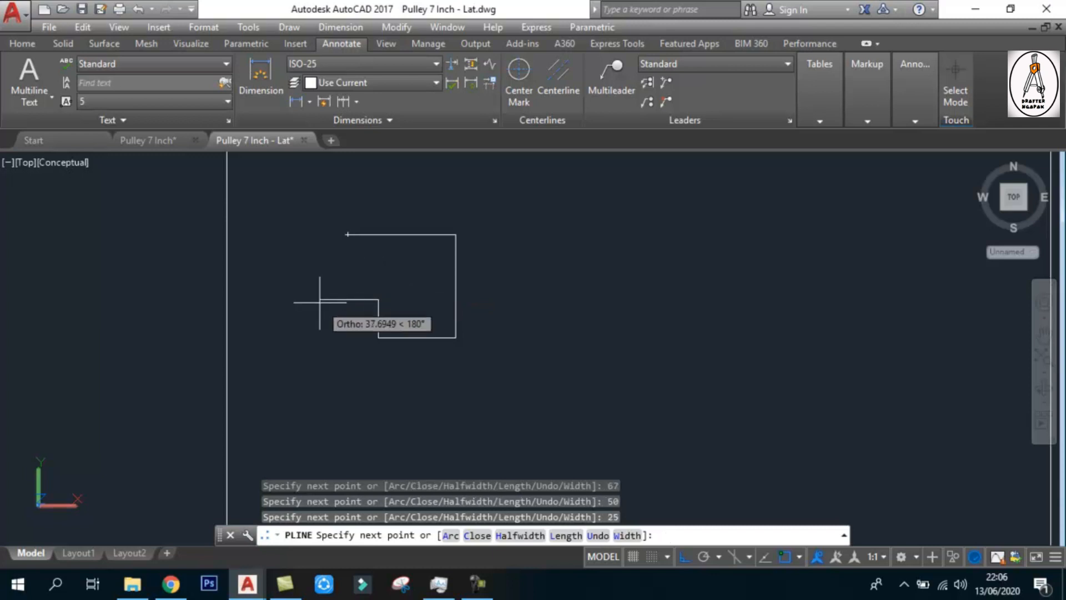
text(20)
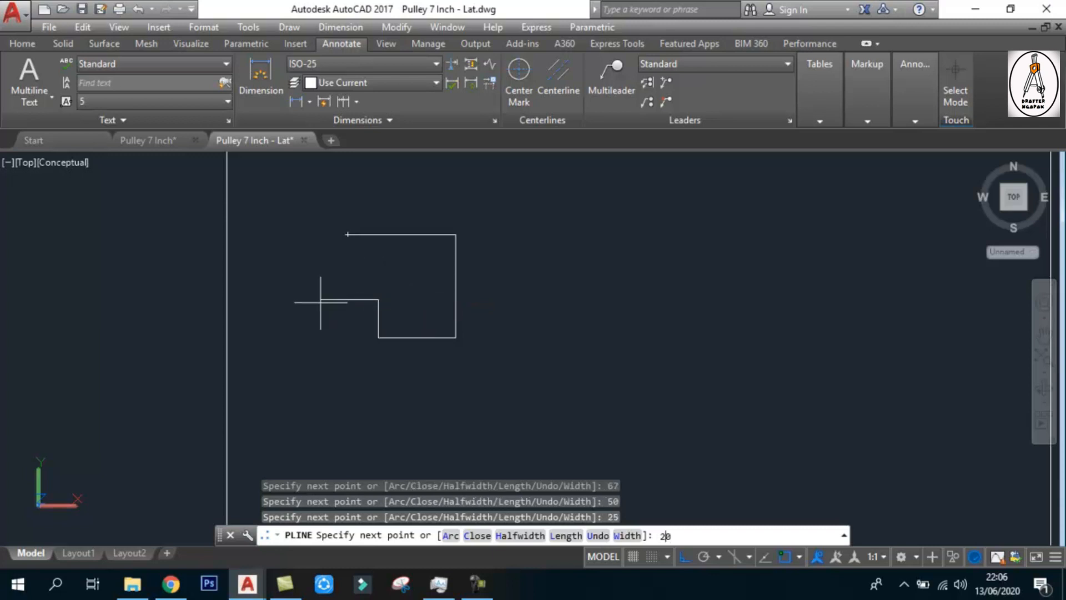
click(347, 234)
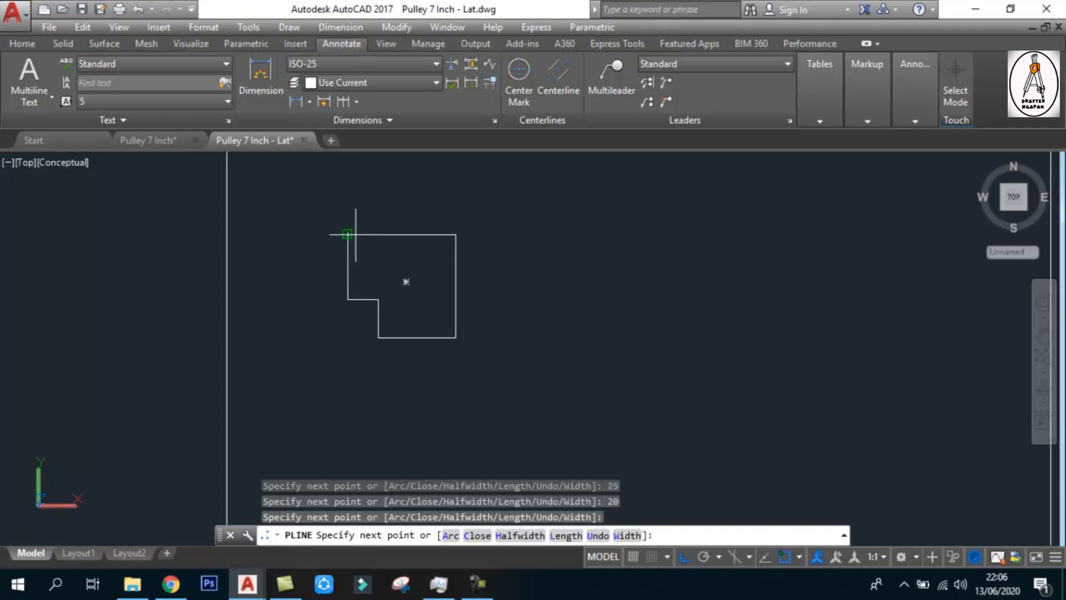
key(Escape)
key(Escape)
key(Escape)
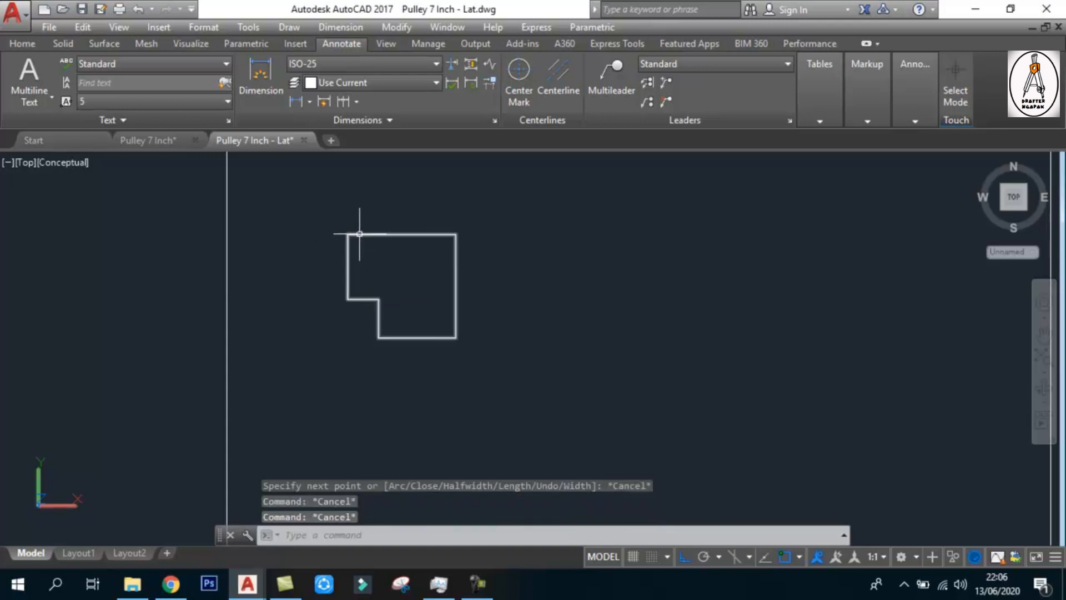
click(355, 234)
scroll(345, 228, up, 2)
key(Escape)
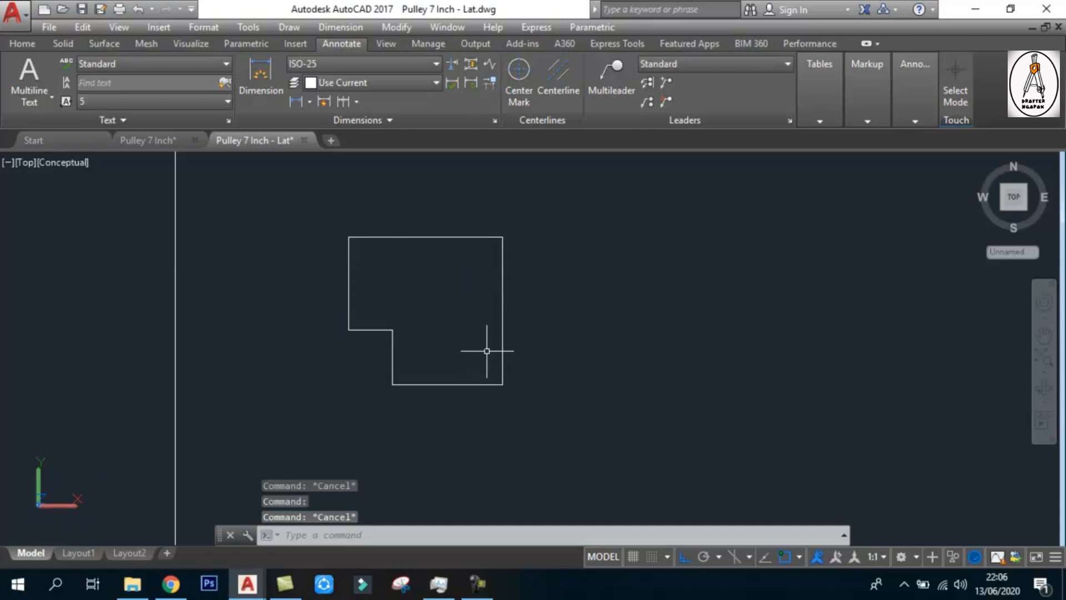
scroll(398, 347, down, 1)
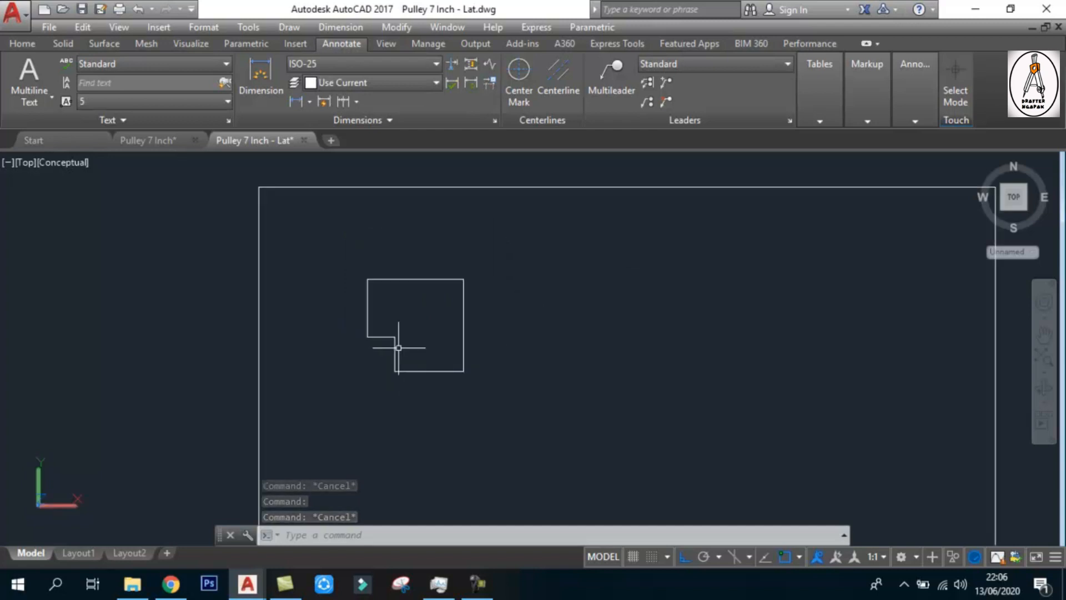
scroll(355, 286, up, 1)
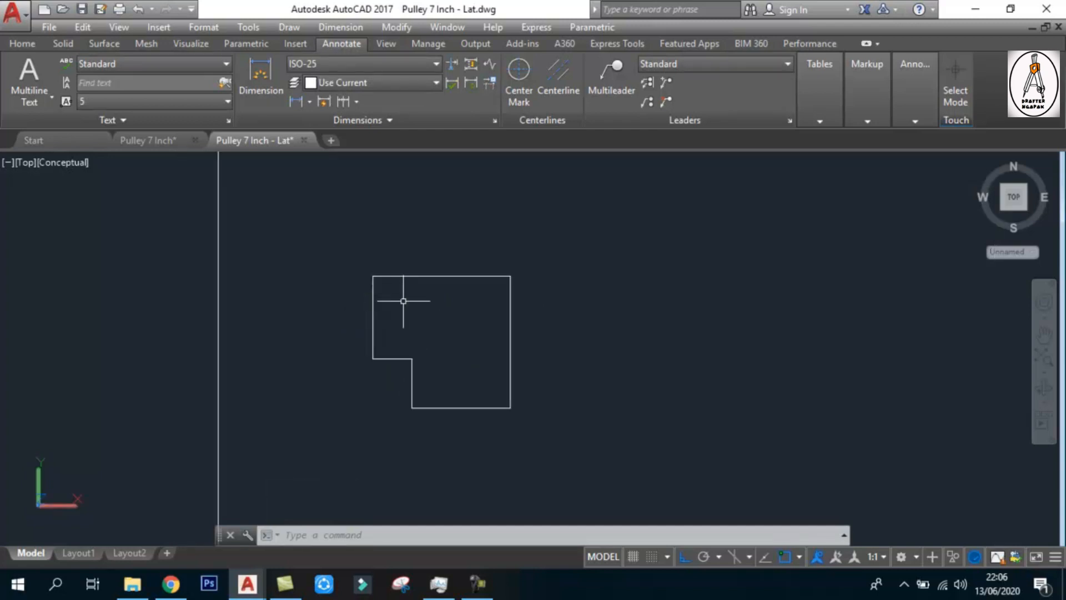
scroll(388, 269, down, 2)
middle_drag(423, 280, 397, 279)
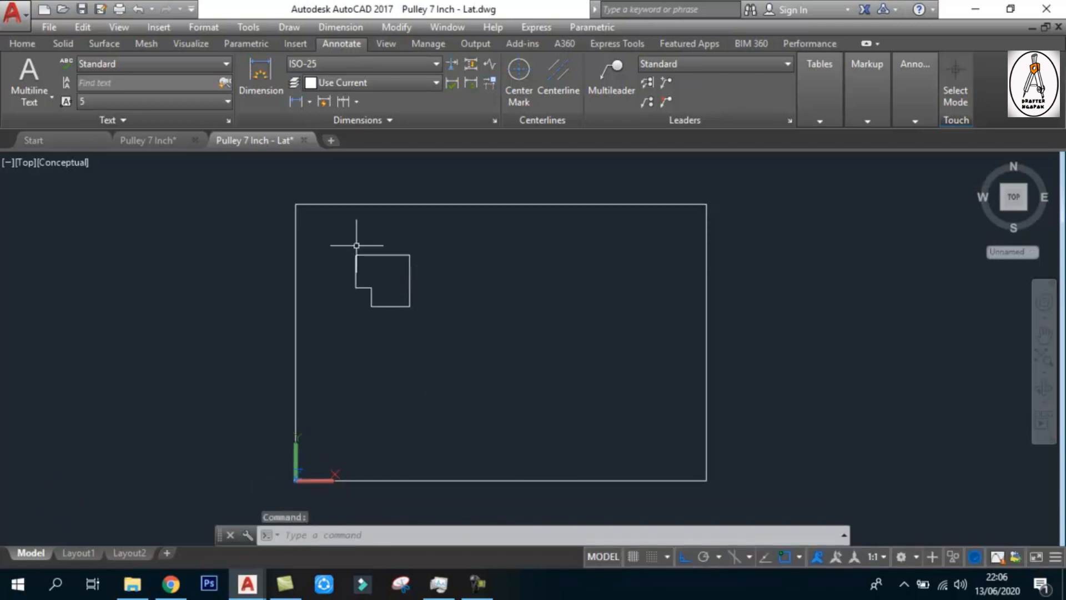
Cut the stepped polyline outline from the drawing frame to the clipboard
mouse_move(380, 254)
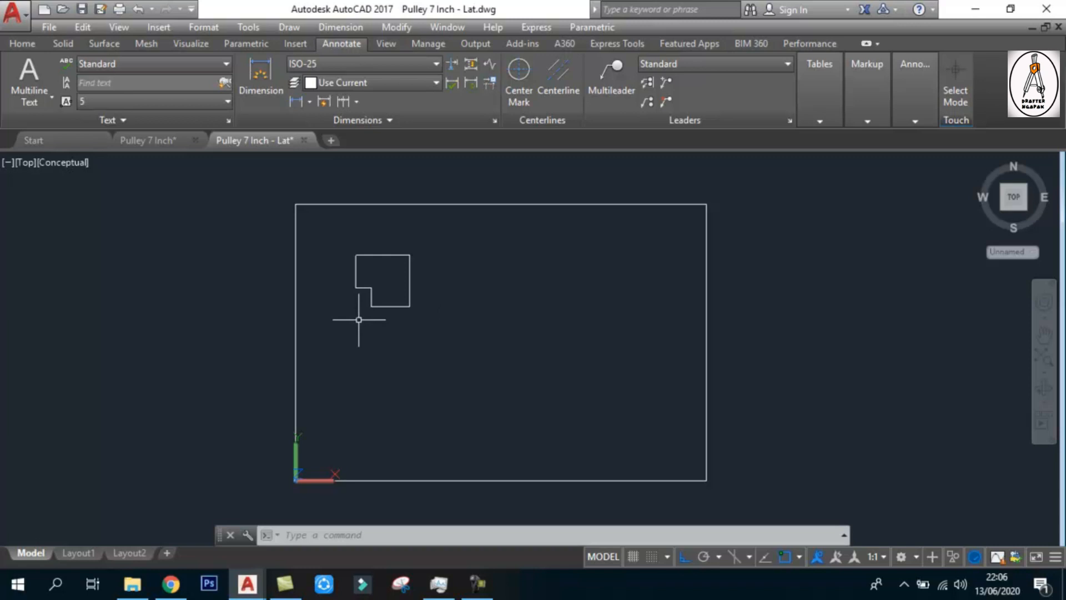
click(341, 245)
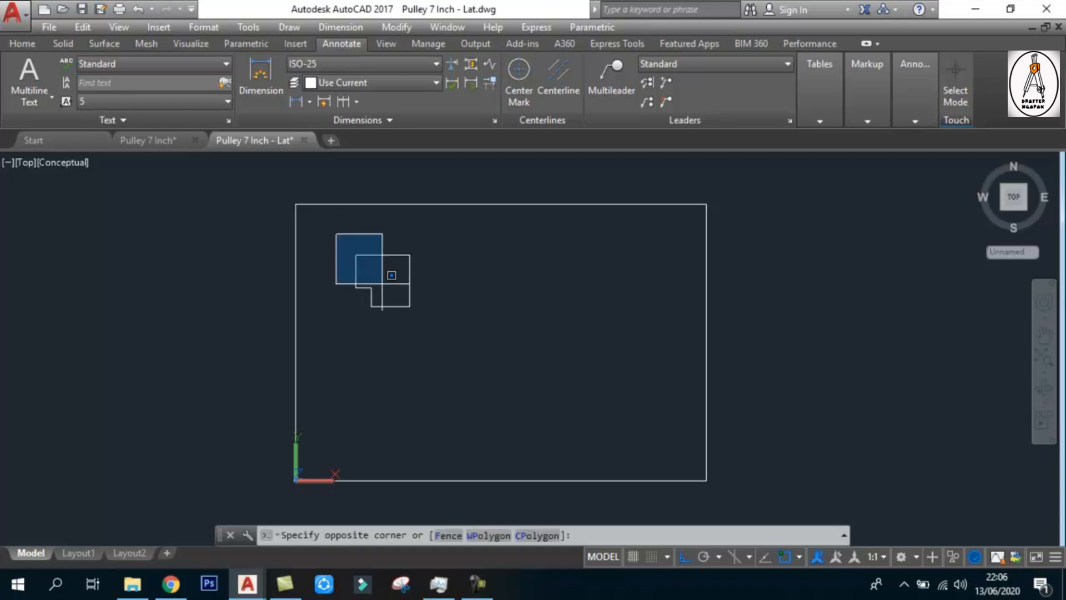
click(449, 323)
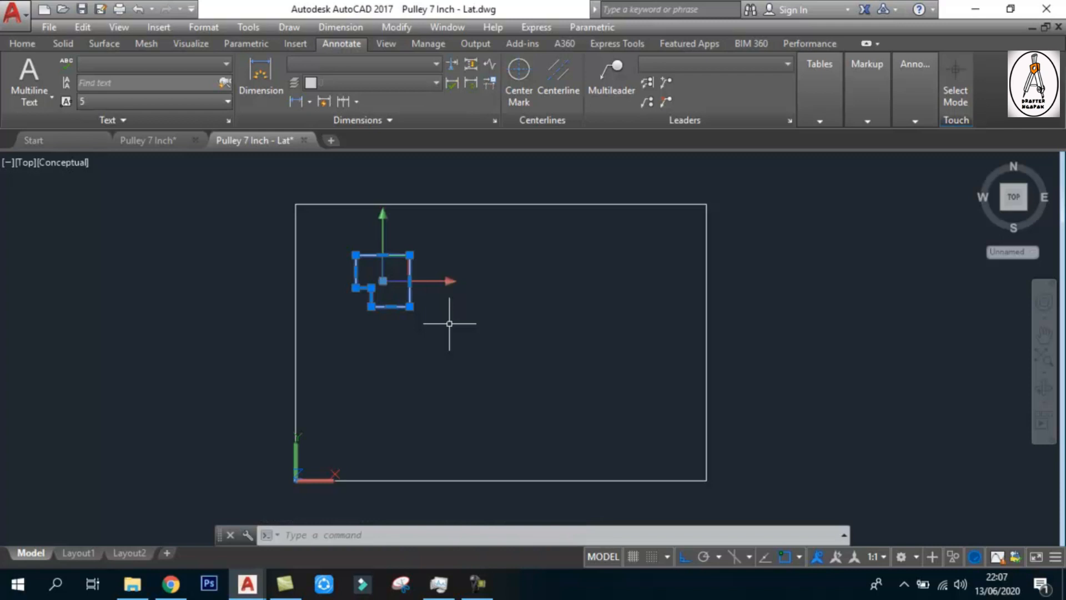
key(ctrl+x)
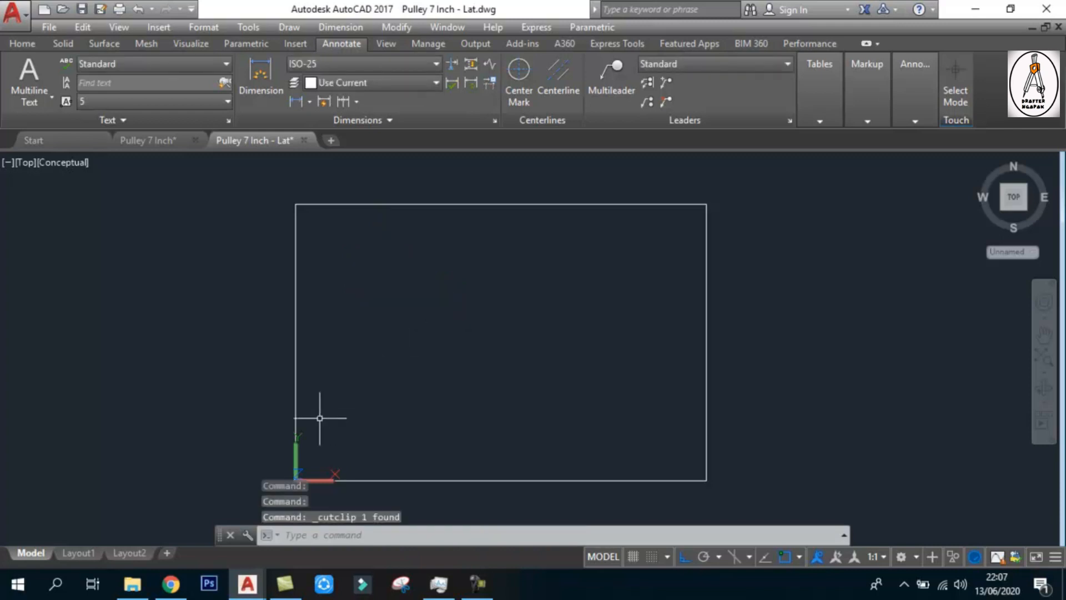
Switch to the Front view and paste the cut stepped outline just above the frame's edge line
click(16, 162)
click(65, 272)
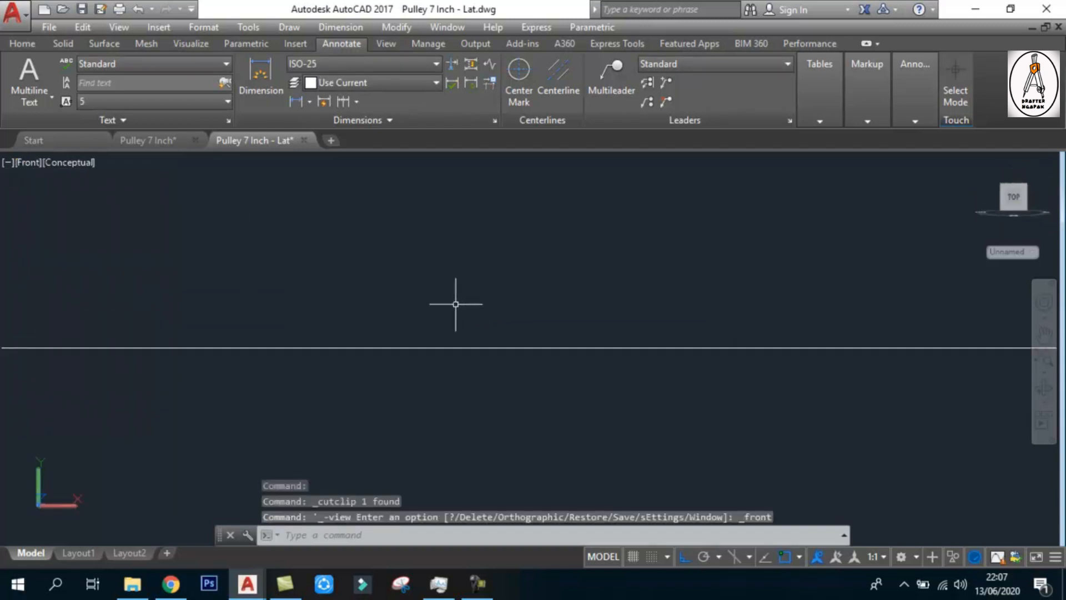
scroll(446, 312, down, 5)
scroll(690, 305, up, 2)
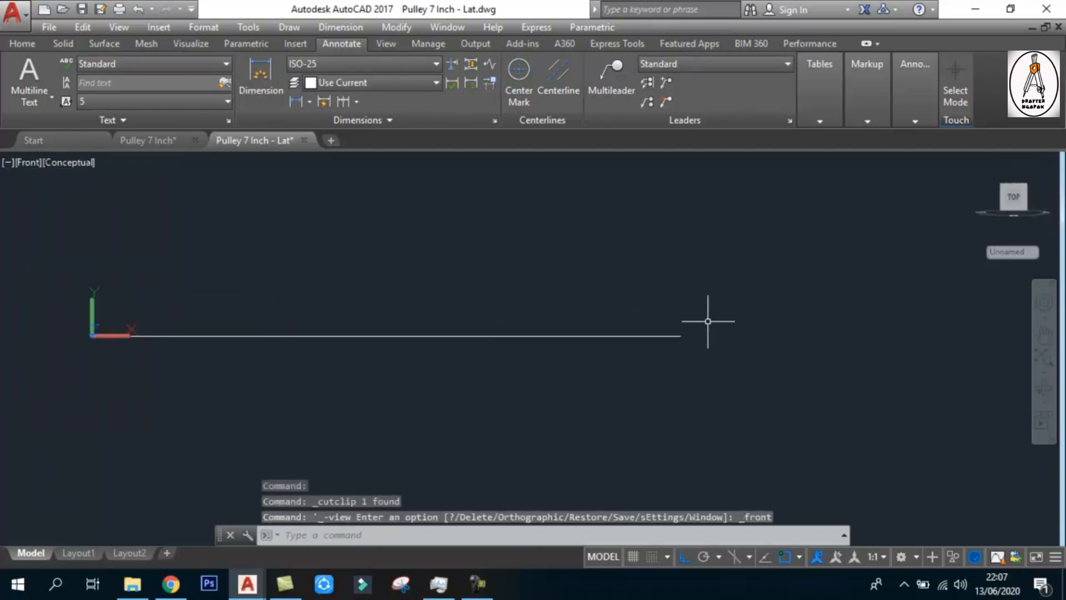
key(ctrl+v)
scroll(375, 336, down, 4)
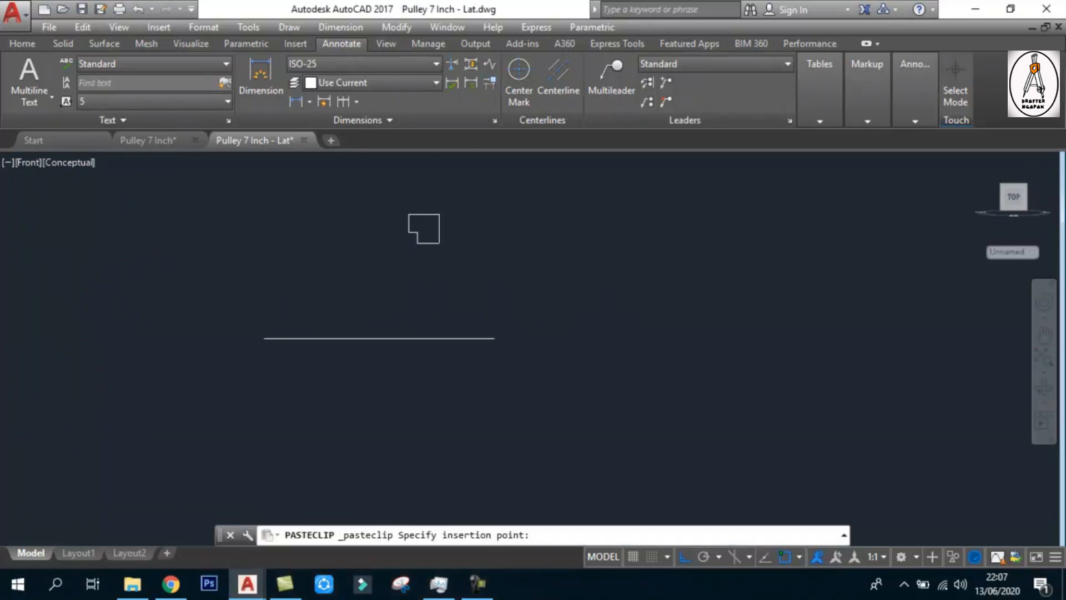
click(332, 423)
Move the pasted outline straight down so that its bottom edge rests on the frame line
scroll(345, 310, up, 2)
text(m)
key(Return)
click(345, 267)
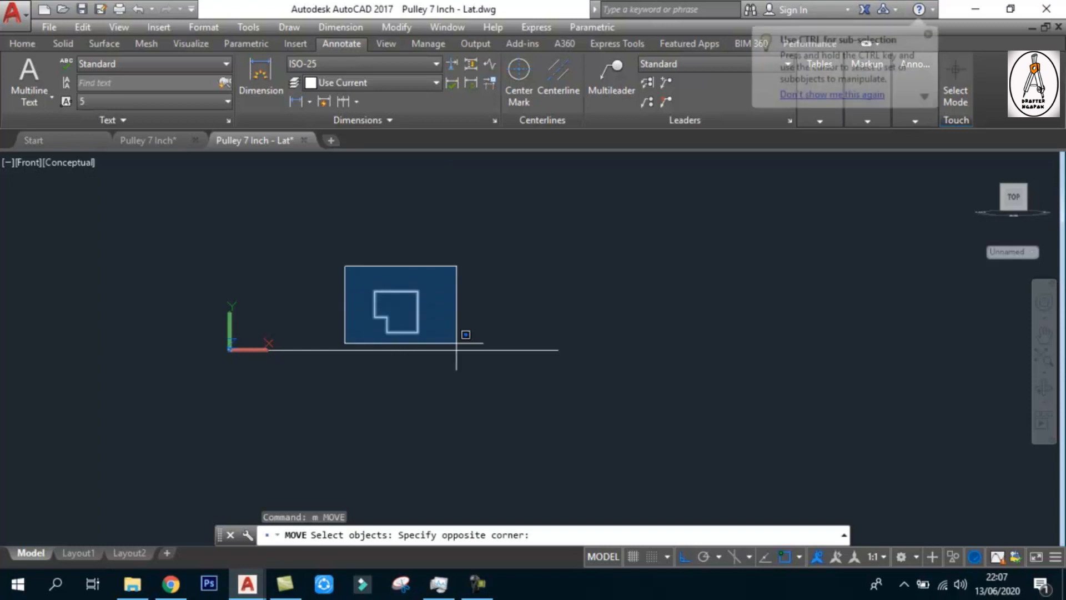
click(476, 359)
key(Return)
click(402, 333)
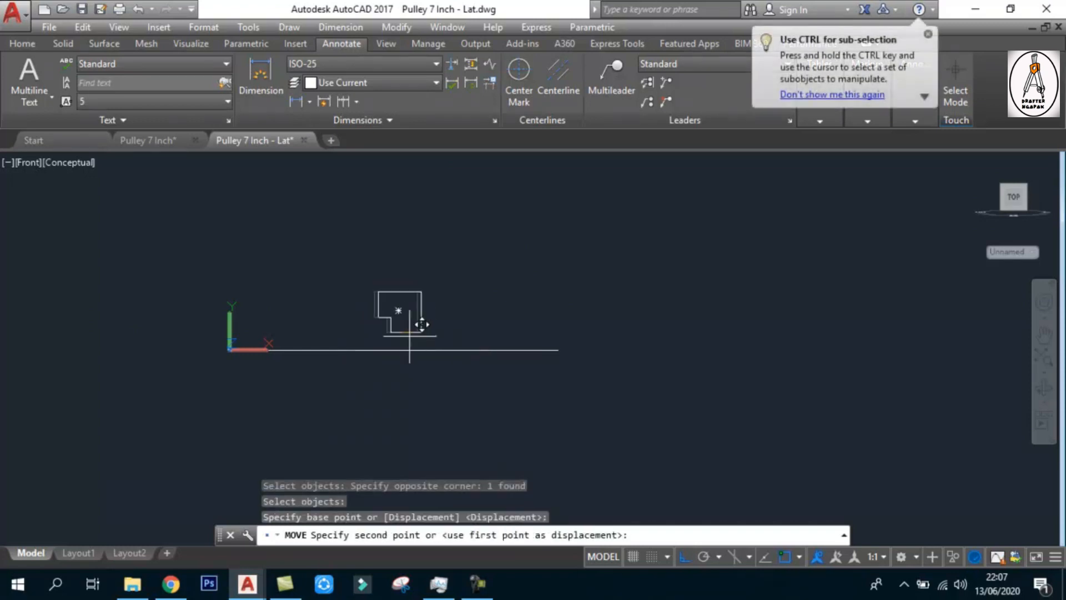
click(415, 336)
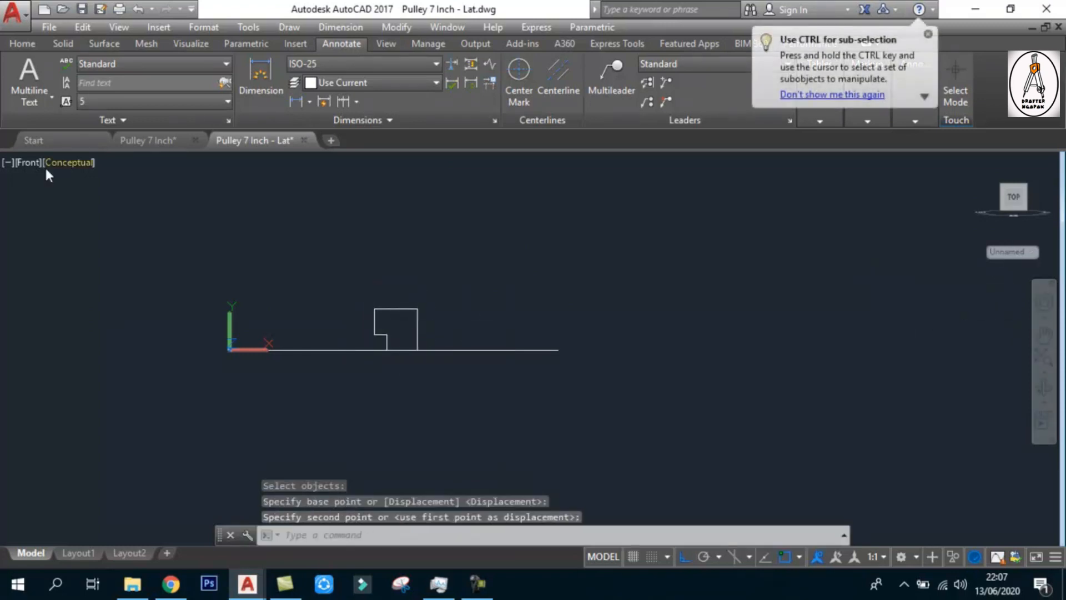
In the SW Isometric view, move the upright outline along negative Z from the frame's front edge to the middle of the frame
click(21, 162)
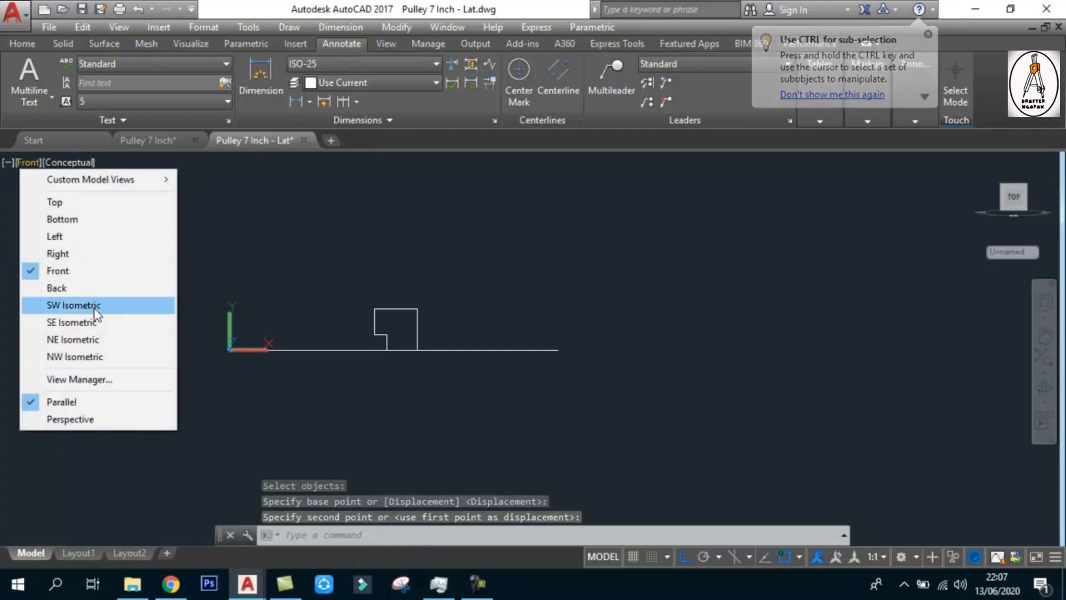
click(94, 304)
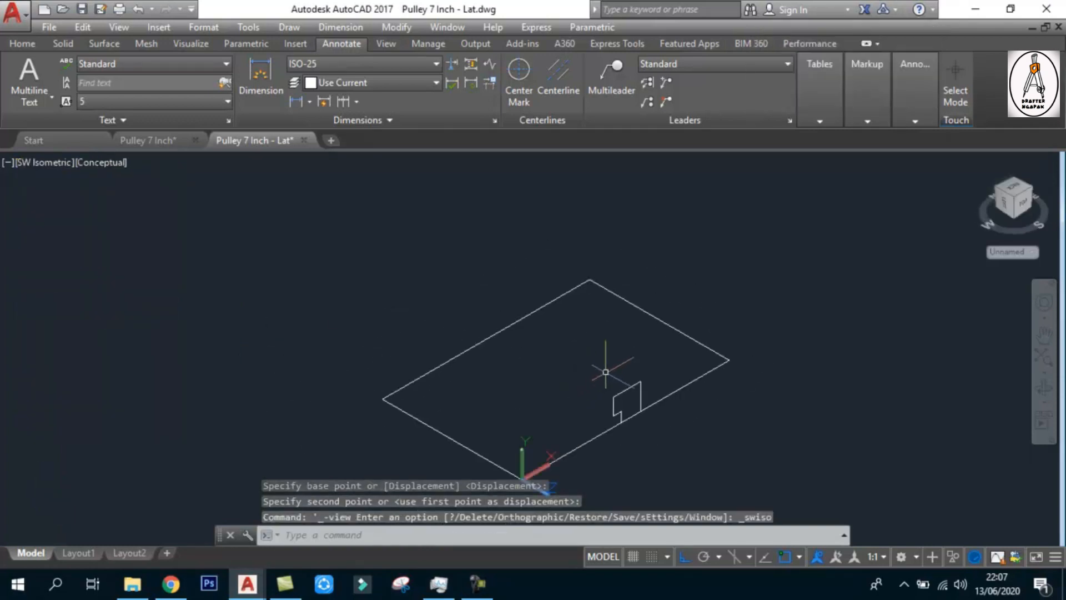
text(m)
key(Return)
click(564, 355)
click(688, 429)
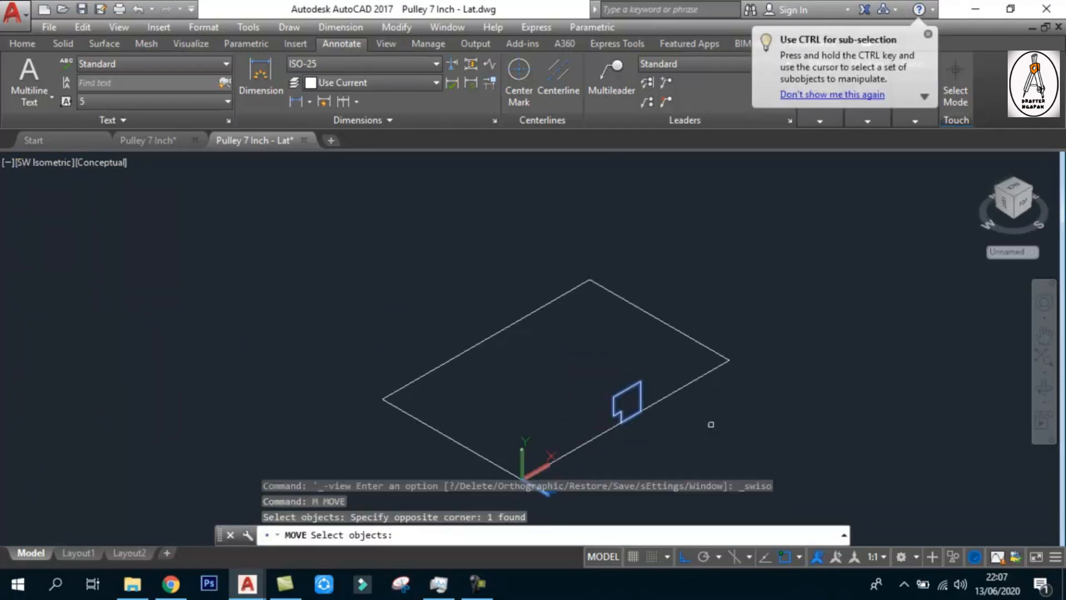
key(Return)
click(852, 293)
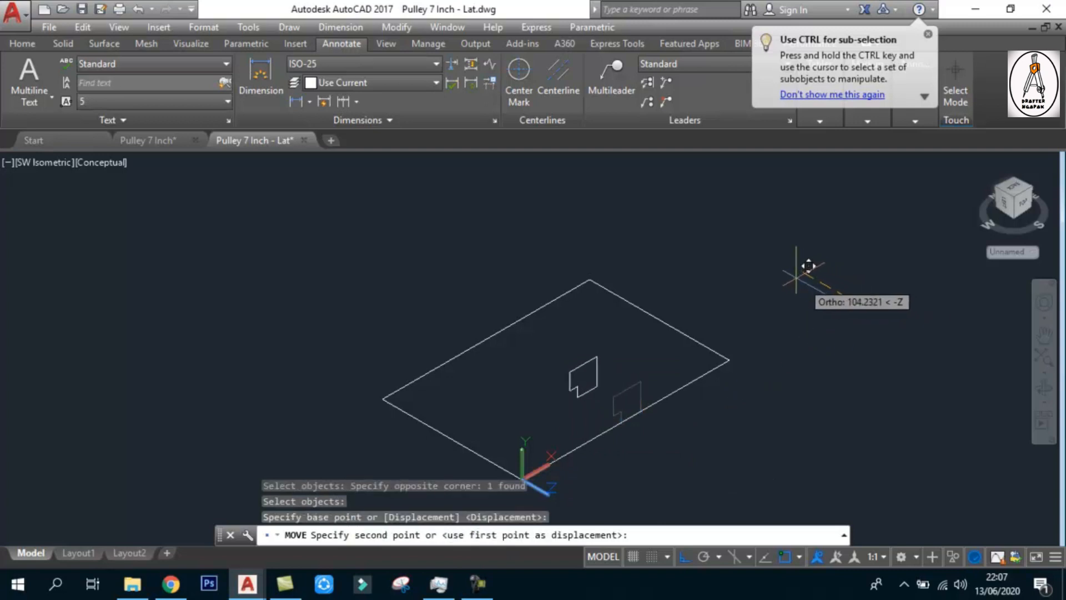
click(787, 261)
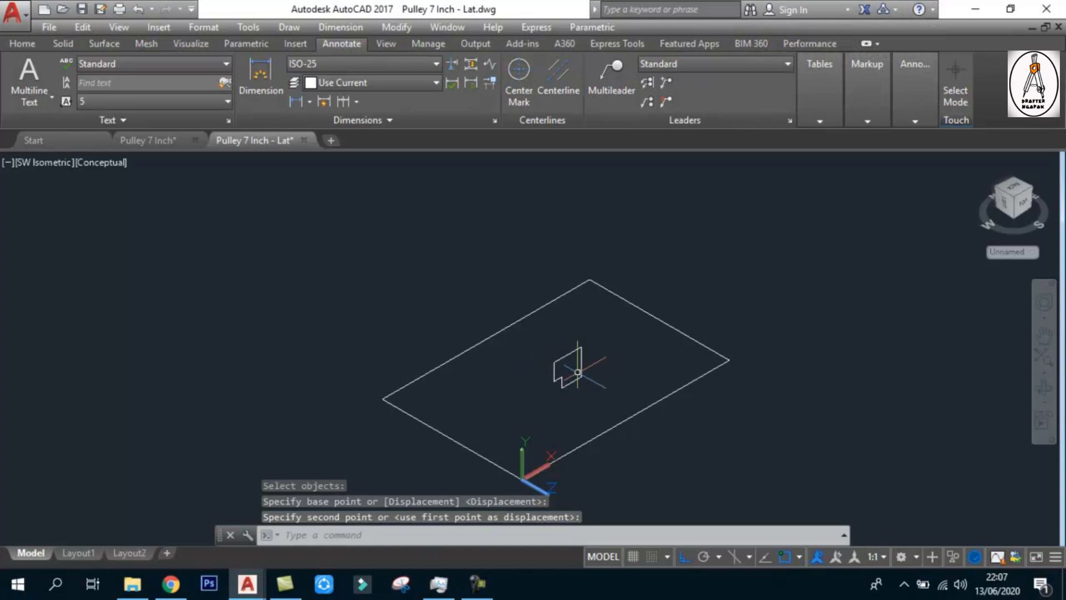
Examine the upright outline's position in the frame in the Front and SW Isometric views
scroll(558, 383, down, 6)
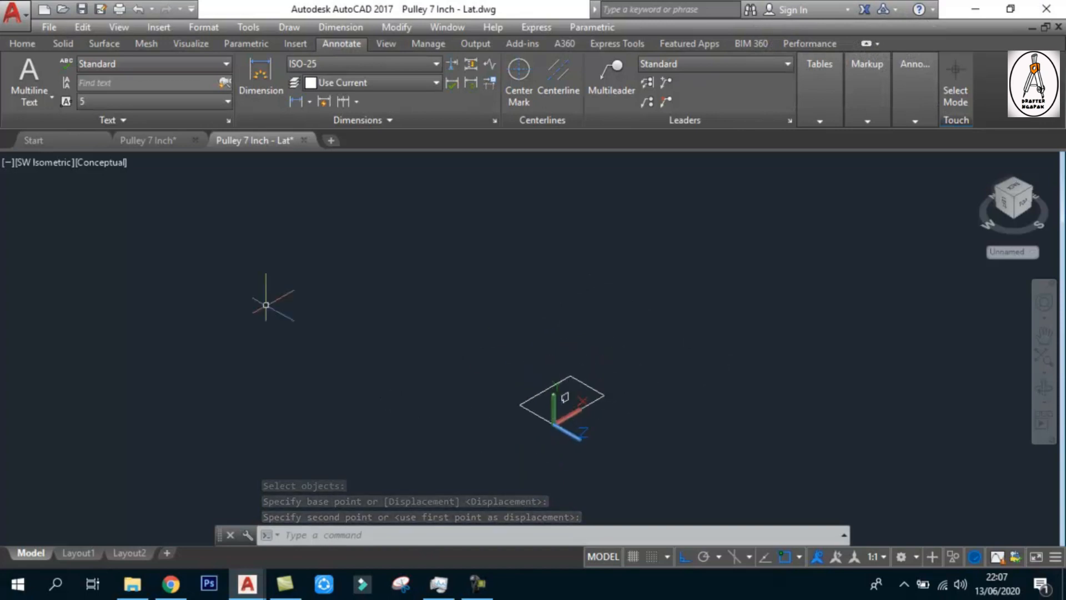
scroll(570, 427, up, 3)
scroll(578, 374, up, 5)
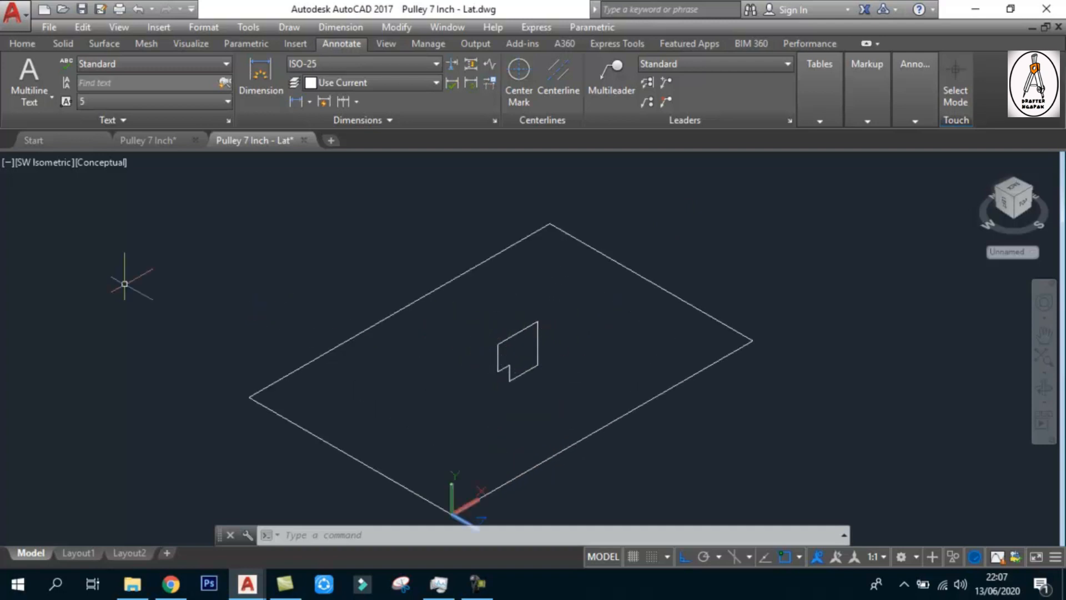
click(32, 163)
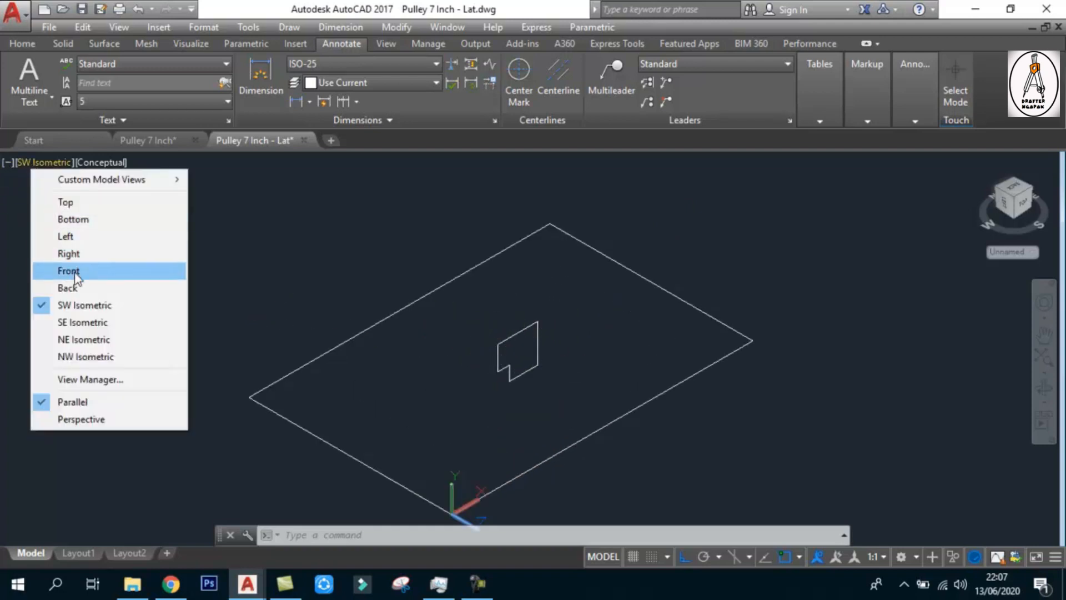
click(139, 273)
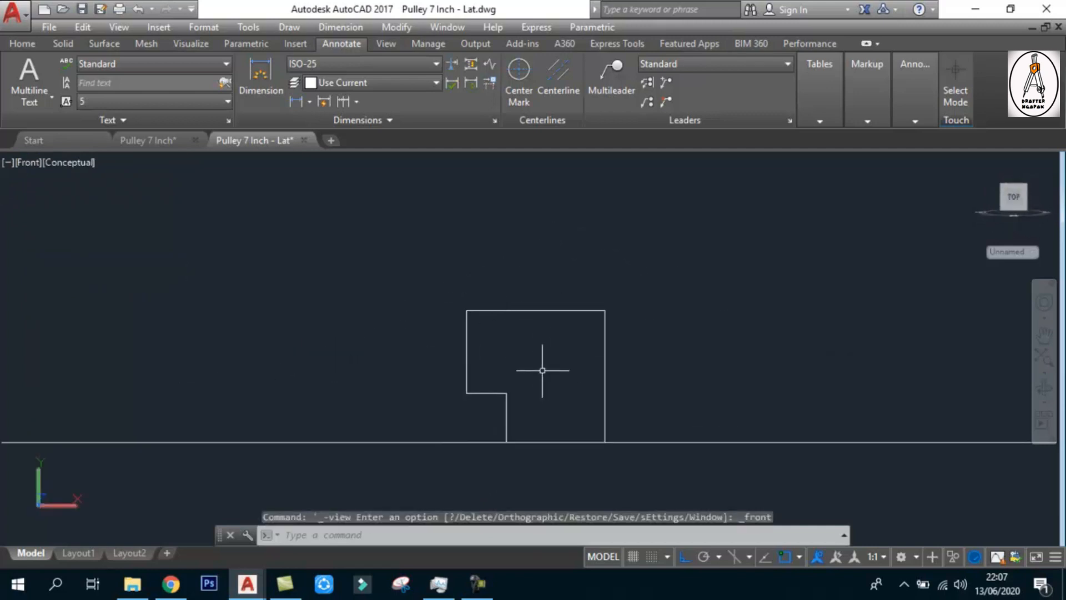
click(21, 162)
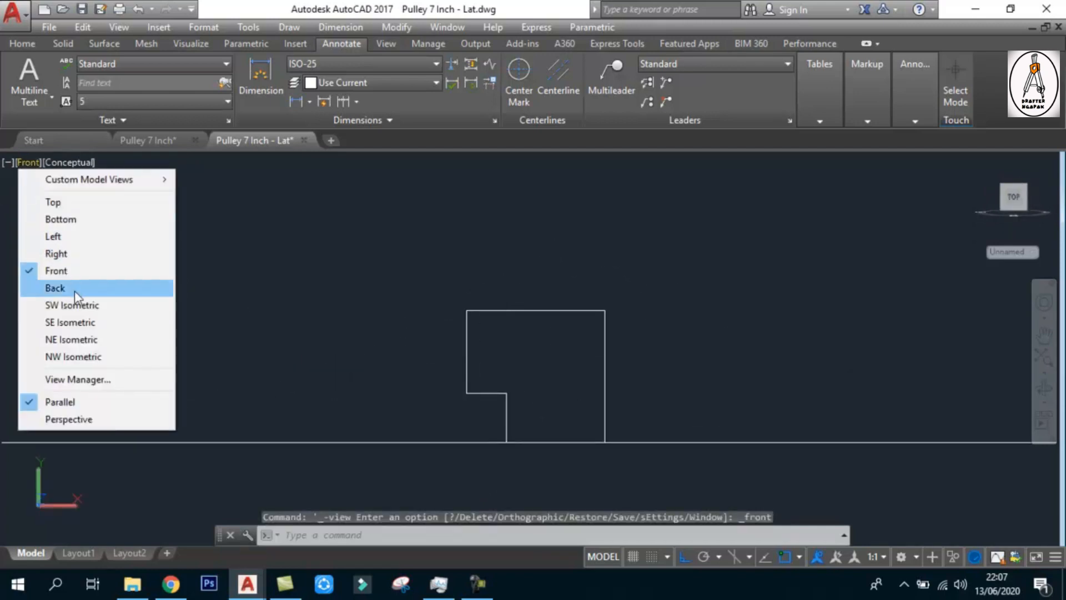
click(76, 305)
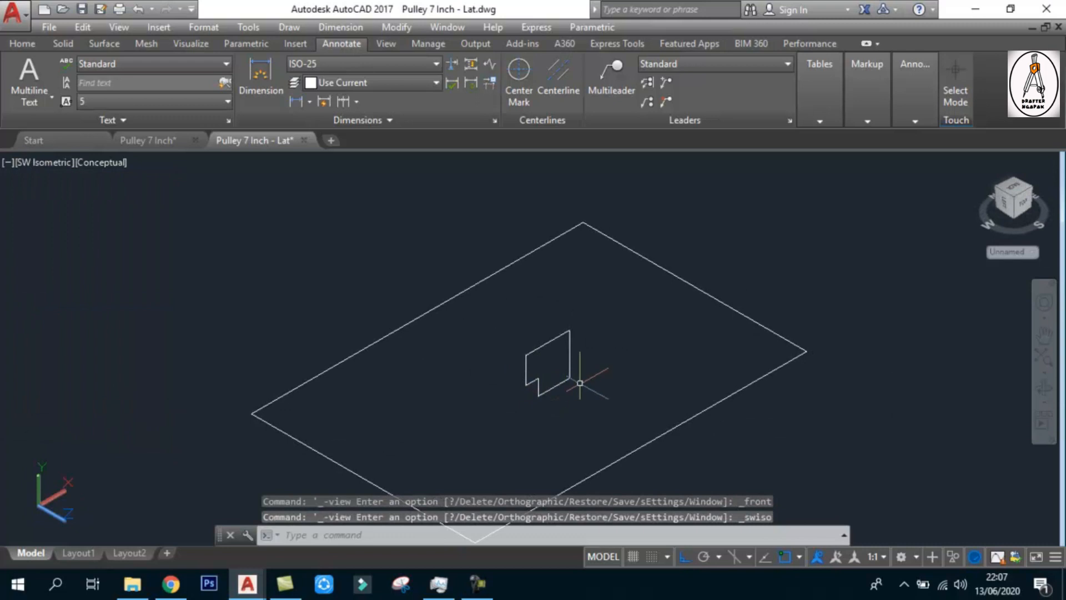
scroll(559, 316, up, 2)
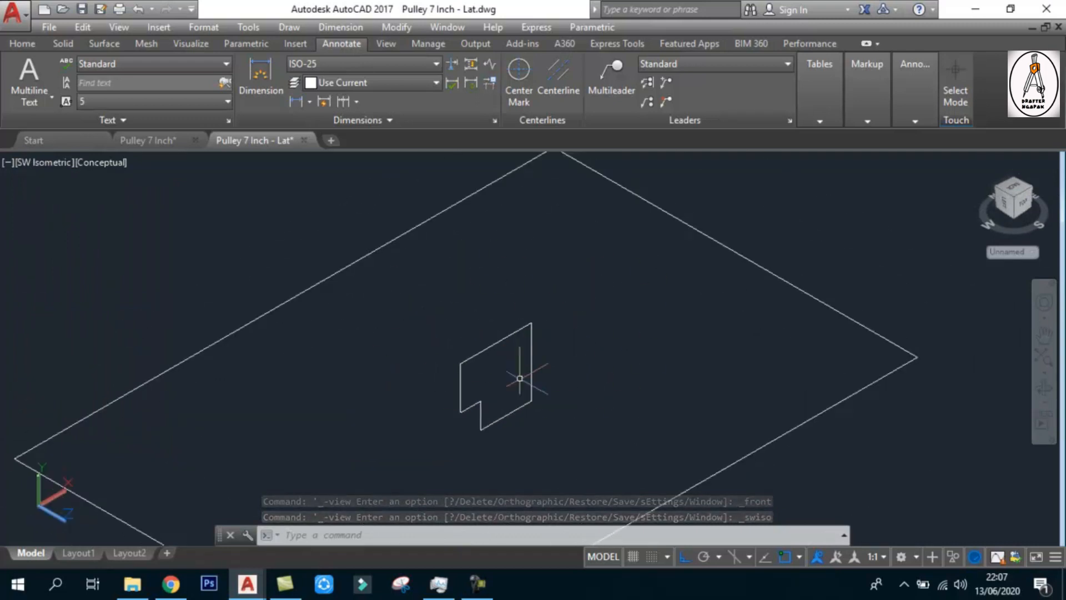
scroll(521, 388, up, 2)
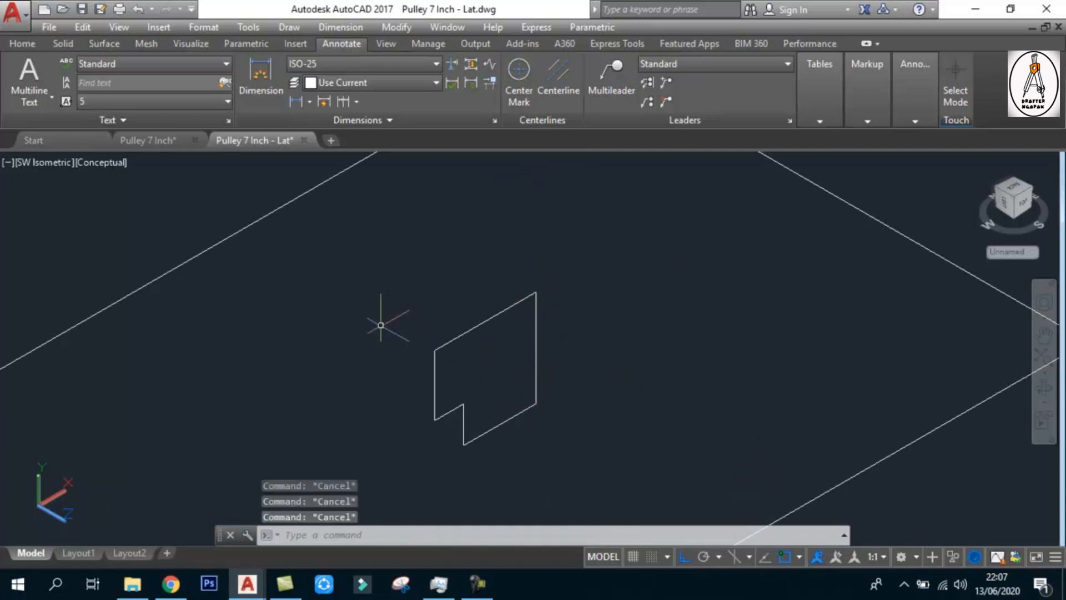
scroll(492, 361, down, 1)
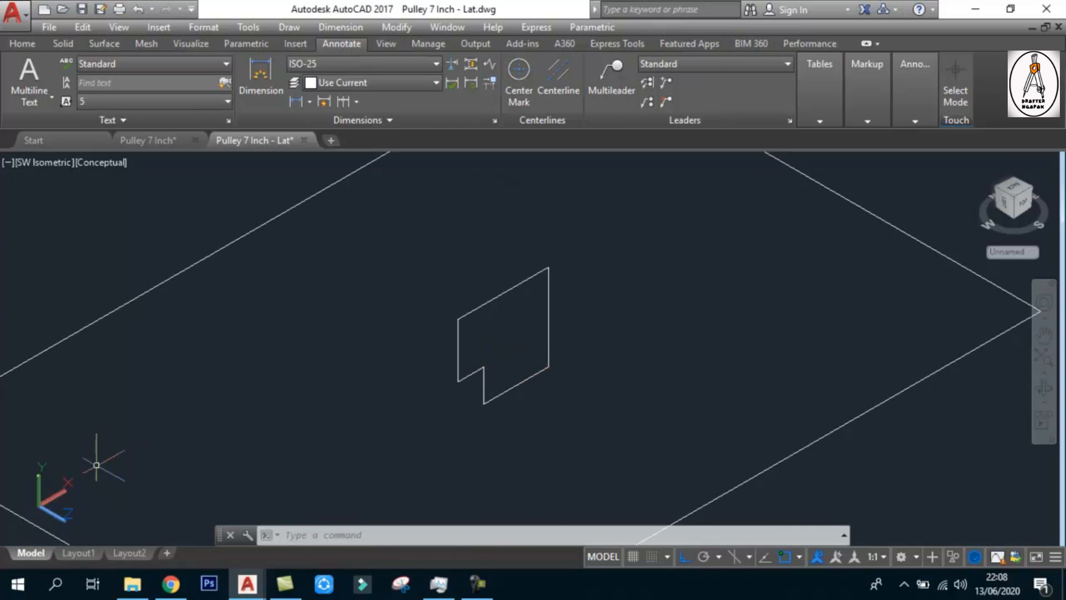
click(495, 317)
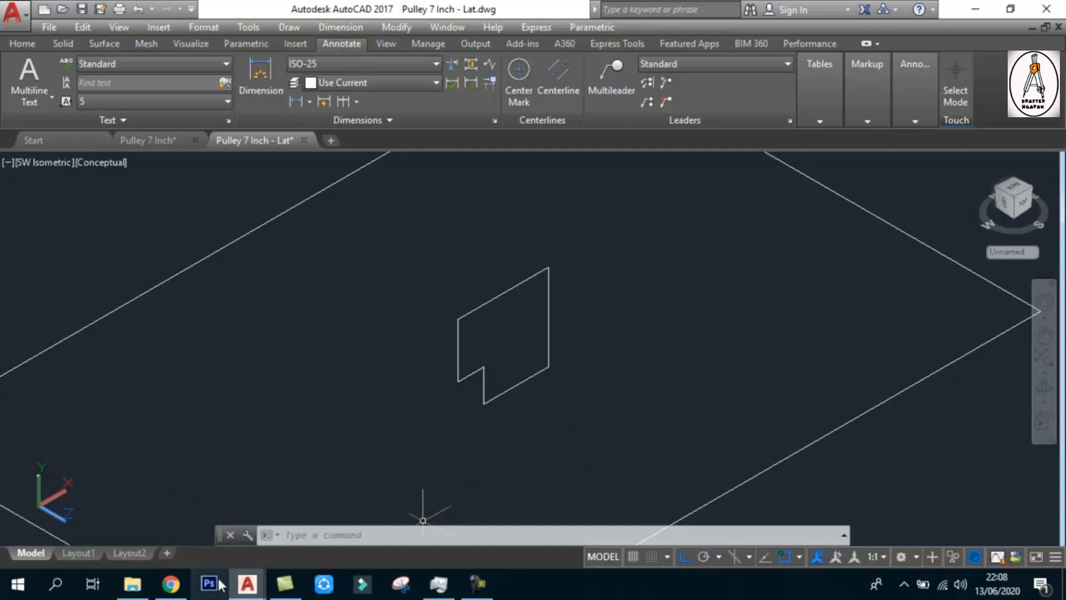
click(183, 587)
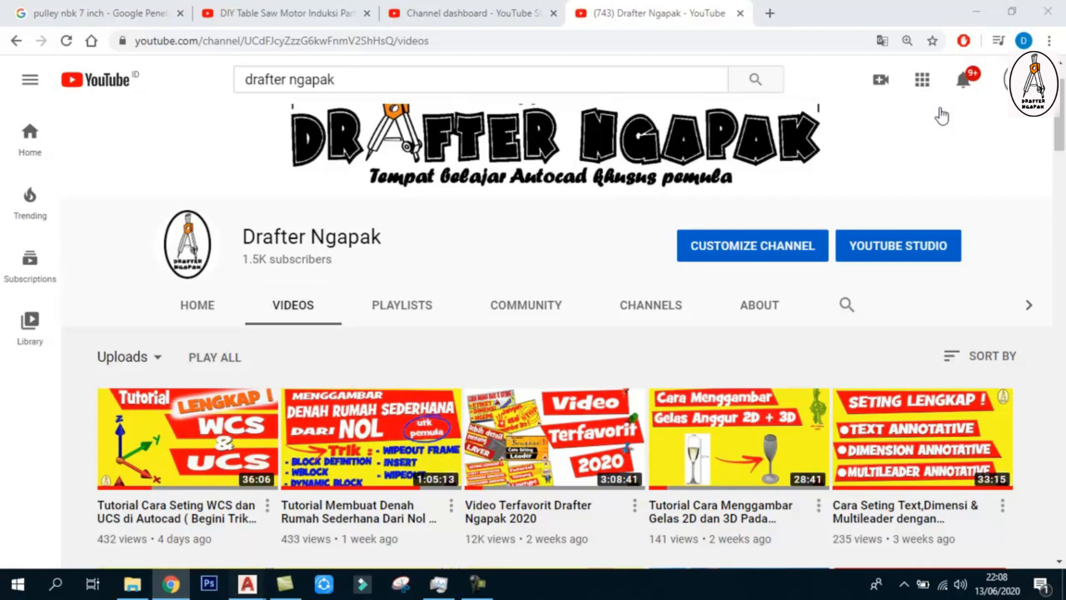
click(981, 13)
Revolve the stepped outline through the full 360 degrees about its longest vertical edge, picking the edge's lower and upper endpoints as the axis
text(rev)
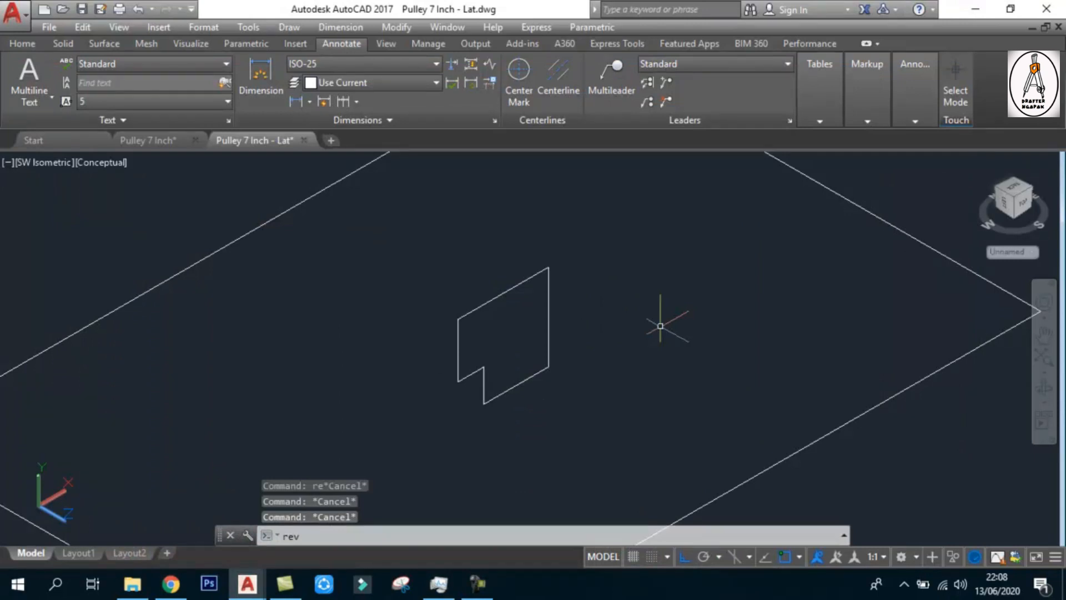
key(Return)
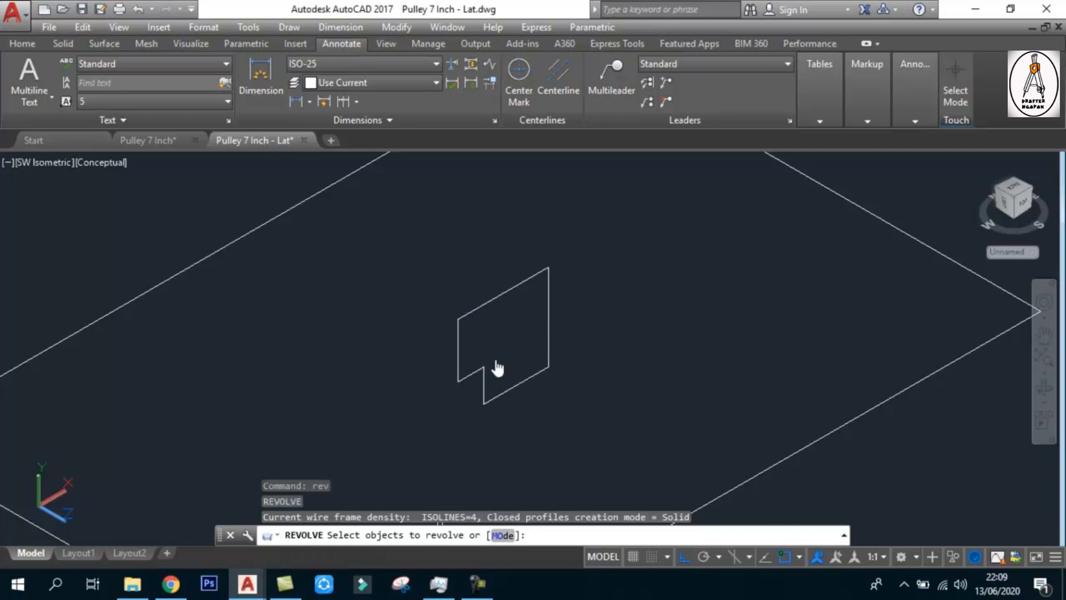
click(477, 308)
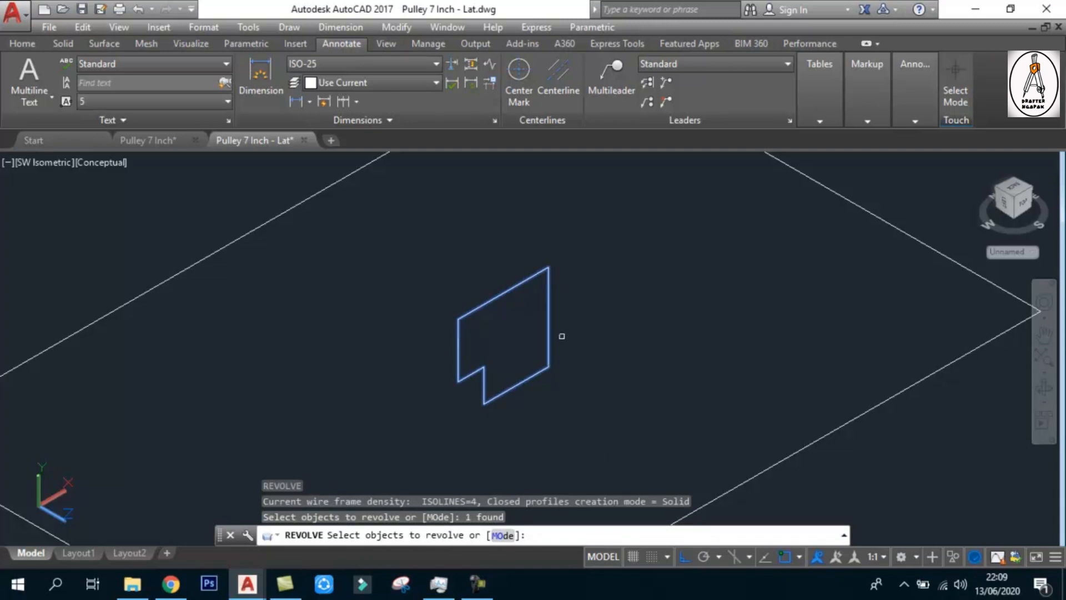
key(Return)
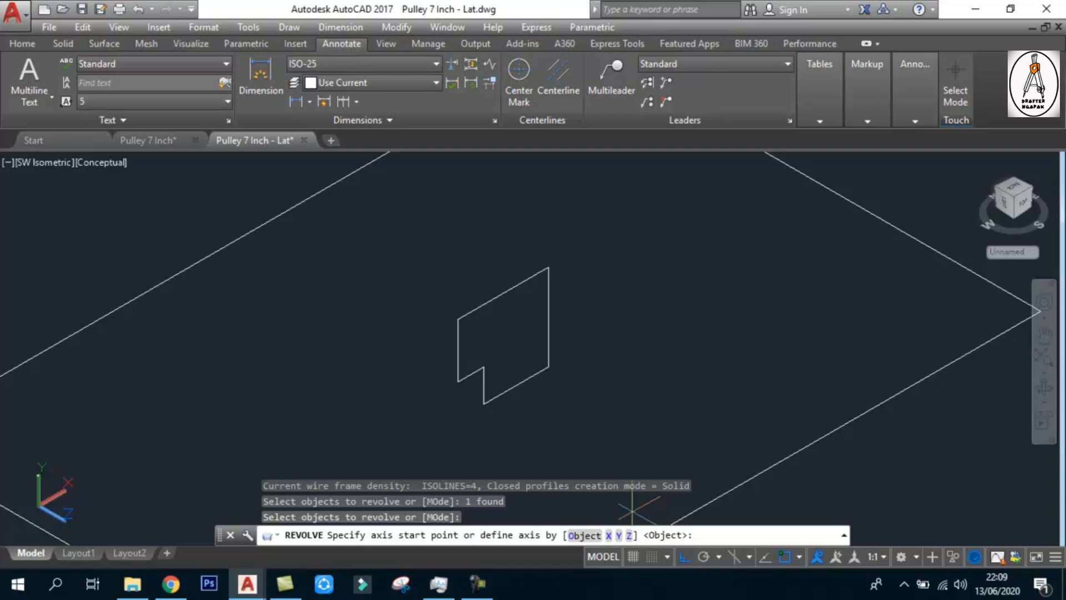
click(547, 366)
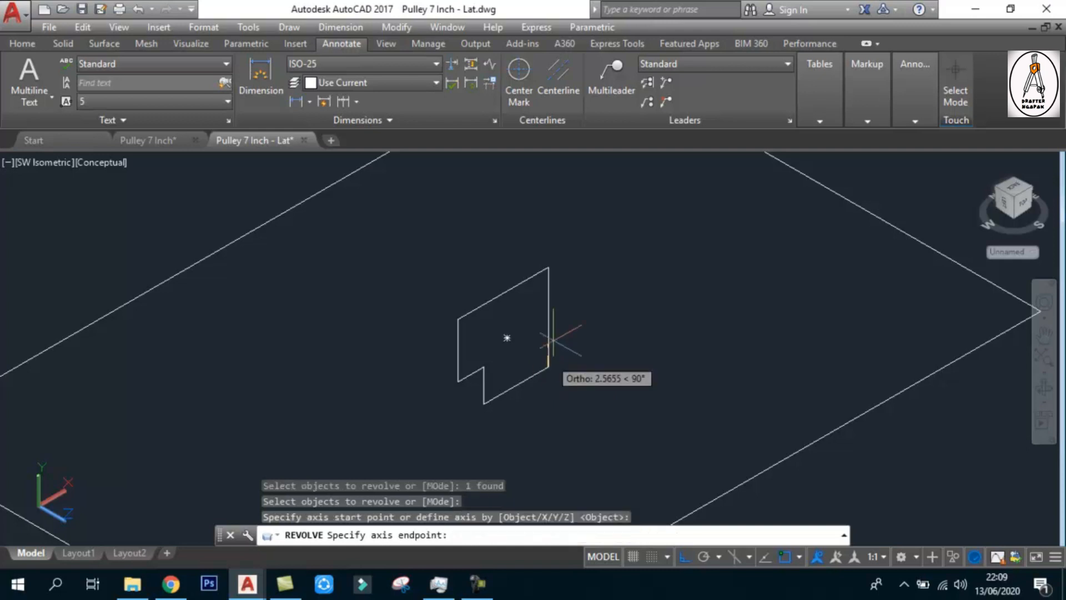
click(549, 268)
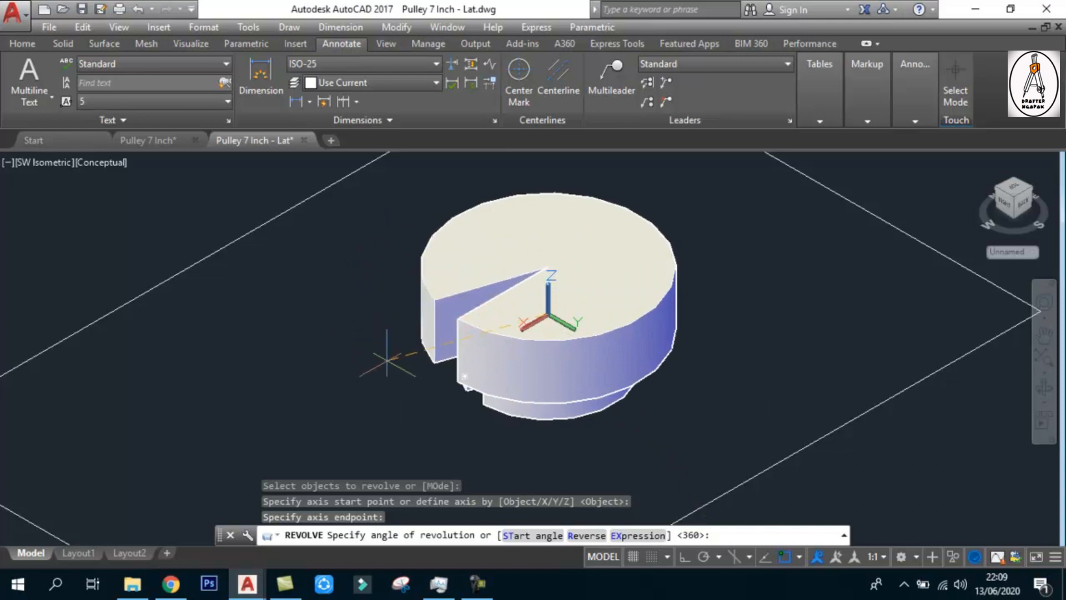
key(Return)
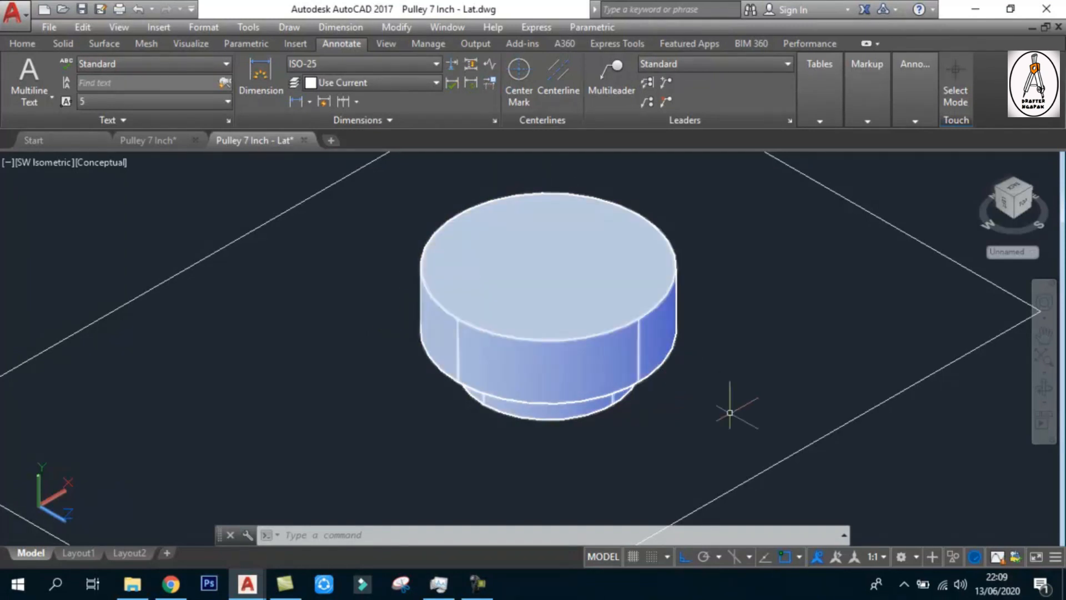
Set the revolved solid's angle of revolution to 180 and deselect it
click(615, 322)
click(825, 278)
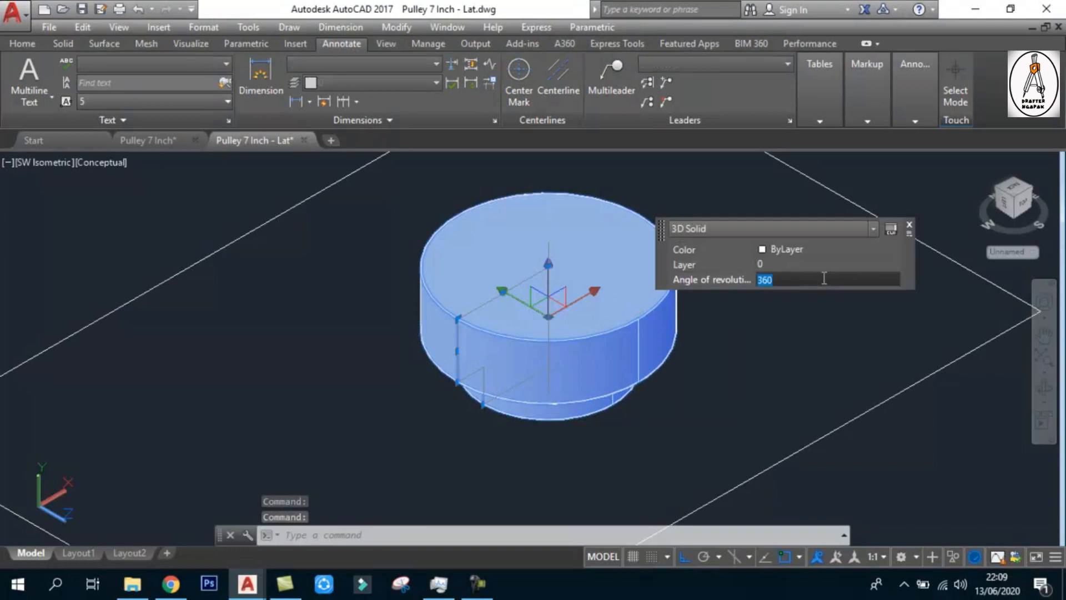
text(180)
key(Return)
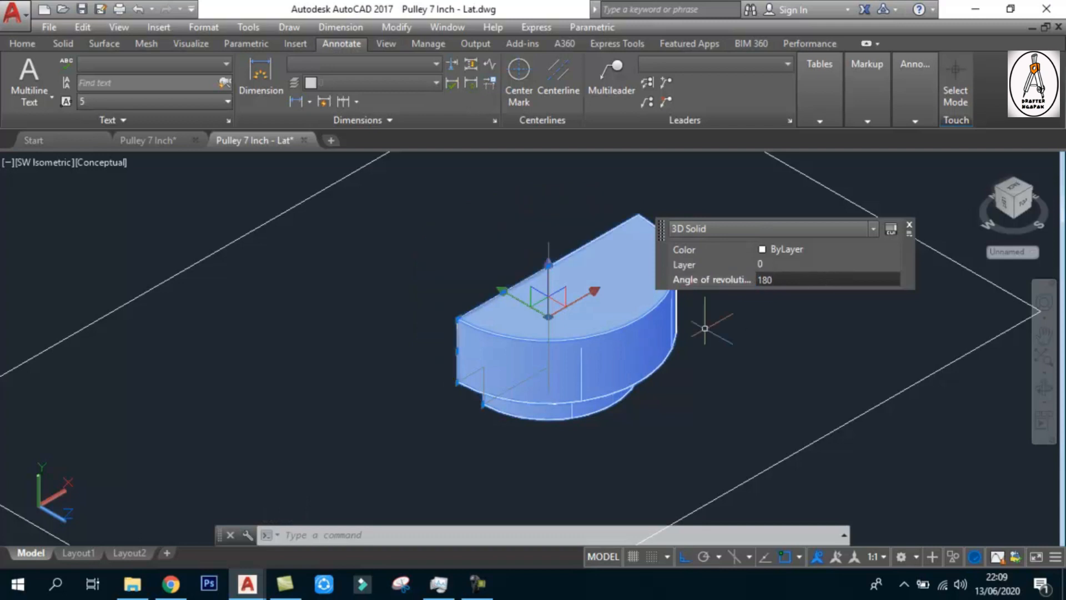
key(Escape)
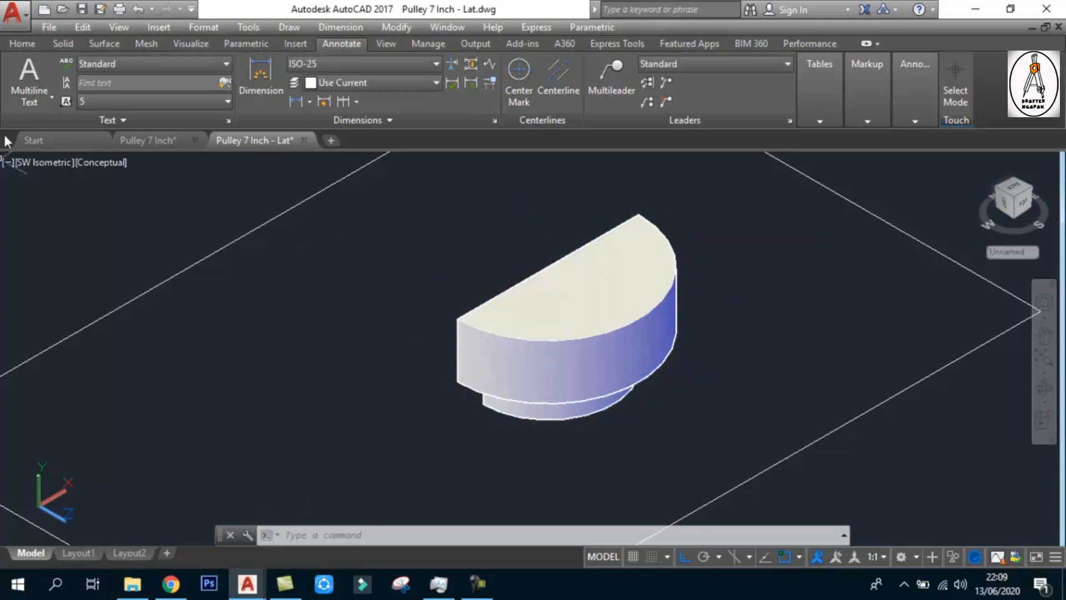
In the NW Isometric view, set the half-revolved solid's angle of revolution to a full turn and deselect it
click(25, 157)
click(61, 355)
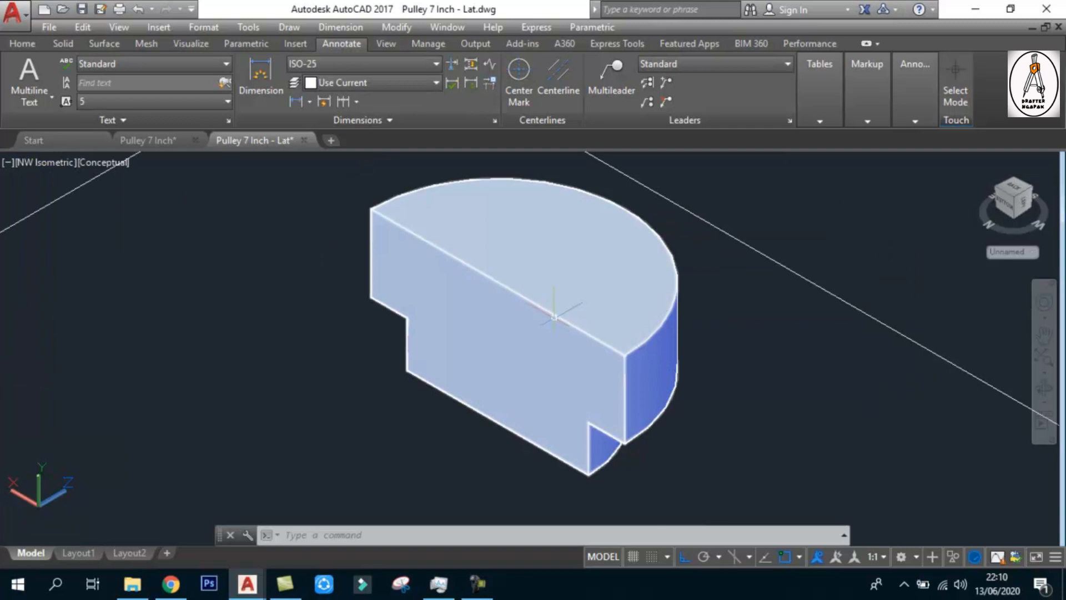
scroll(544, 315, down, 4)
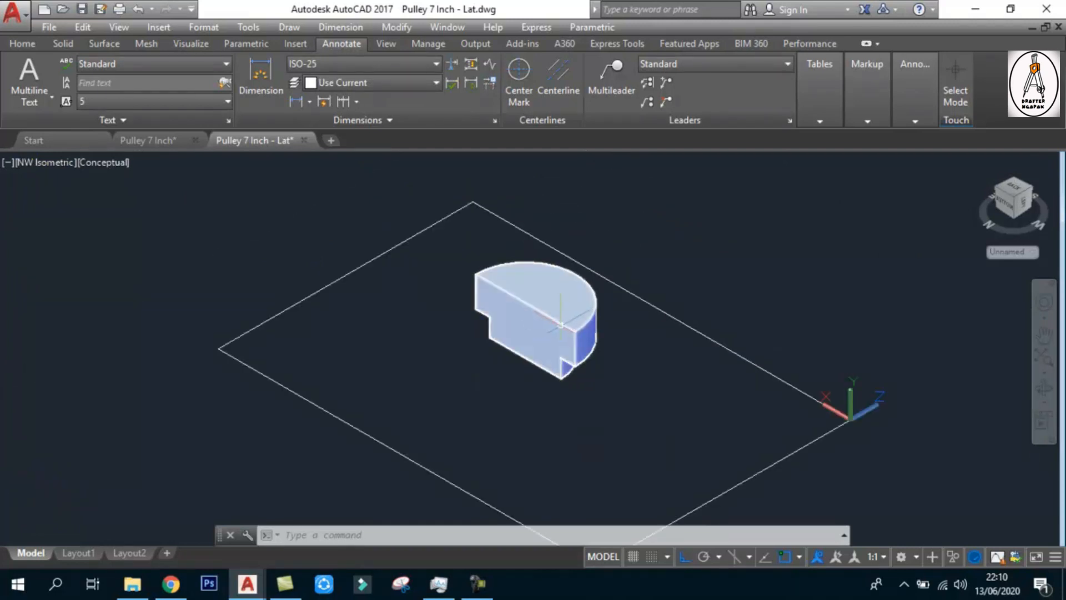
scroll(542, 322, up, 3)
click(515, 299)
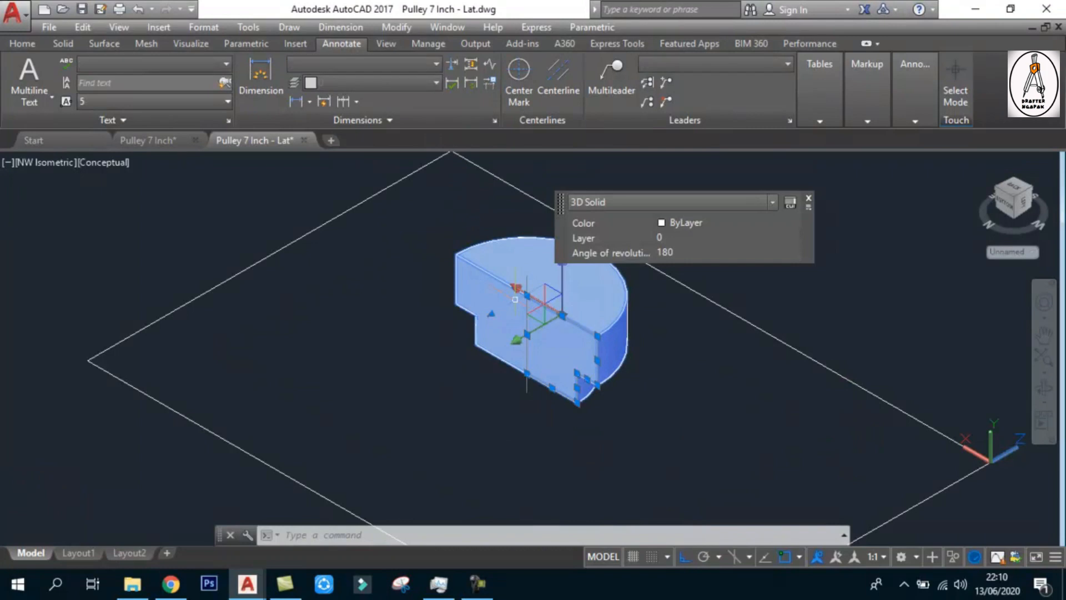
click(675, 251)
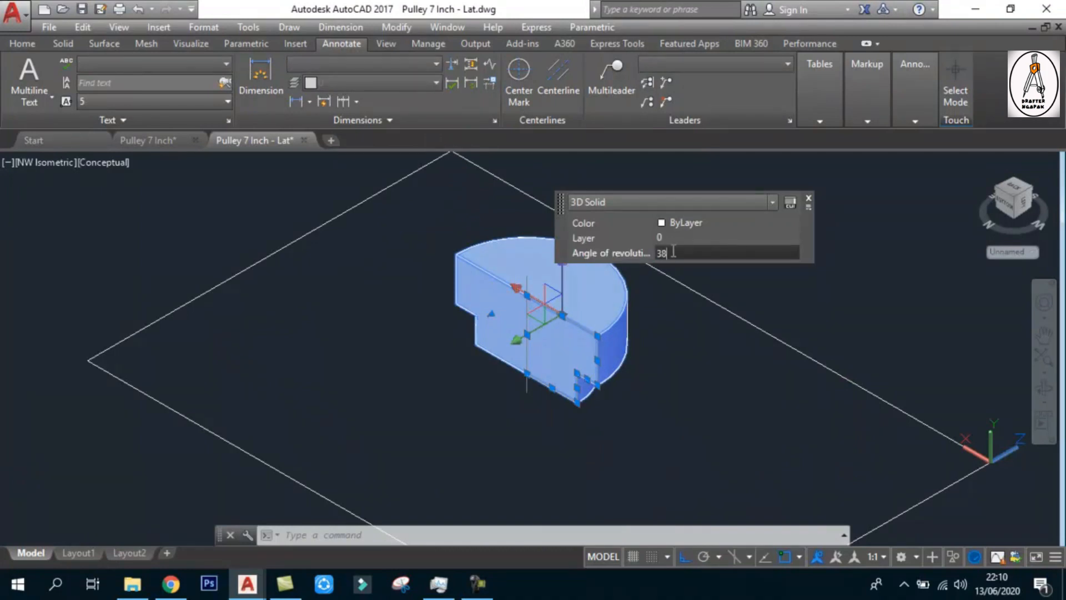
key(Return)
key(Escape)
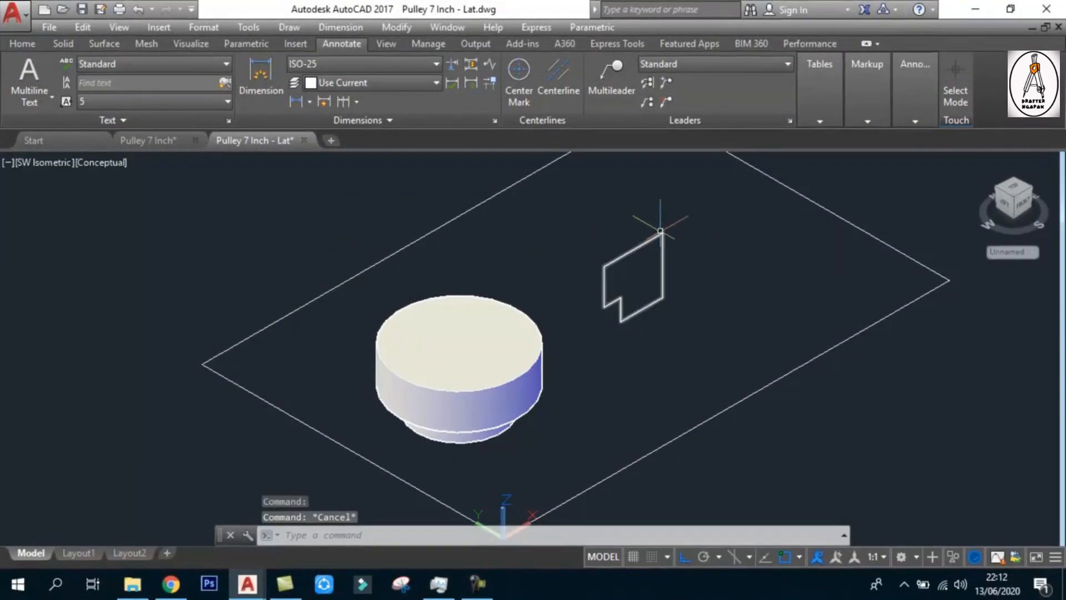
In the Front view, move the stepped outline straight up a short distance so it sits slightly above the frame's line
scroll(627, 239, down, 1)
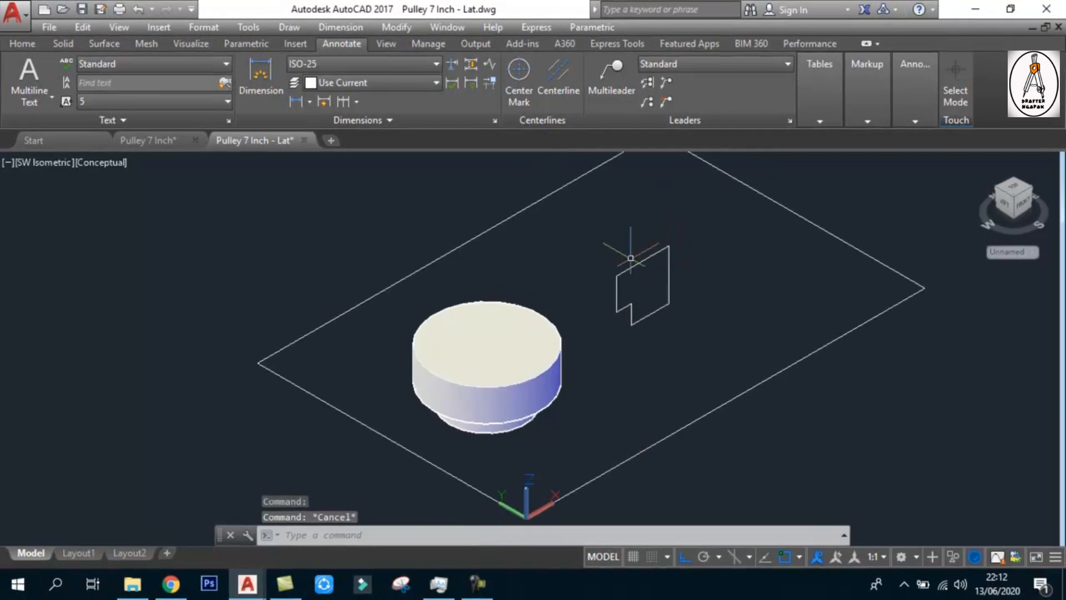
scroll(513, 340, up, 2)
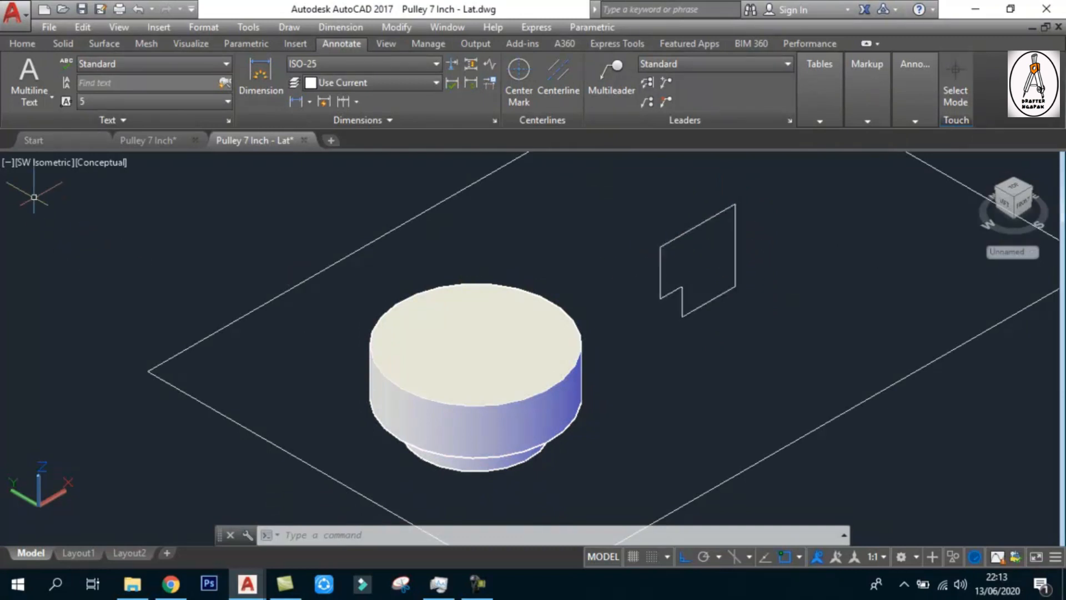
click(35, 164)
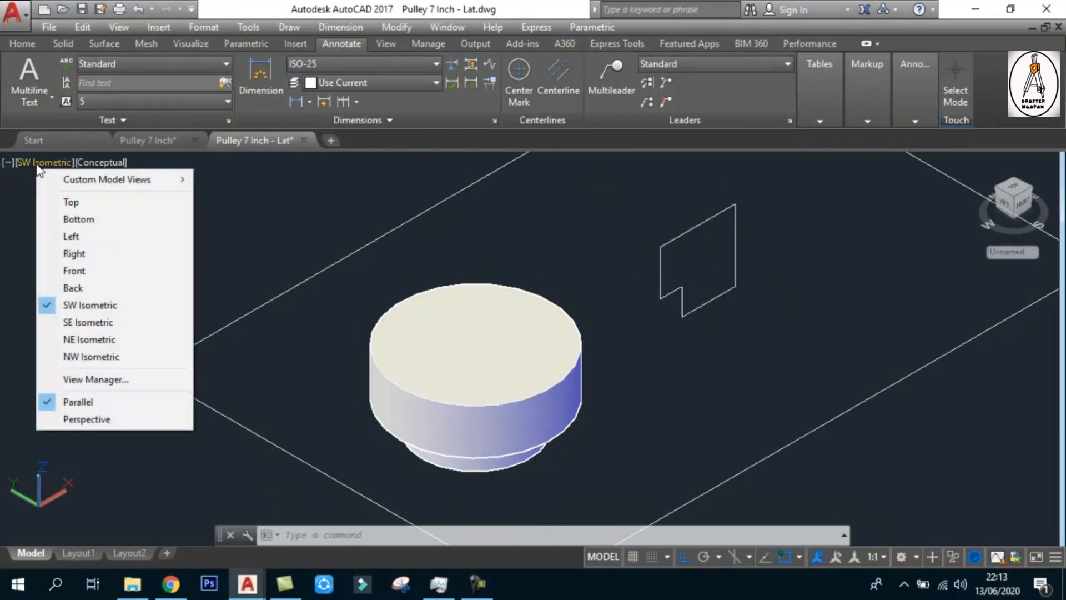
click(79, 271)
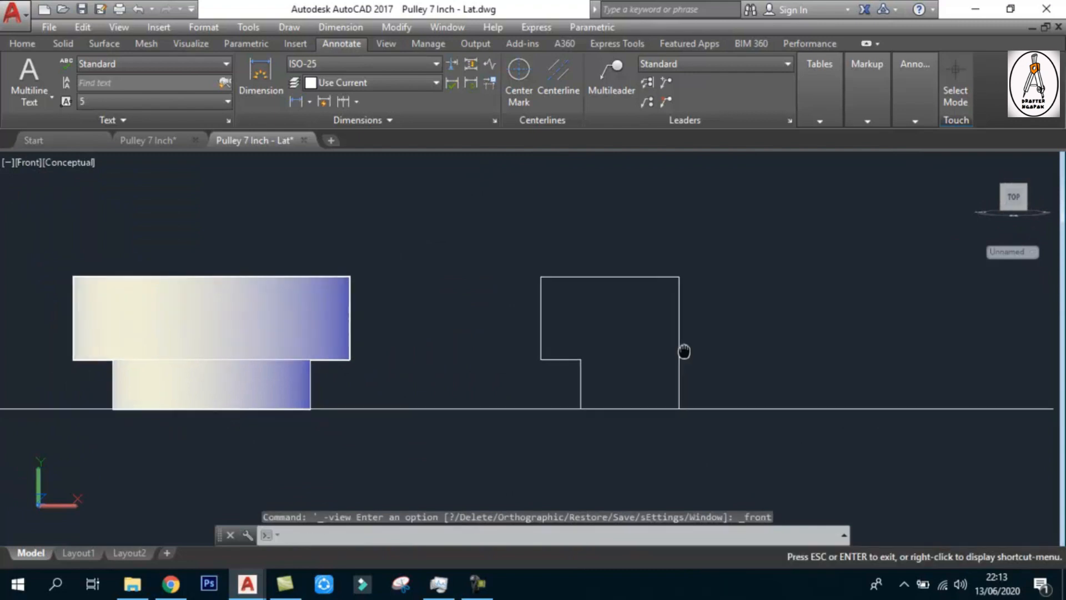
scroll(685, 352, up, 1)
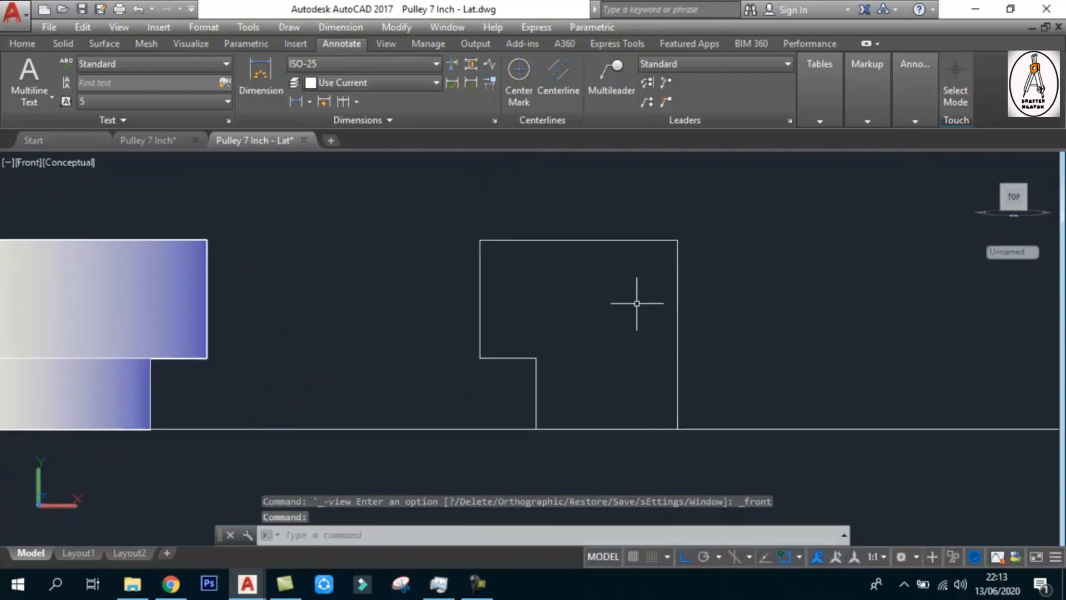
text(m)
key(space)
click(706, 321)
click(665, 339)
key(space)
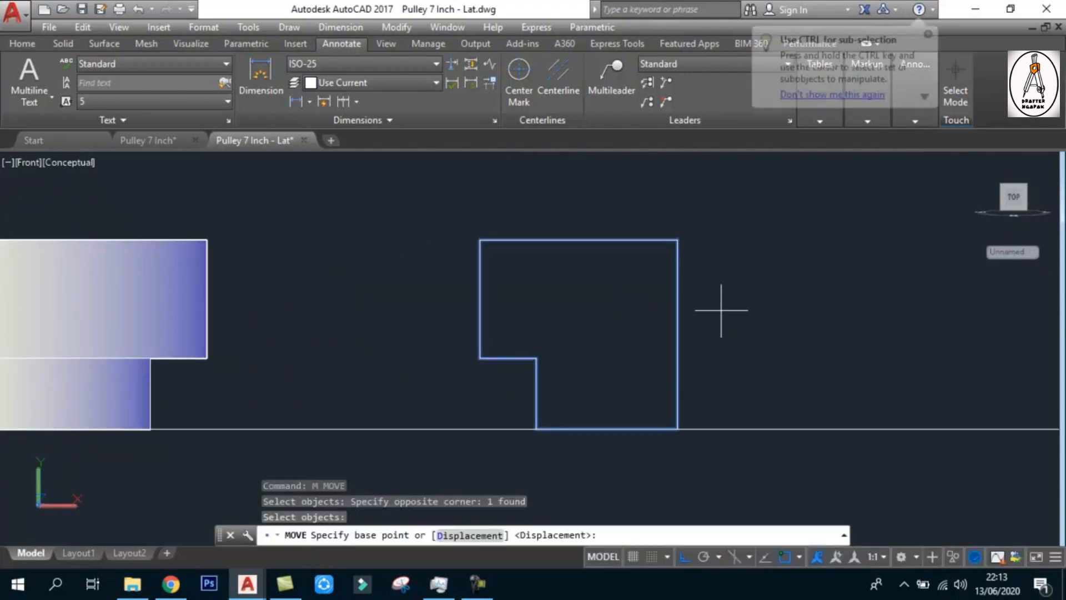
click(721, 310)
click(722, 292)
middle_drag(722, 292, 734, 290)
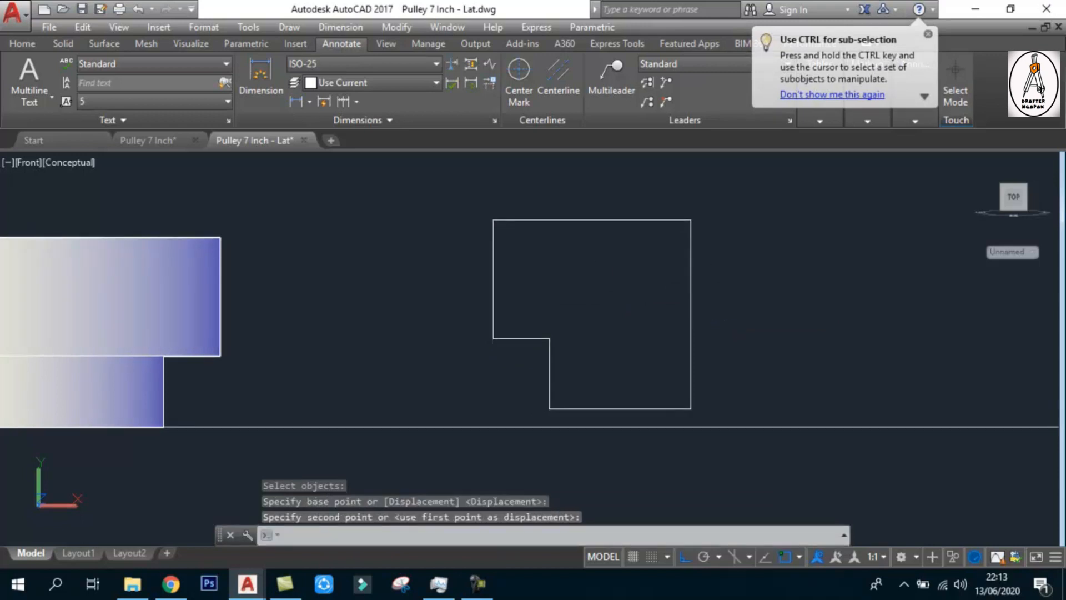
Examine the raised outline's position relative to the frame and solid in the SW Isometric, Top and Front views
scroll(568, 295, up, 1)
scroll(694, 253, down, 2)
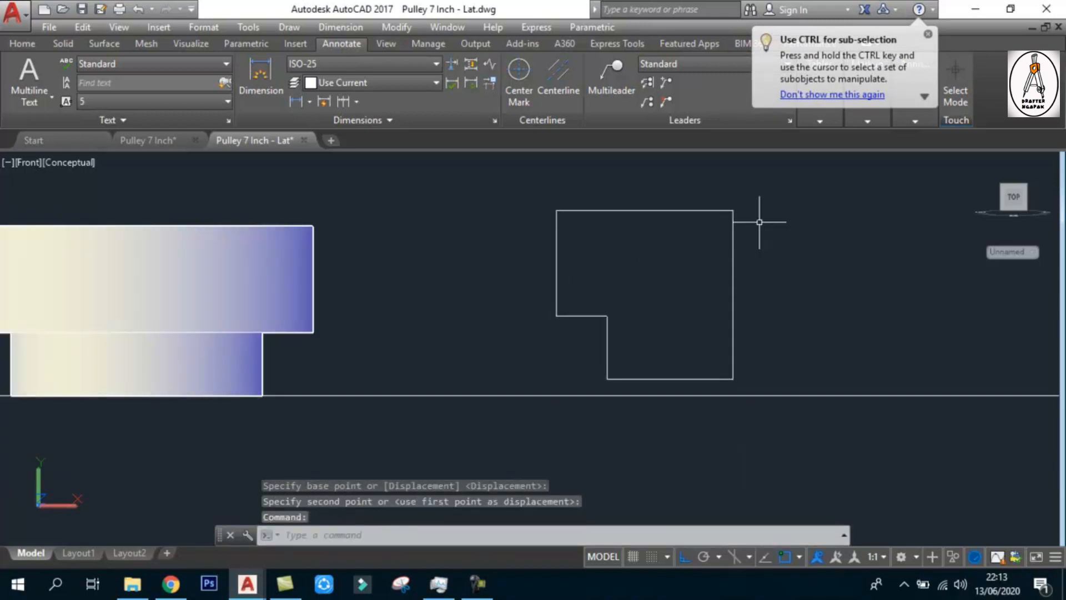
scroll(606, 261, down, 2)
click(15, 165)
click(76, 305)
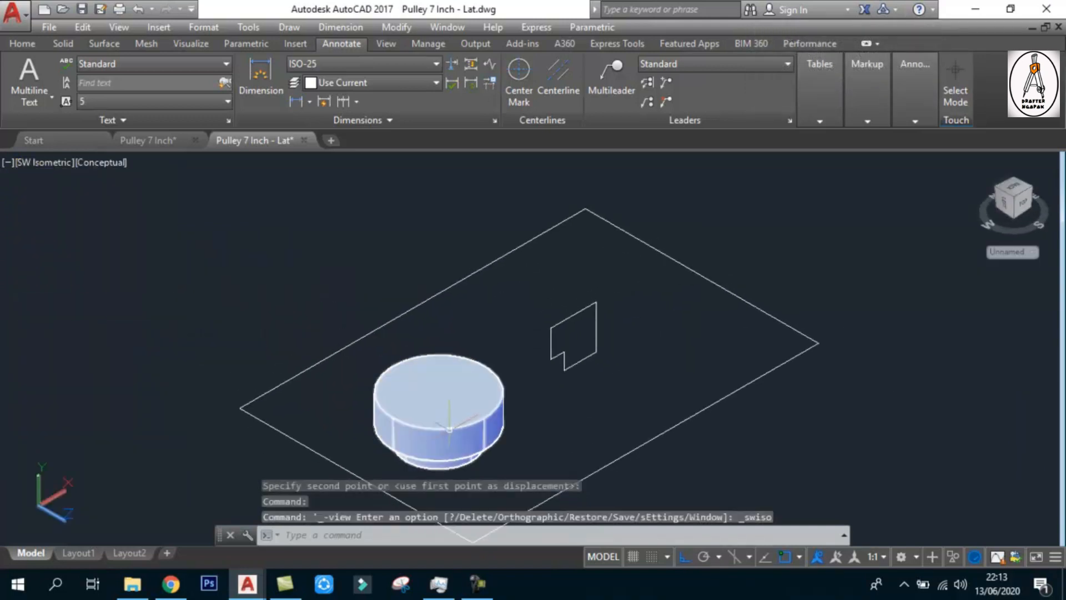
click(34, 164)
click(56, 200)
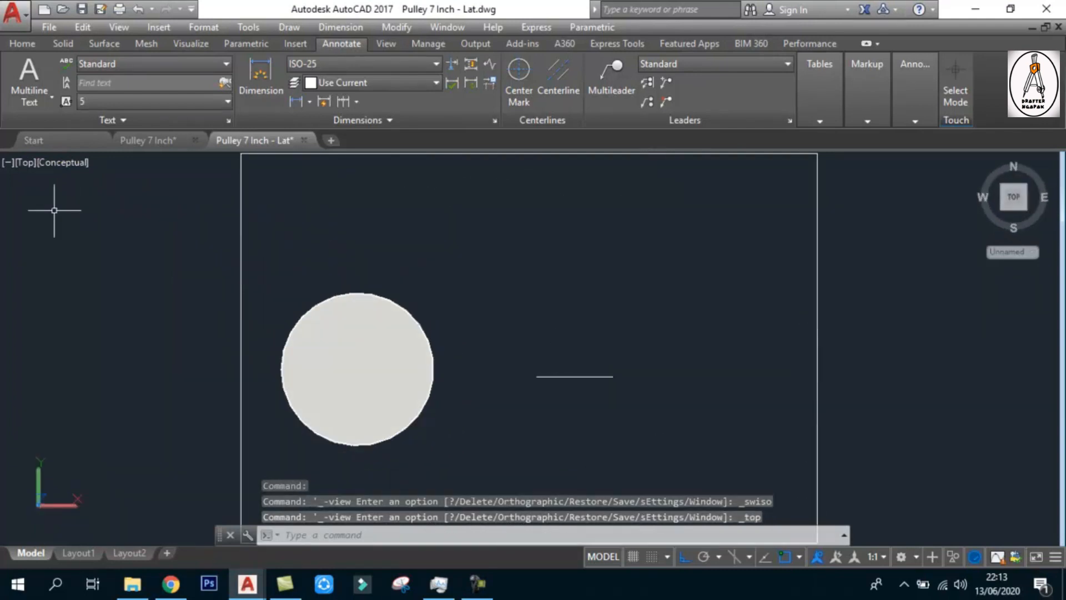
click(24, 165)
click(62, 271)
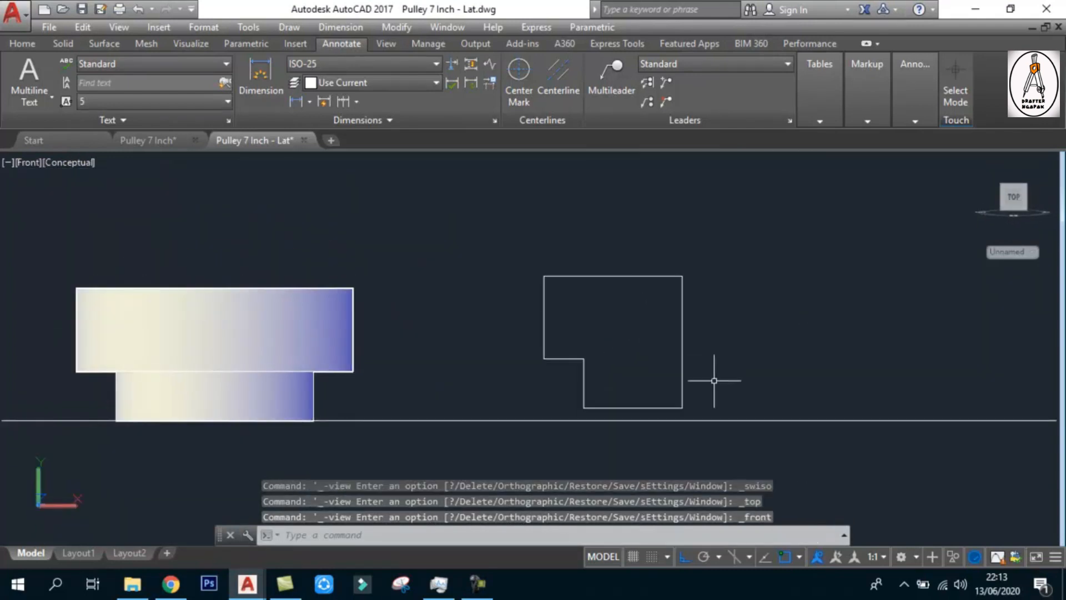
Draw a vertical axis line about 68 long, offset 10 to the right of the outline's upper-right corner, and erase the horizontal connecting segment
scroll(710, 380, up, 2)
middle_drag(649, 349, 663, 332)
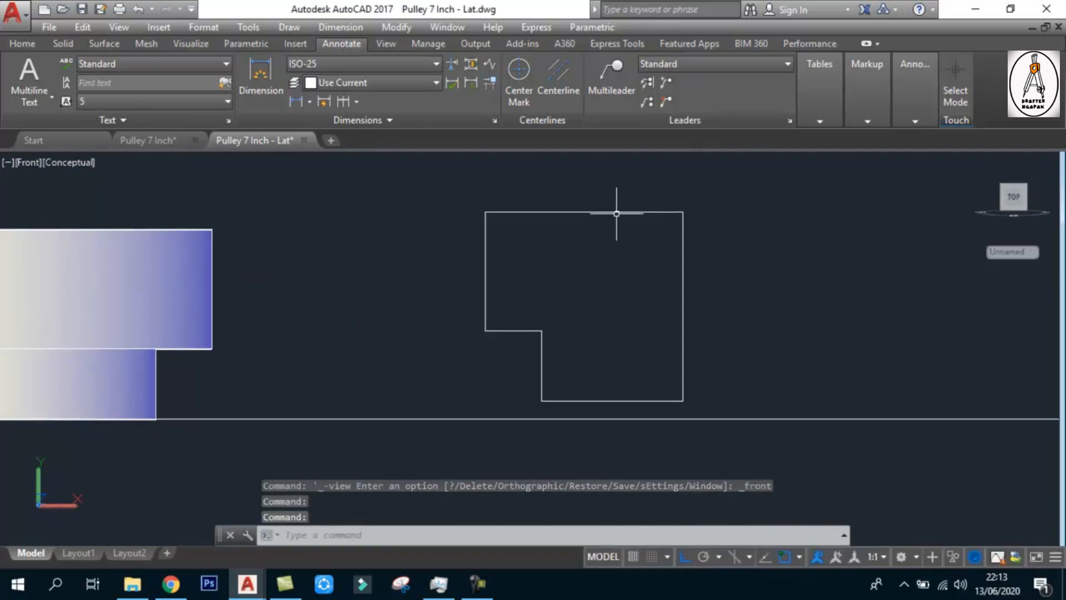
text(l)
key(Return)
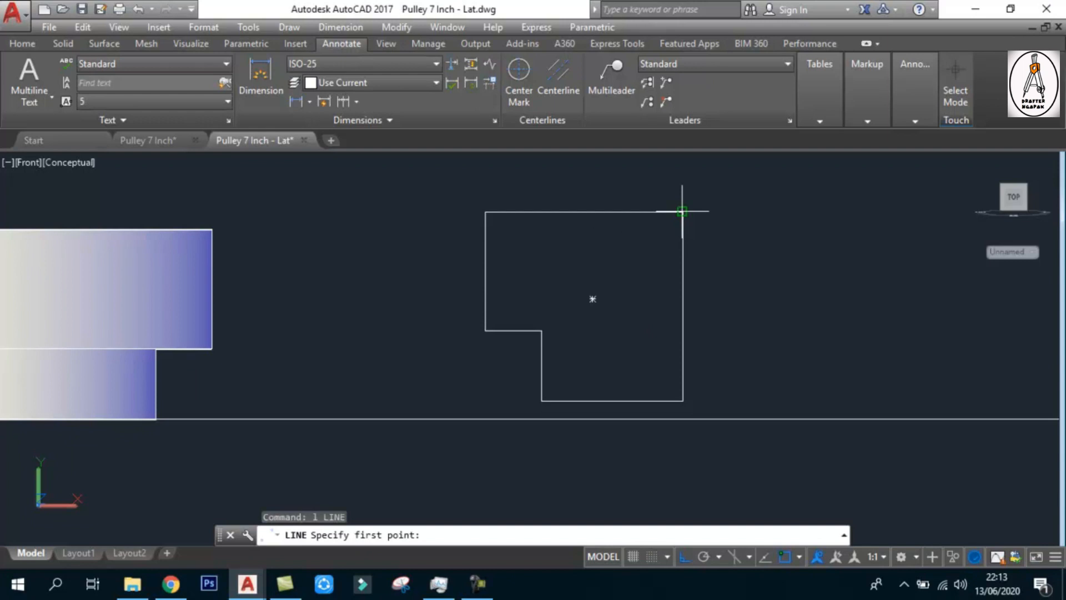
click(682, 211)
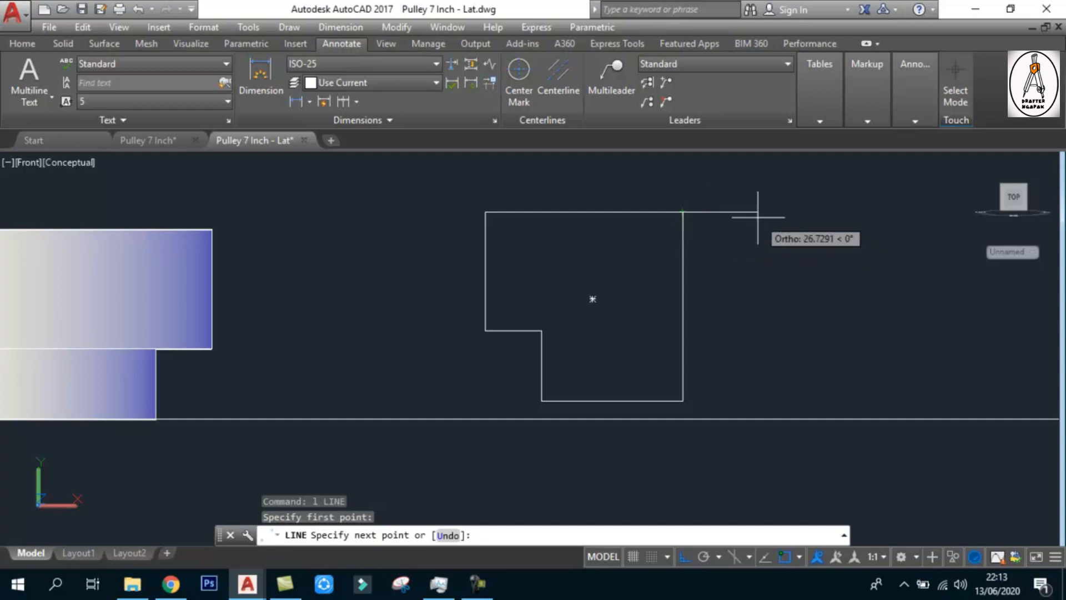
text(10)
key(Return)
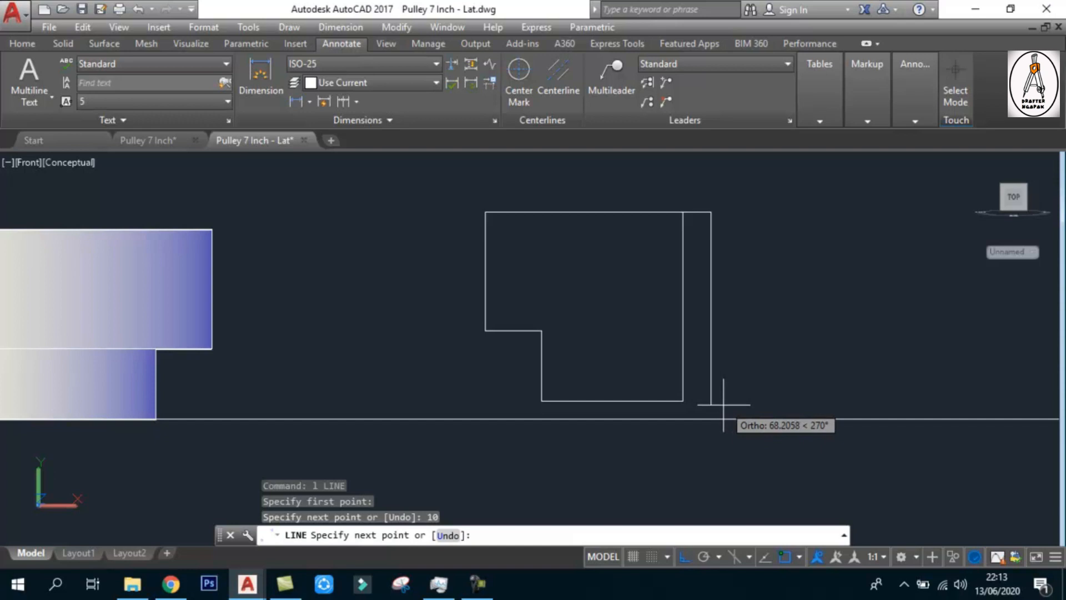
click(716, 406)
key(Escape)
click(697, 211)
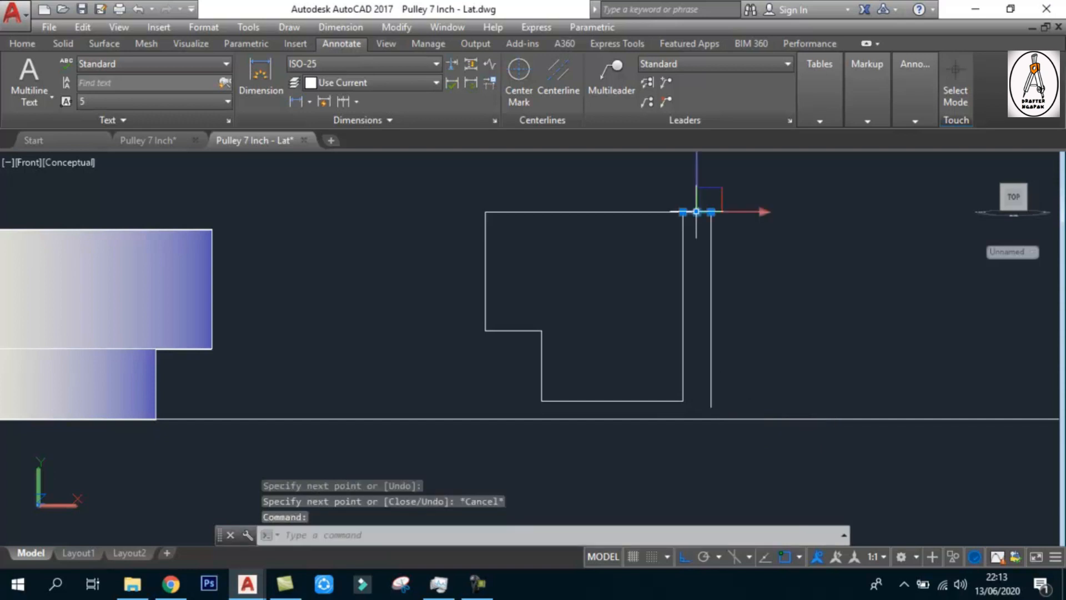
key(Delete)
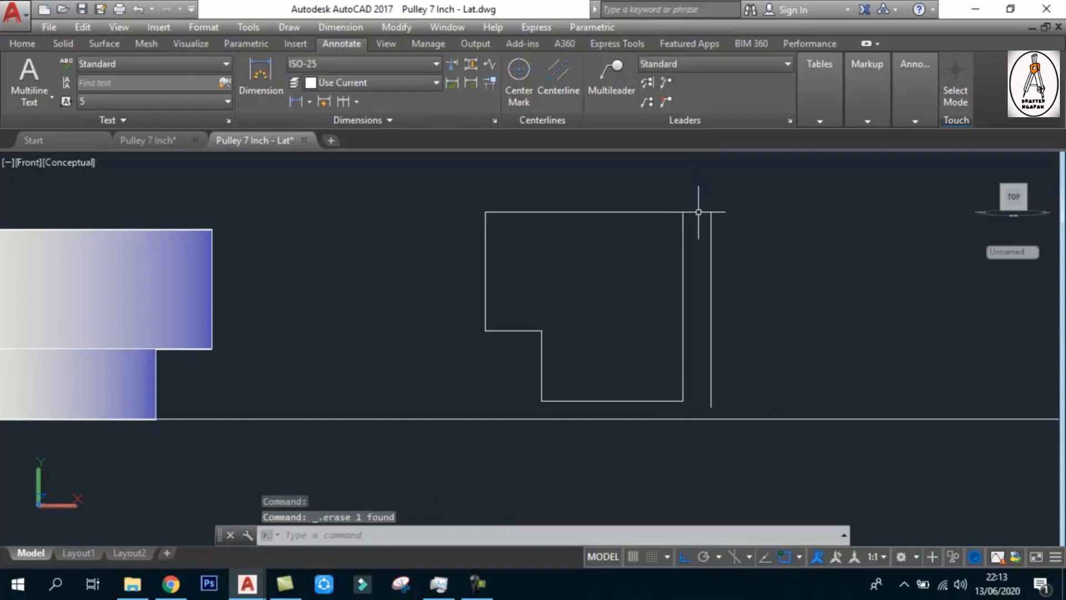
Examine the axis line beside the stepped outline in the SW Isometric and Top views, ending in the Front view
click(25, 162)
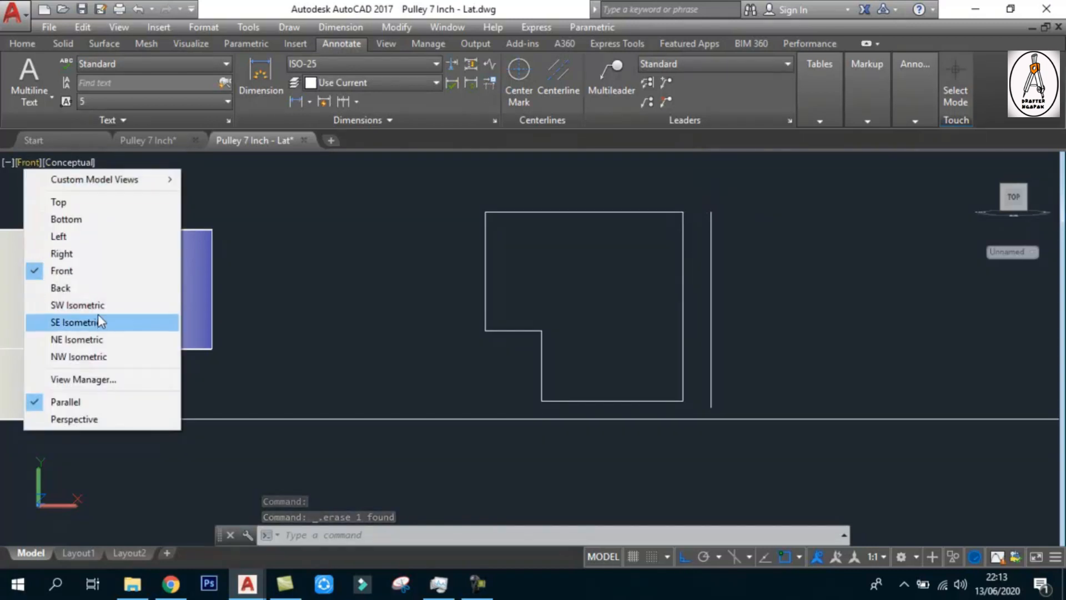
click(83, 305)
scroll(620, 322, up, 5)
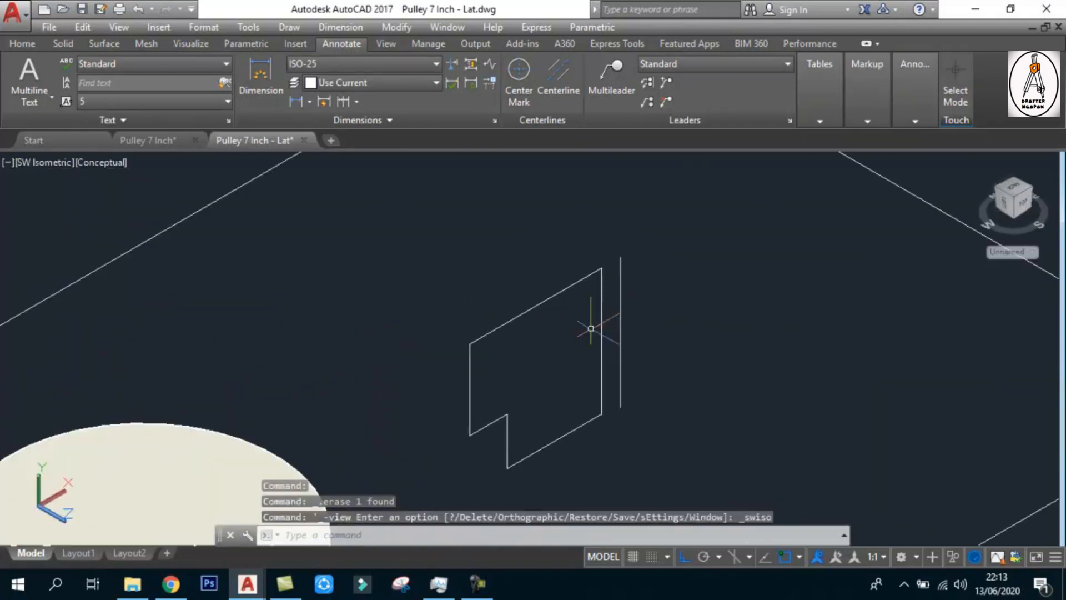
scroll(612, 254, up, 3)
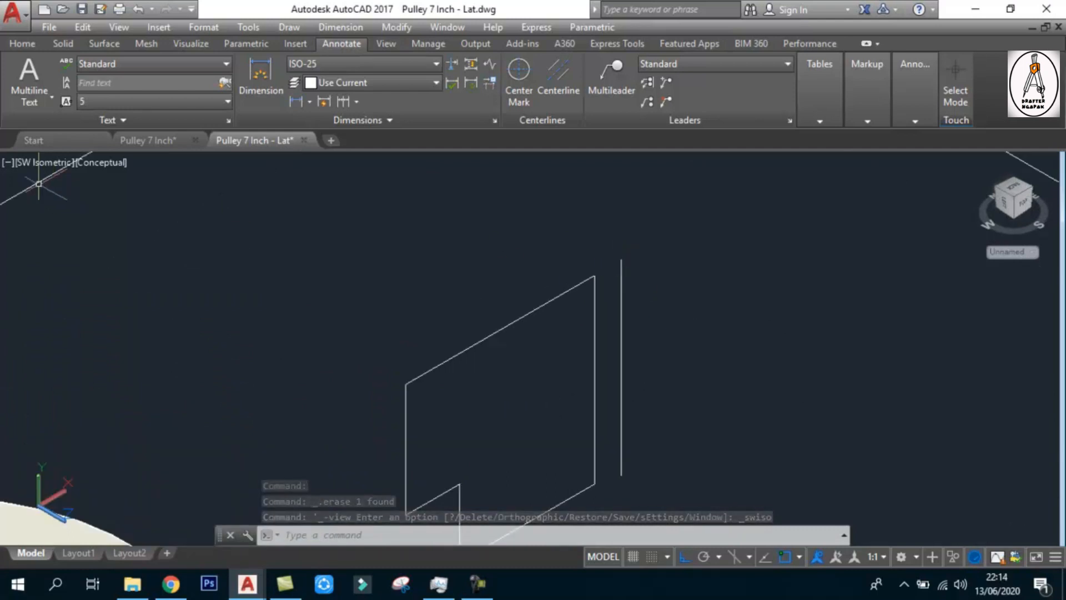
click(24, 163)
click(58, 202)
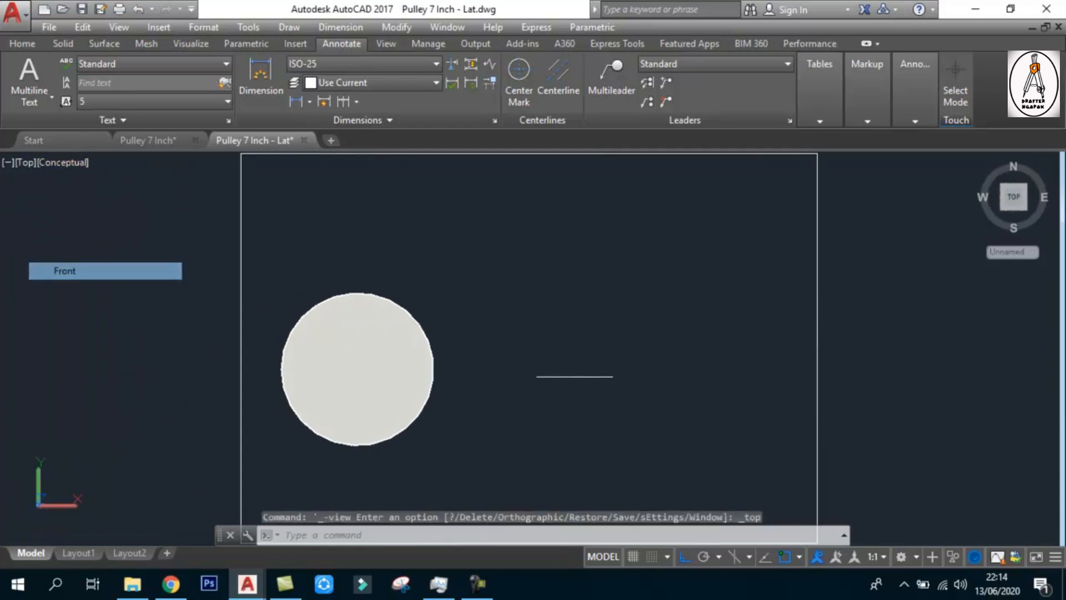
click(83, 270)
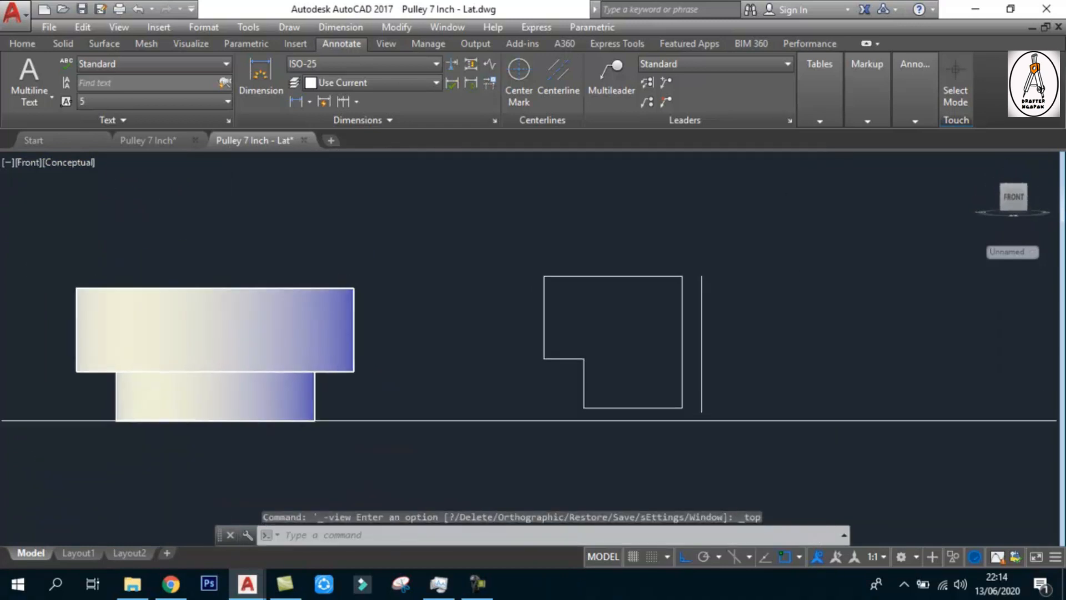
Add a horizontal linear dimension above the gap between the outline's upper-right corner and the axis line's upper end
click(260, 78)
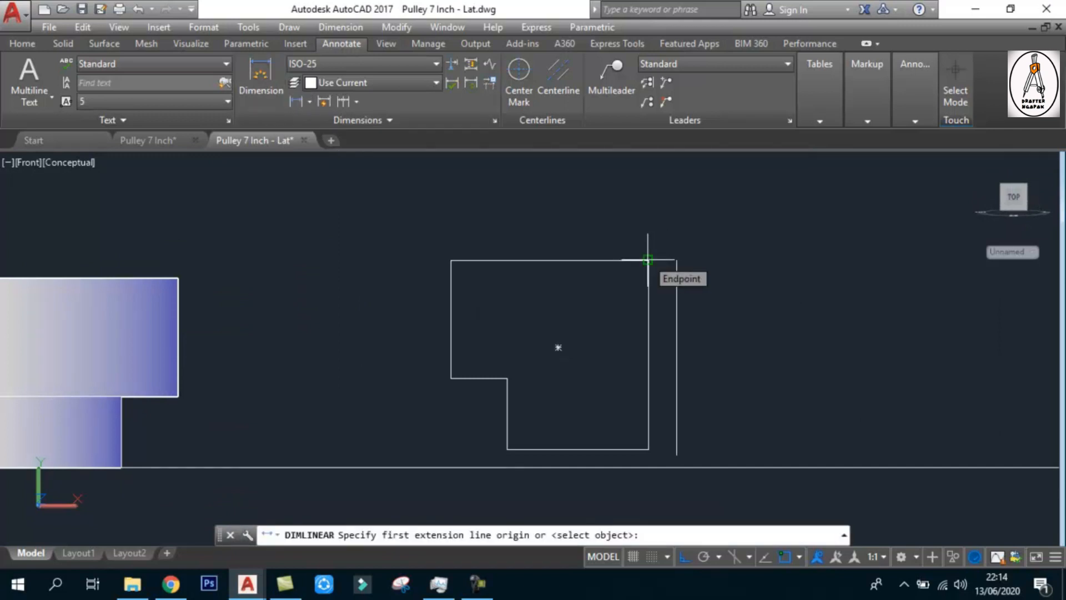
click(647, 259)
click(677, 259)
scroll(660, 243, up, 3)
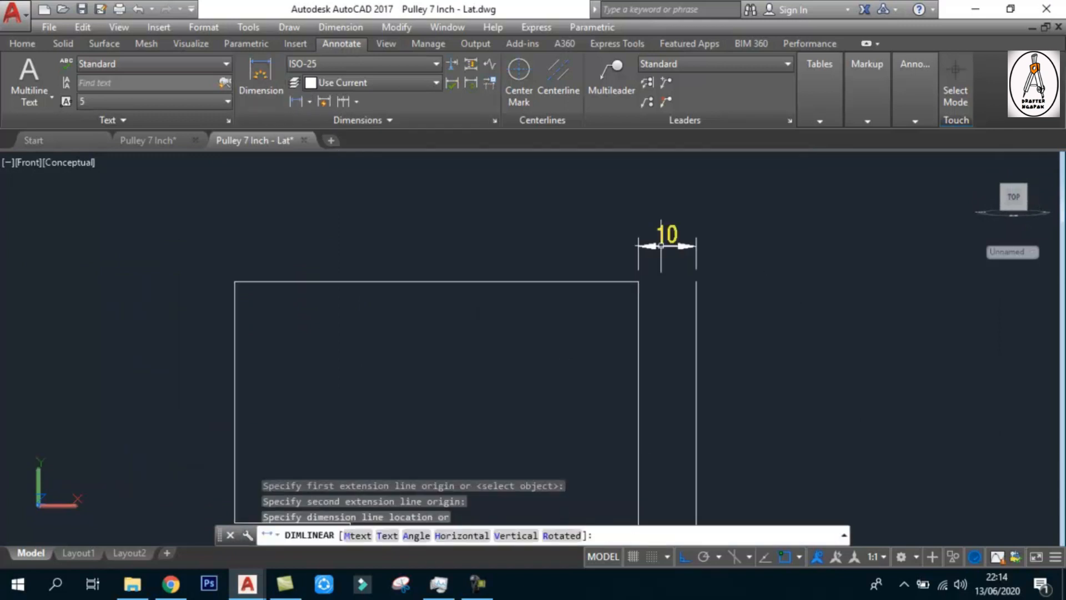
click(661, 245)
scroll(674, 244, down, 5)
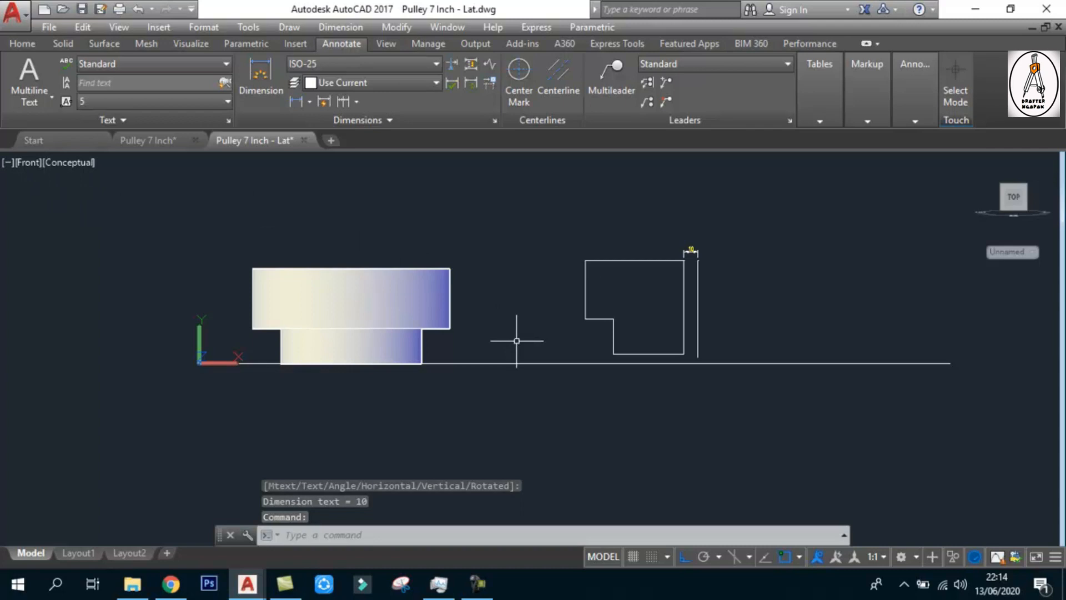
scroll(702, 297, up, 2)
scroll(543, 313, up, 2)
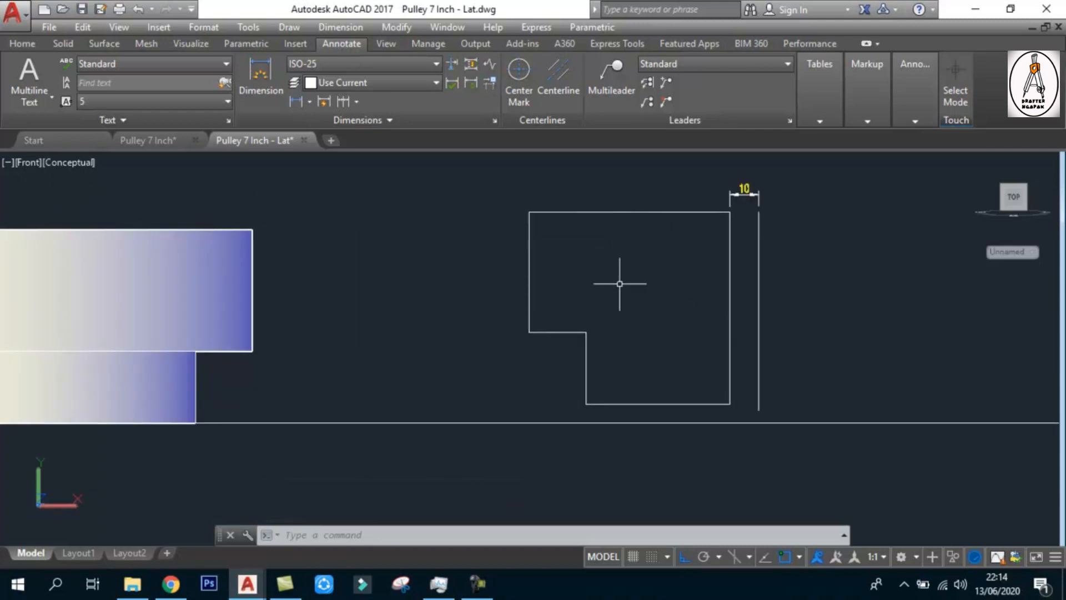
text(l)
key(Return)
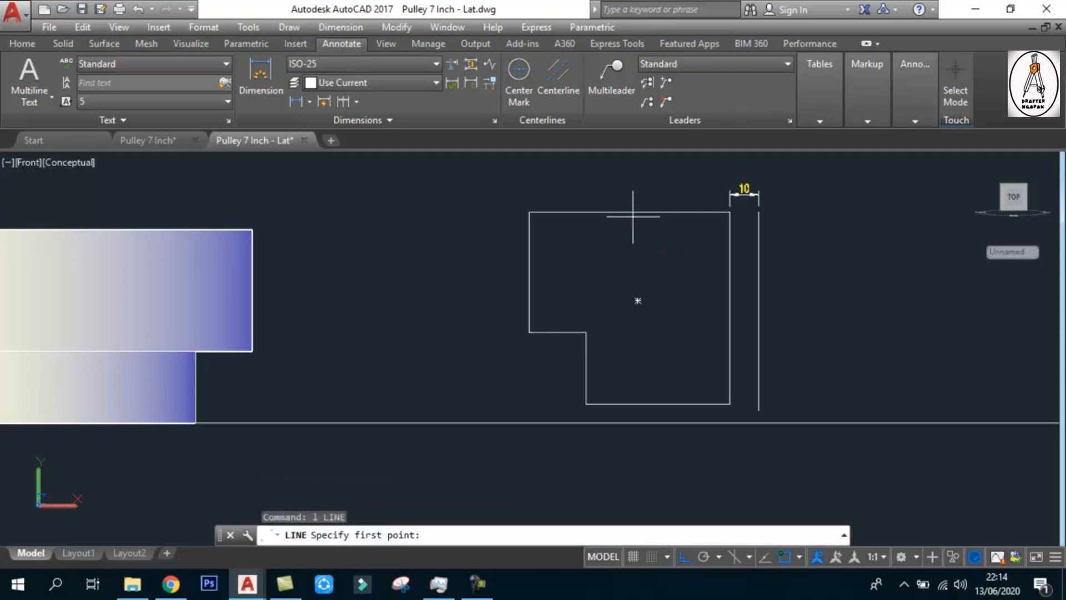
key(Escape)
key(Escape)
key(Escape)
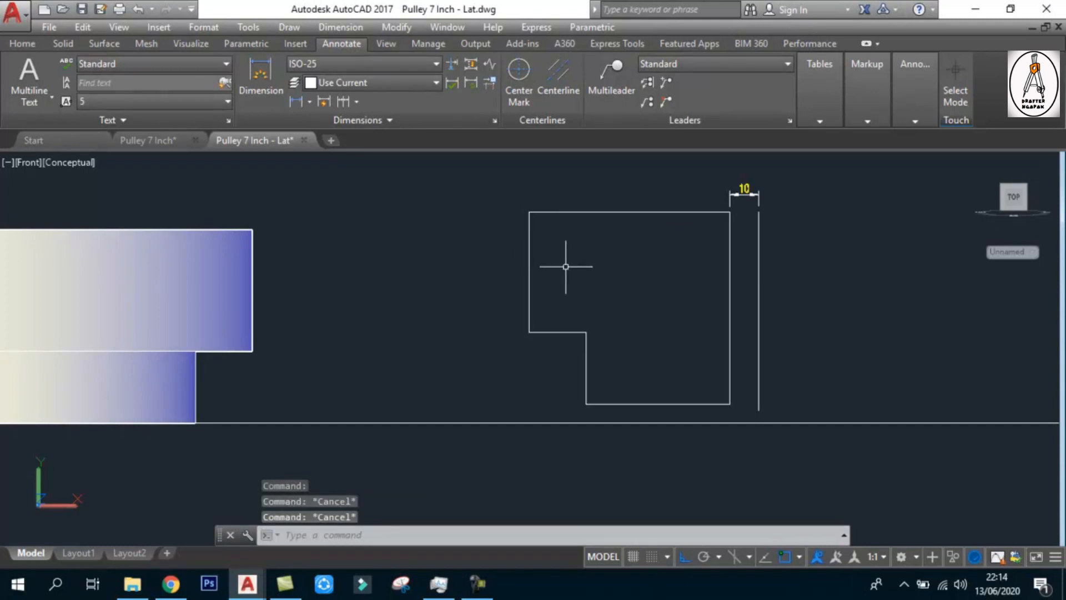
text(l)
key(Escape)
text(l)
key(Return)
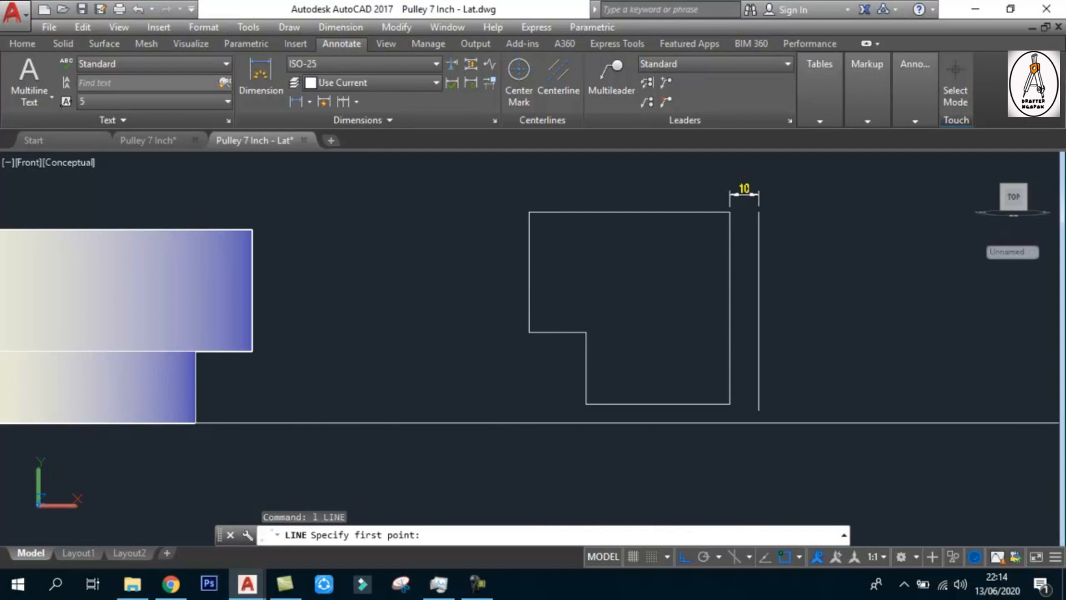
key(Escape)
Draw connected lines from the outline's upper-left corner: 40 right, 12 down, and horizontally across to the right edge
text(l)
key(Return)
click(527, 211)
text(4)
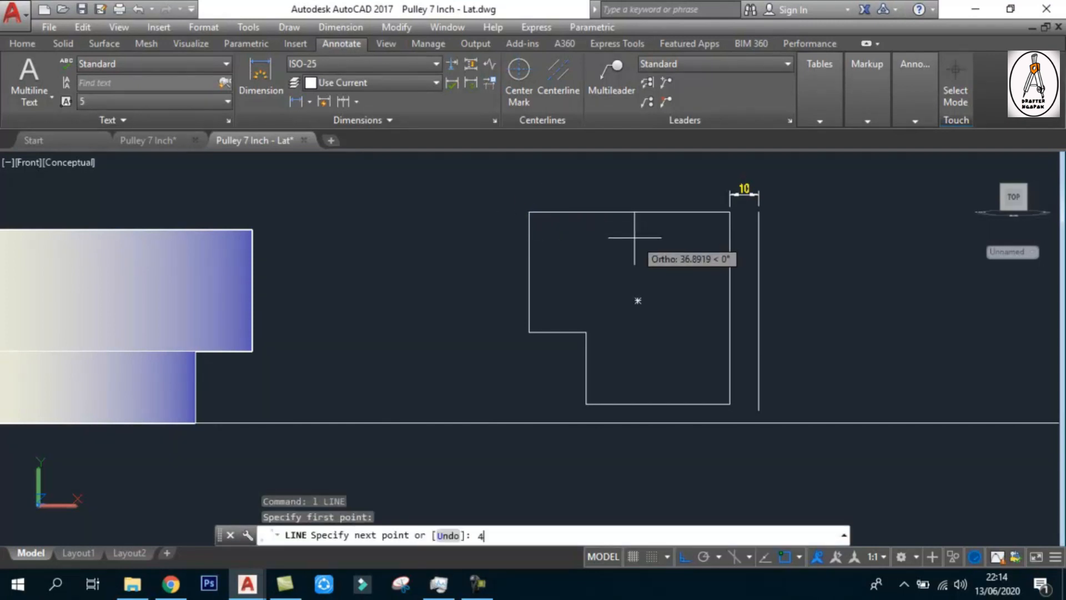
text(0)
key(Return)
text(12)
key(Return)
key(Escape)
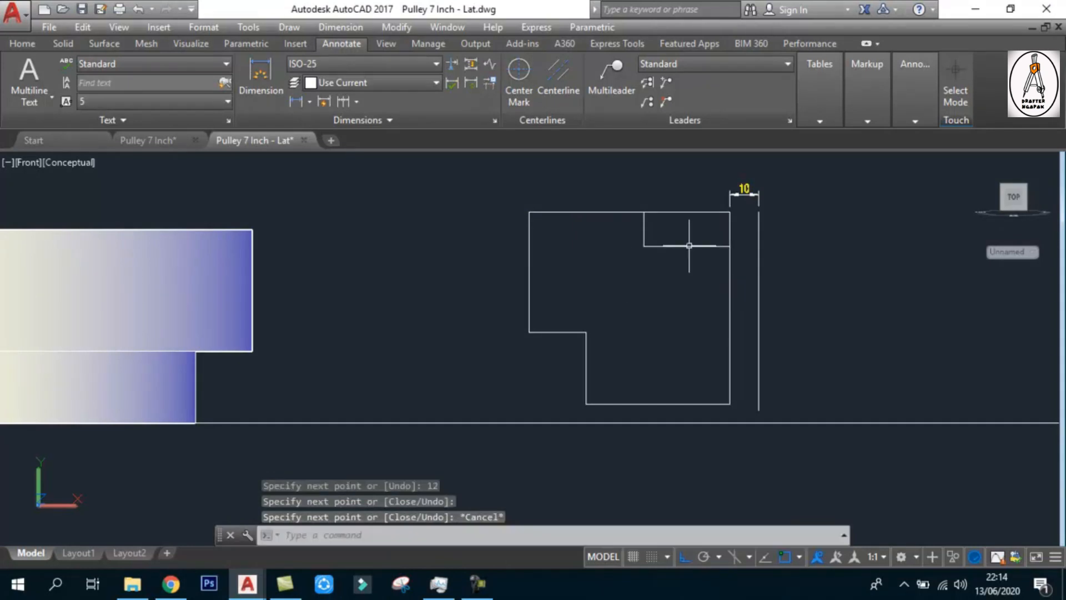
key(Escape)
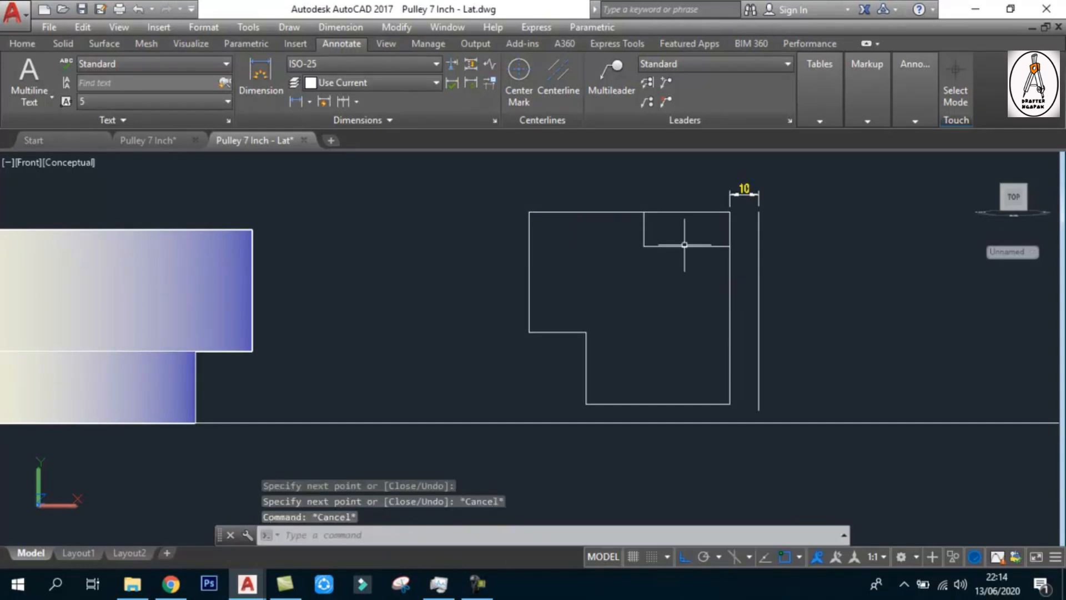
Erase the 40-long line that overlaps the outline's top edge
click(678, 212)
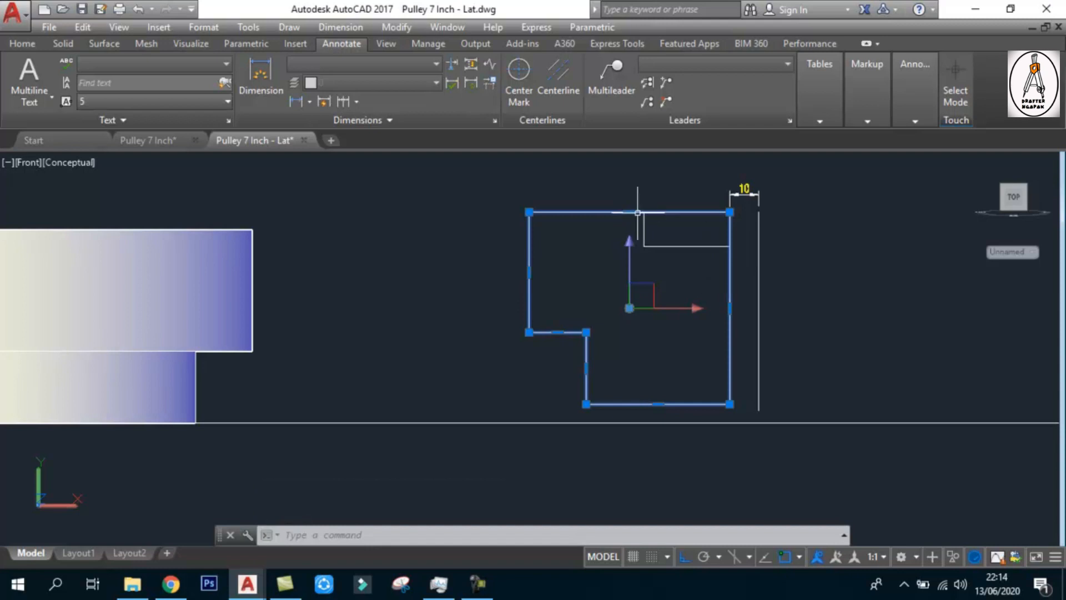
key(Escape)
click(487, 198)
click(673, 219)
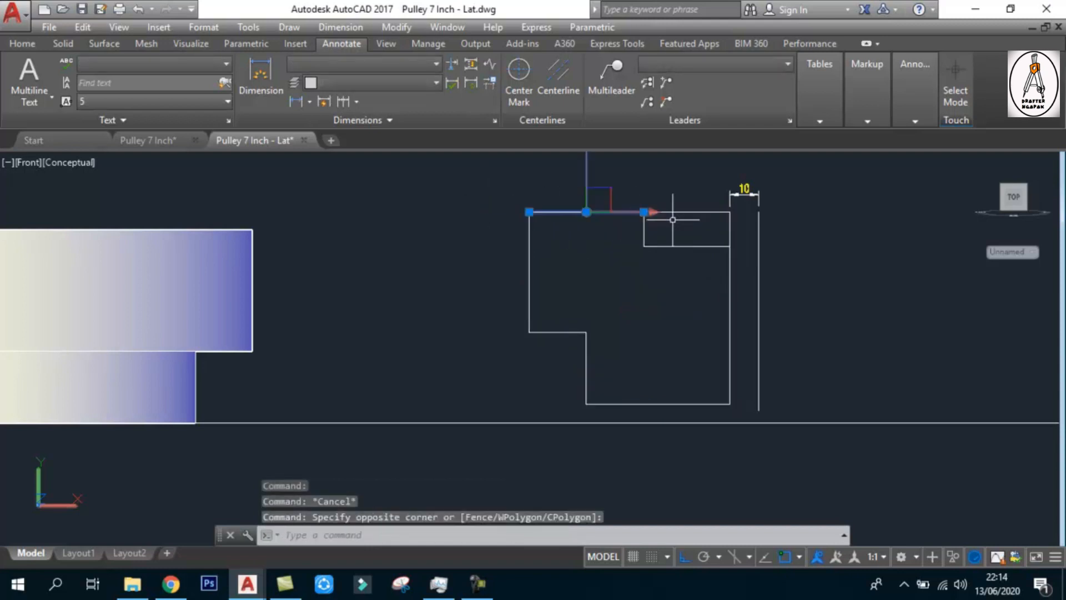
key(Escape)
click(470, 185)
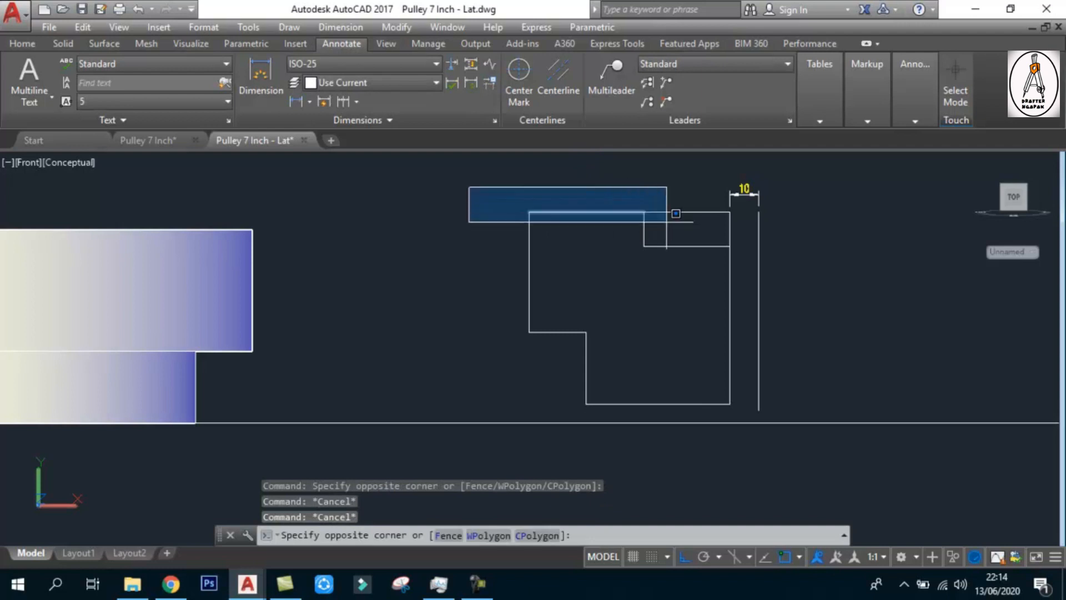
click(671, 231)
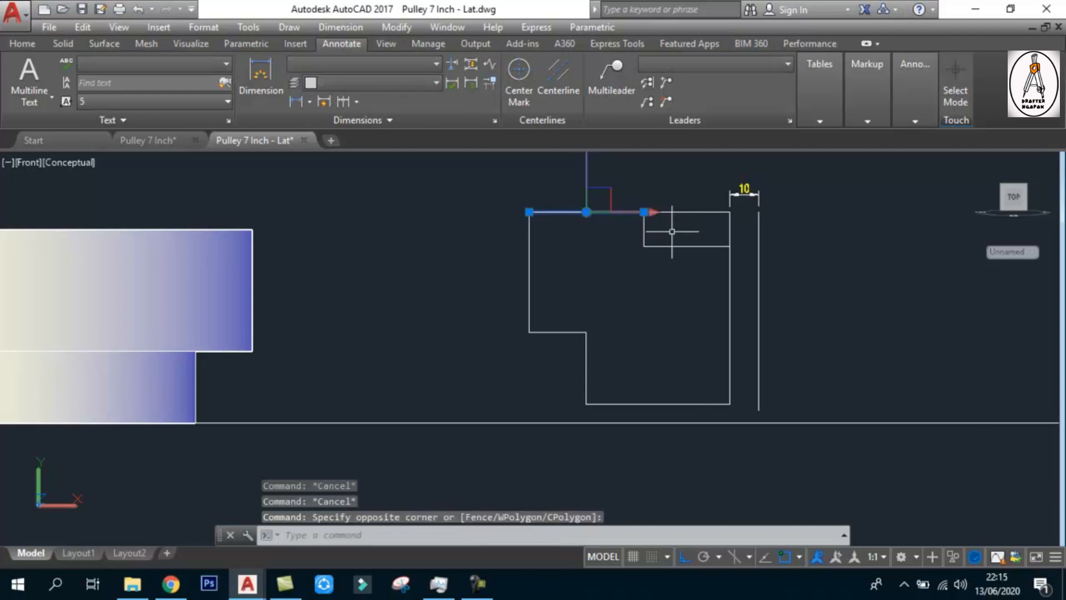
key(Delete)
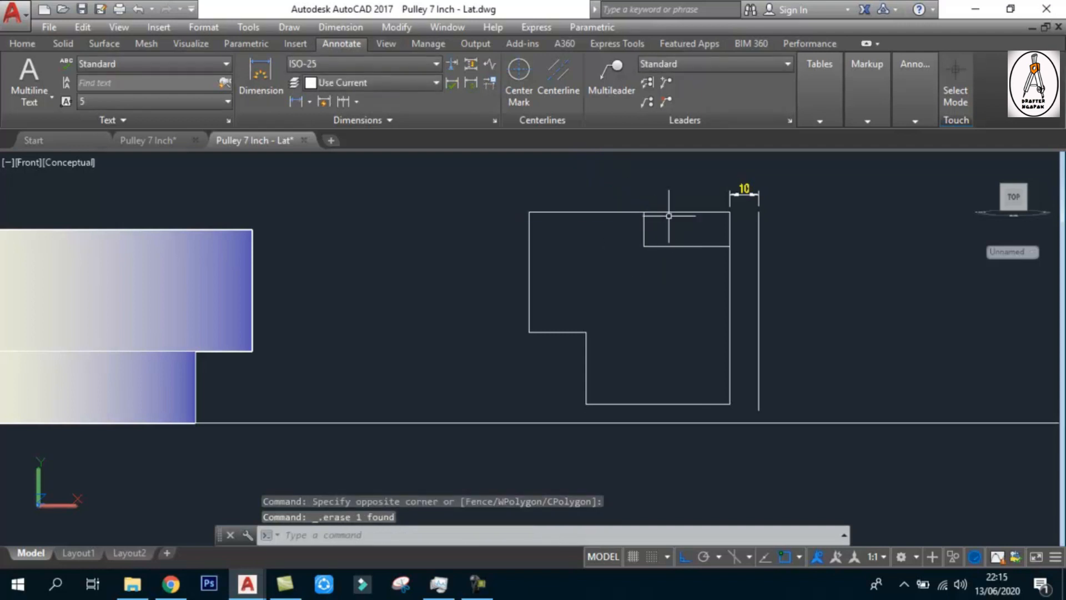
Explode the stepped outline into separate line segments
click(669, 213)
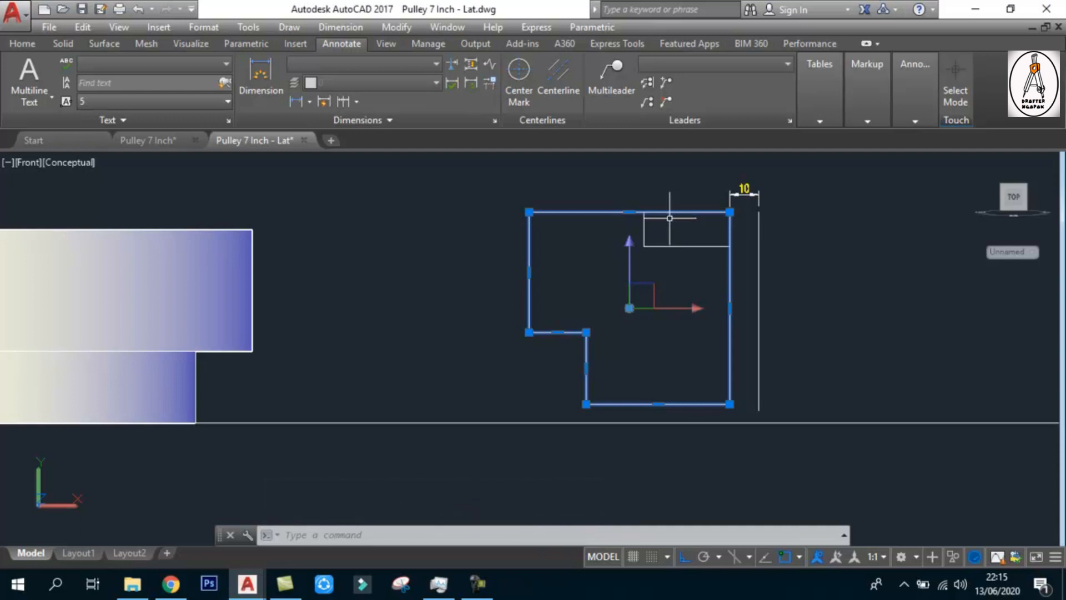
text(x)
key(Return)
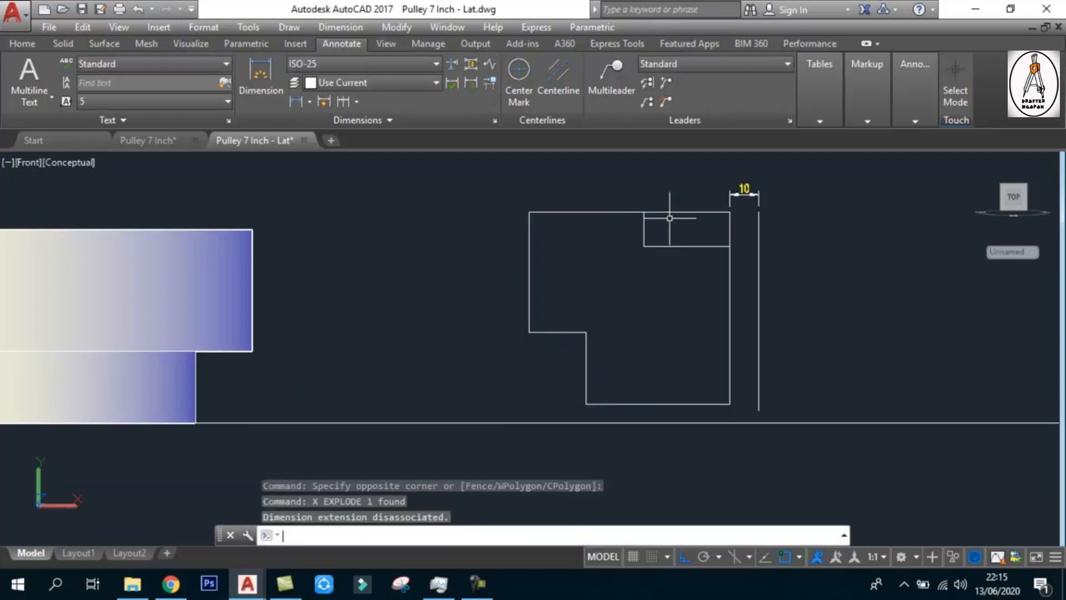
key(Escape)
click(716, 206)
click(684, 223)
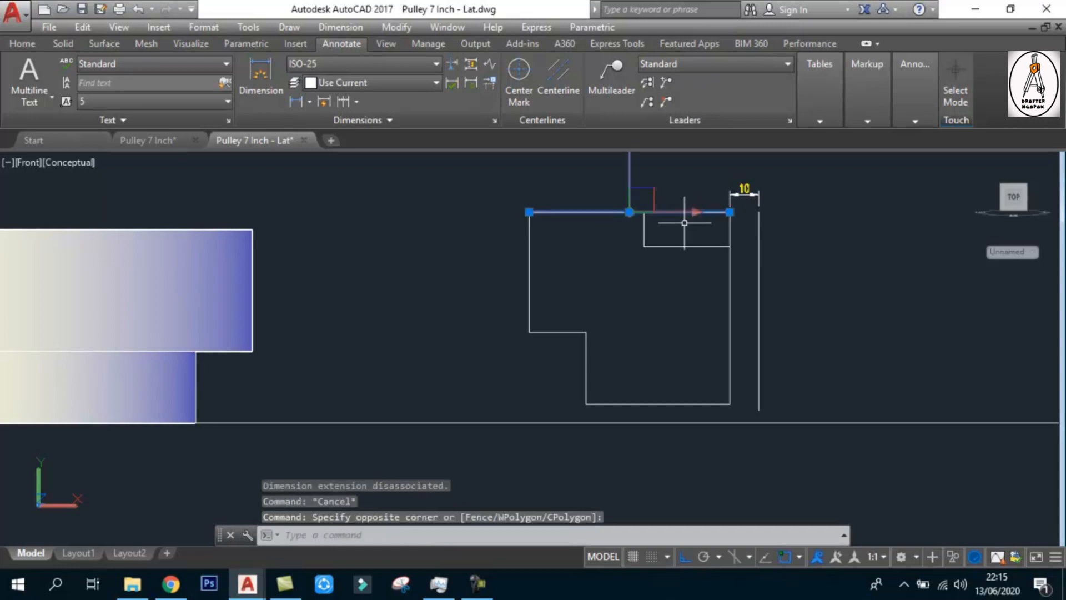
key(Escape)
key(Escape)
Trim the outline's top and right edges back to the two notch lines to open the upper-right corner step
text(tr)
key(Return)
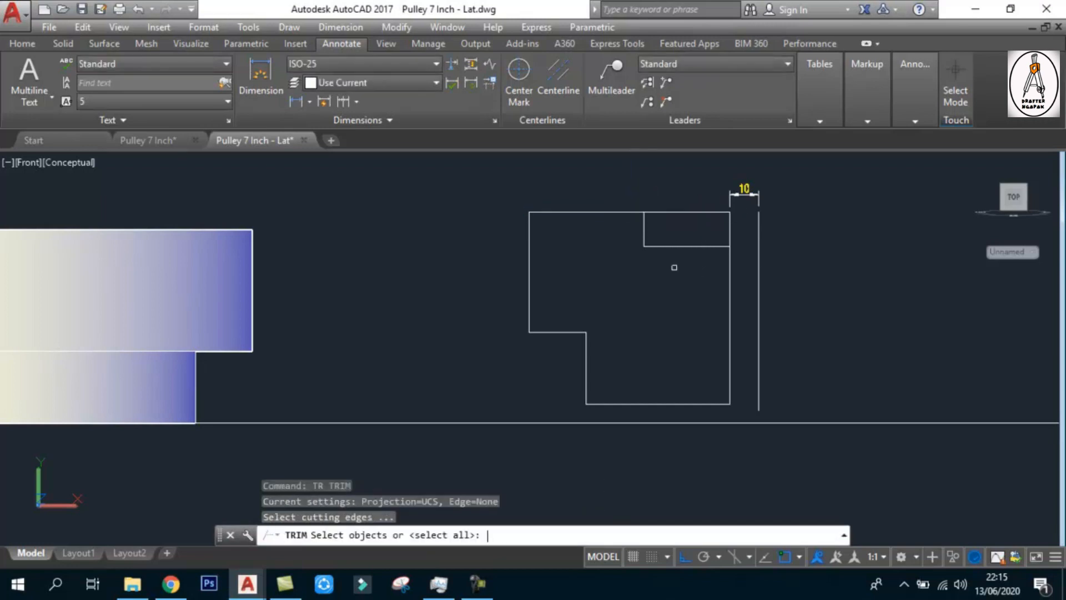
click(672, 262)
click(633, 232)
key(Return)
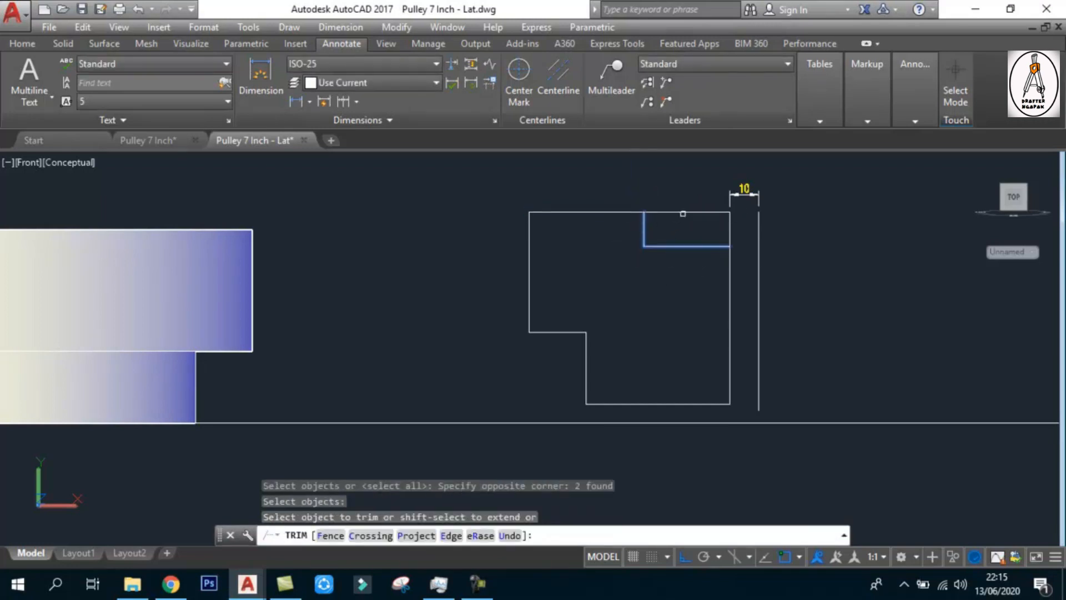
click(683, 212)
click(746, 214)
click(726, 231)
key(Return)
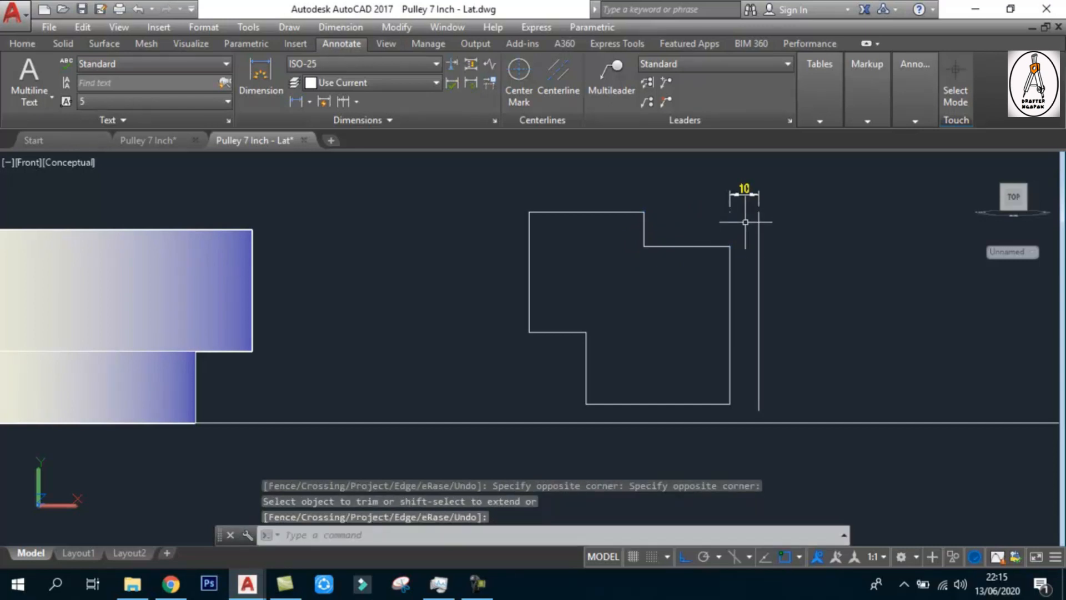
key(Escape)
click(686, 246)
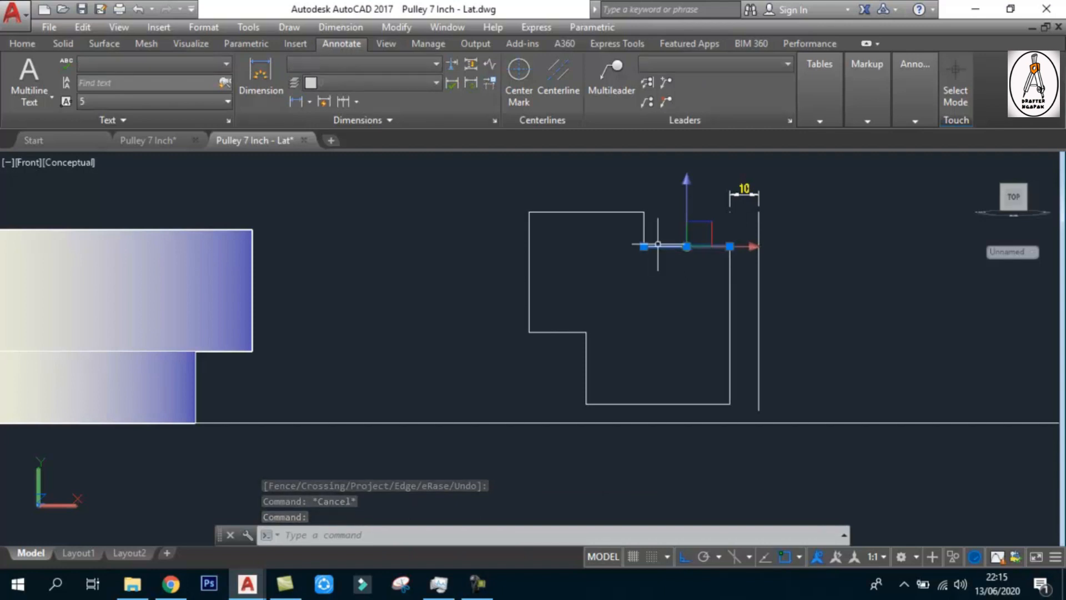
key(Escape)
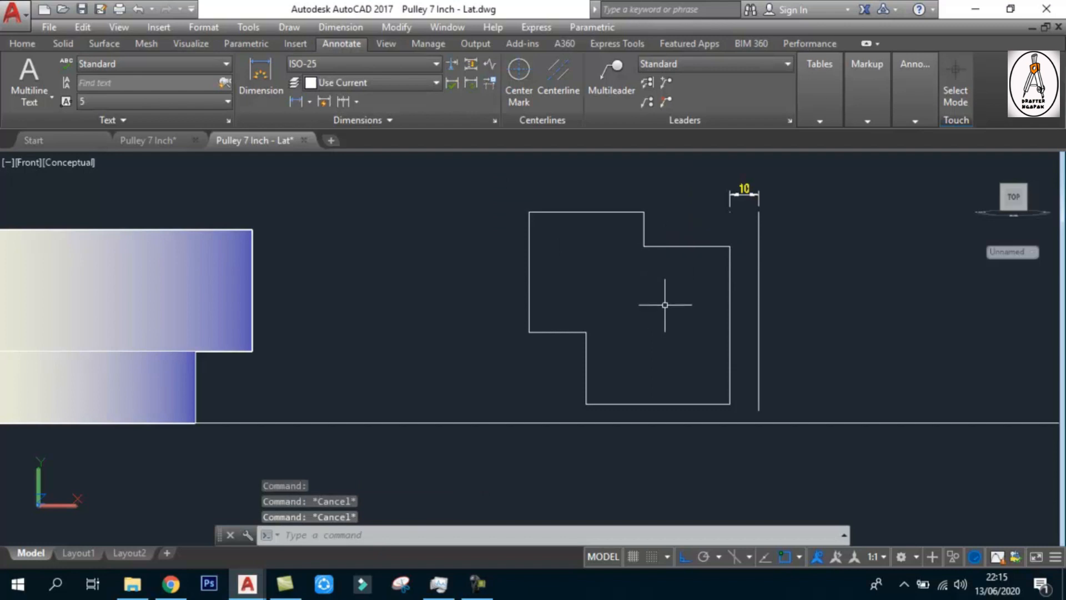
Join all segments of the double-stepped outline into one polyline
text(j)
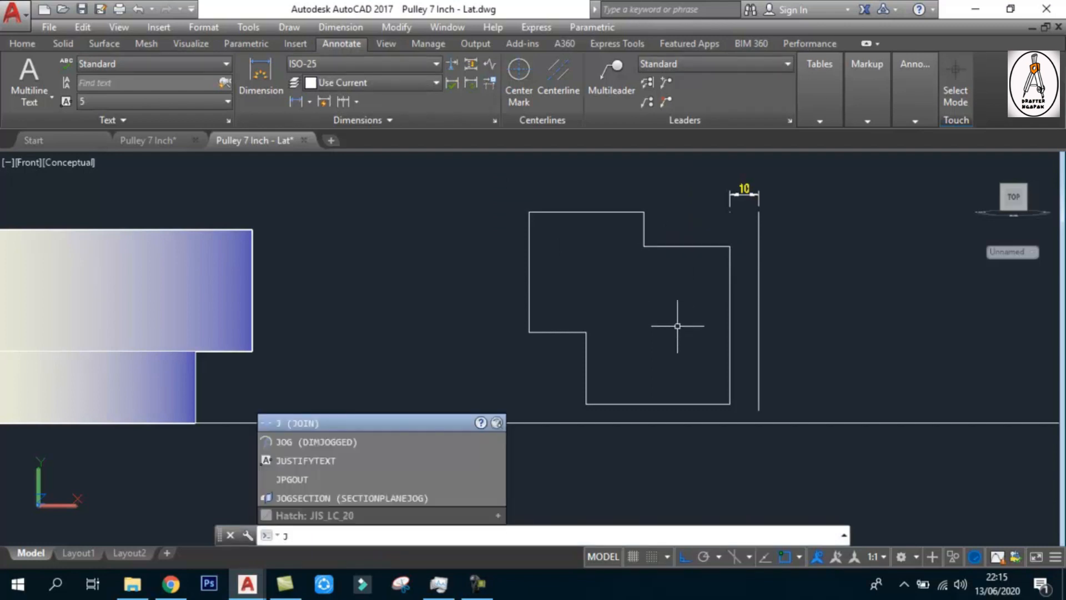
key(Return)
click(503, 197)
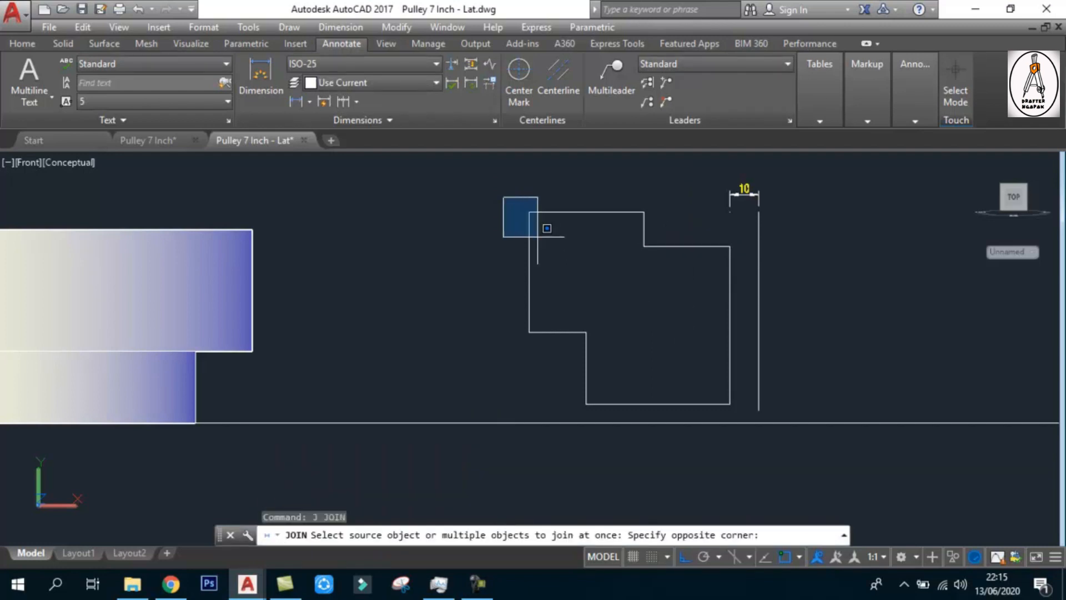
click(753, 448)
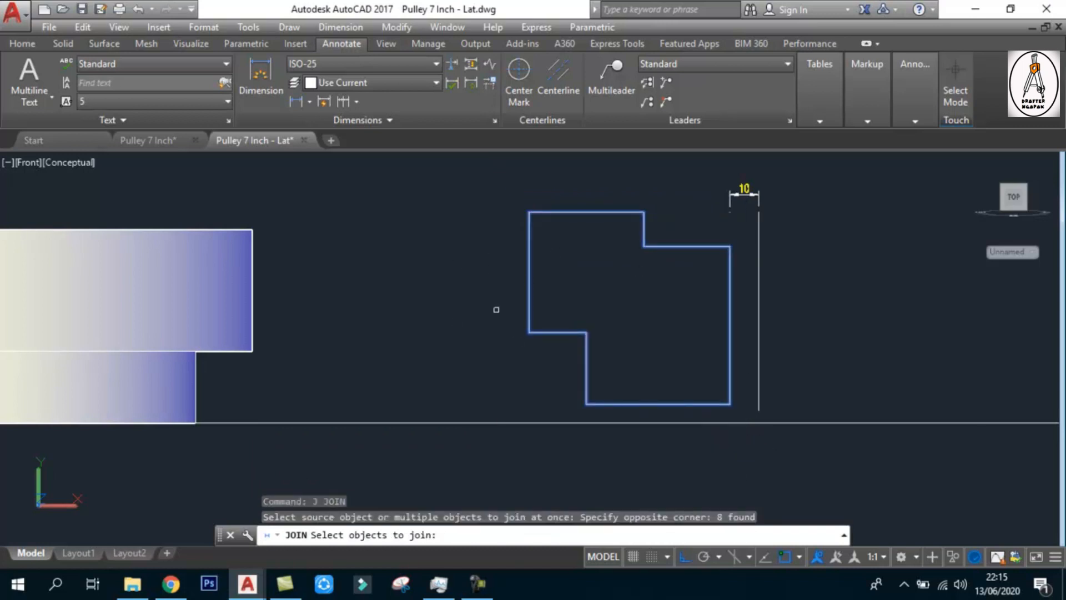
key(Return)
Erase the joined outline as a single object and undo the erasure
click(730, 266)
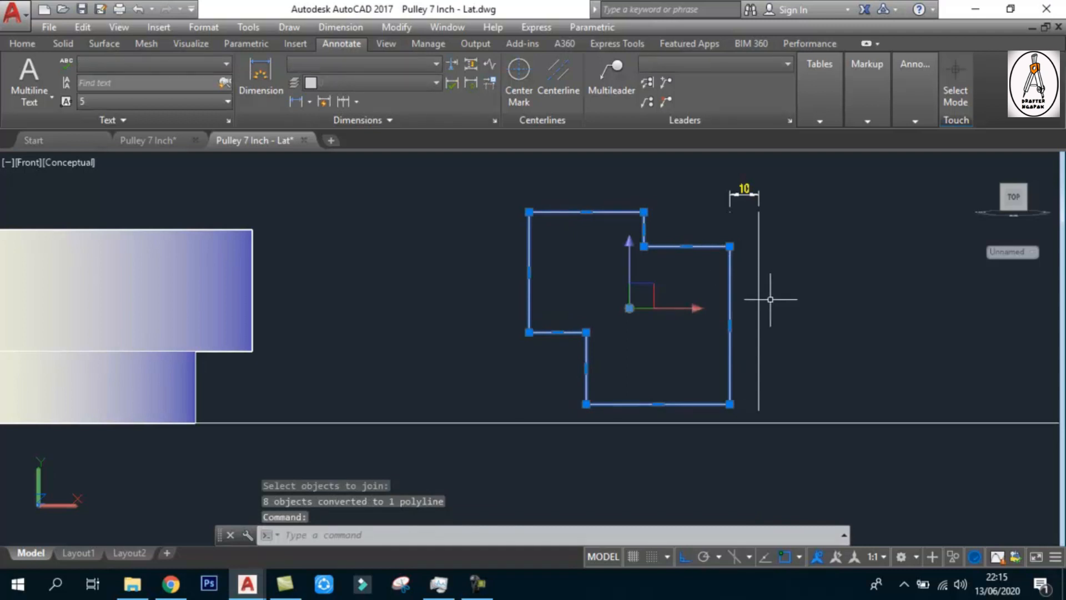
key(Delete)
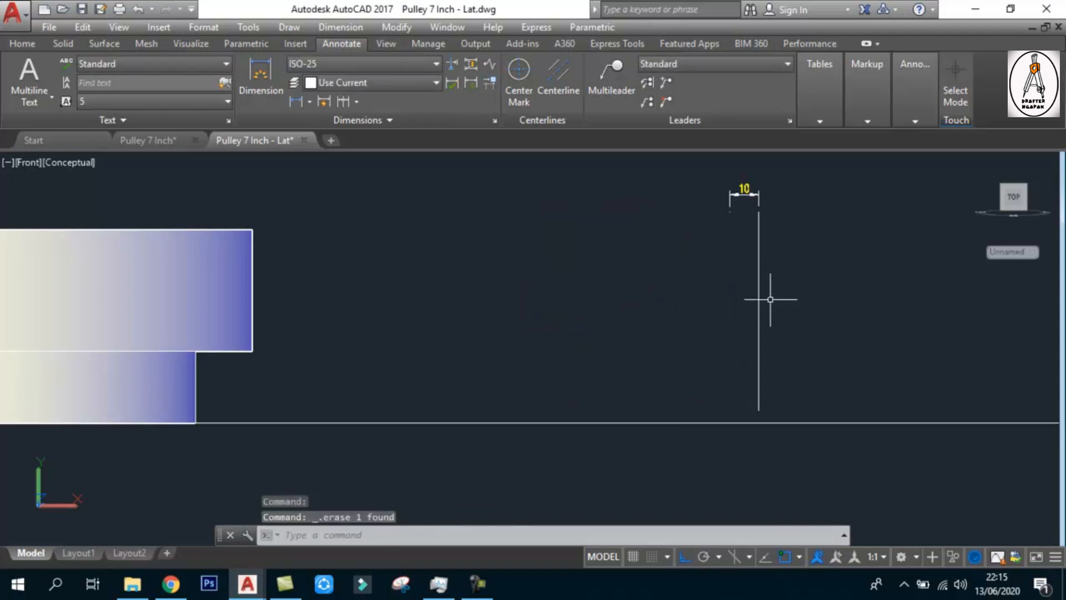
text(u)
key(Return)
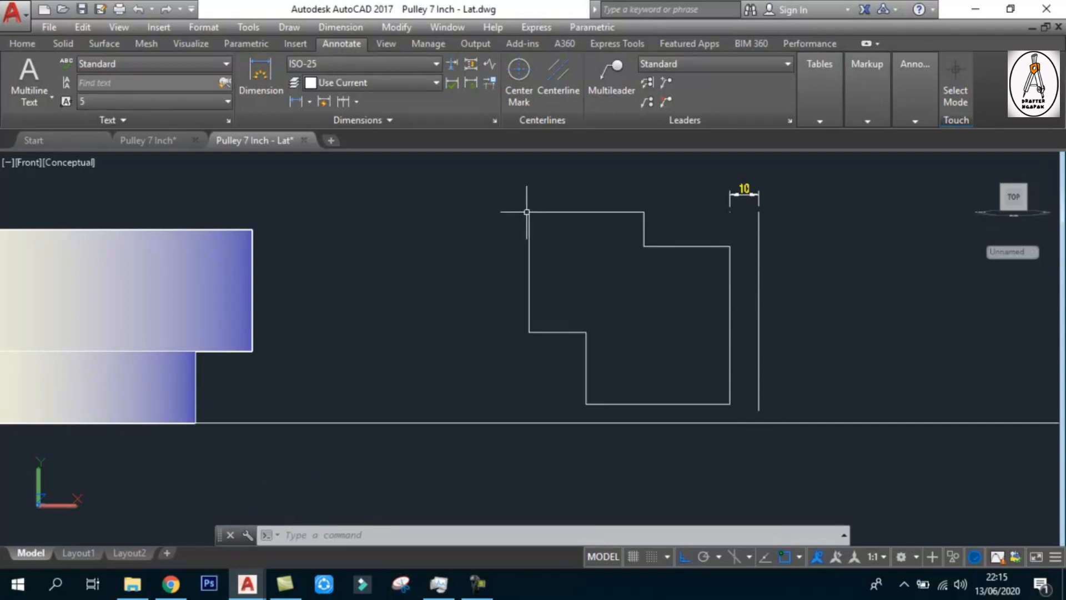
Draw a short horizontal line over the outline's top edge, from the upper-left corner to the edge's midpoint
text(l)
key(Return)
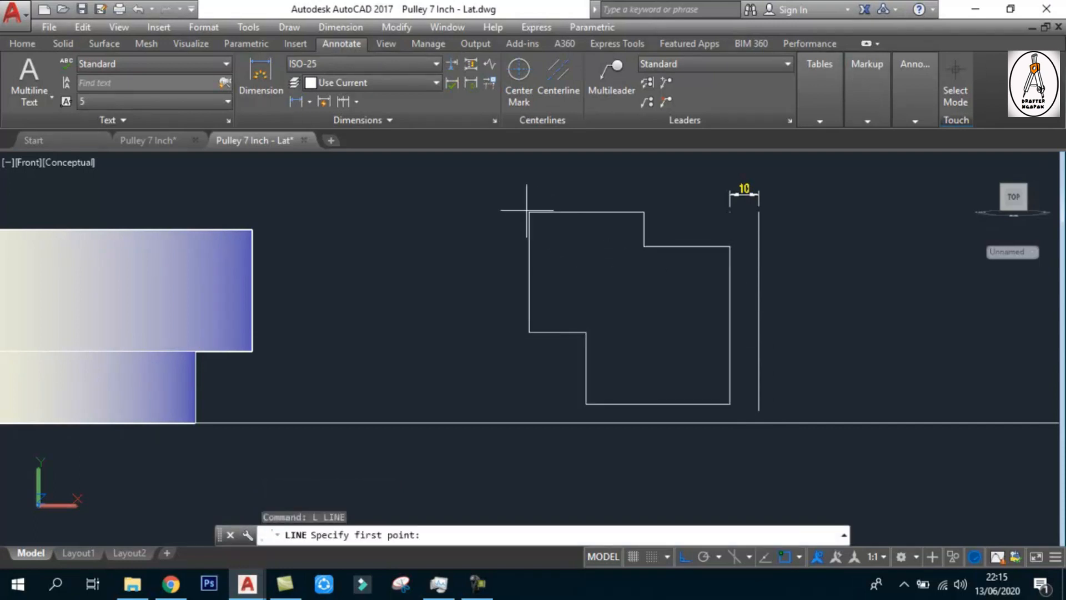
click(528, 211)
key(Escape)
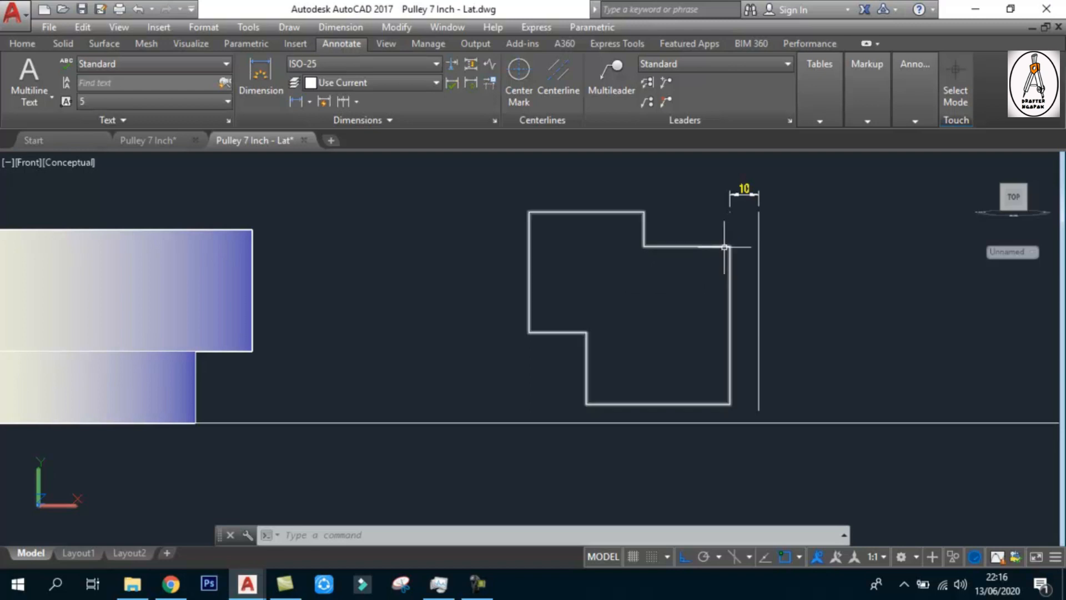
Erase the outline to expose the short overlapping line, and undo the erasure
click(731, 314)
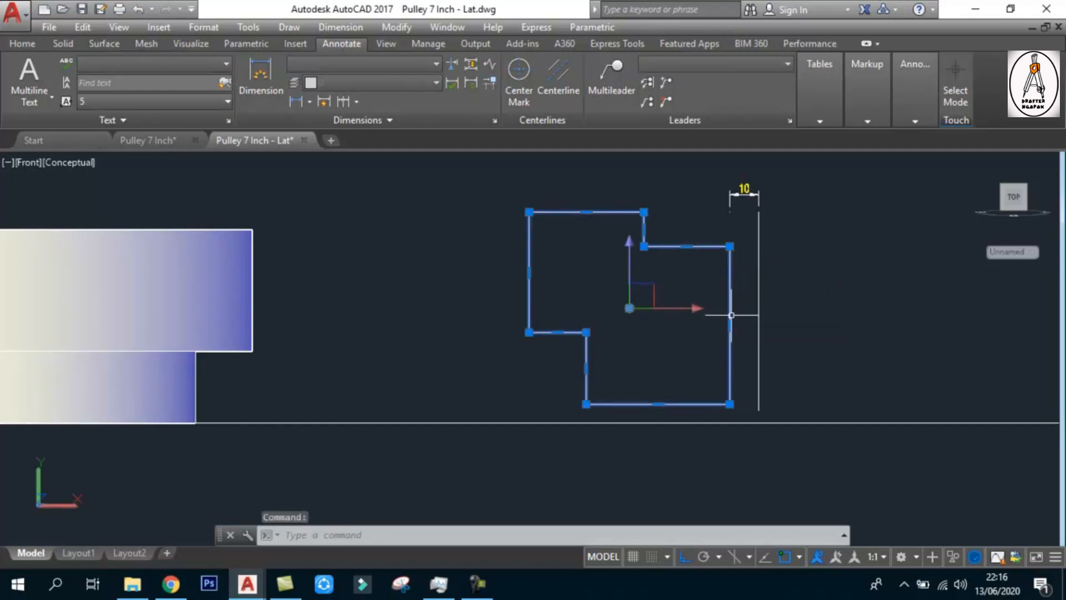
key(Escape)
click(730, 314)
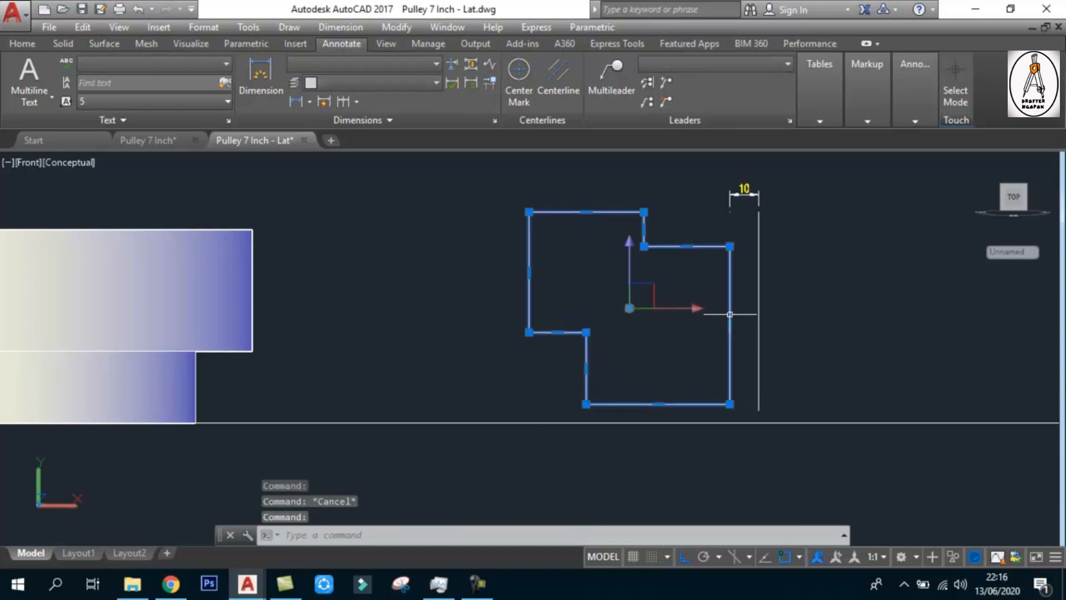
key(Delete)
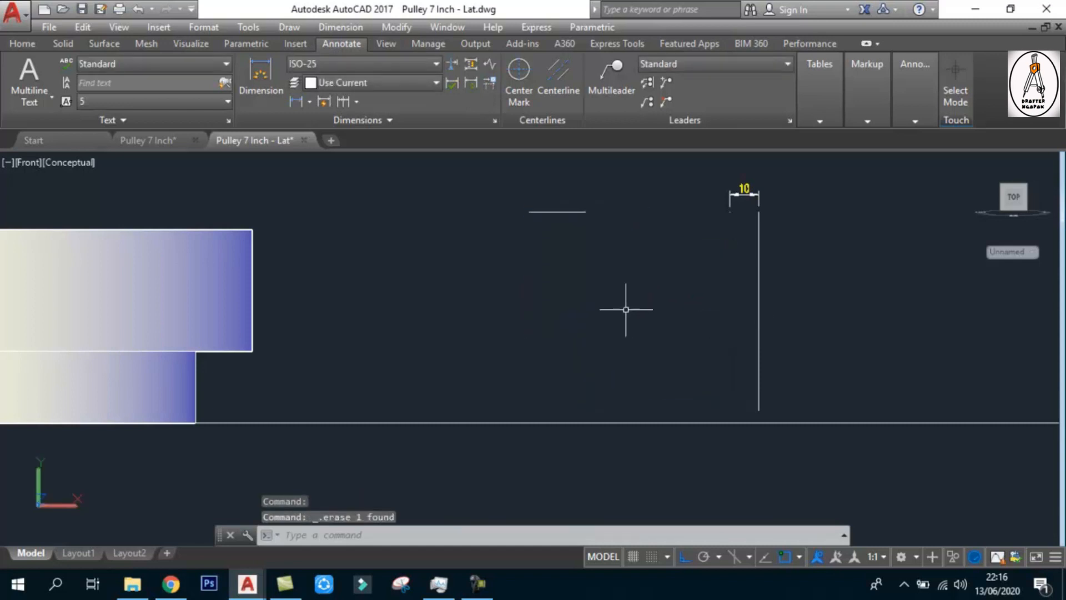
key(ctrl+z)
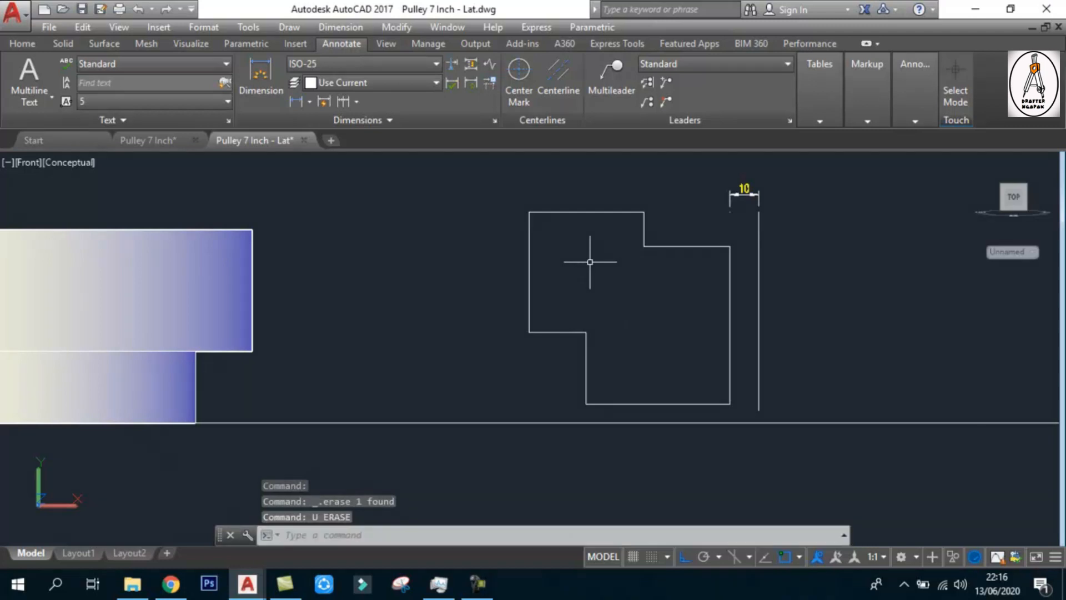
Erase the short duplicate line lying on the outline's top edge, keeping the joined outline
click(483, 189)
click(616, 245)
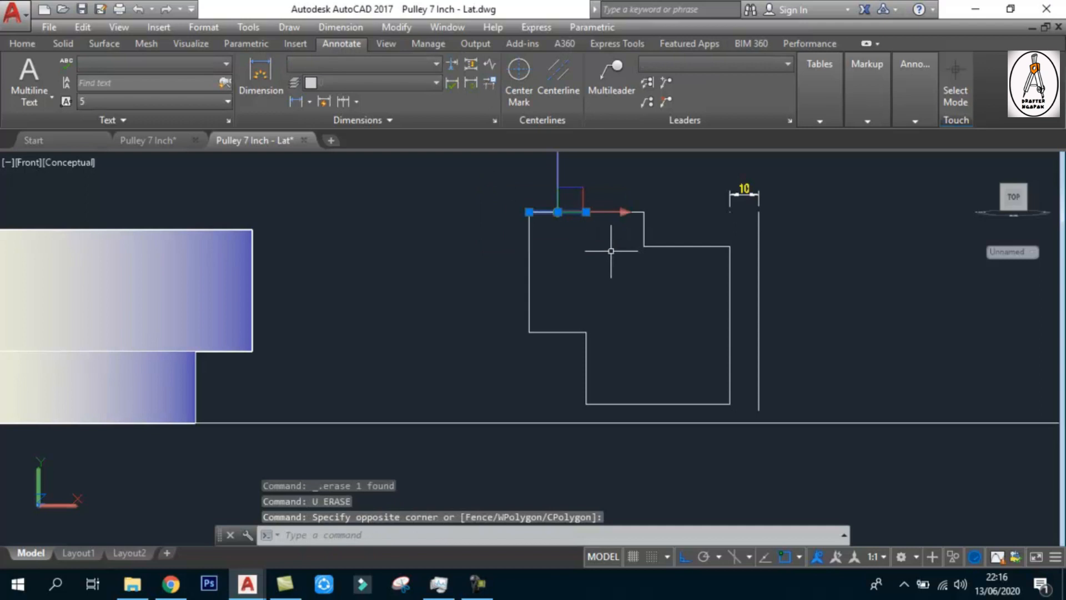
key(Escape)
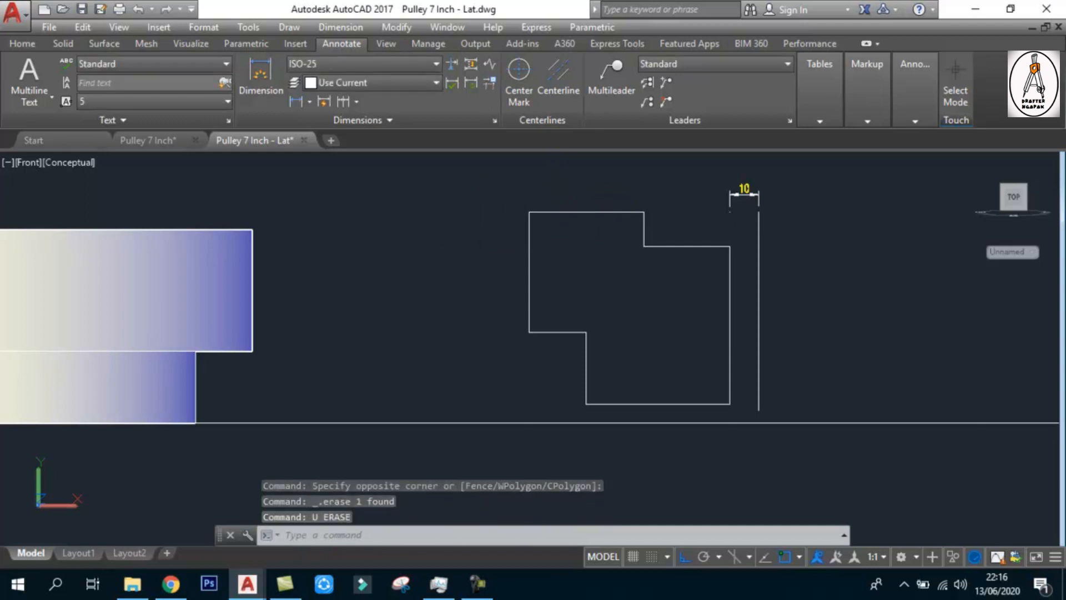
click(509, 186)
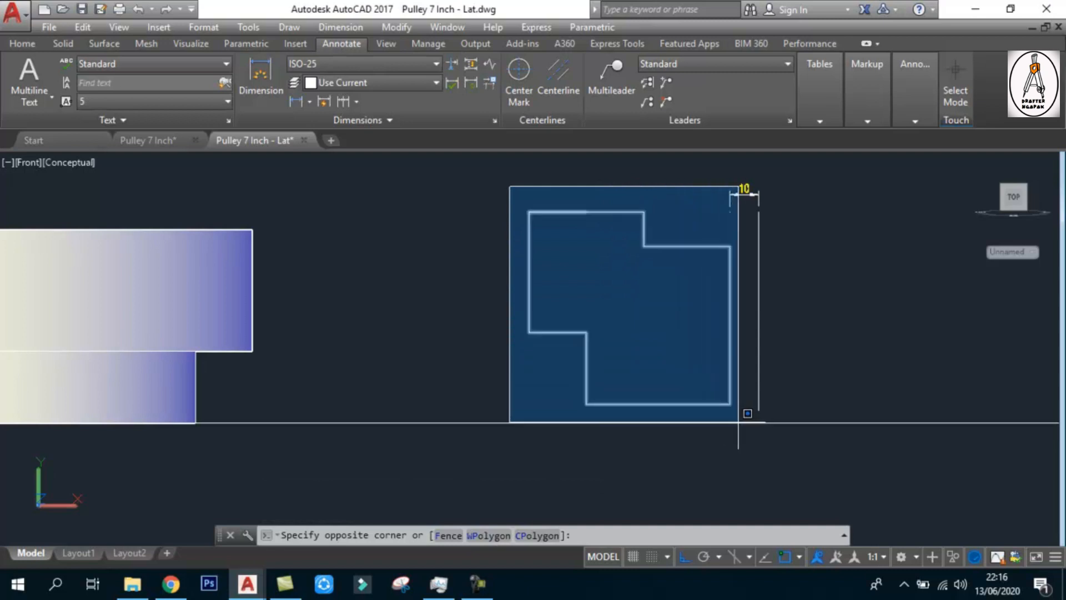
click(611, 255)
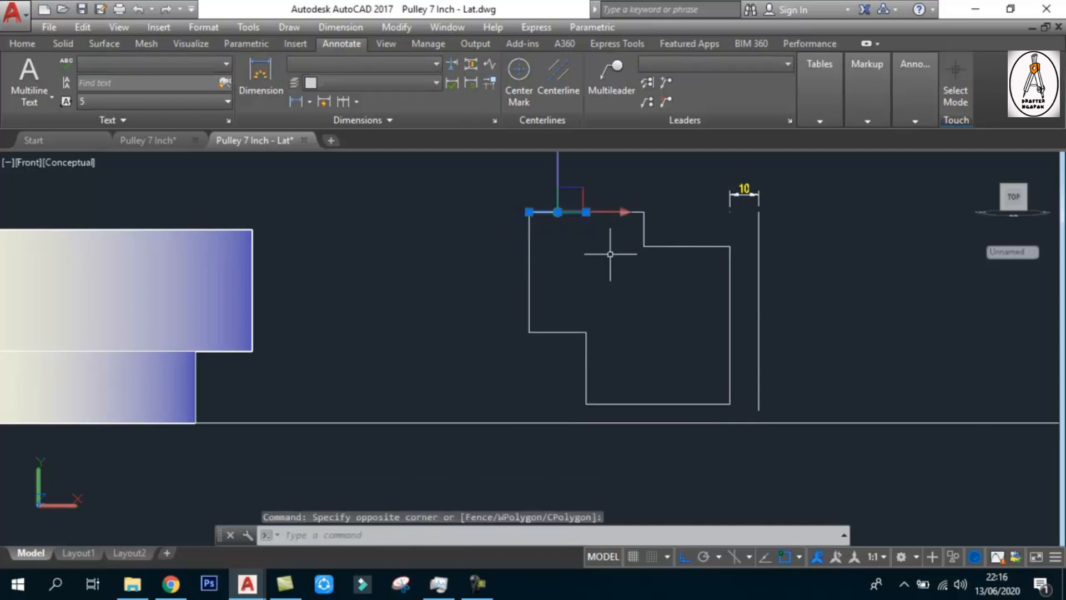
key(Delete)
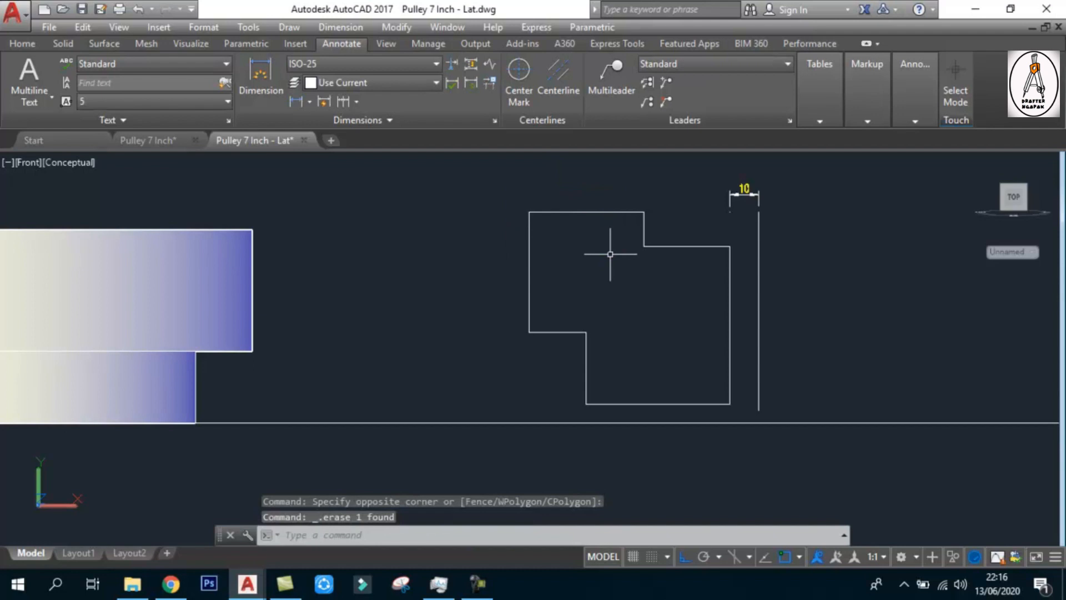
click(678, 242)
click(647, 245)
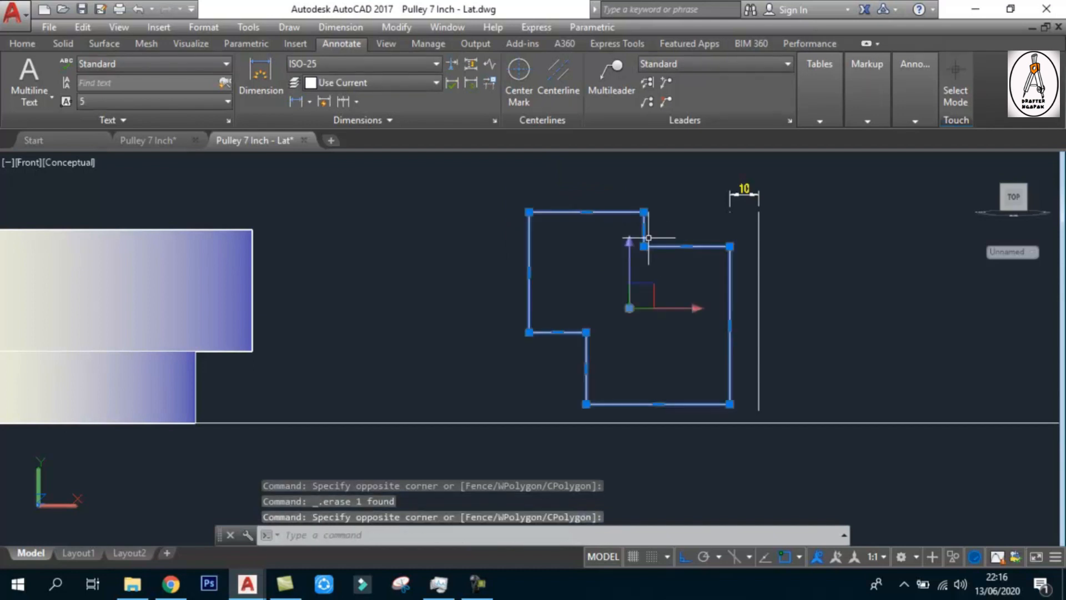
key(Escape)
key(Escape)
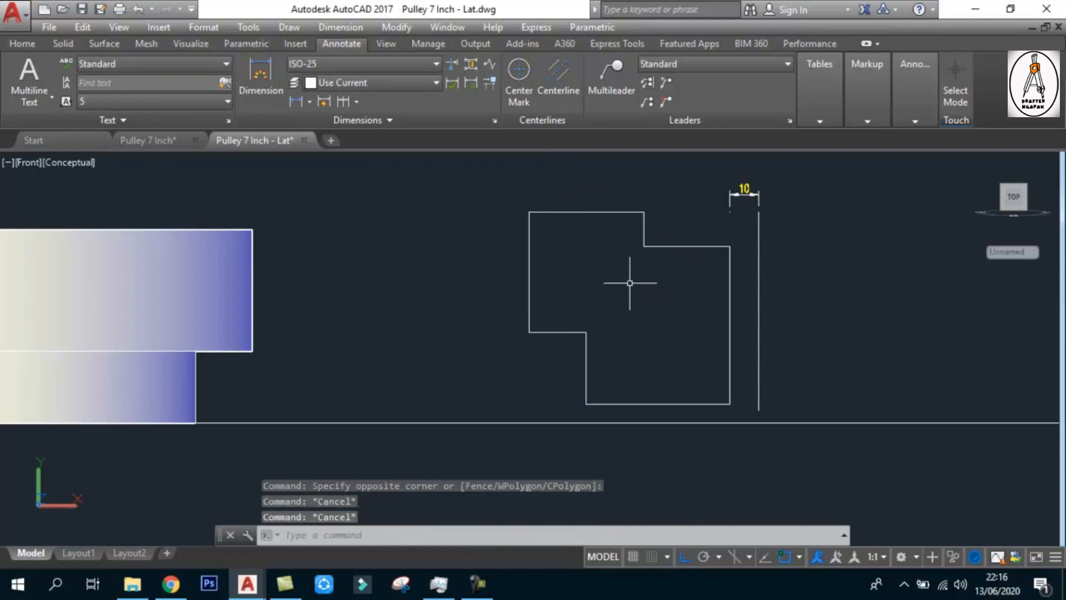
Switch the model view from Front to SW Isometric and frame the stepped outline with its axis line
click(26, 162)
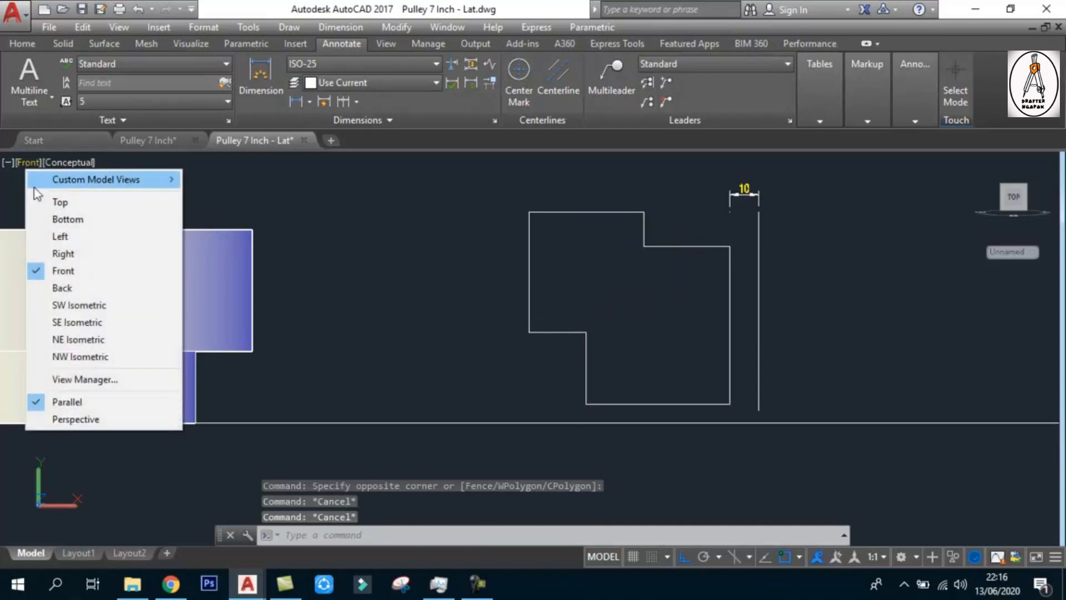
click(100, 307)
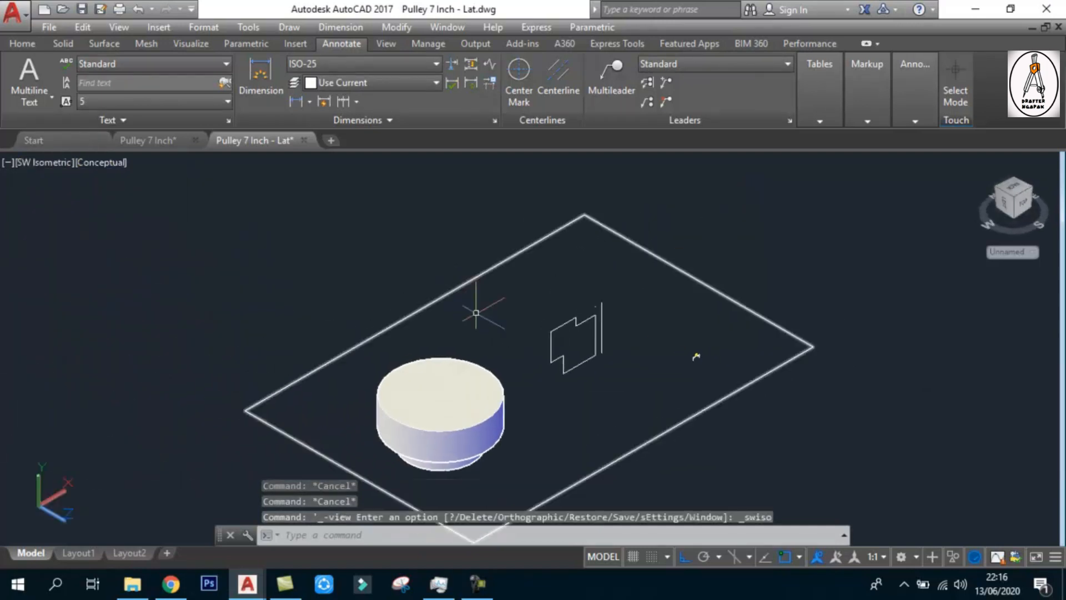
scroll(583, 340, up, 5)
middle_drag(568, 341, 544, 360)
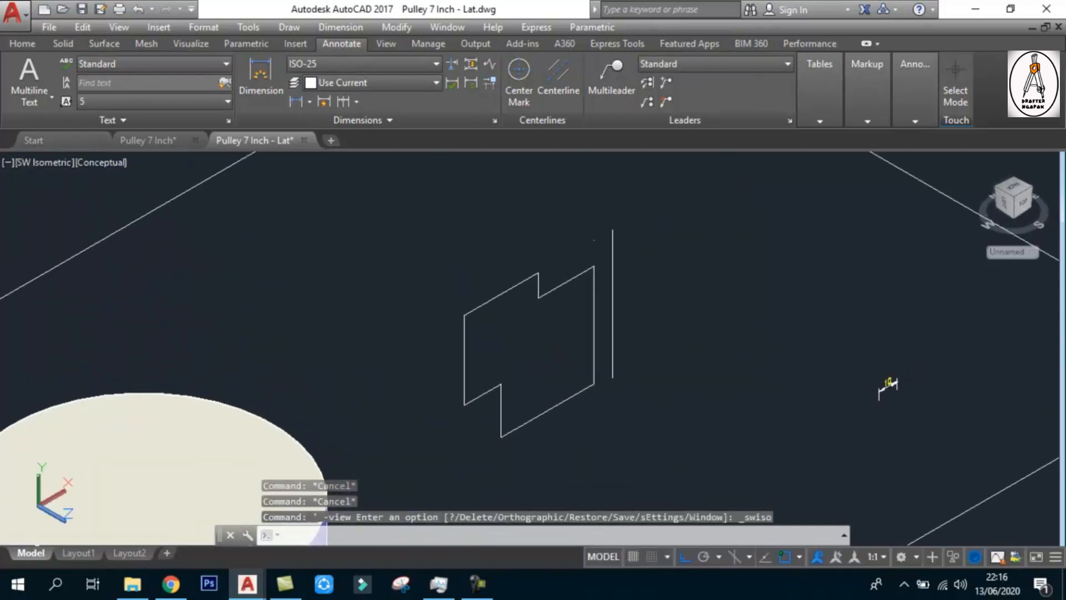
scroll(549, 357, down, 2)
Revolve the joined stepped outline a full 360 degrees about the offset vertical line, picking the axis from its lower to its upper endpoint
text(re)
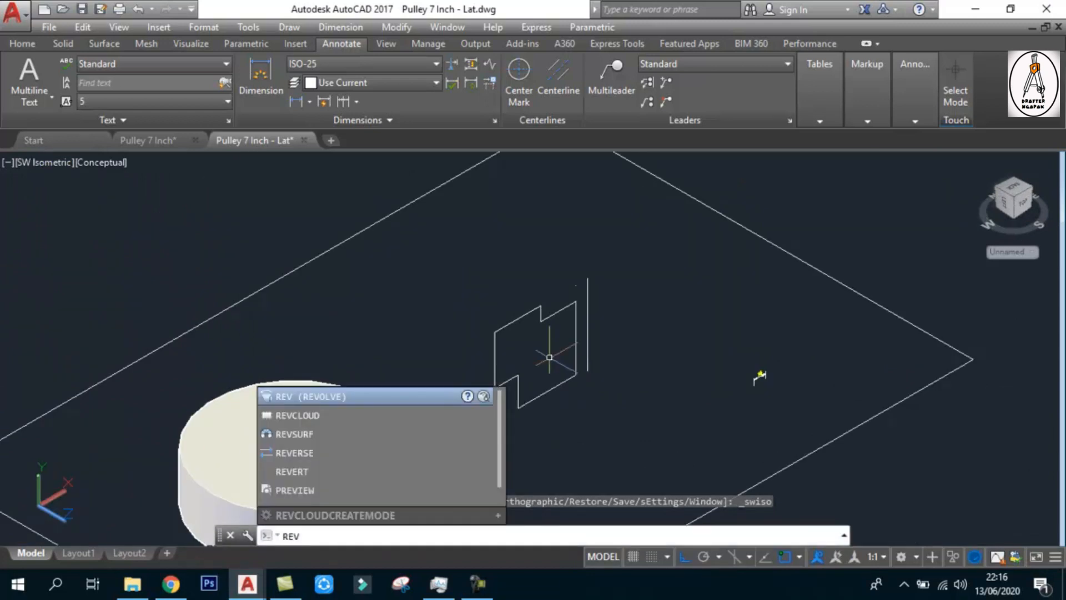
key(Return)
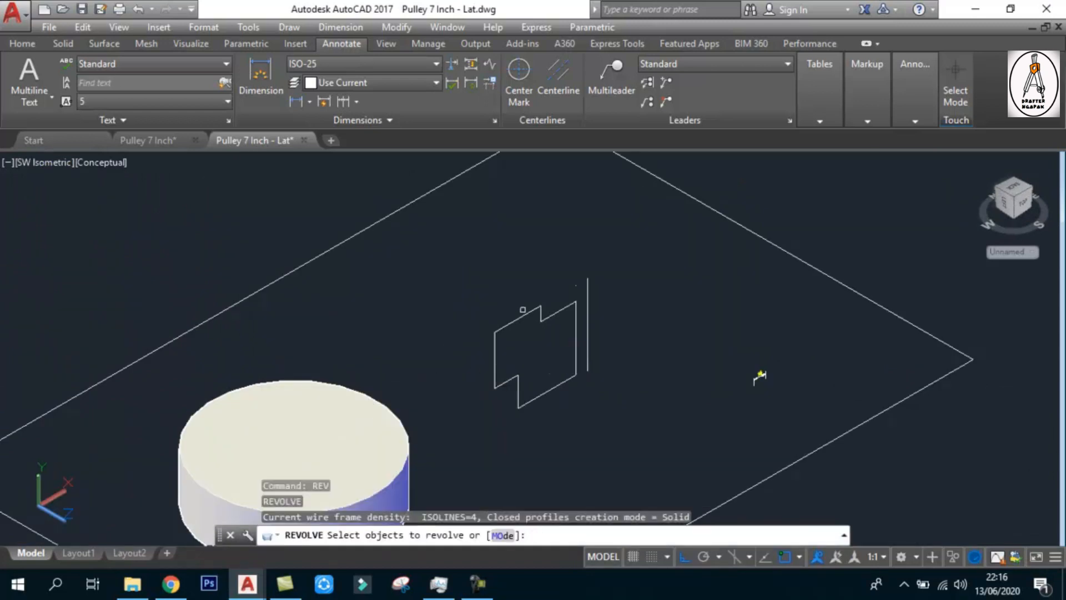
click(520, 317)
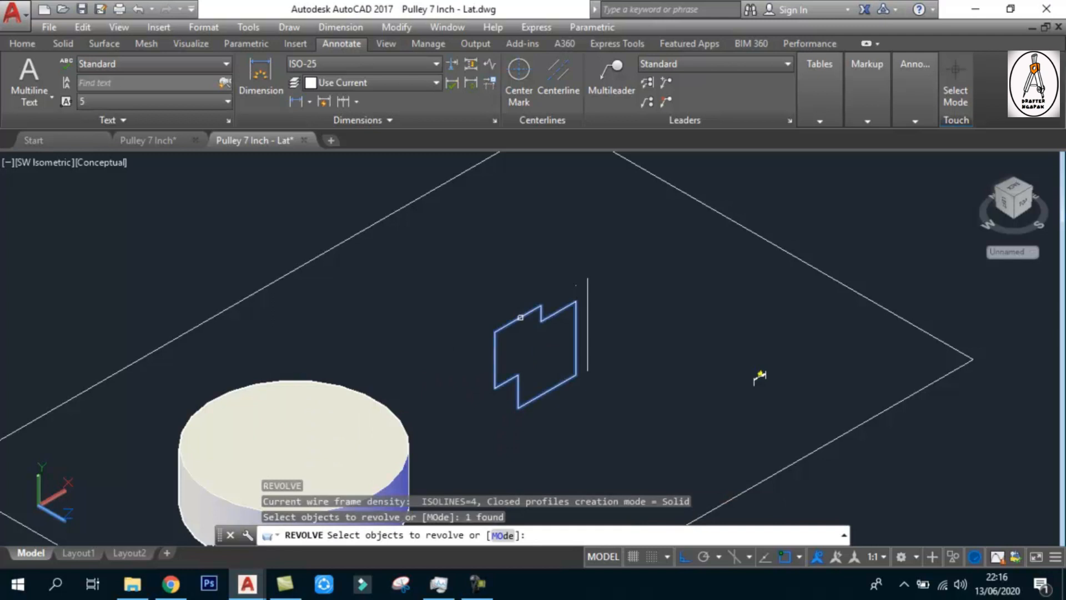
key(Return)
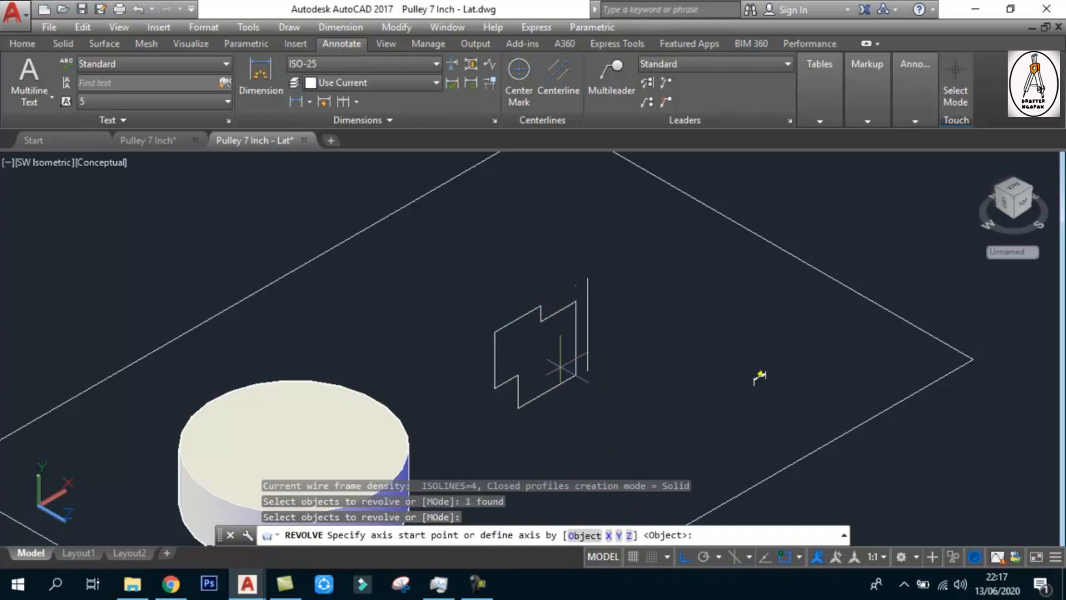
scroll(600, 310, up, 2)
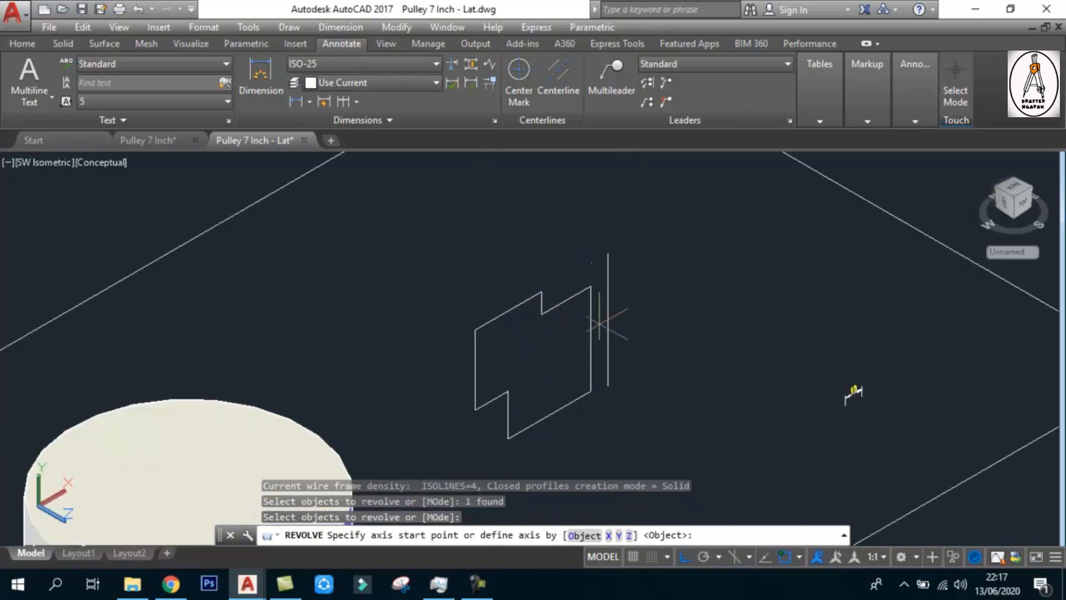
click(608, 384)
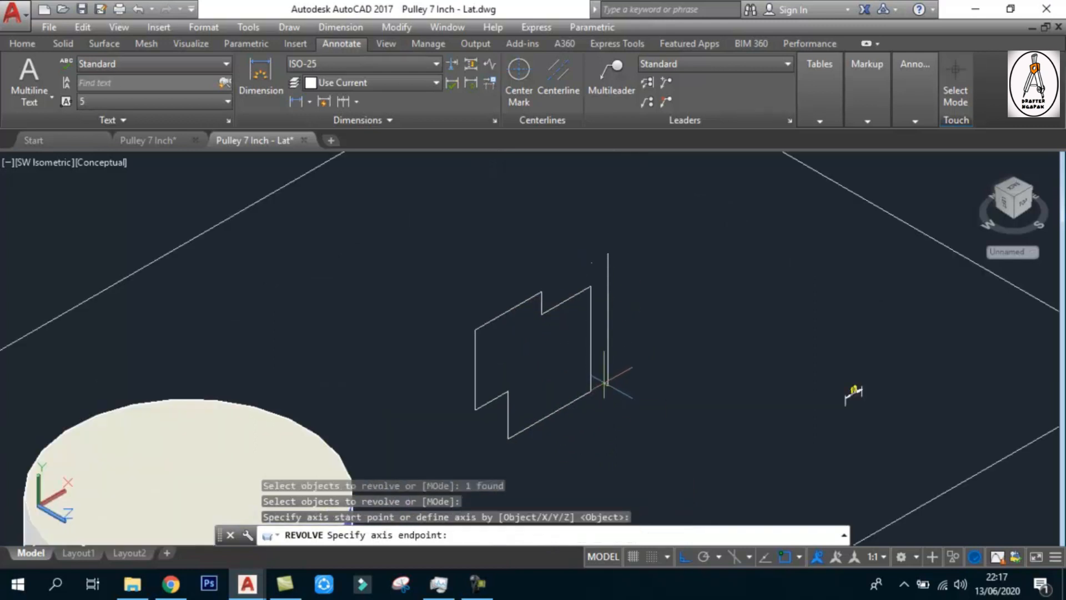
click(607, 253)
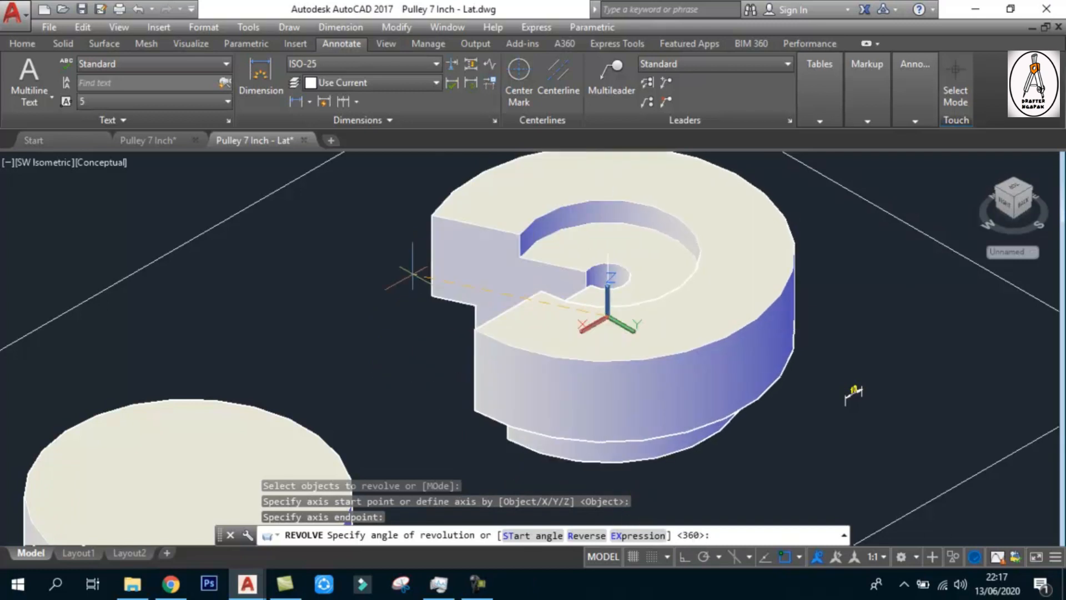
key(Return)
scroll(412, 273, down, 3)
middle_drag(430, 388, 460, 379)
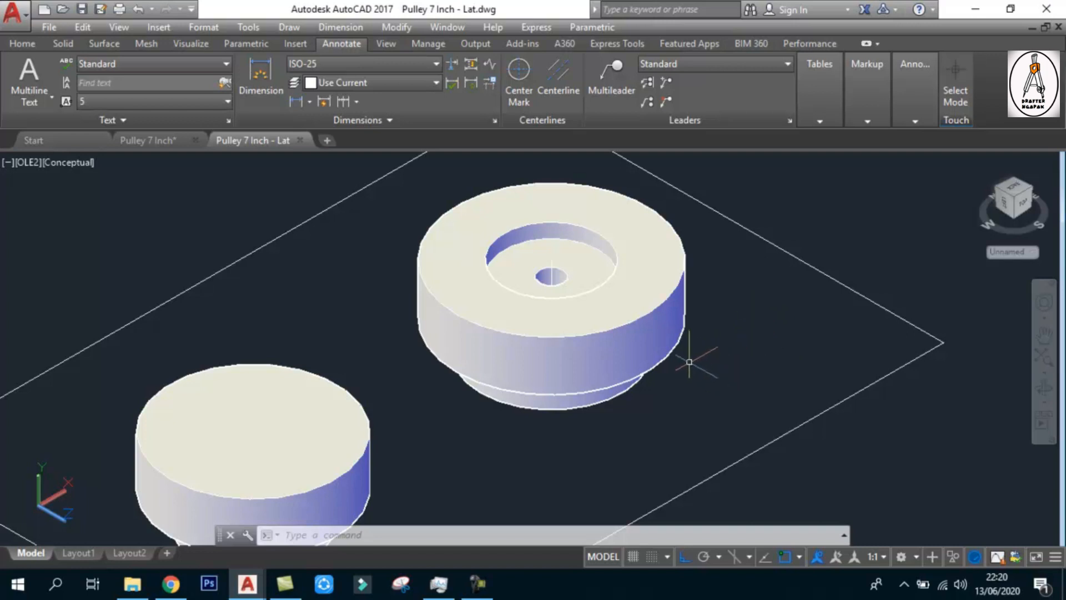
text(rec)
key(Return)
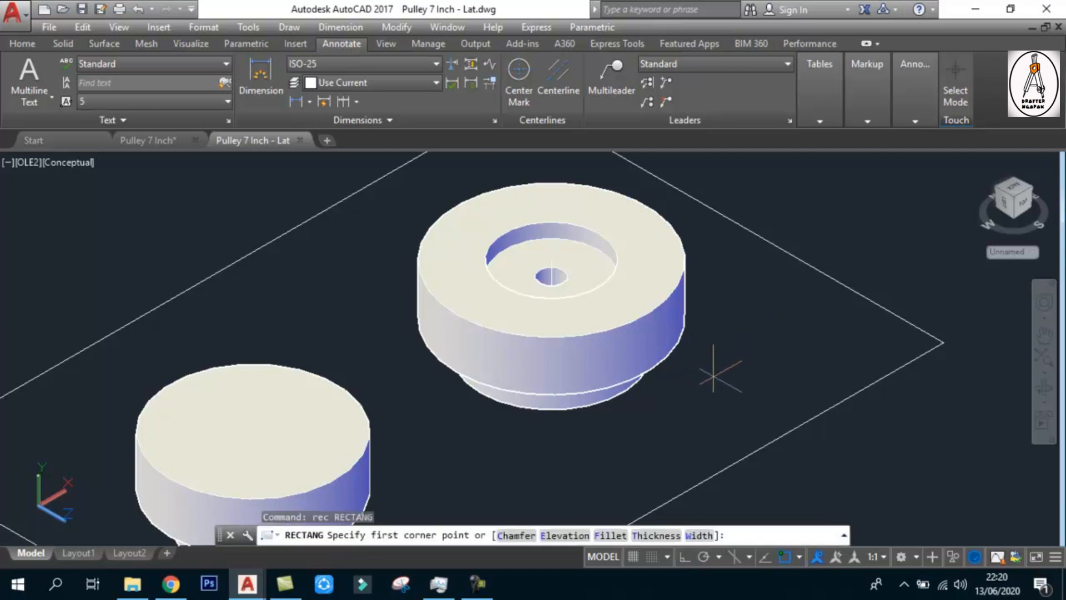
click(702, 359)
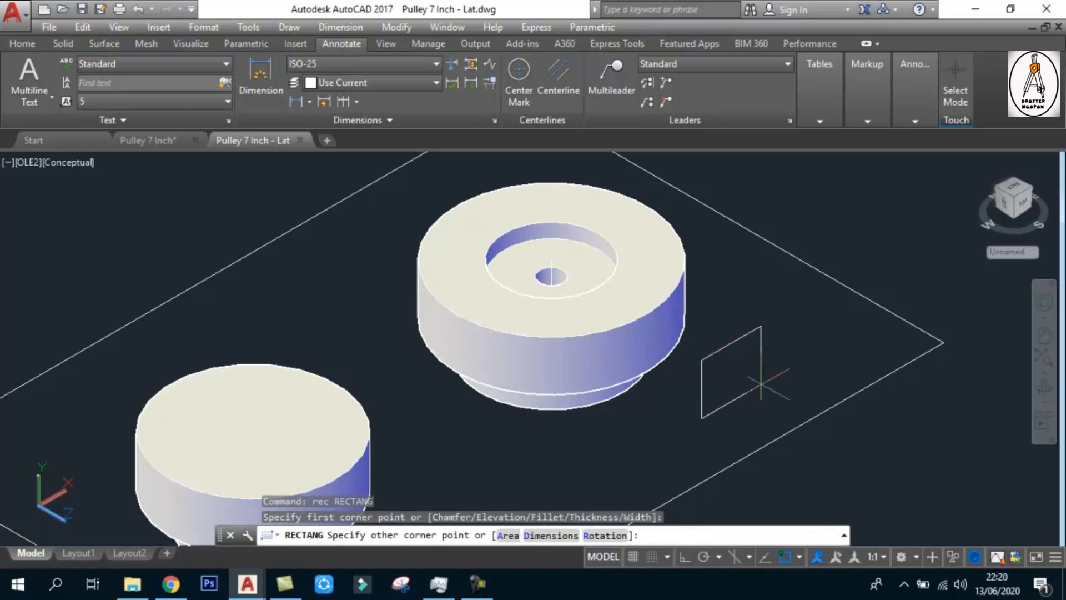
middle_drag(756, 388, 744, 334)
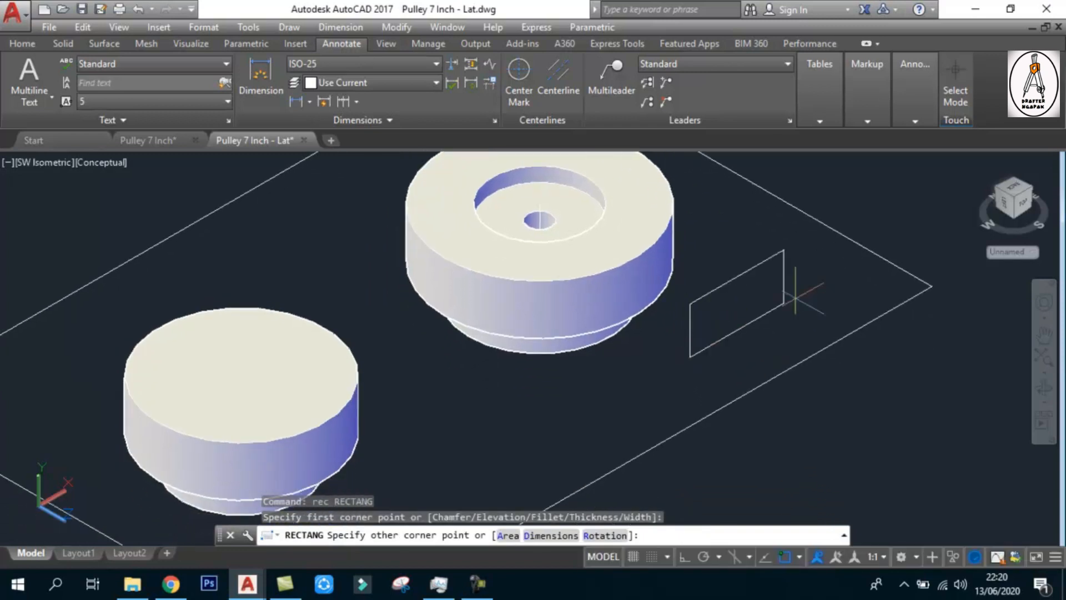
scroll(779, 305, down, 4)
key(Escape)
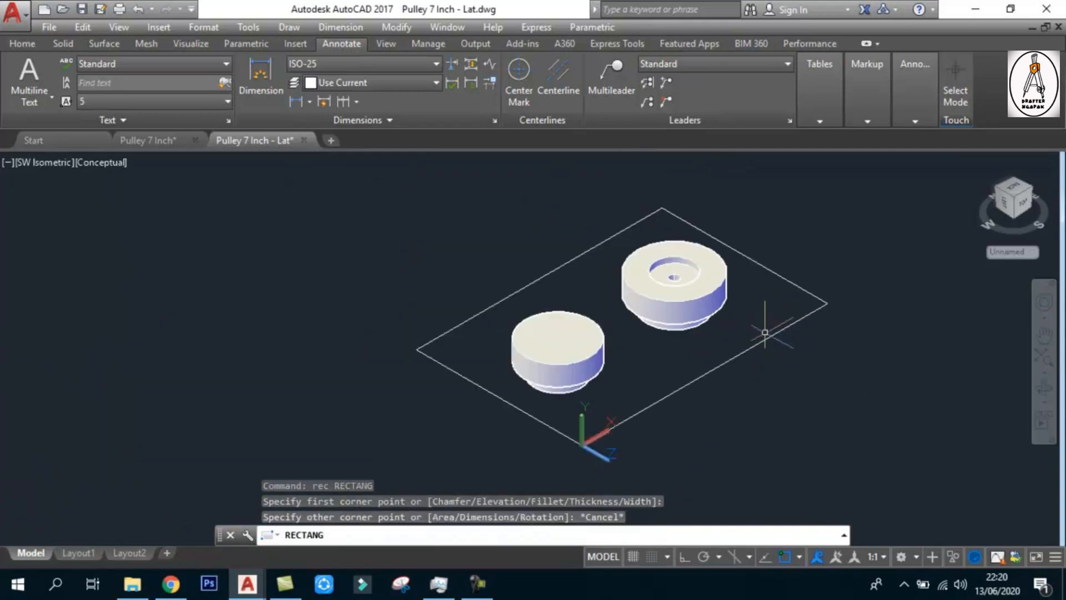
scroll(727, 311, up, 4)
key(Escape)
Draw a small upright rectangle in the Front UCS plane beside the revolved solid with the centre hole
text(rec)
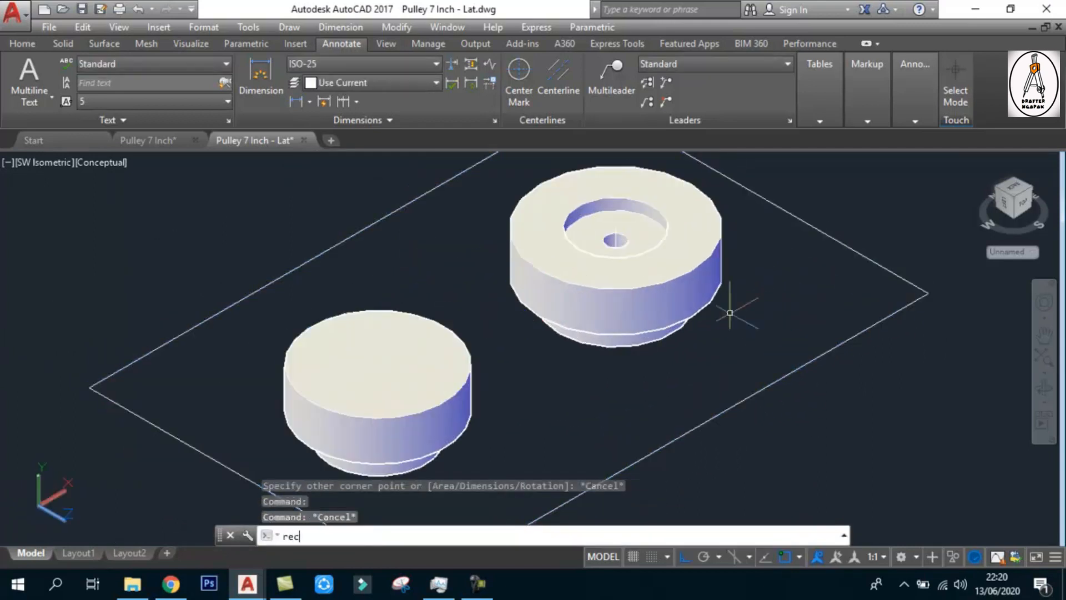
key(Return)
click(764, 301)
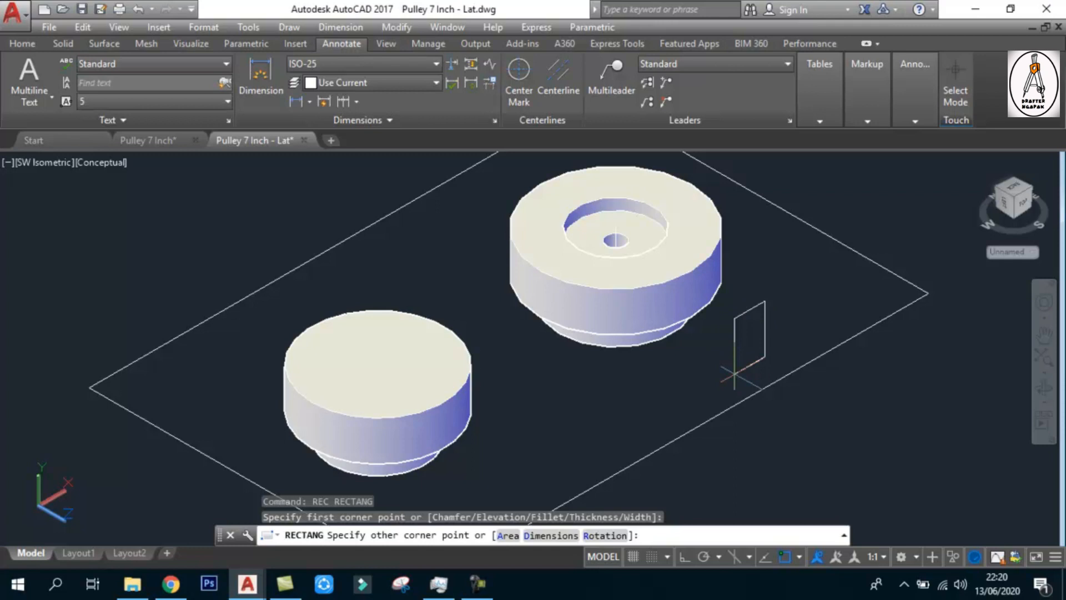
click(735, 372)
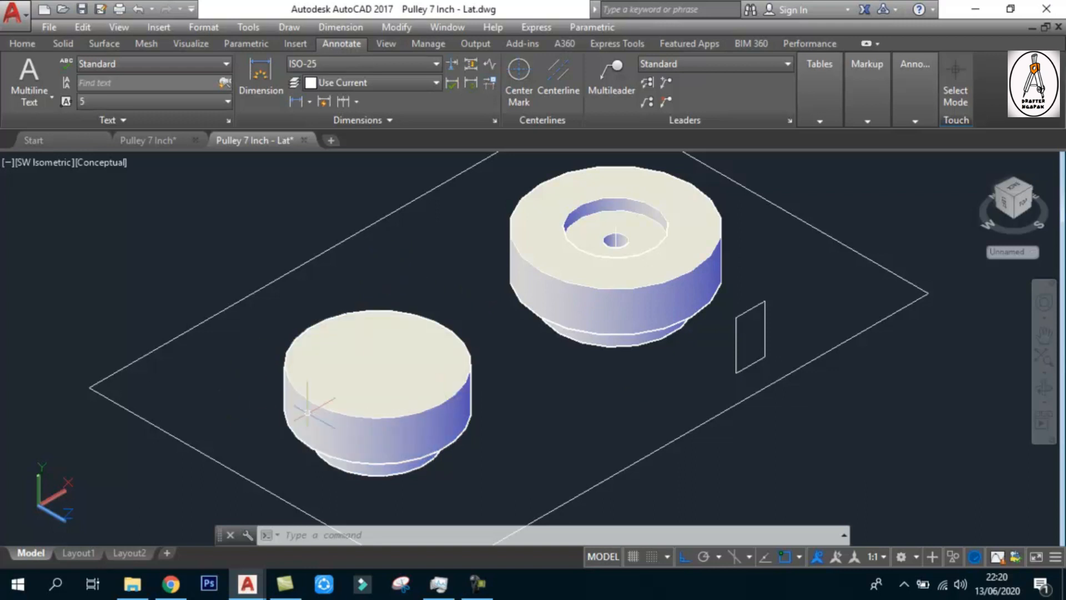
click(699, 425)
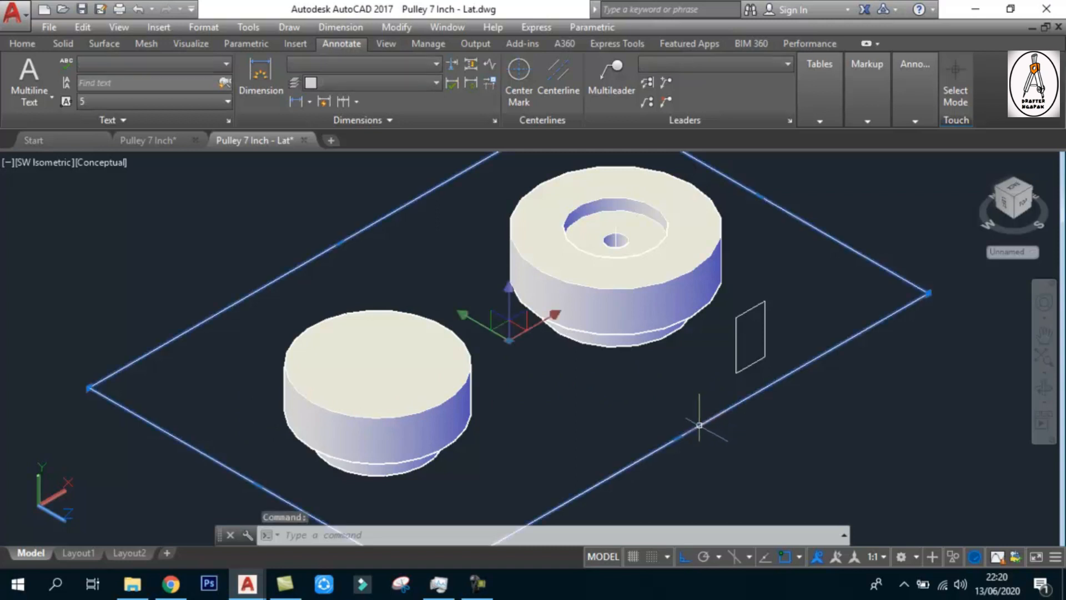
key(Escape)
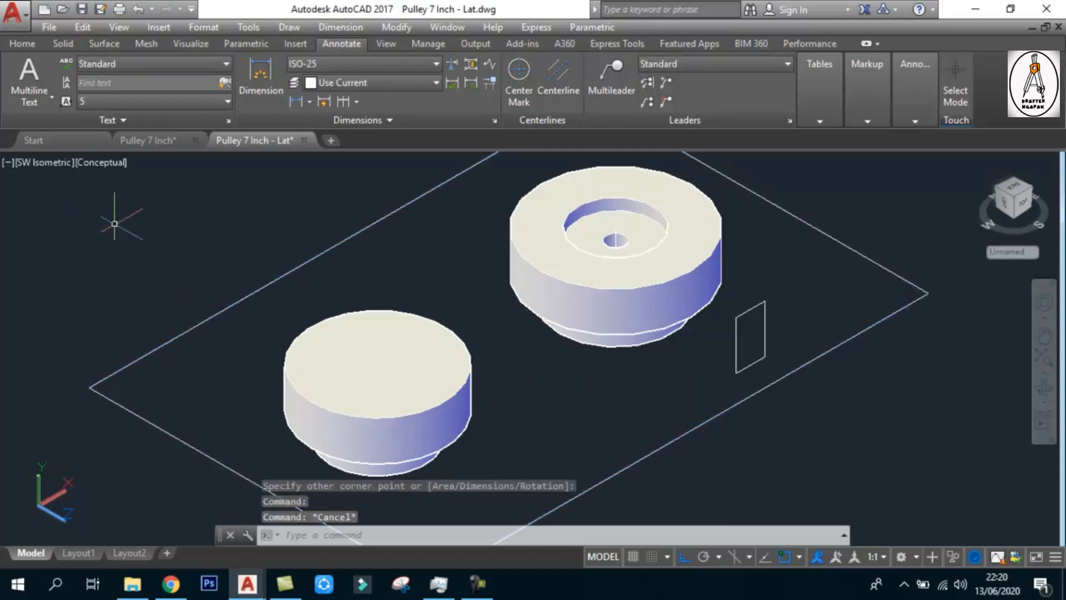
Set the UCS to World and draw a small flat rectangle on the ground plane in front of the revolved solid with the hole
click(22, 43)
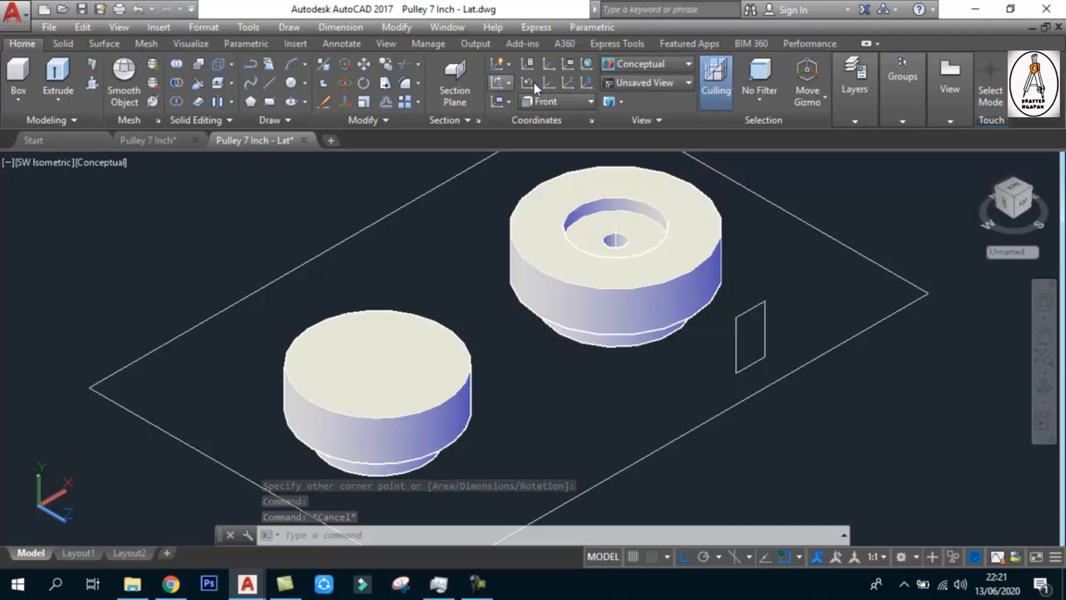
click(586, 65)
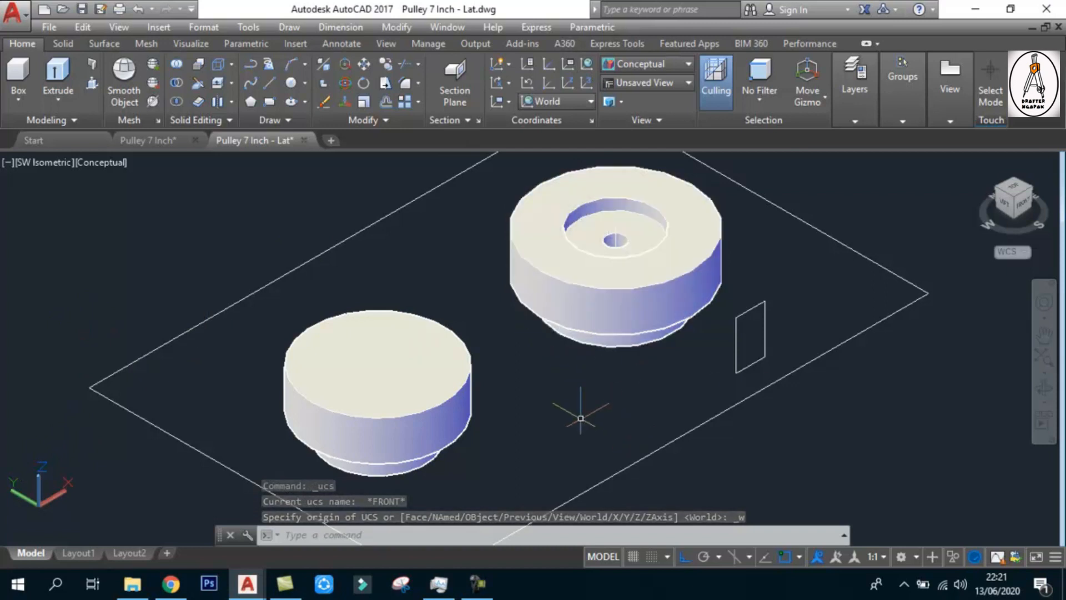
text(rec)
key(Return)
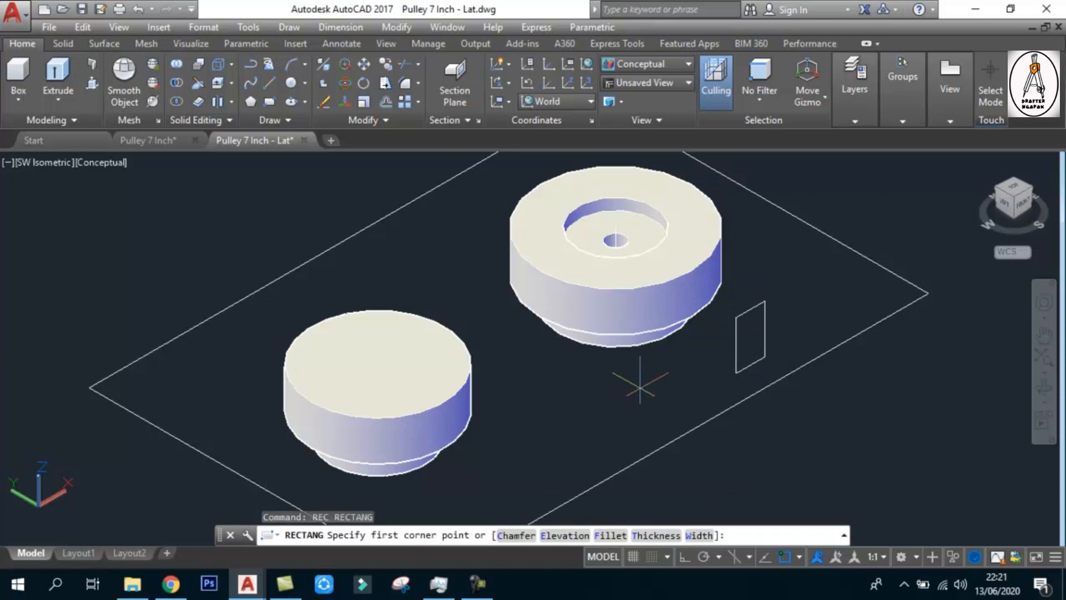
click(671, 377)
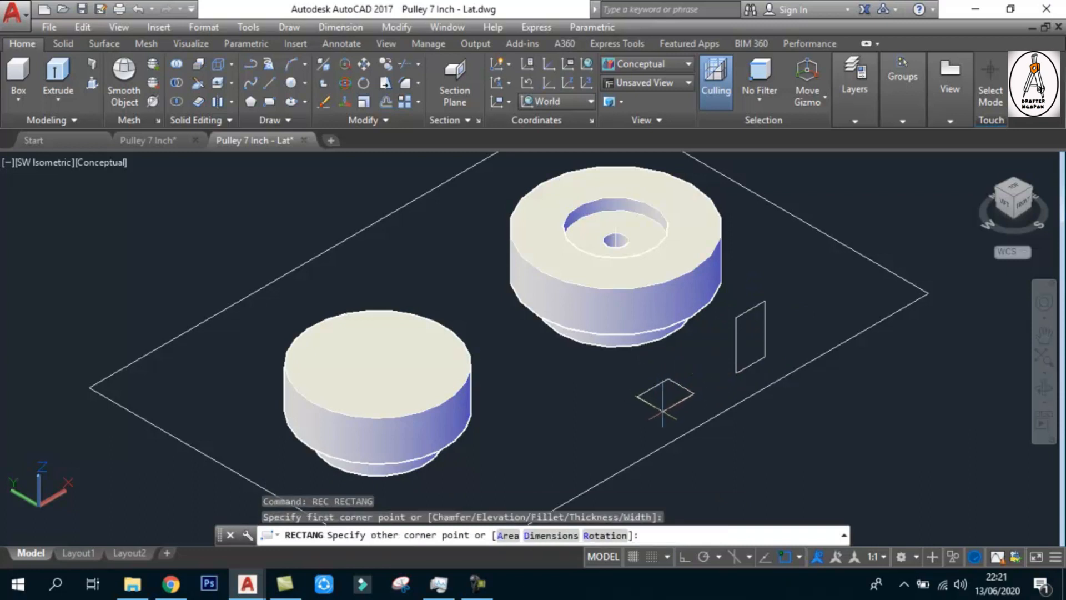
click(662, 411)
Erase the upright rectangle and extrude the flat rectangle upward into a column rising well above the revolved solids
click(727, 338)
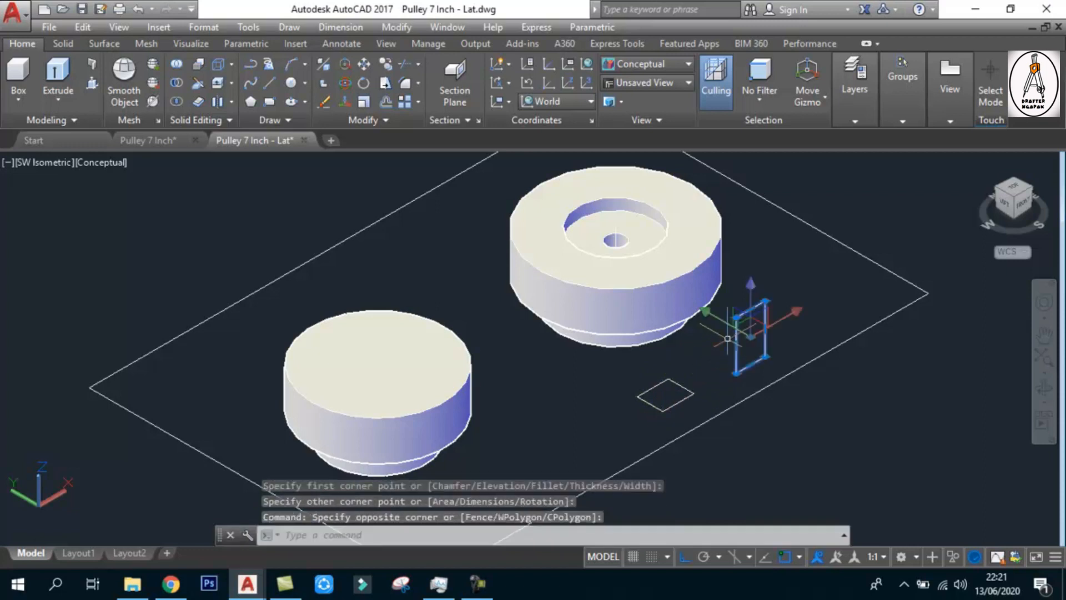
key(Delete)
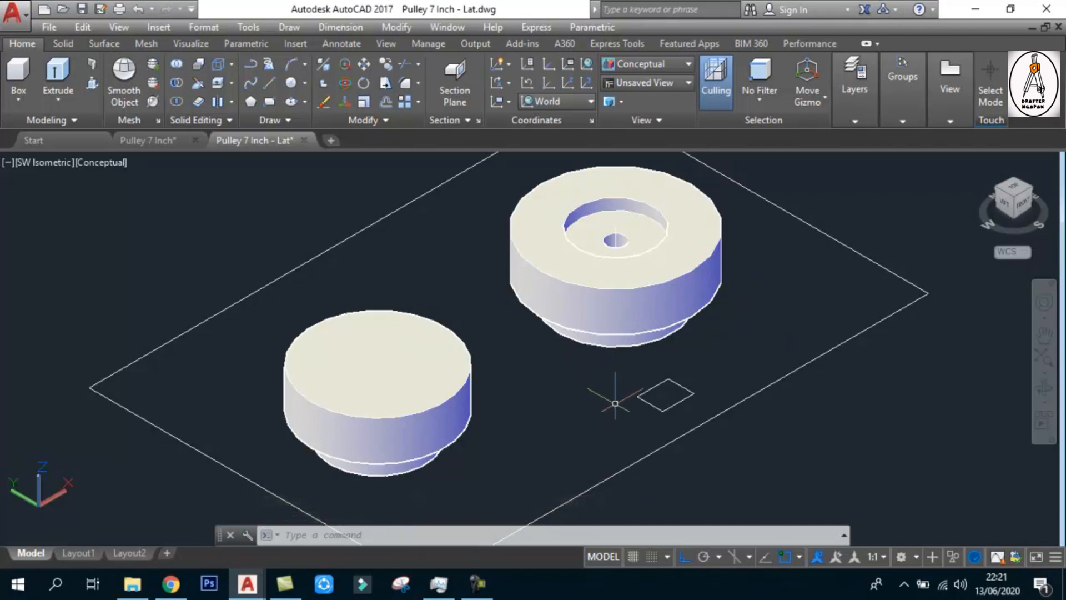
text(EXT)
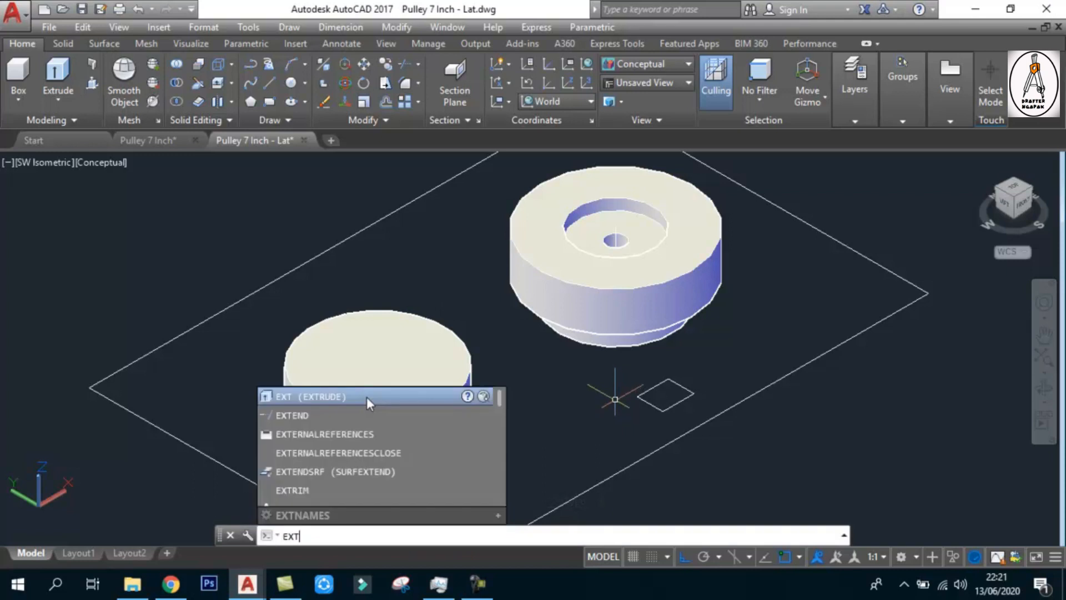
click(366, 397)
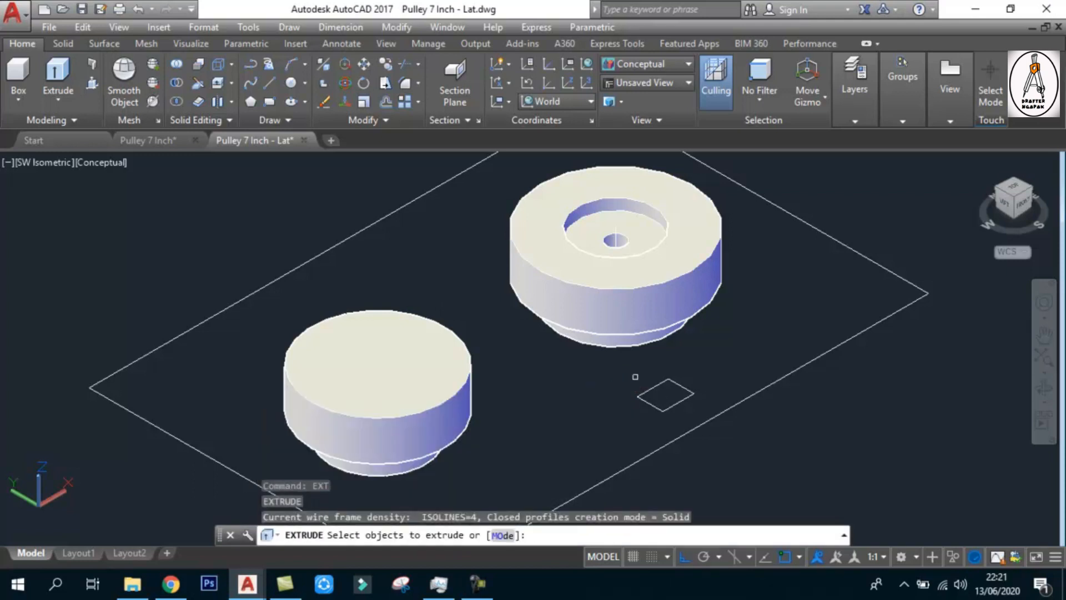
click(682, 385)
key(Return)
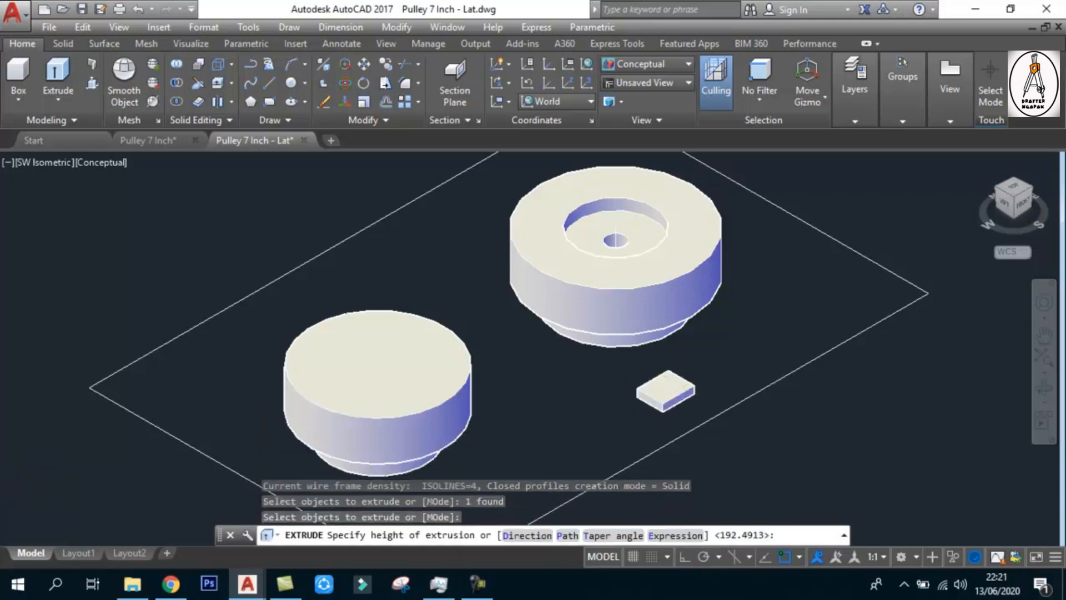
scroll(683, 387, down, 2)
click(696, 192)
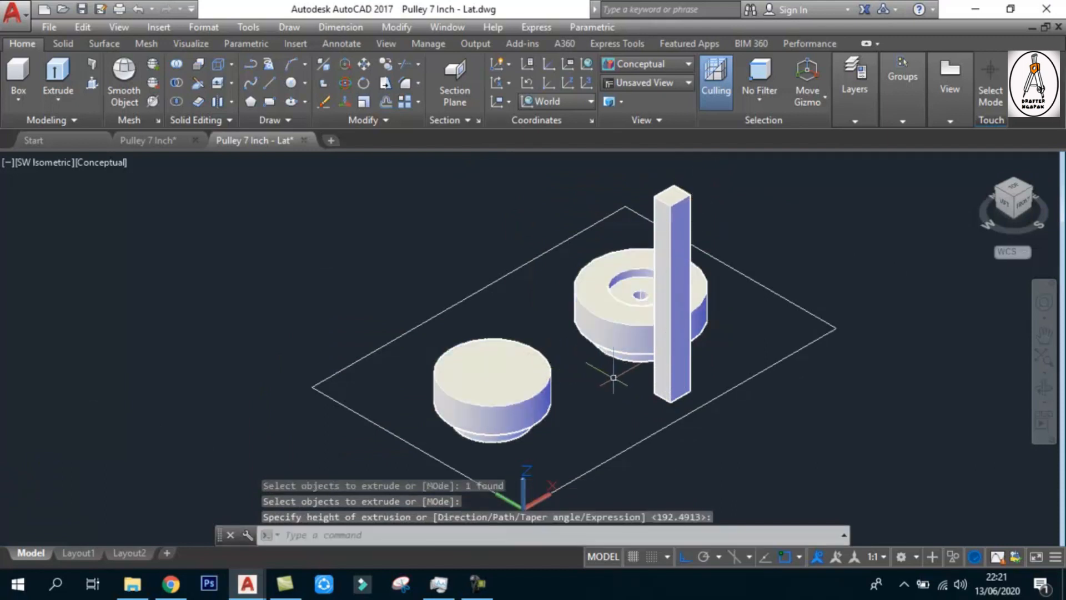
scroll(619, 381, up, 2)
middle_drag(623, 376, 621, 376)
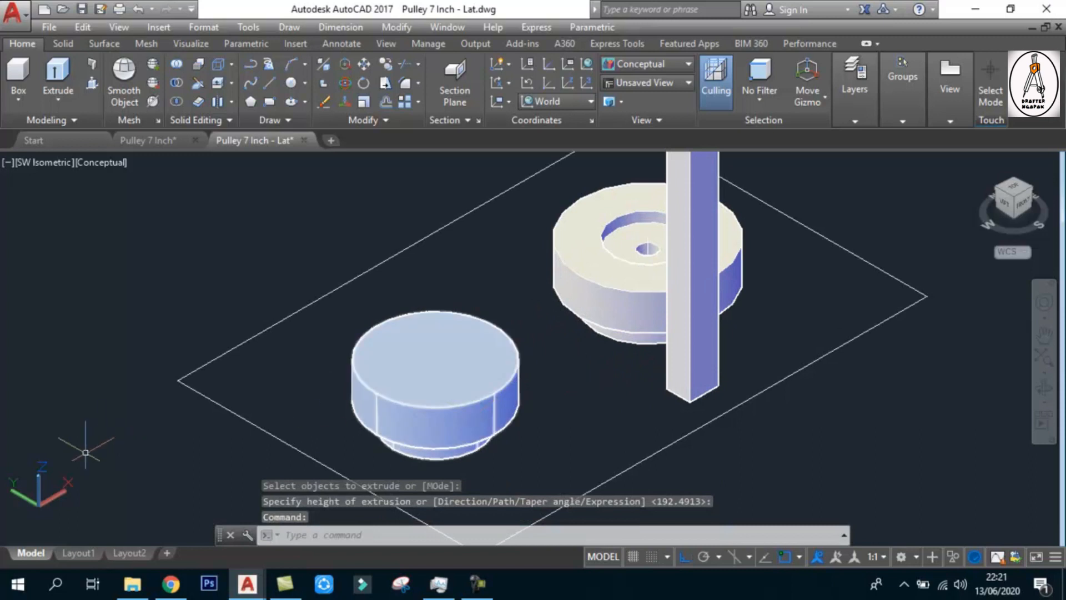
key(Escape)
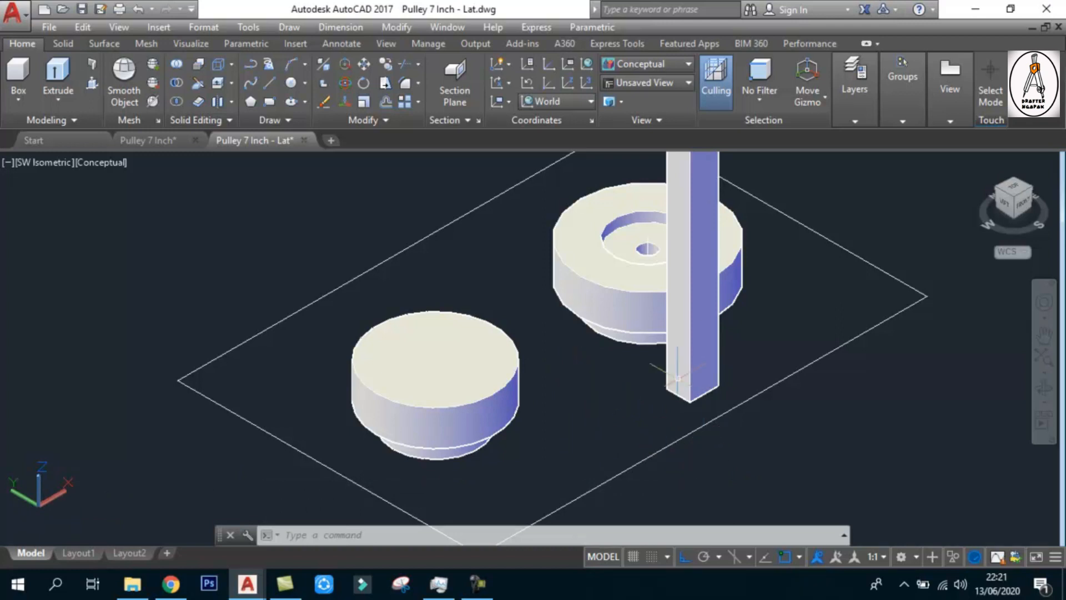
middle_drag(771, 305, 778, 359)
key(Escape)
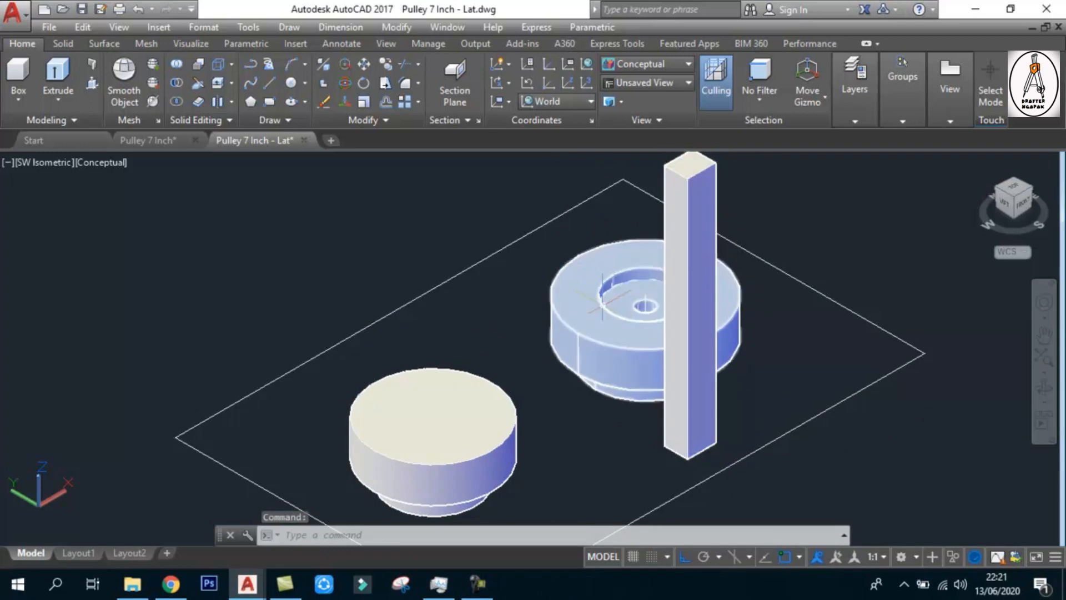
middle_drag(603, 309, 625, 318)
key(Escape)
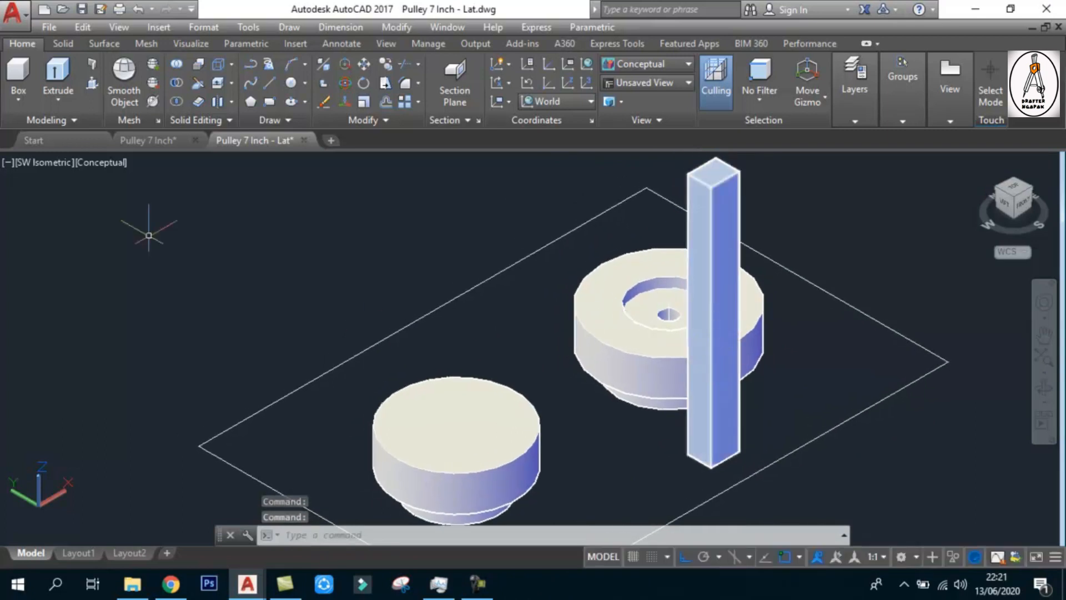
Move the column by its bottom corner onto the top face of the holed solid, beside the edge of its round recess
shift+middle_drag(627, 406, 707, 281)
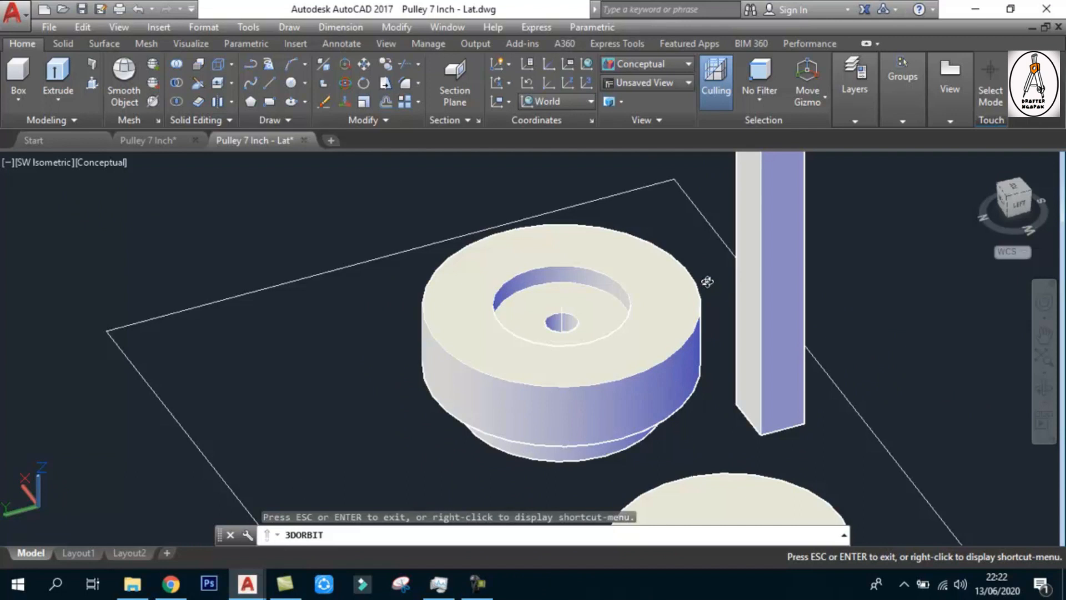
shift+middle_drag(678, 265, 730, 324)
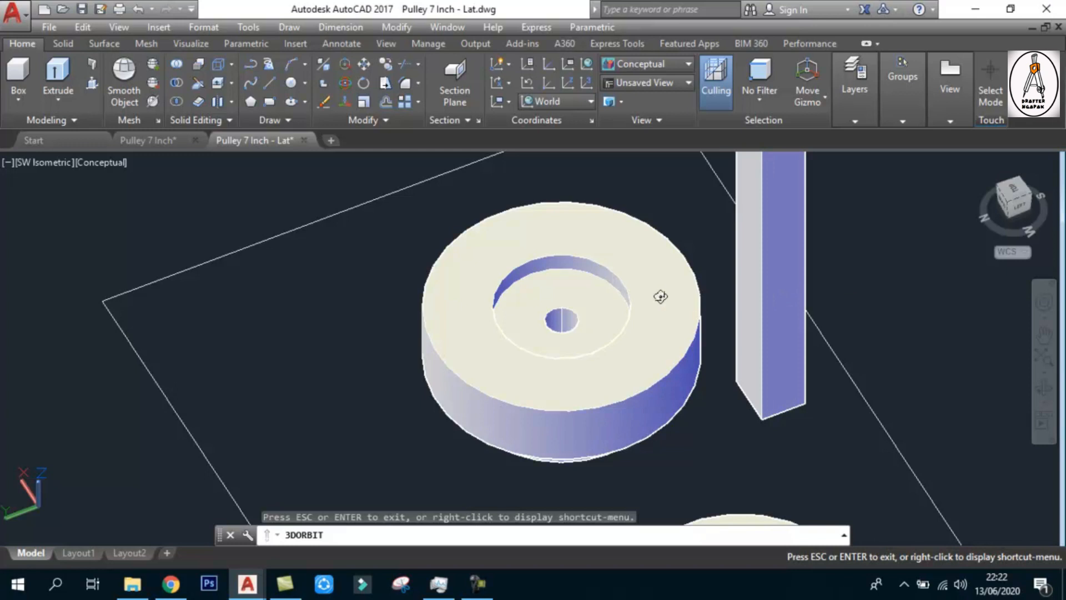
key(Escape)
key(Escape)
text(m)
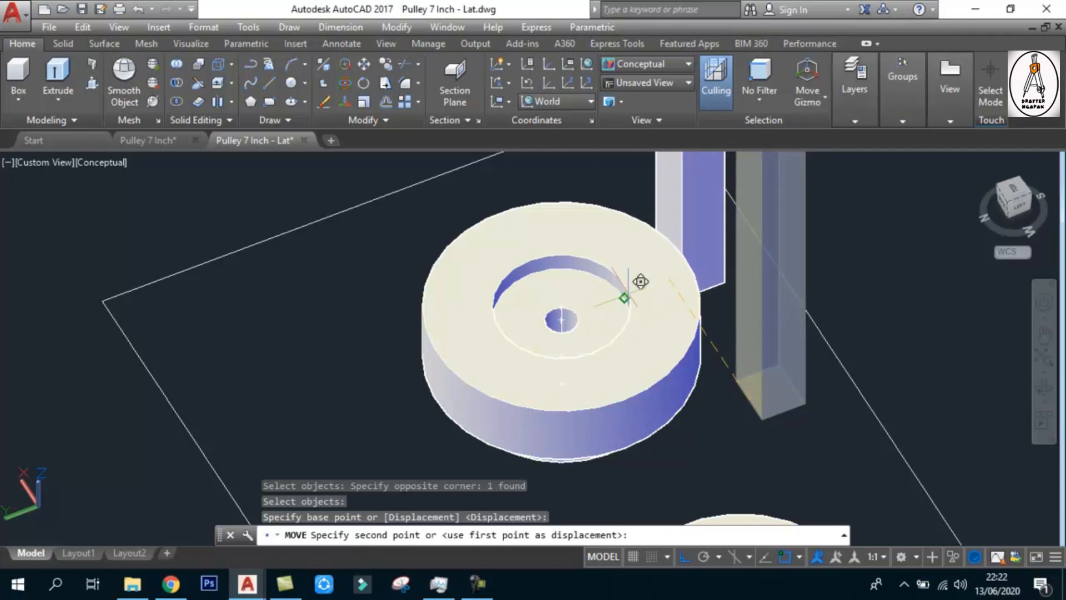
scroll(639, 279, up, 3)
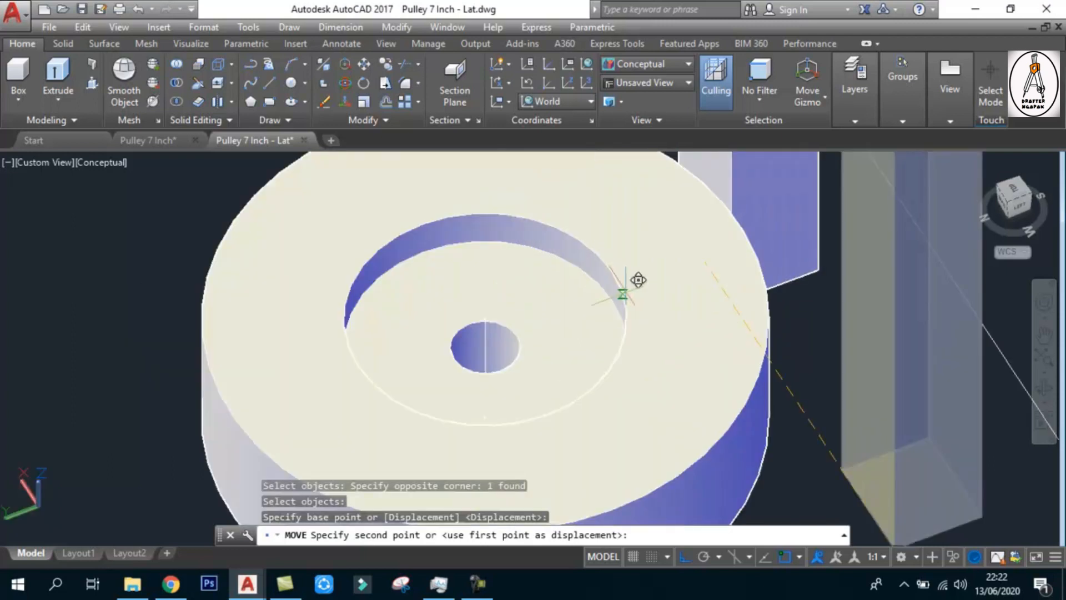
click(630, 269)
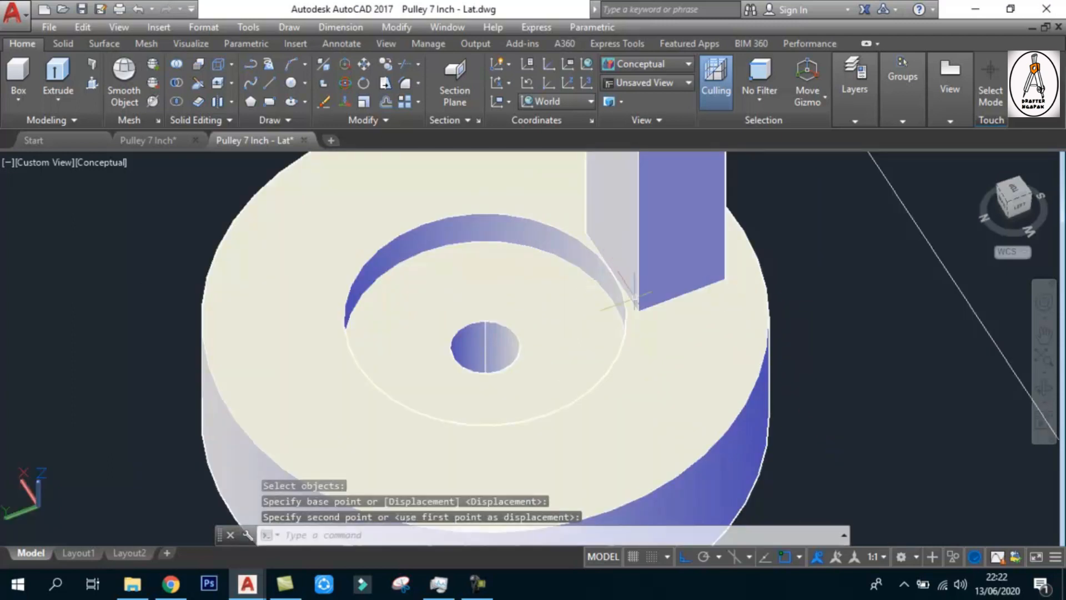
Examine from several angles how the column stands on the top face of the solid with the centre hole
scroll(650, 347, down, 3)
scroll(650, 346, down, 2)
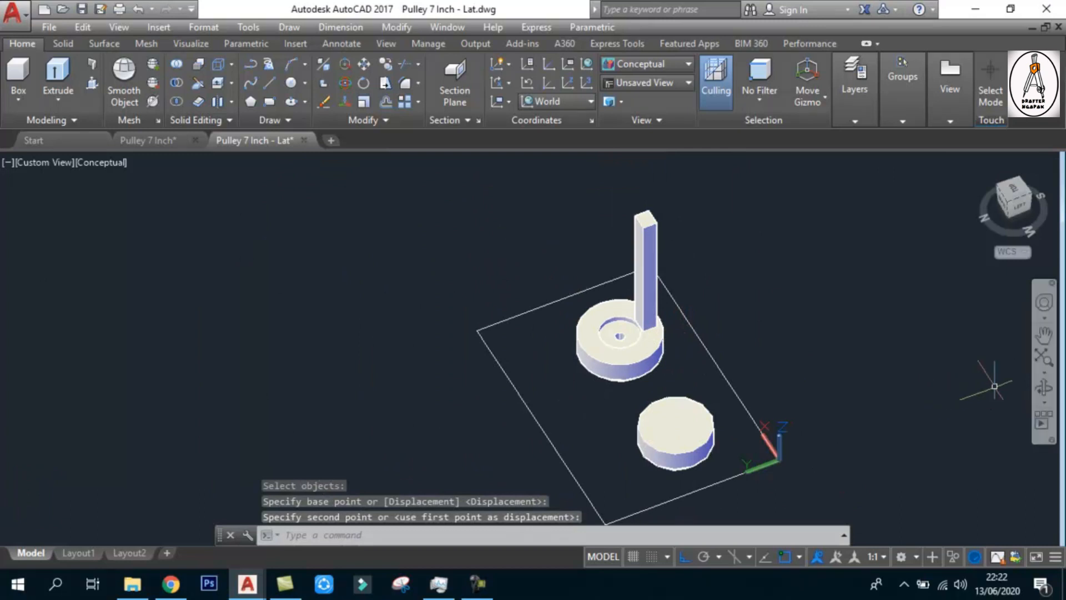
click(1043, 389)
drag(721, 356, 601, 266)
scroll(608, 274, down, 2)
scroll(604, 280, up, 3)
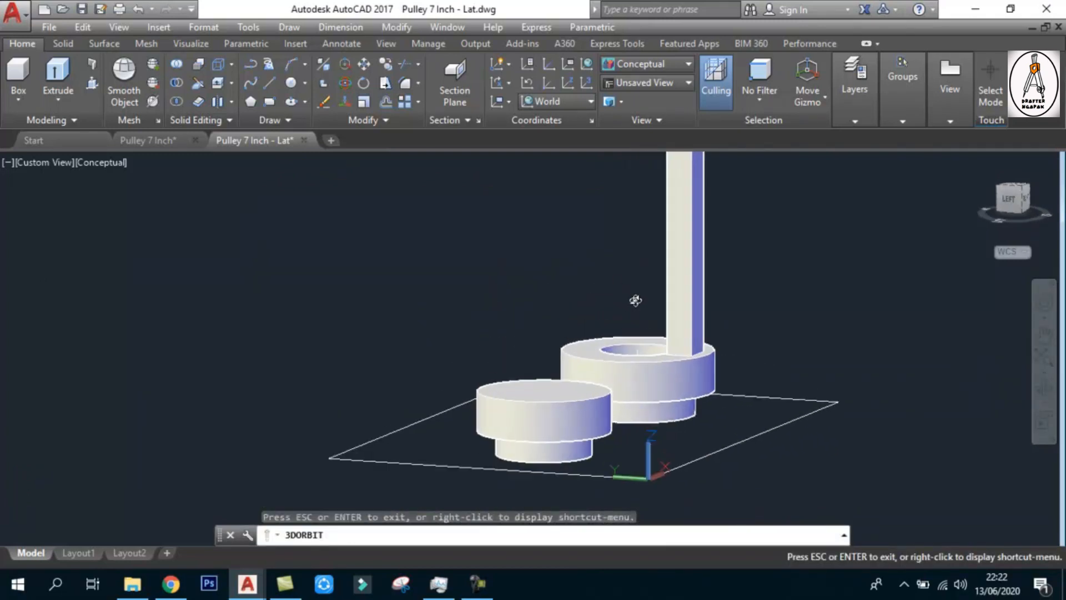
middle_drag(635, 299, 663, 326)
drag(623, 307, 595, 350)
scroll(670, 375, up, 2)
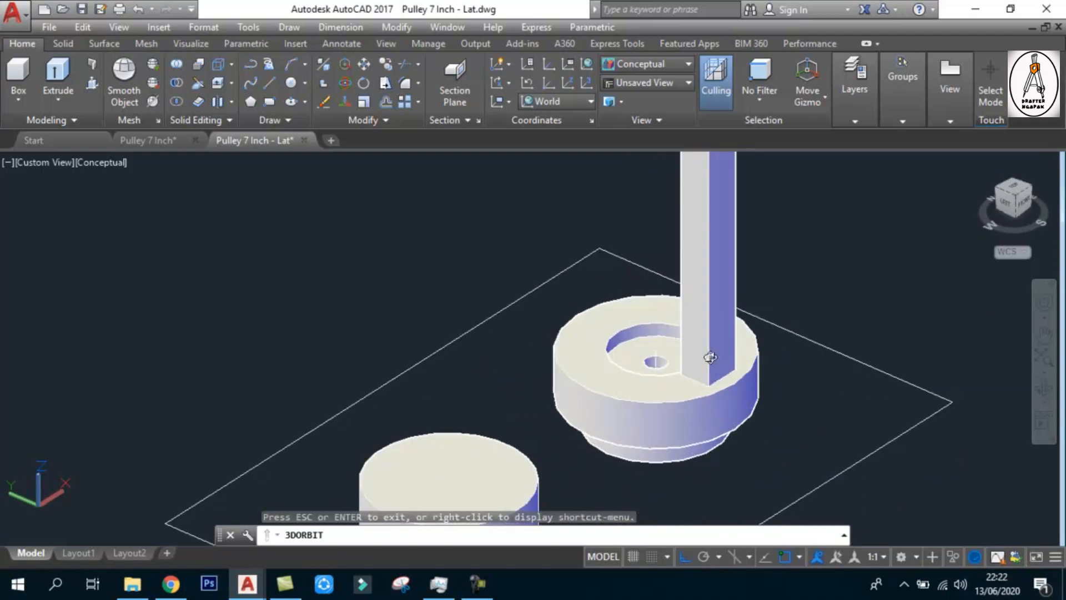
key(Escape)
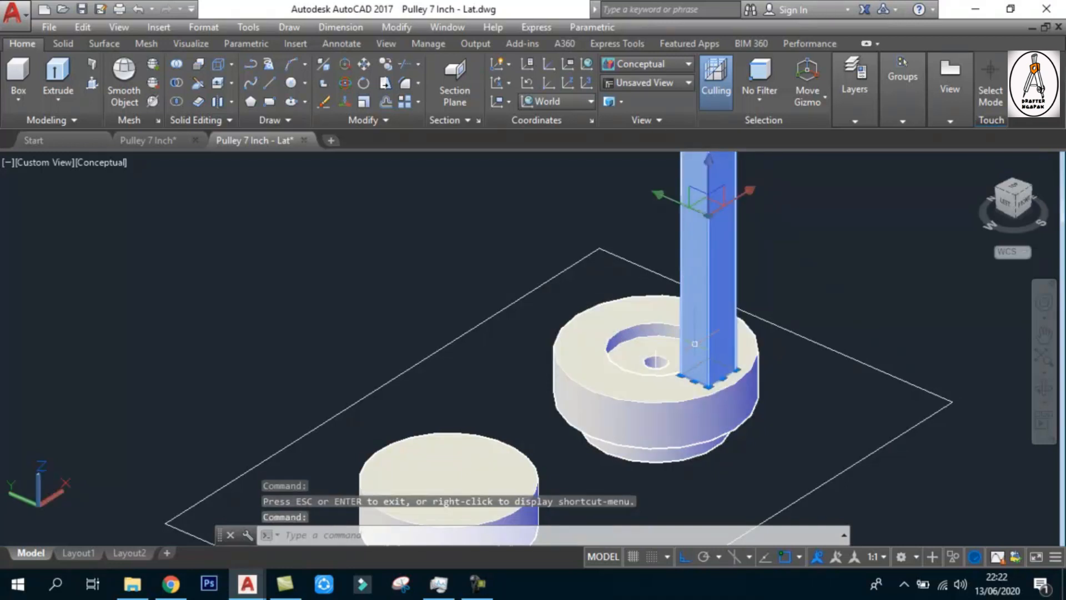
key(Escape)
scroll(738, 385, up, 3)
scroll(739, 385, down, 5)
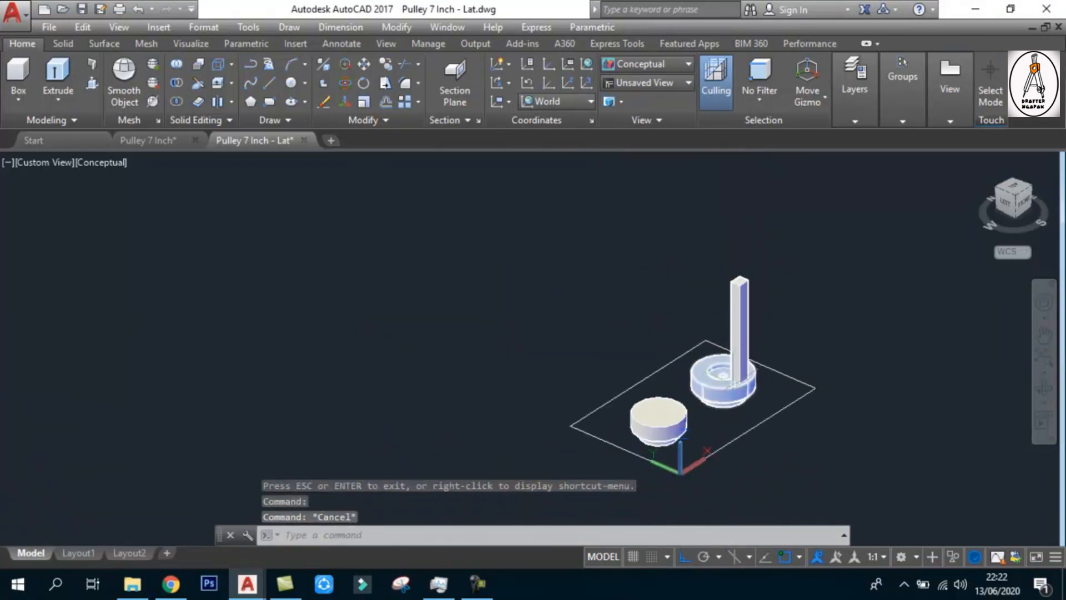
scroll(760, 383, up, 2)
text(m)
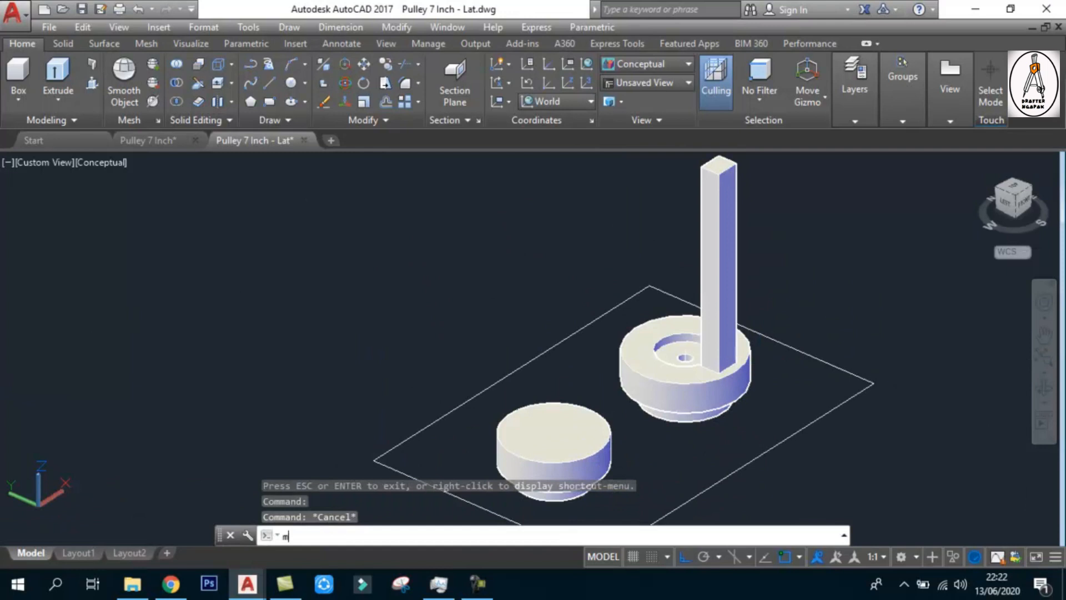
key(Return)
click(721, 274)
key(Return)
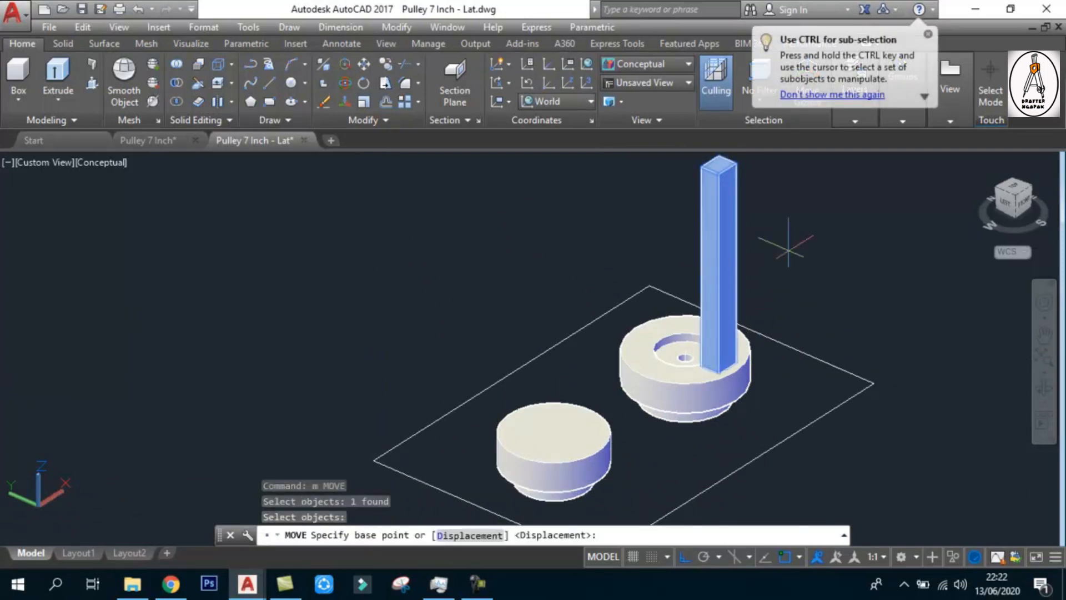
click(799, 203)
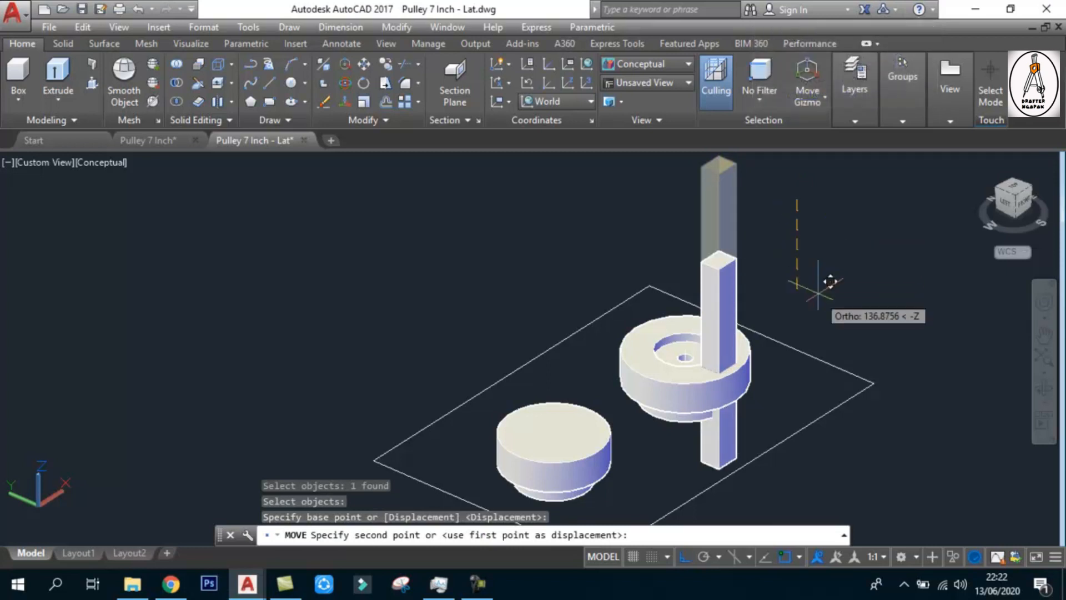
key(Escape)
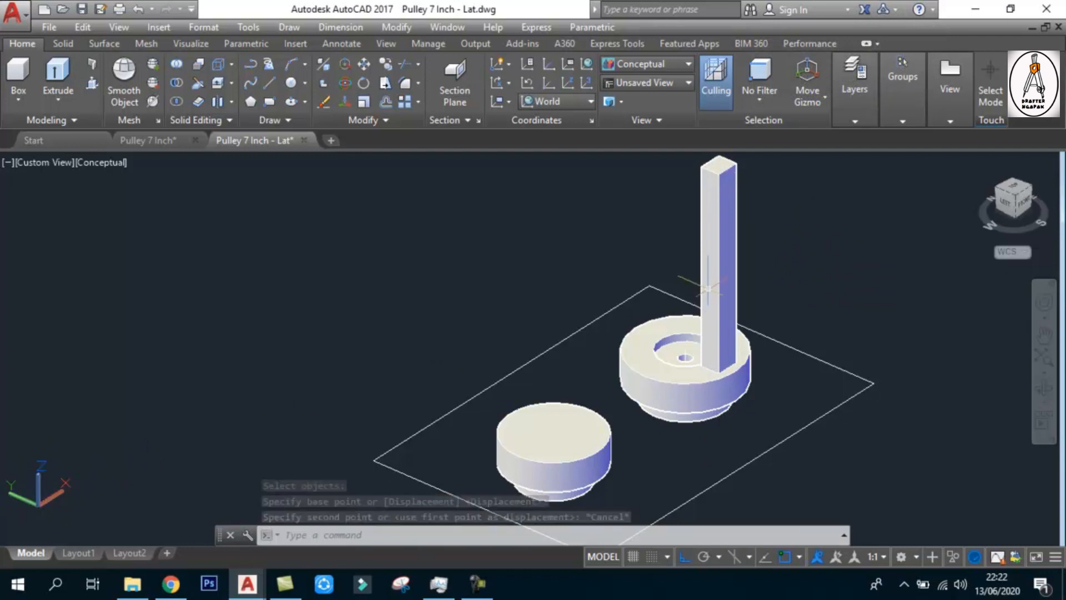
Move the column straight down along Z so it passes through the holed solid and sticks out below it
text(m)
key(Return)
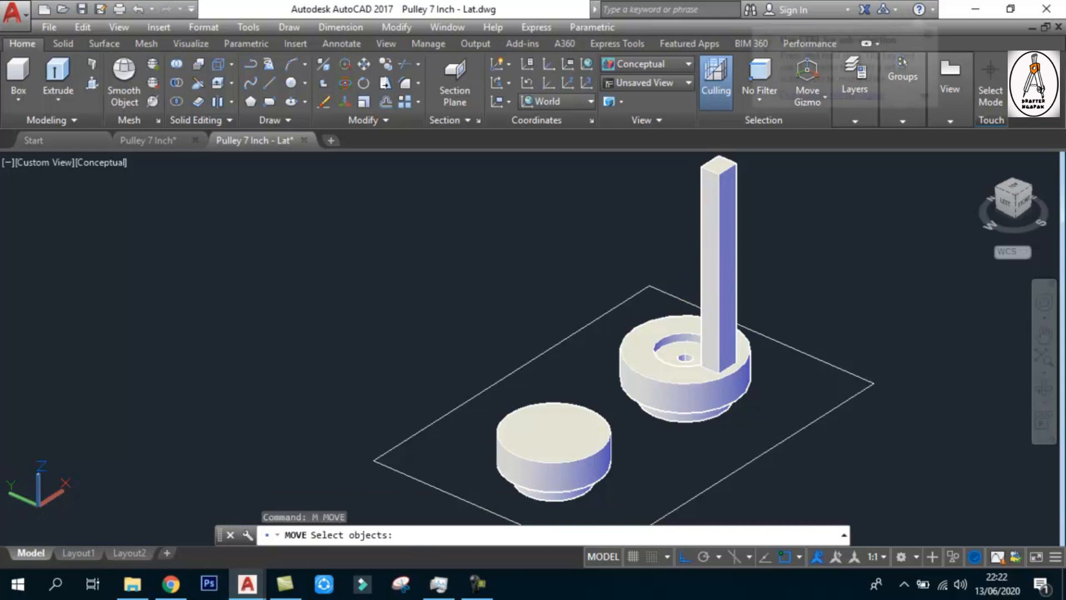
click(727, 230)
key(Return)
click(820, 192)
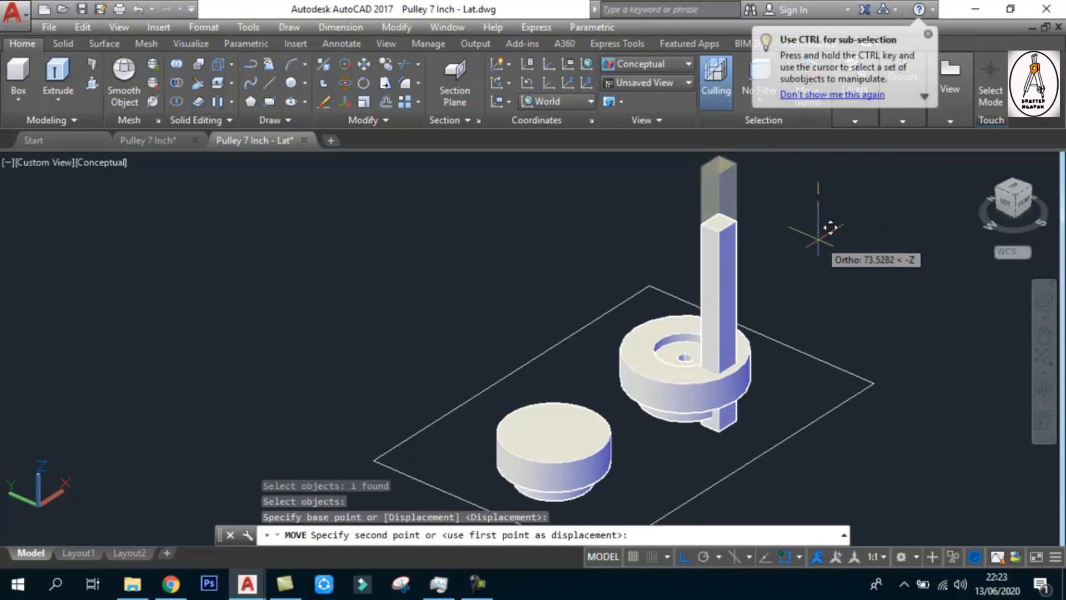
click(833, 251)
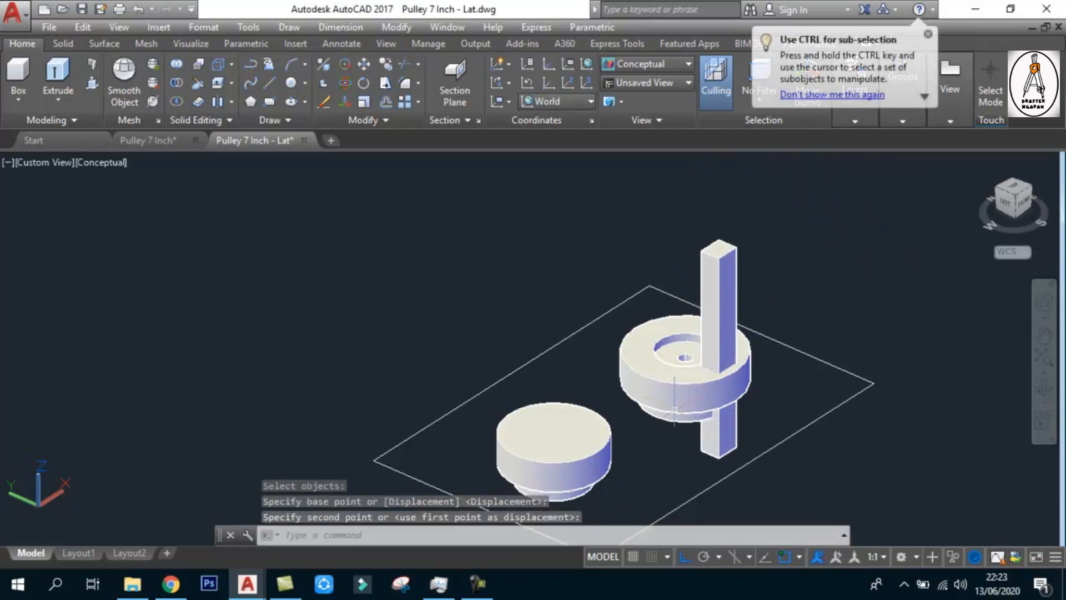
Move the column horizontally along the negative Y direction, away from the round recess and out towards the solid's outer rim
scroll(694, 416, up, 4)
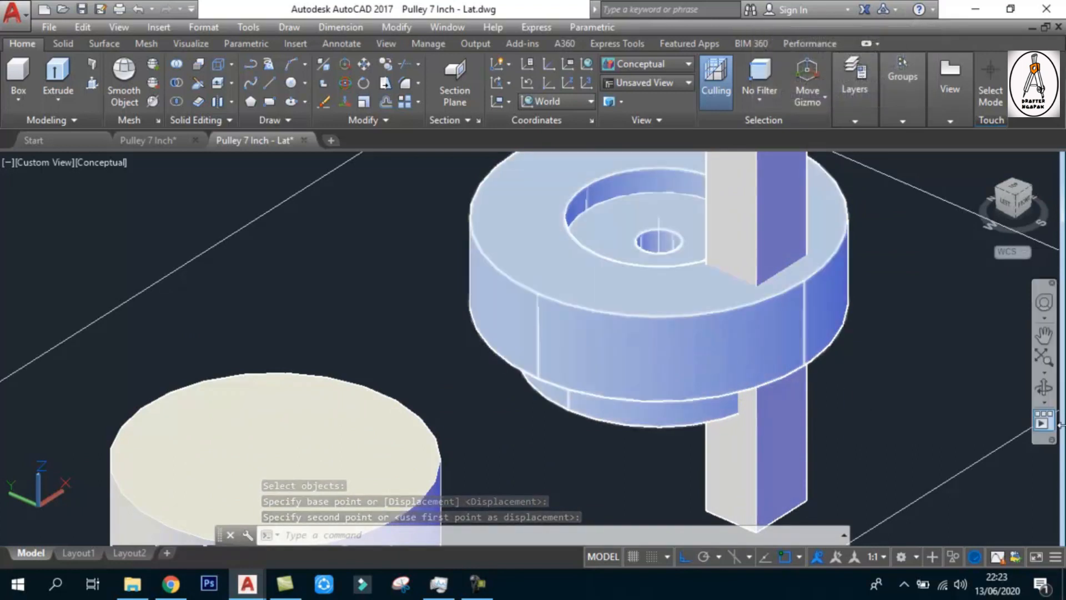
drag(668, 406, 742, 304)
scroll(694, 302, up, 2)
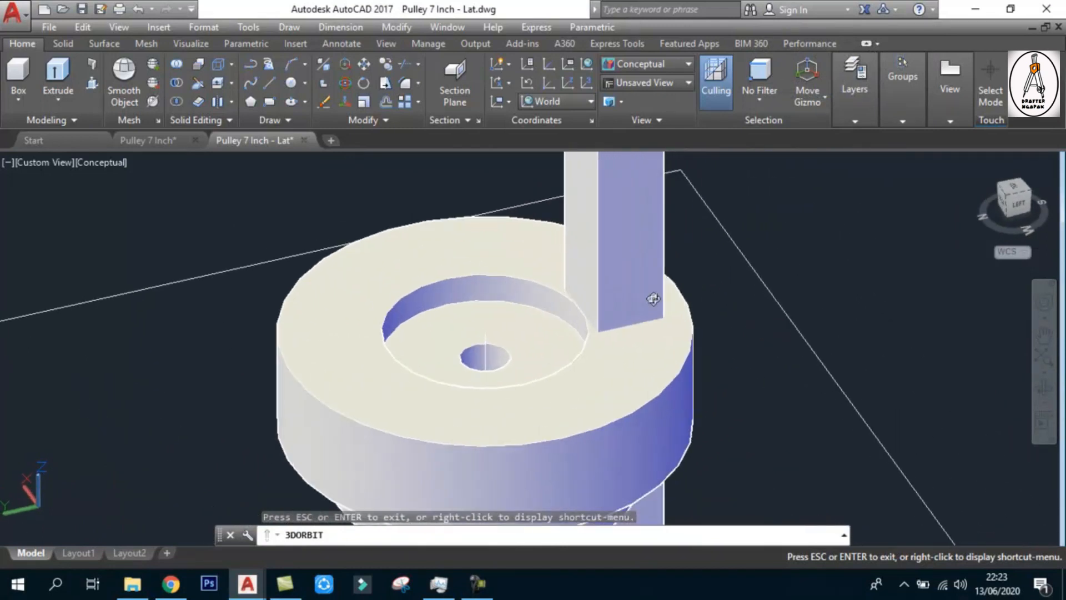
drag(571, 354, 642, 305)
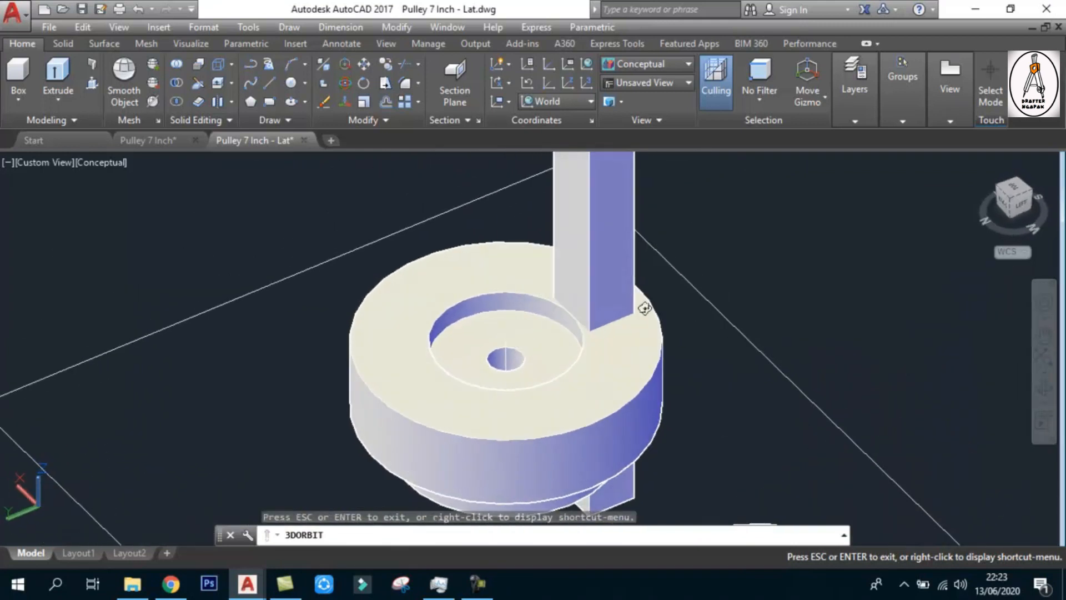
scroll(616, 299, up, 3)
key(Escape)
text(m)
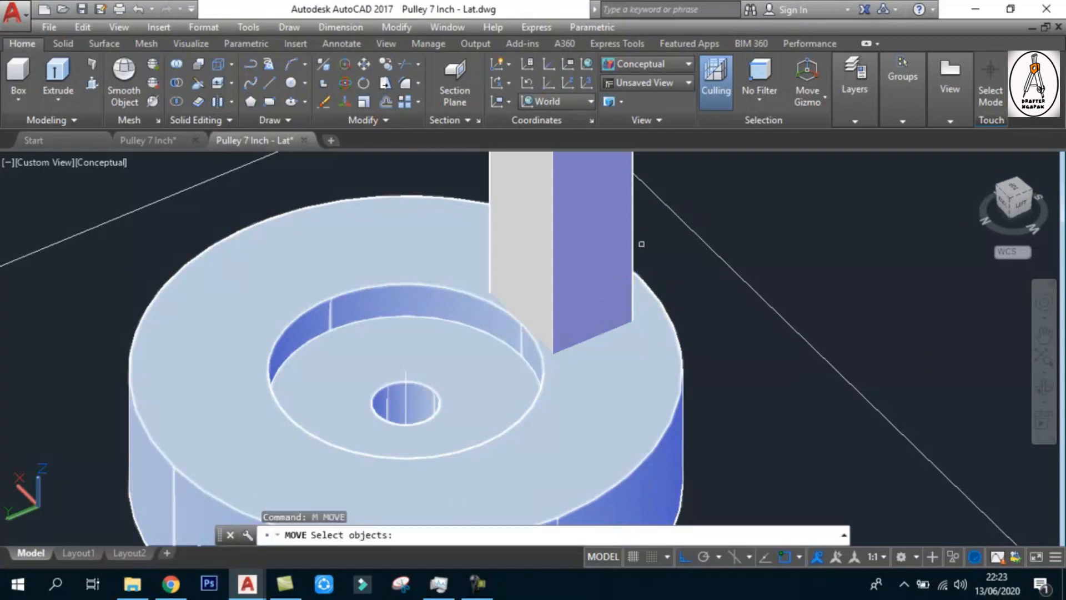
key(Return)
click(636, 232)
key(Return)
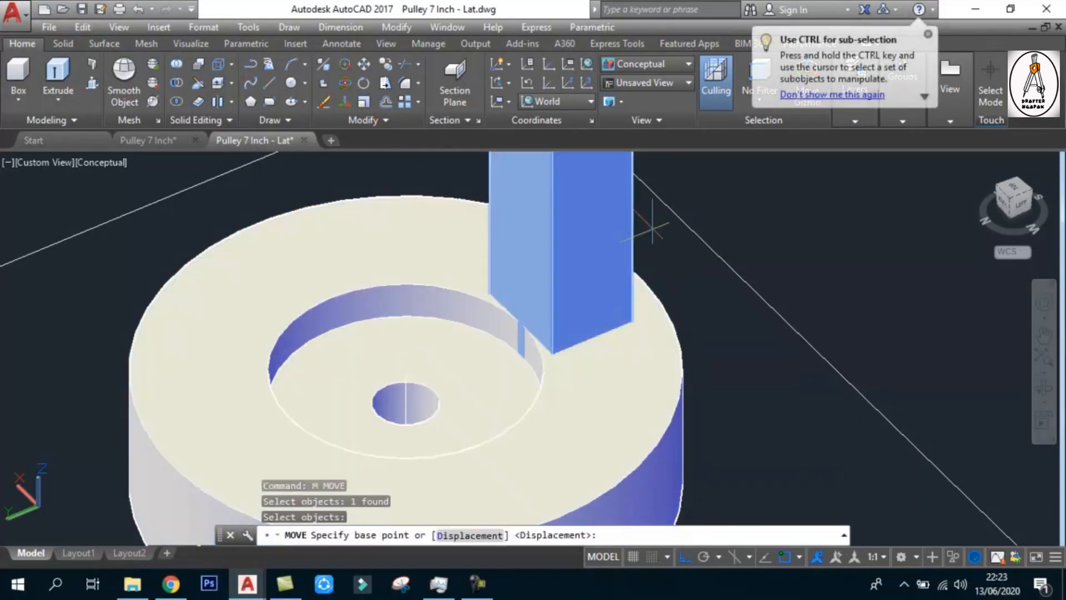
click(867, 206)
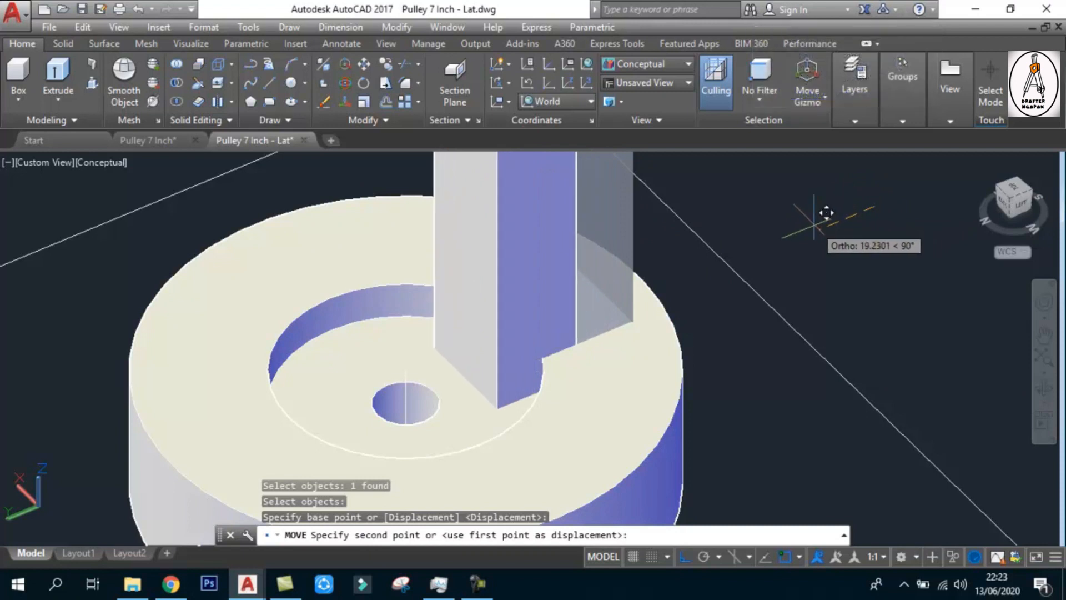
click(921, 197)
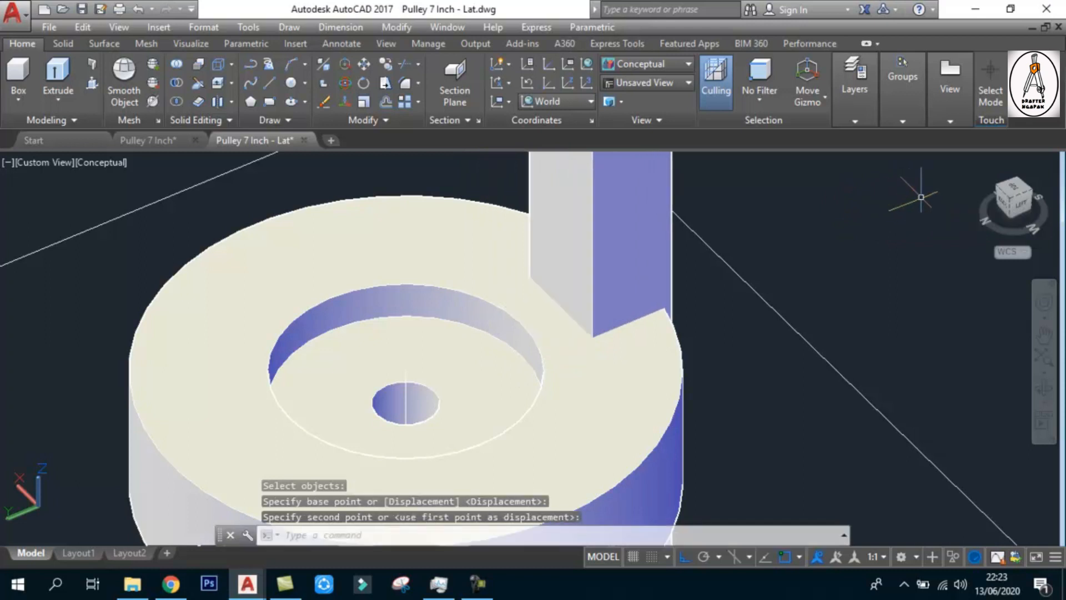
Subtract the tall square column from the round solid with the centre hole, cutting a notch through its outer rim
scroll(719, 285, down, 6)
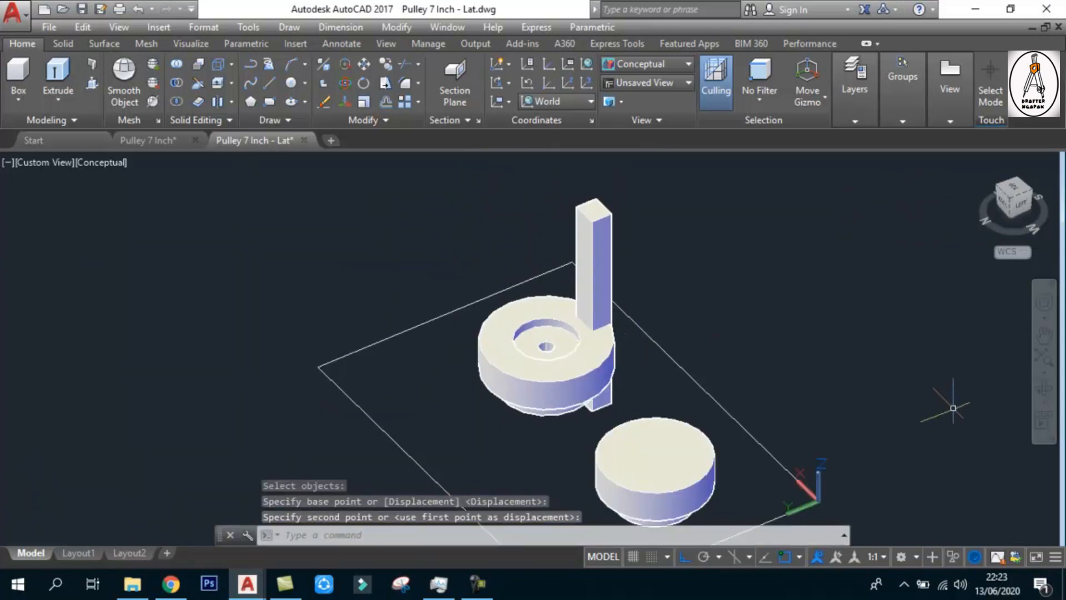
click(1042, 391)
drag(670, 365, 599, 357)
scroll(610, 356, up, 3)
key(Escape)
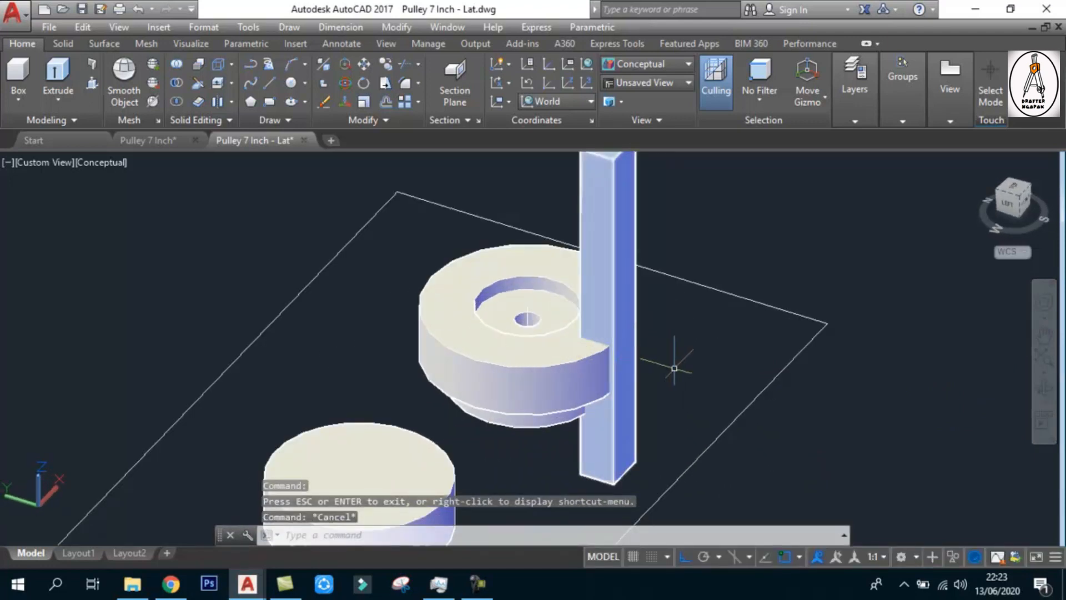
text(su)
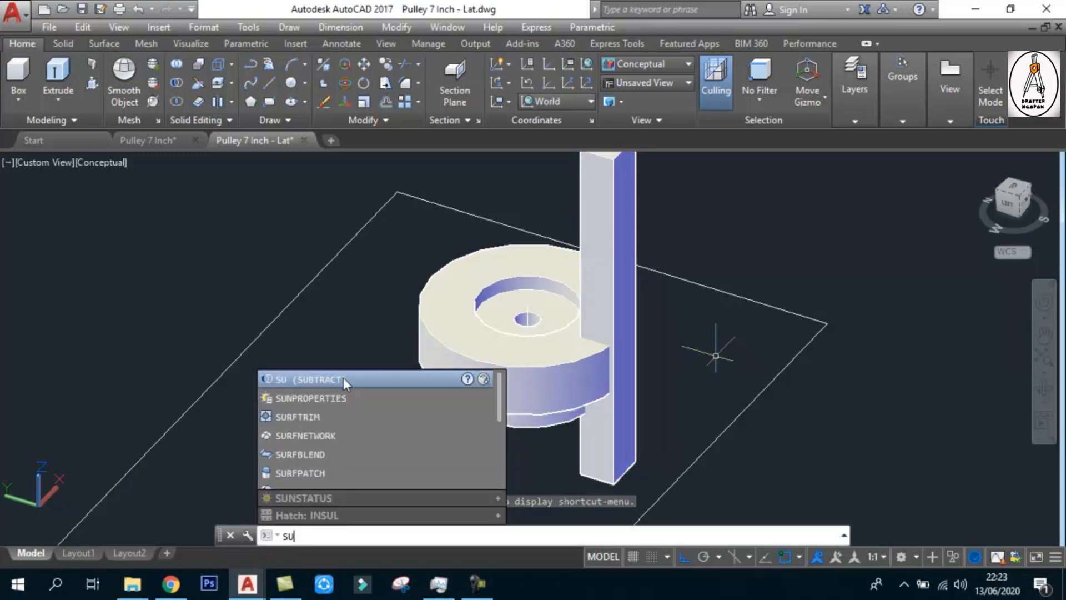
click(343, 377)
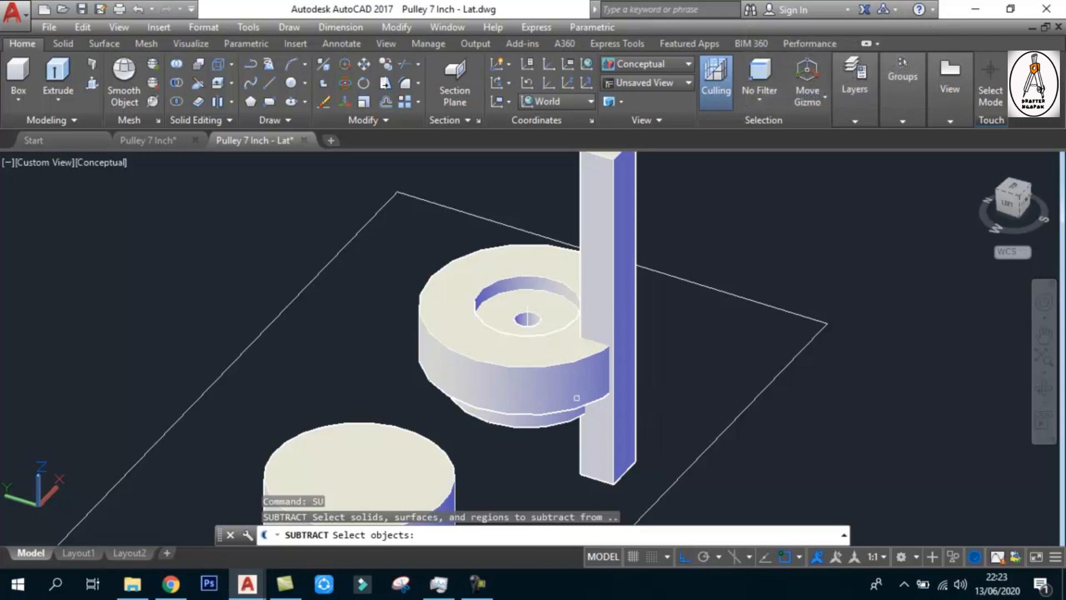
click(471, 359)
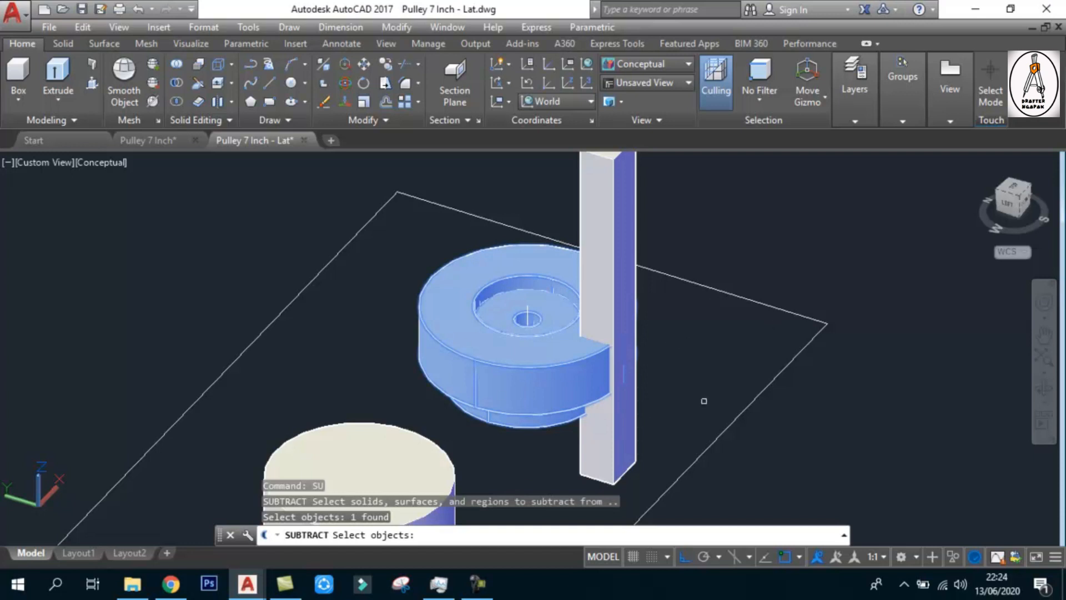
key(Return)
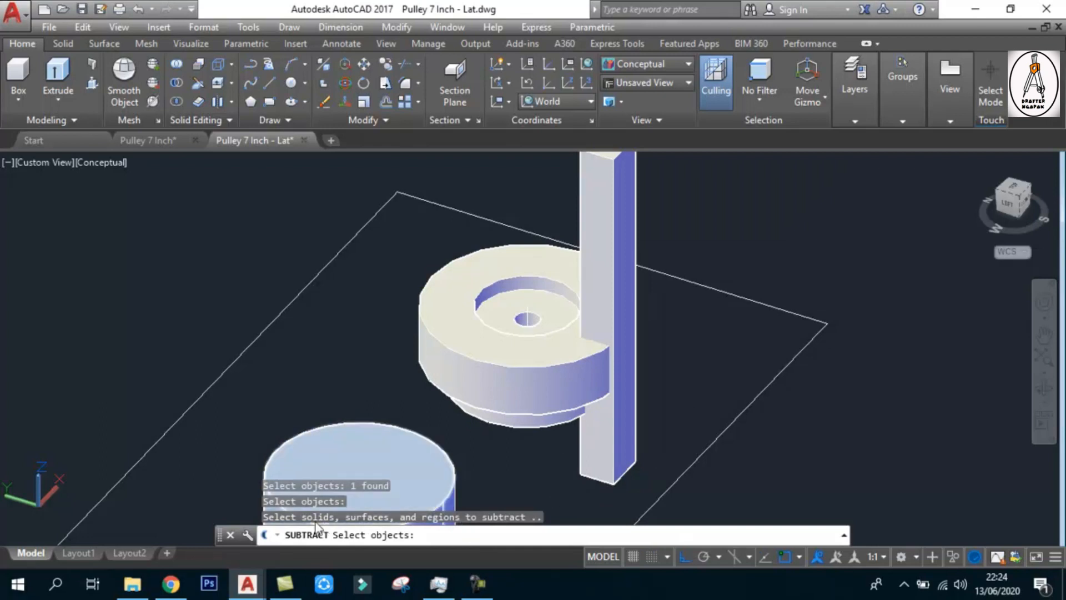
click(613, 453)
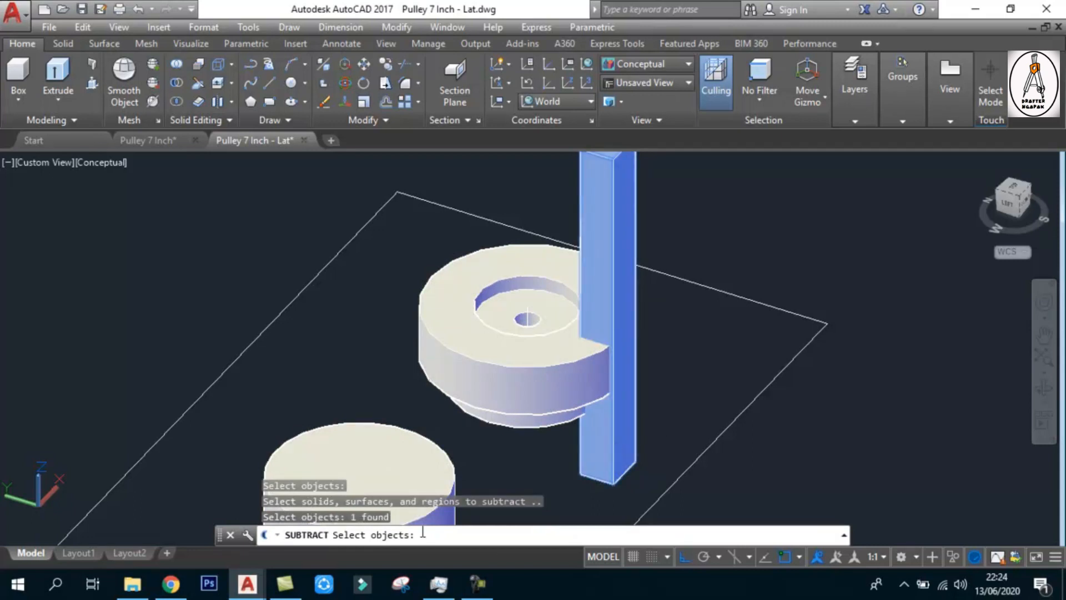
key(Return)
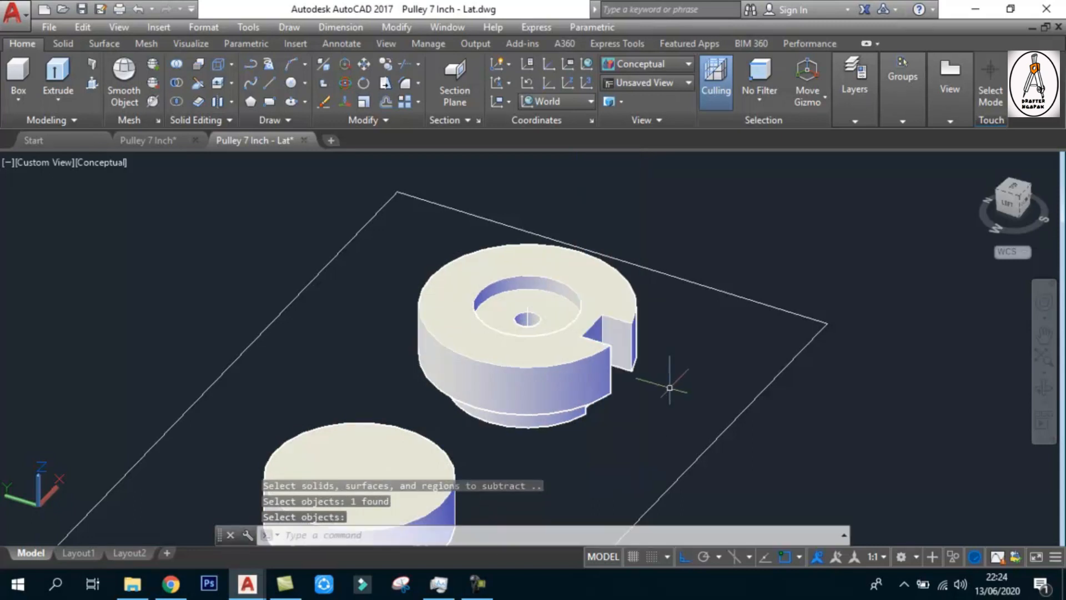
Examine the rim notch in the holed solid from another angle and at close range
click(1052, 387)
drag(625, 349, 556, 365)
scroll(520, 345, up, 4)
scroll(587, 347, down, 3)
scroll(472, 357, up, 2)
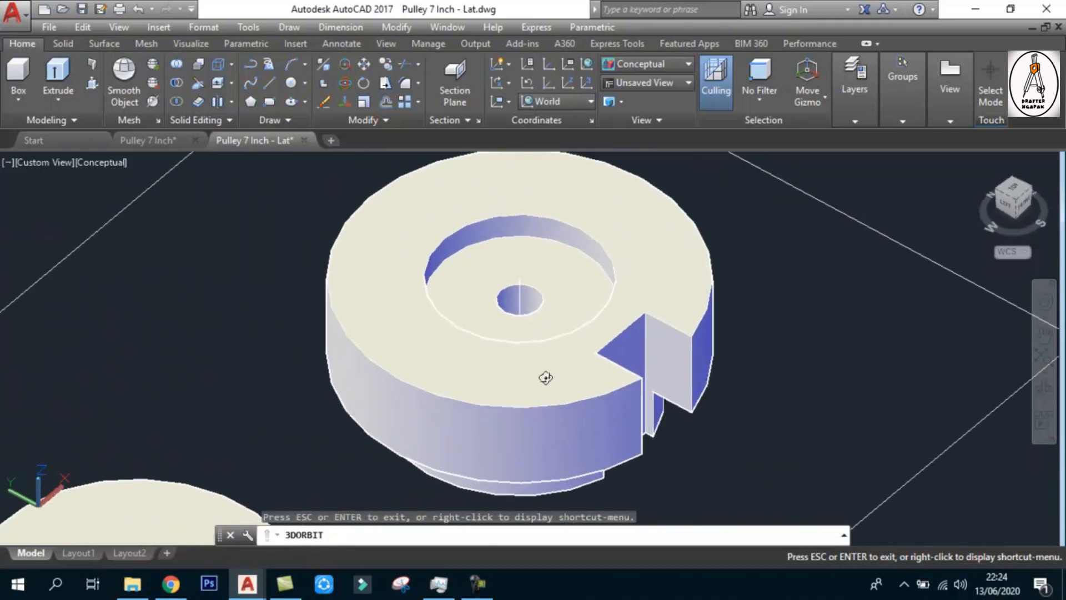
key(Escape)
scroll(661, 302, down, 3)
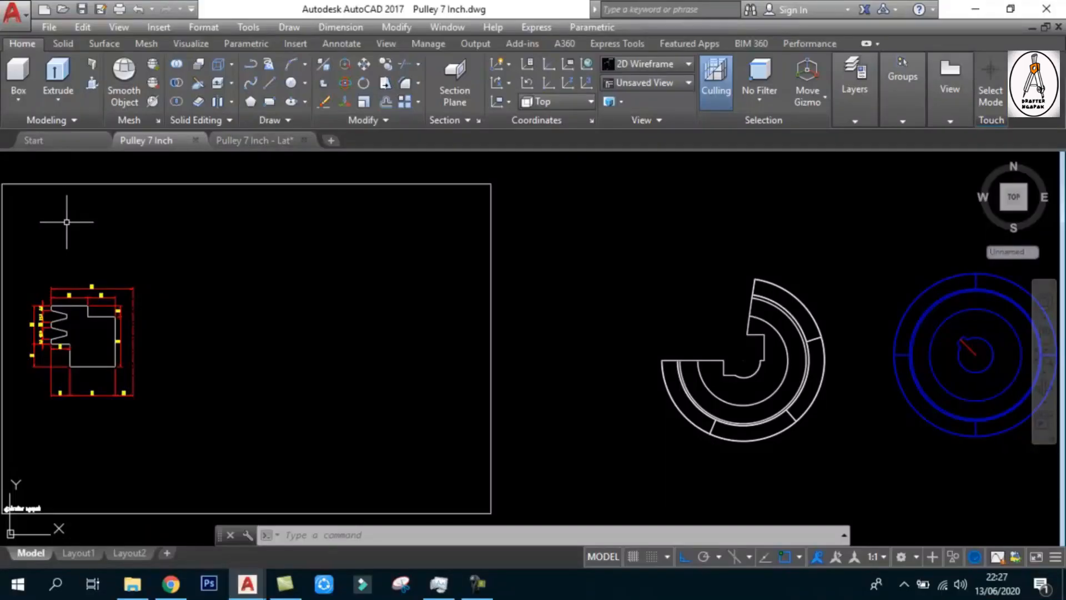
Show the Pulley 7 Inch drawing in the SE Isometric view with the Conceptual visual style
click(52, 231)
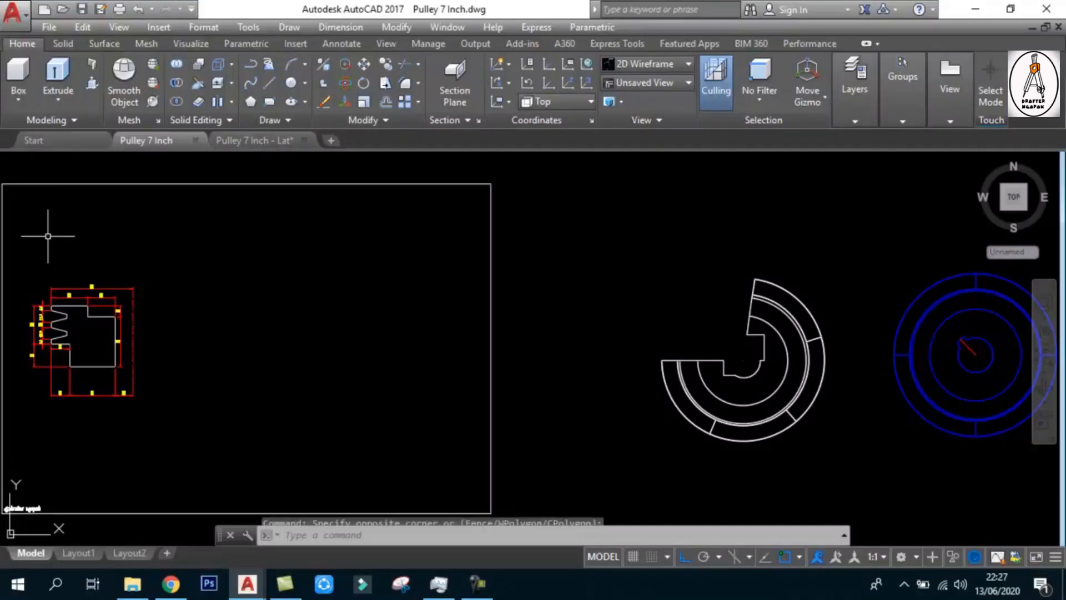
key(Escape)
click(21, 159)
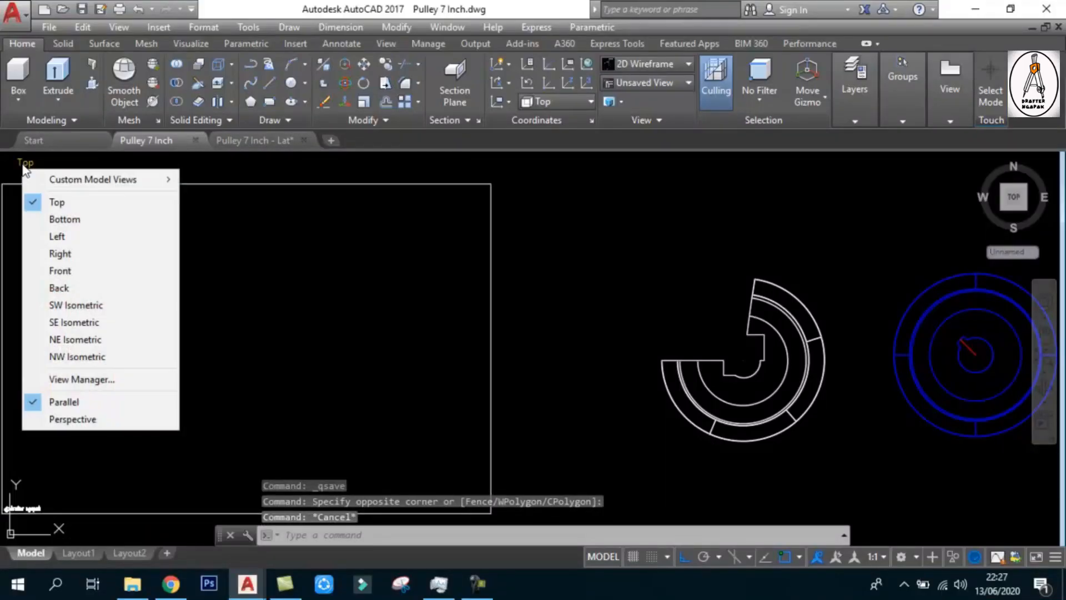
click(72, 320)
scroll(189, 200, down, 3)
scroll(401, 322, up, 3)
scroll(452, 333, up, 3)
click(104, 161)
click(156, 219)
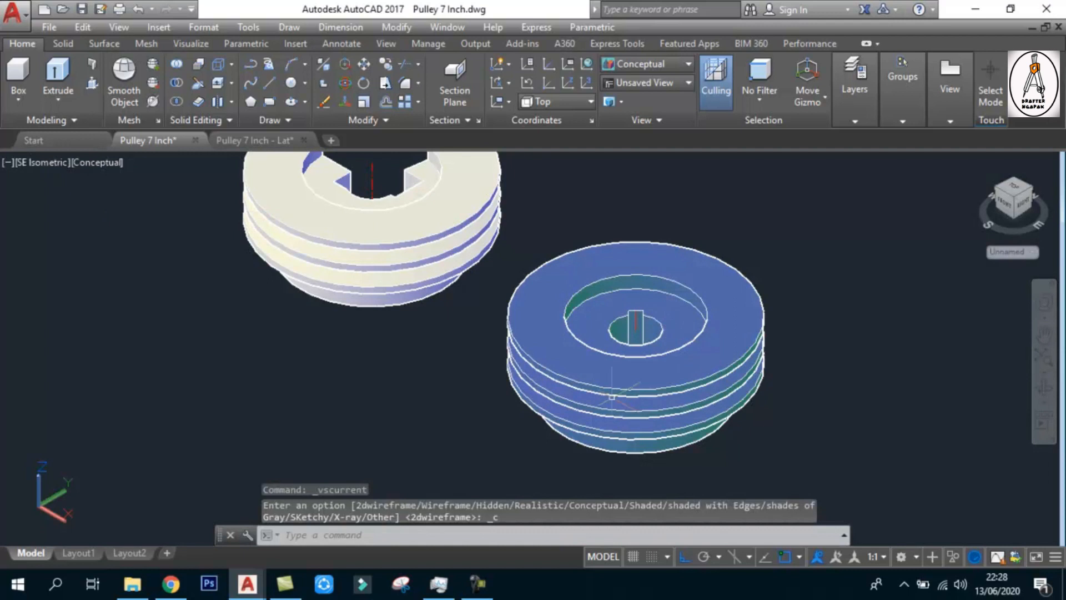
Select the complete blue pulley and orbit around it to examine its grooves, recess and keyed bore
scroll(603, 398, up, 2)
scroll(603, 398, down, 2)
click(837, 464)
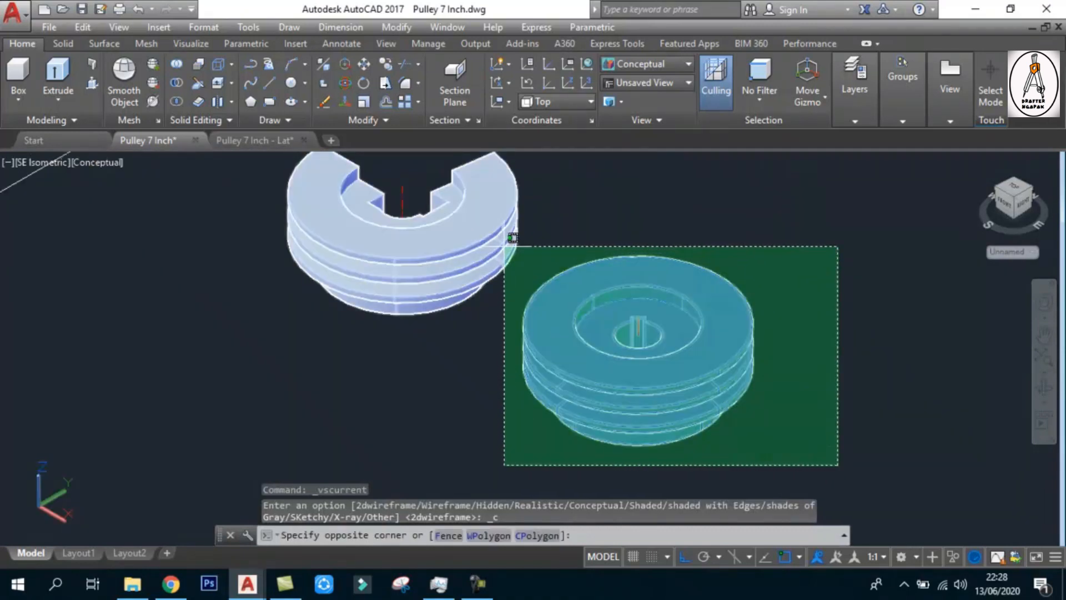
click(536, 245)
click(1045, 395)
drag(626, 388, 629, 355)
shift+middle_drag(628, 355, 551, 396)
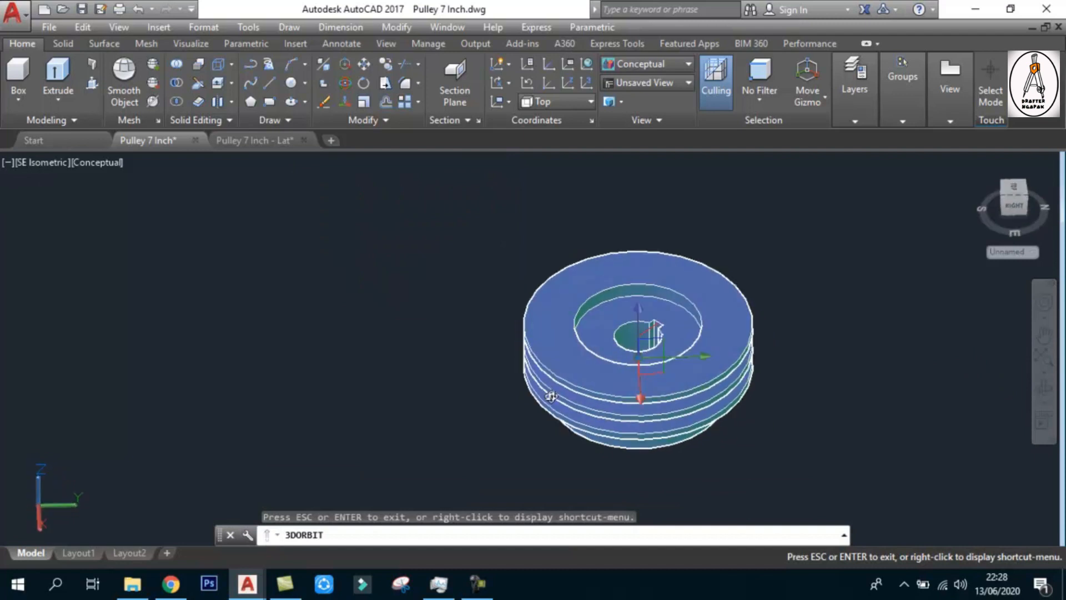
key(Escape)
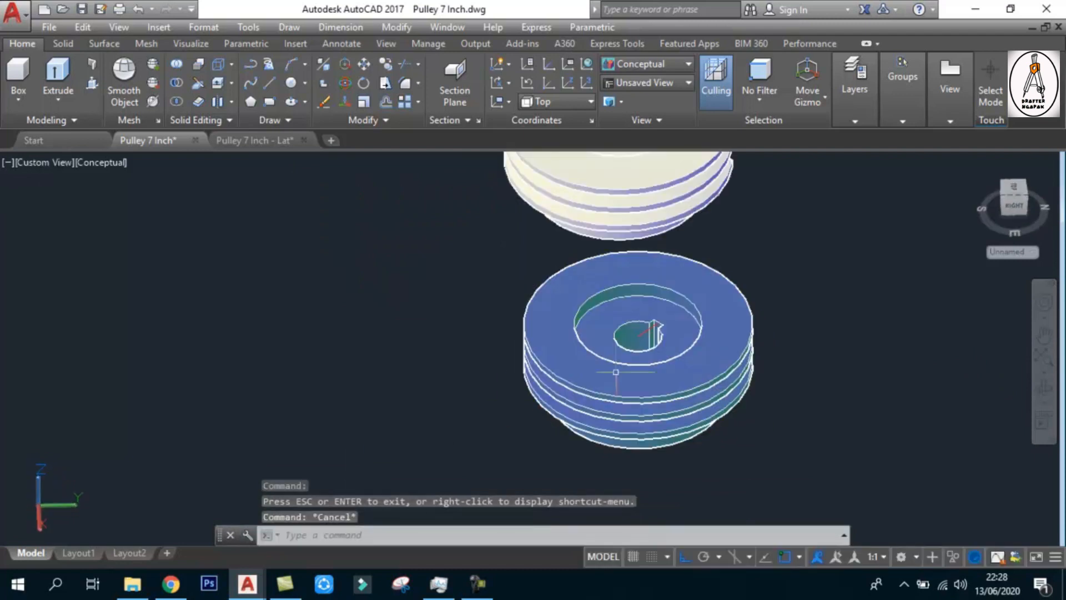
Switch to Chrome and look through the image results for "pulley nbk 7 inch" to compare real V-belt pulley shapes
click(171, 583)
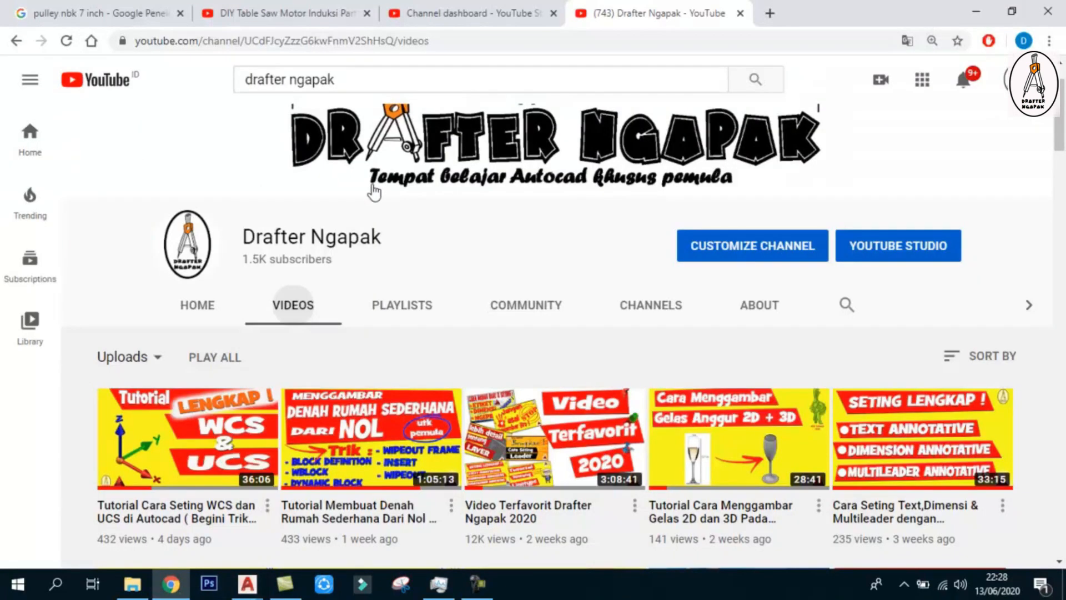
key(ctrl+Tab)
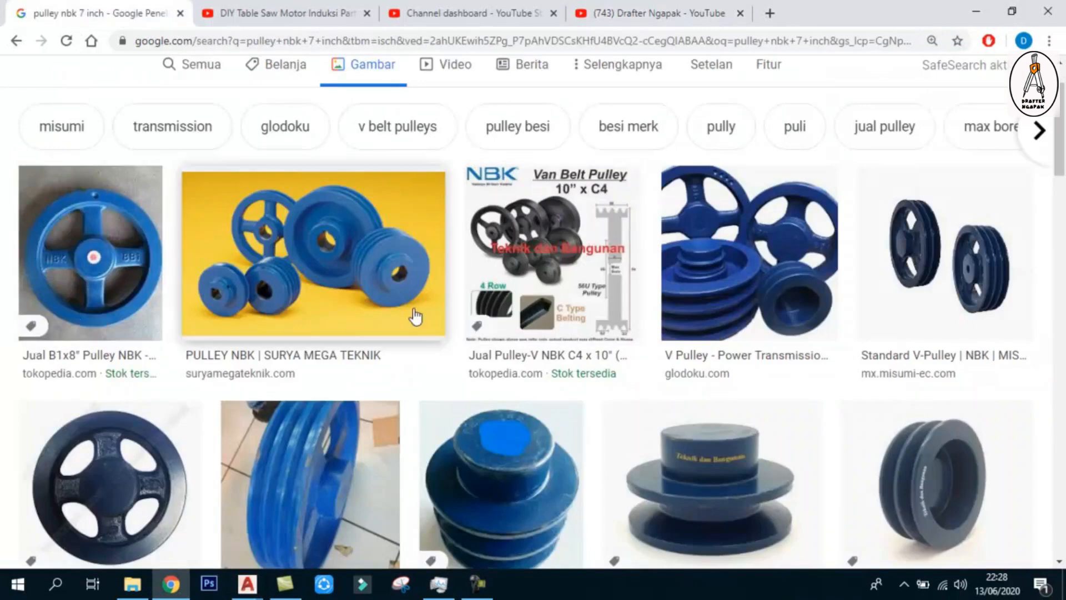
scroll(444, 320, down, 1)
scroll(555, 333, down, 3)
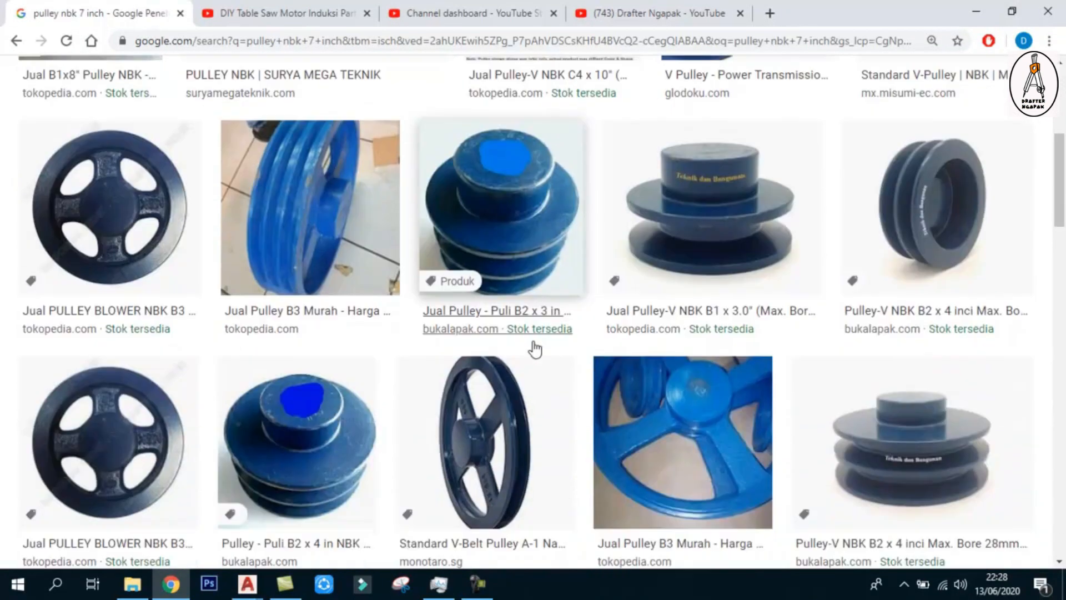
scroll(499, 347, down, 2)
scroll(711, 310, up, 4)
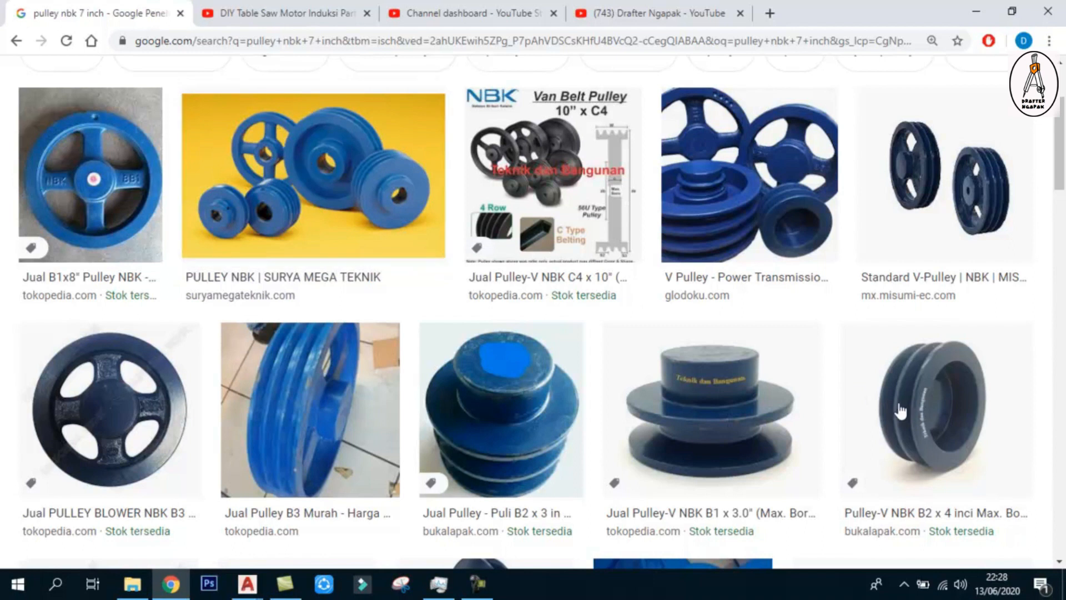
scroll(894, 391, down, 7)
scroll(894, 382, down, 1)
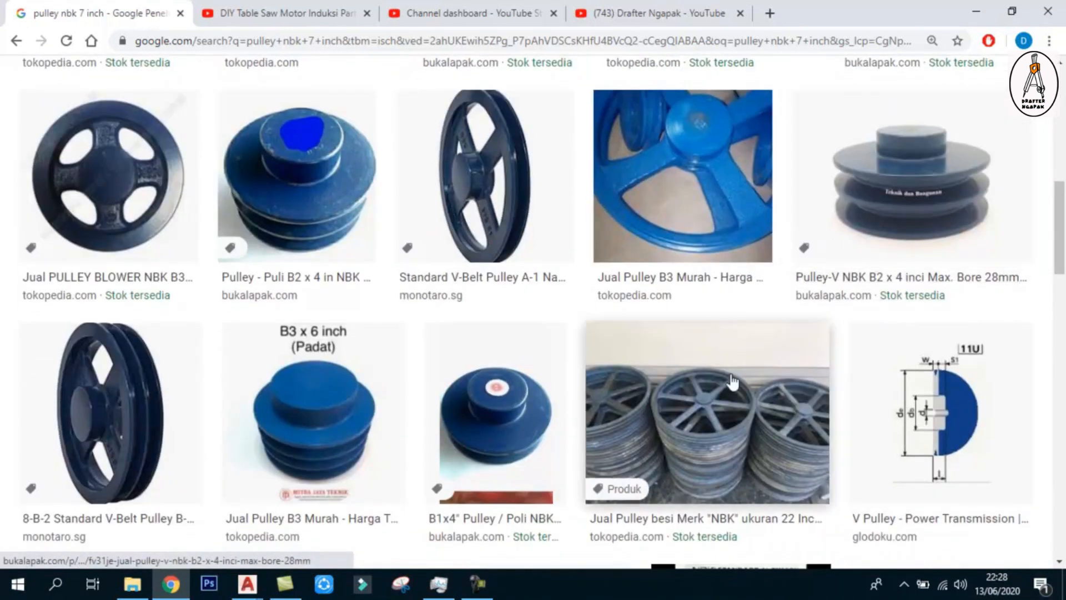
scroll(744, 352, down, 6)
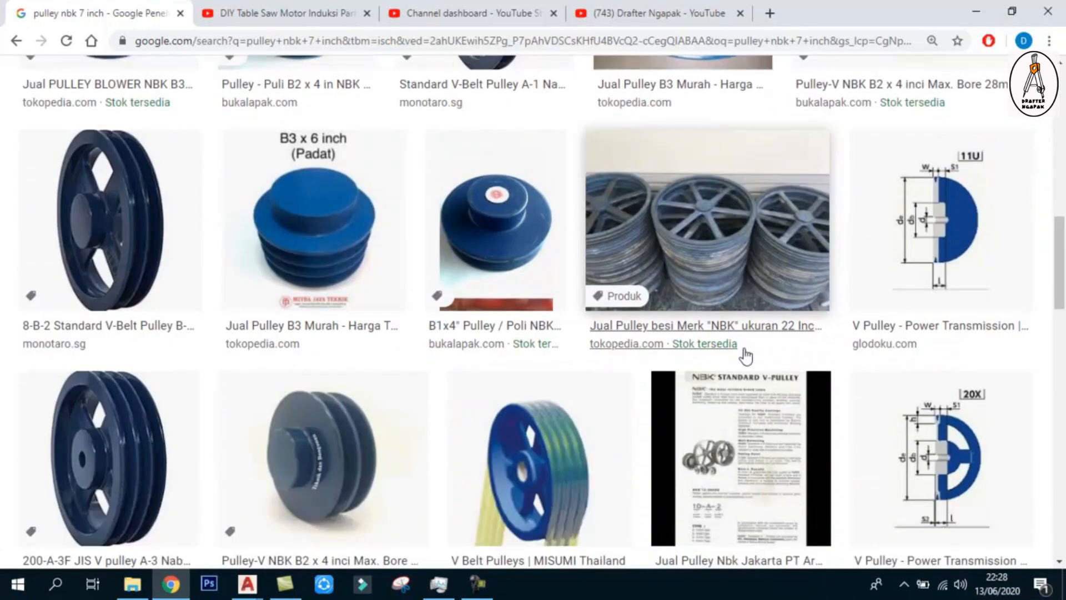
scroll(328, 361, down, 6)
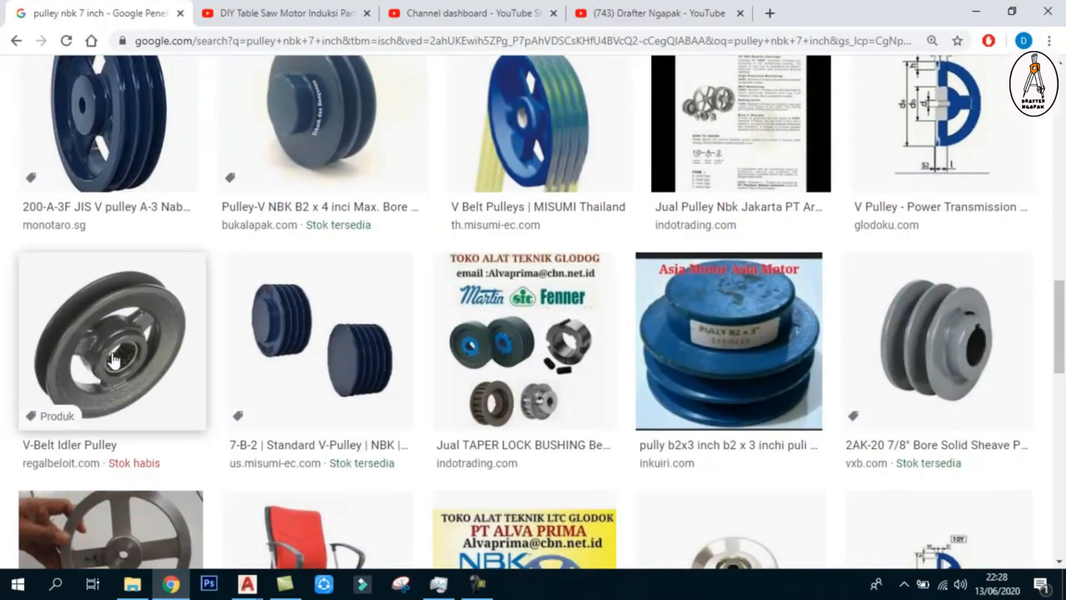
scroll(776, 344, up, 9)
scroll(776, 345, up, 10)
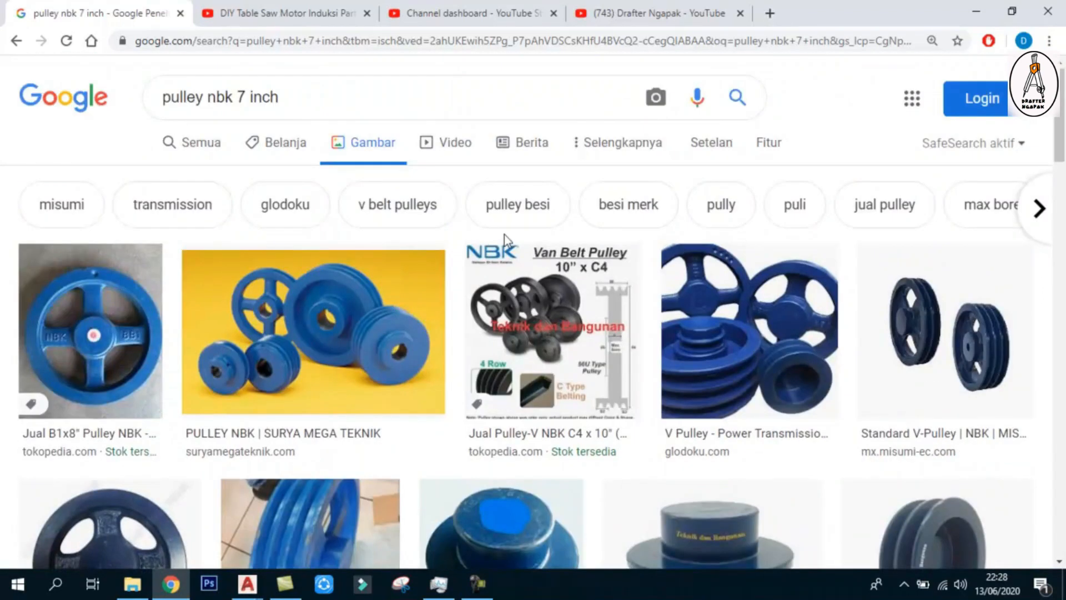
scroll(555, 266, down, 7)
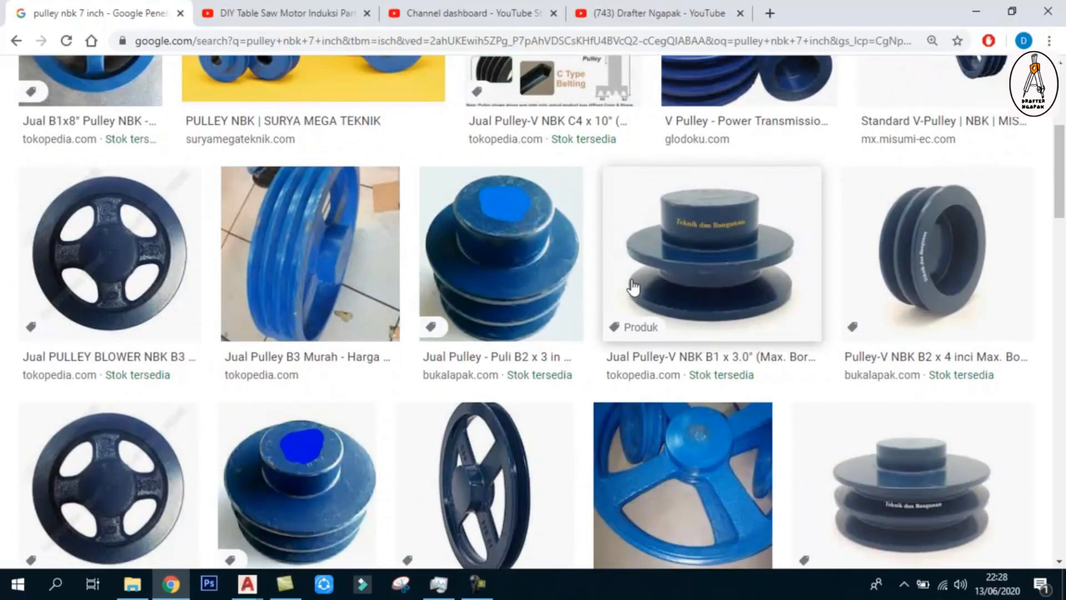
scroll(588, 305, up, 7)
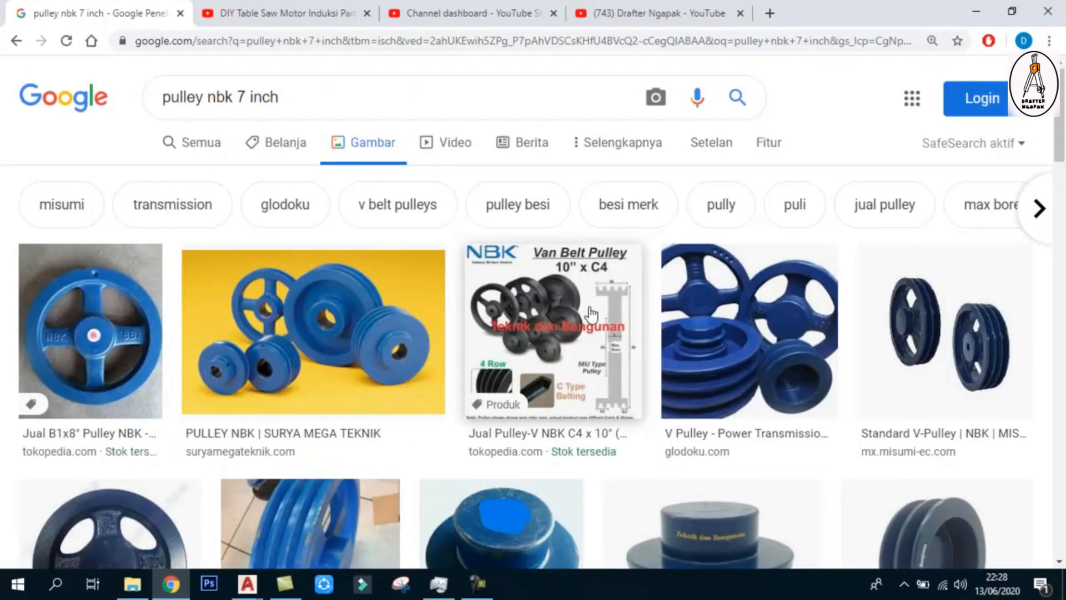
Play the video "DIY Table Saw Motor Induksi Part 1" to see a pulley in use on a motor
click(287, 13)
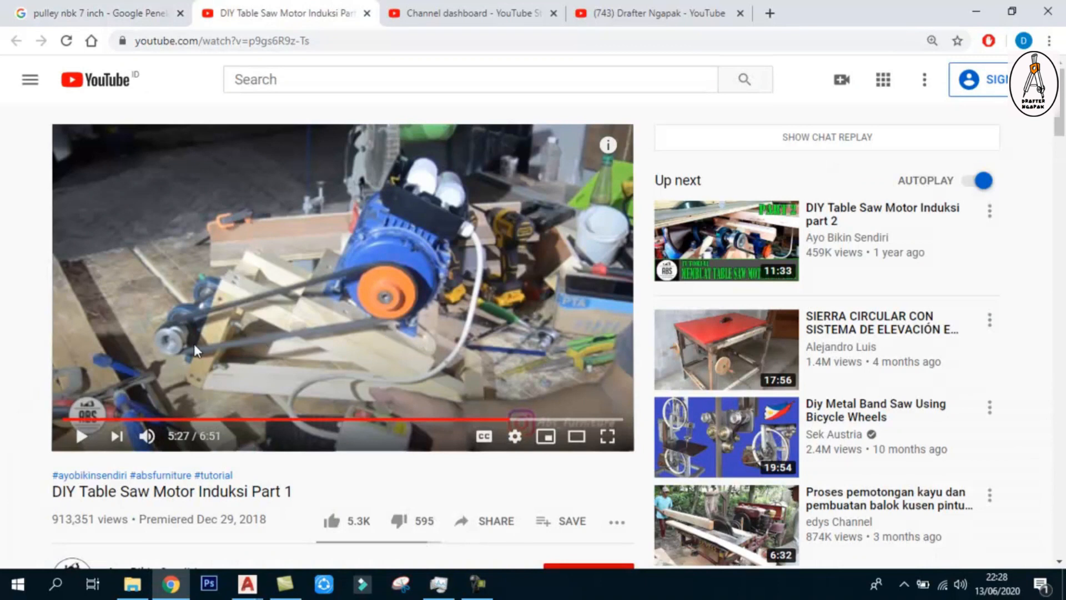
click(82, 435)
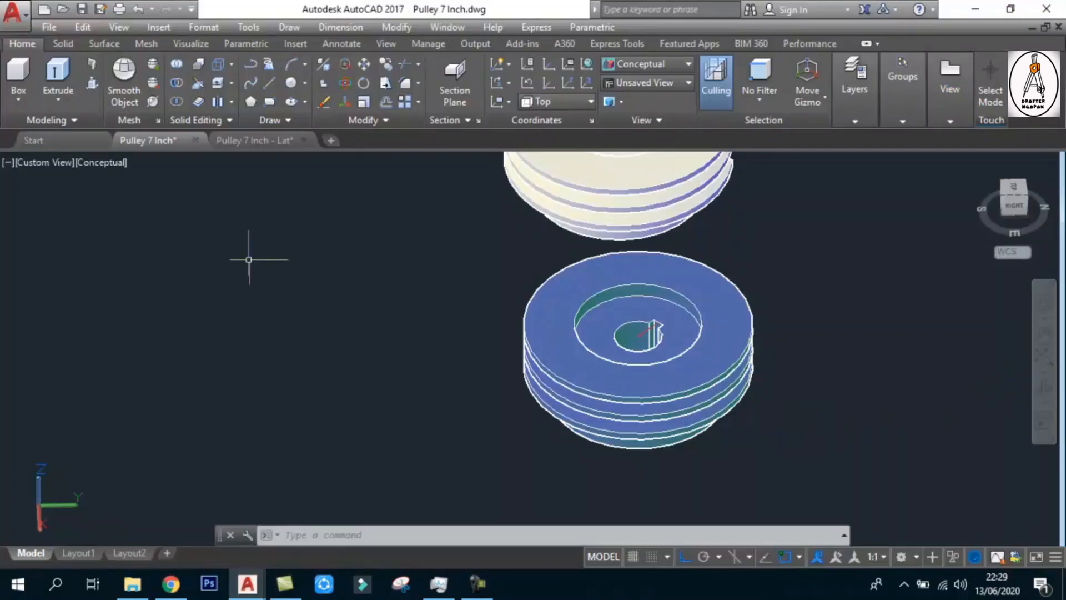
Set the Pulley 7 Inch drawing to the SW Isometric view, with the cut-away and complete pulleys in close view
click(40, 162)
click(102, 312)
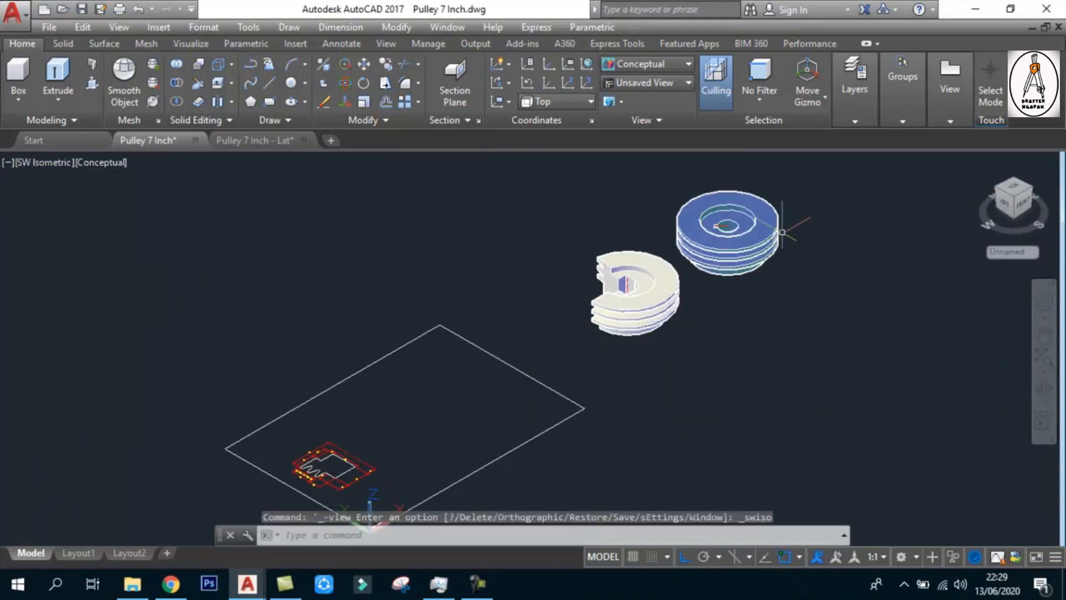
scroll(783, 187, up, 2)
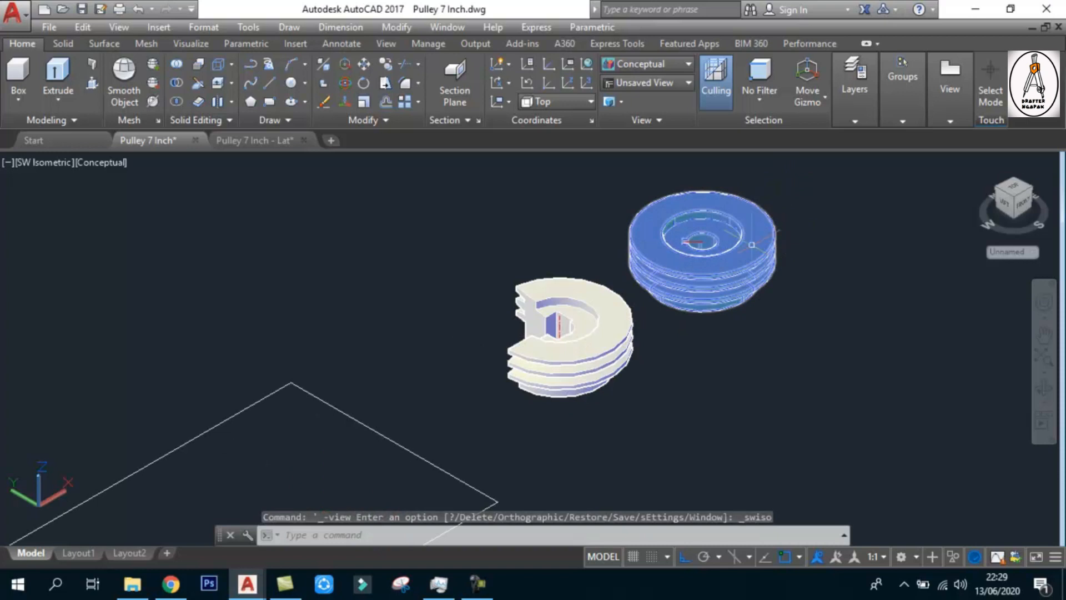
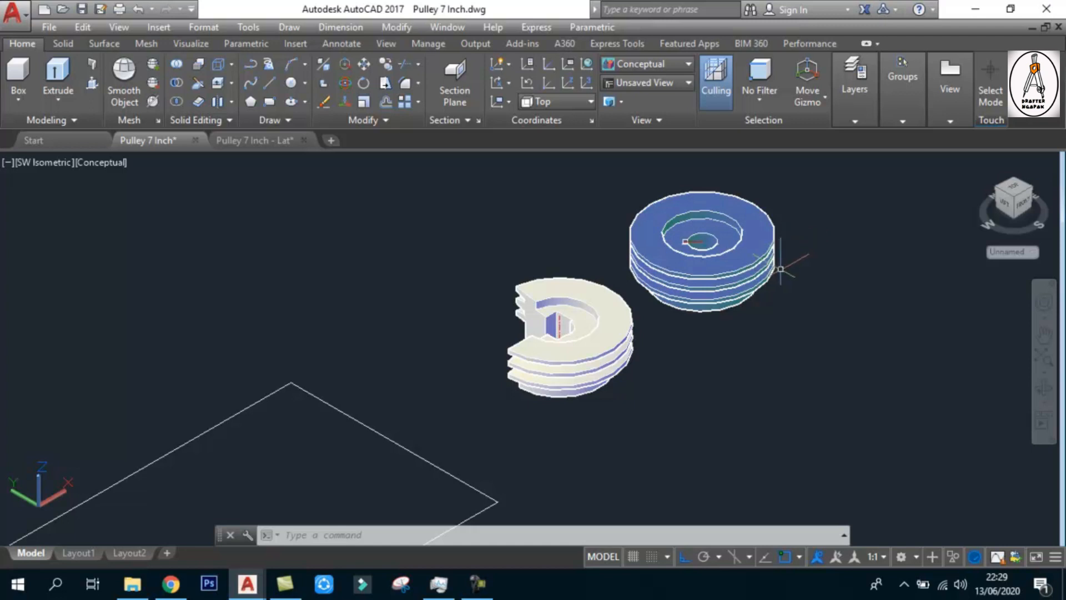
Set the Top view and examine the dimensioned pulley half-section profile inside the rectangular frame
scroll(780, 268, down, 8)
scroll(566, 370, up, 3)
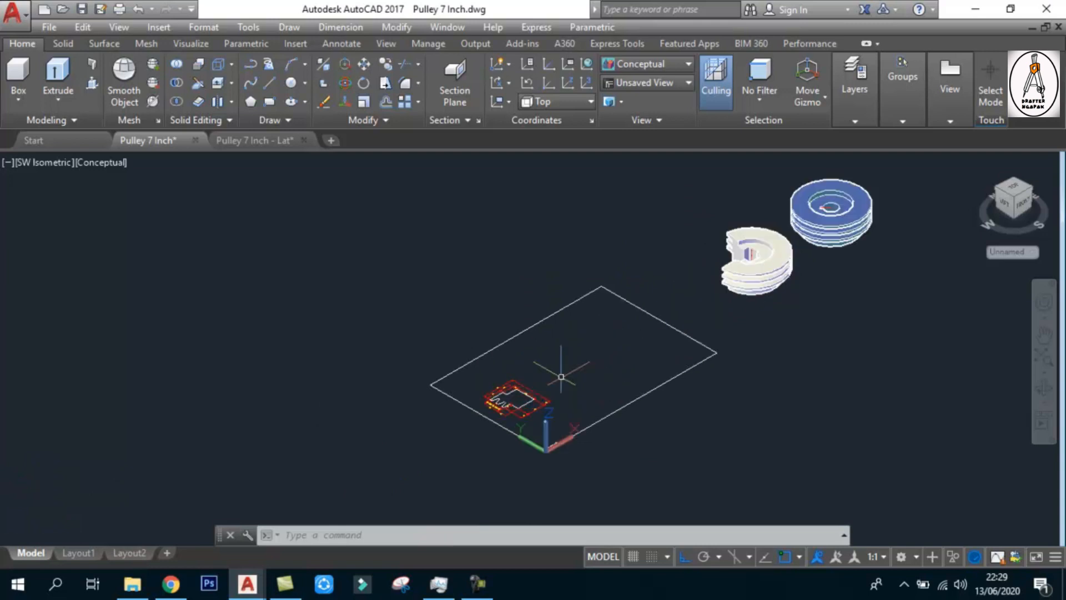
click(46, 163)
click(55, 192)
scroll(550, 315, down, 2)
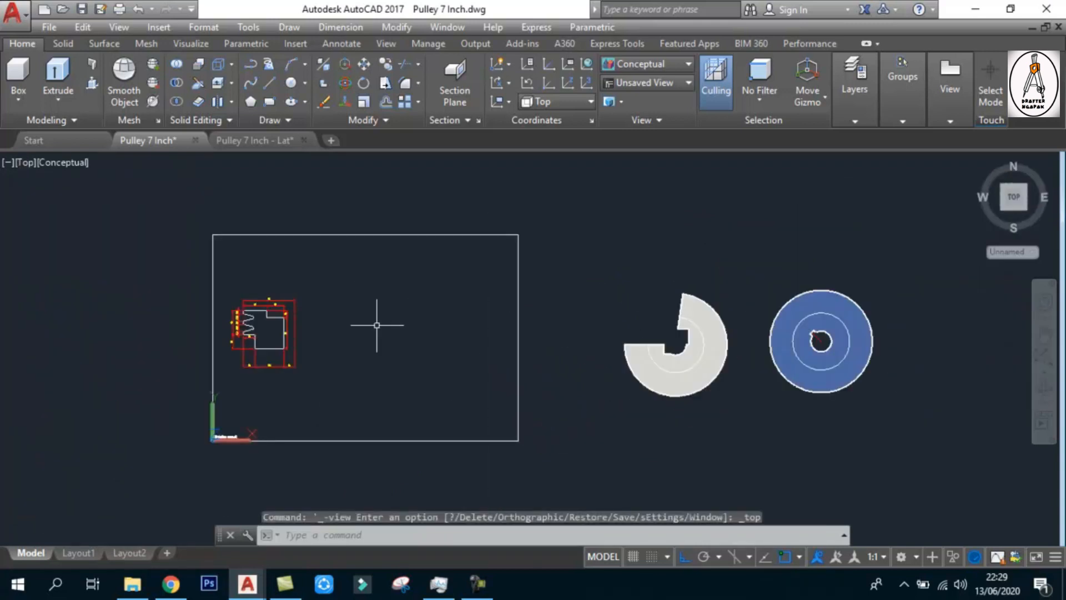
scroll(261, 312, up, 2)
scroll(222, 342, up, 3)
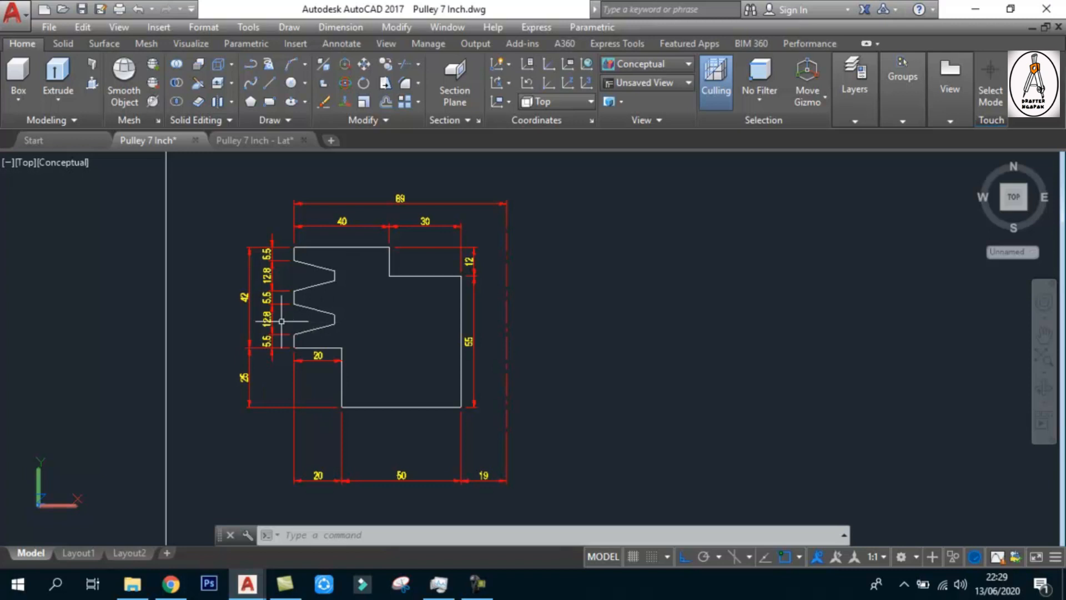
scroll(266, 320, down, 3)
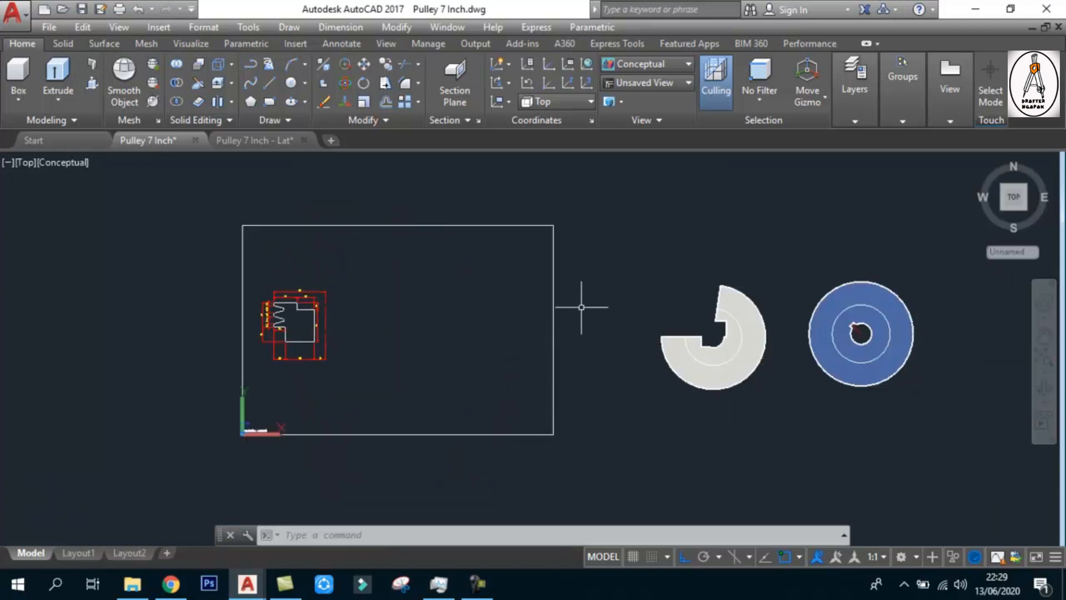
scroll(265, 309, up, 5)
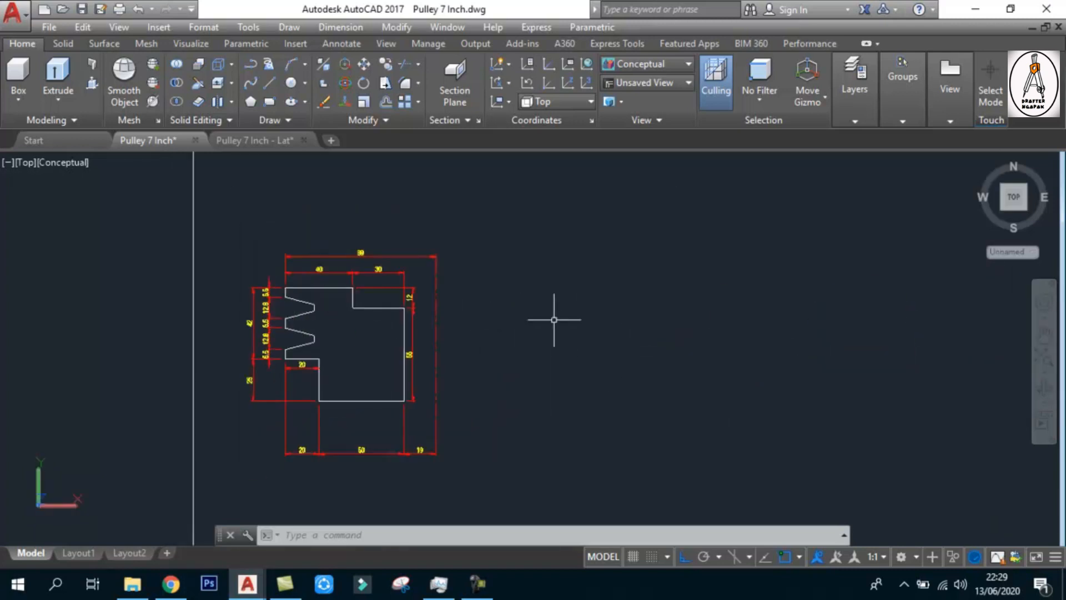
scroll(324, 356, up, 2)
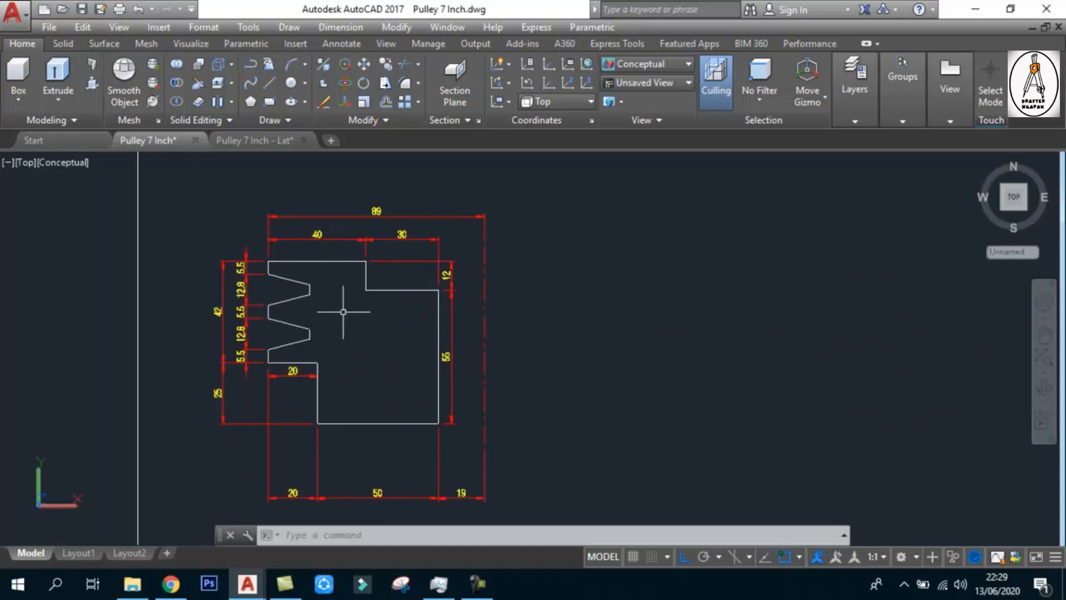
scroll(343, 312, down, 4)
scroll(356, 311, up, 3)
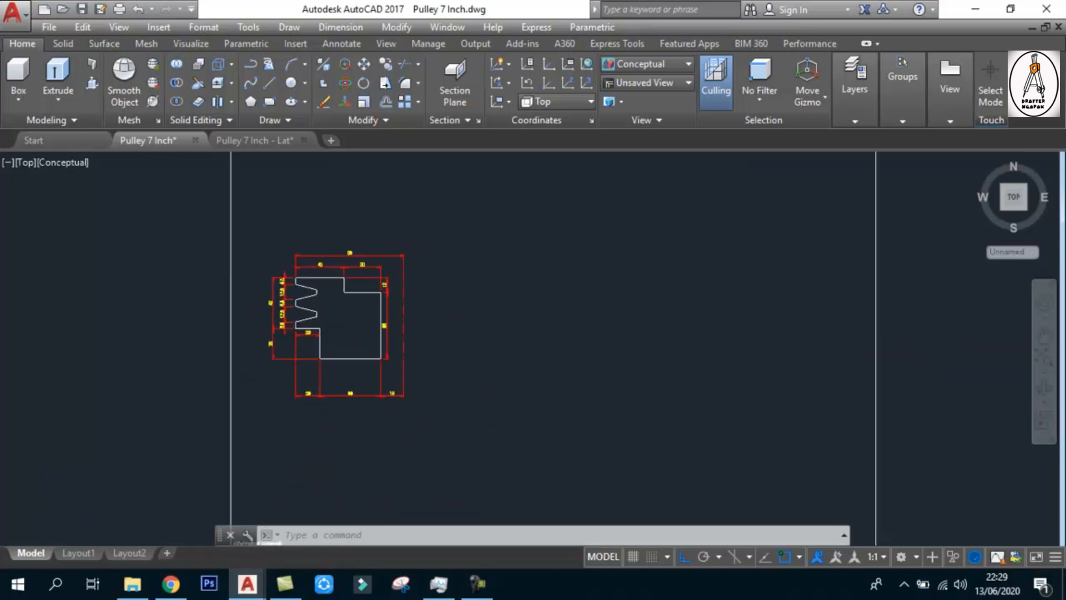
scroll(338, 316, down, 3)
Set the NE Isometric view, select the cut-away pulley and orbit around it to examine its grooved cross-section
click(25, 162)
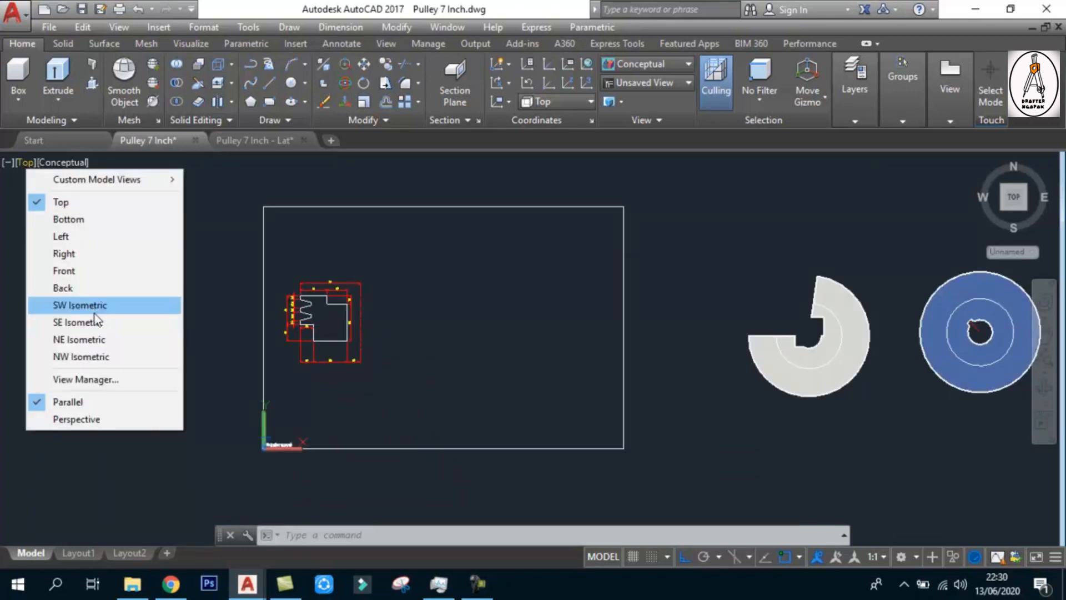
click(92, 339)
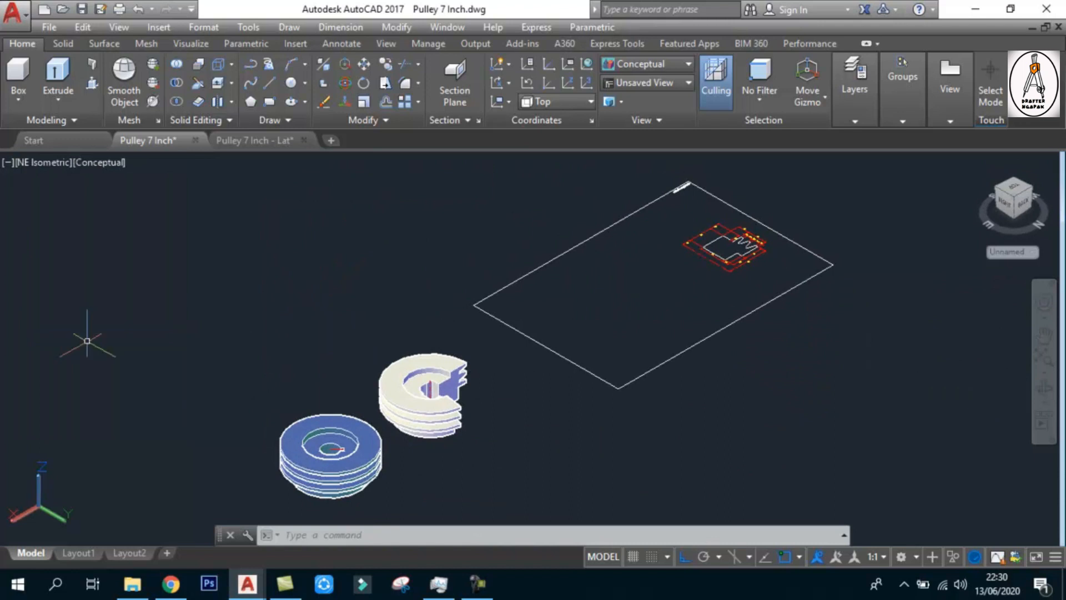
scroll(427, 425, up, 4)
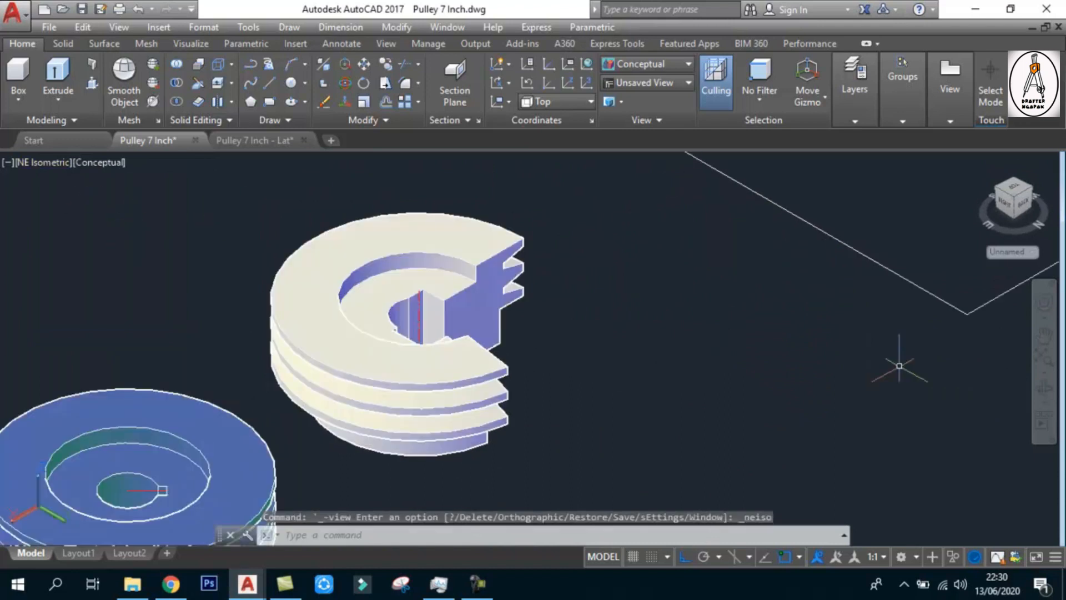
click(594, 440)
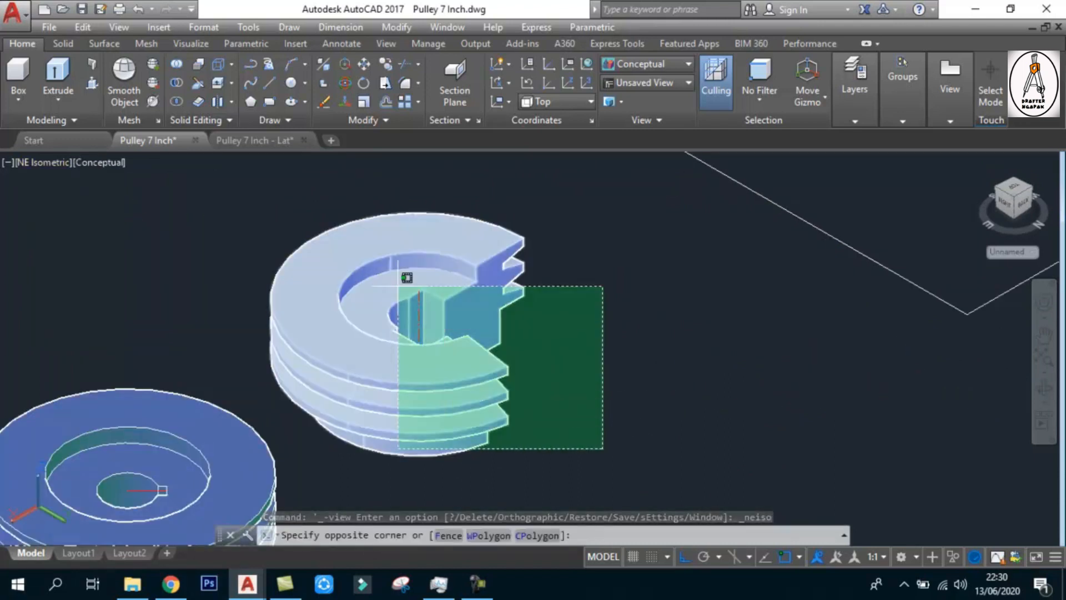
click(409, 281)
click(1044, 388)
drag(655, 350, 365, 337)
scroll(304, 364, up, 4)
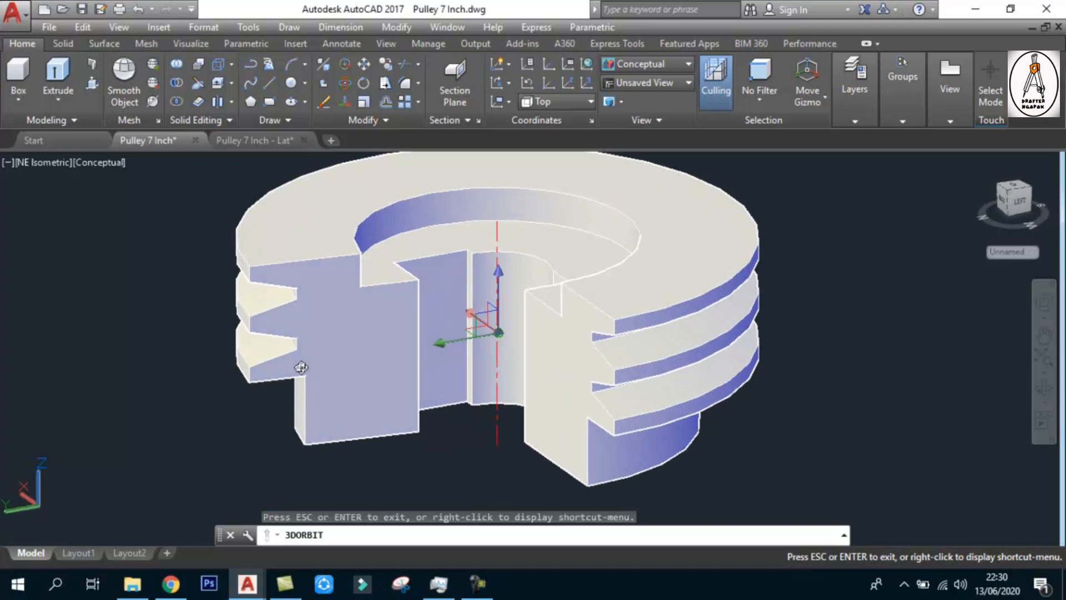
scroll(299, 350, up, 3)
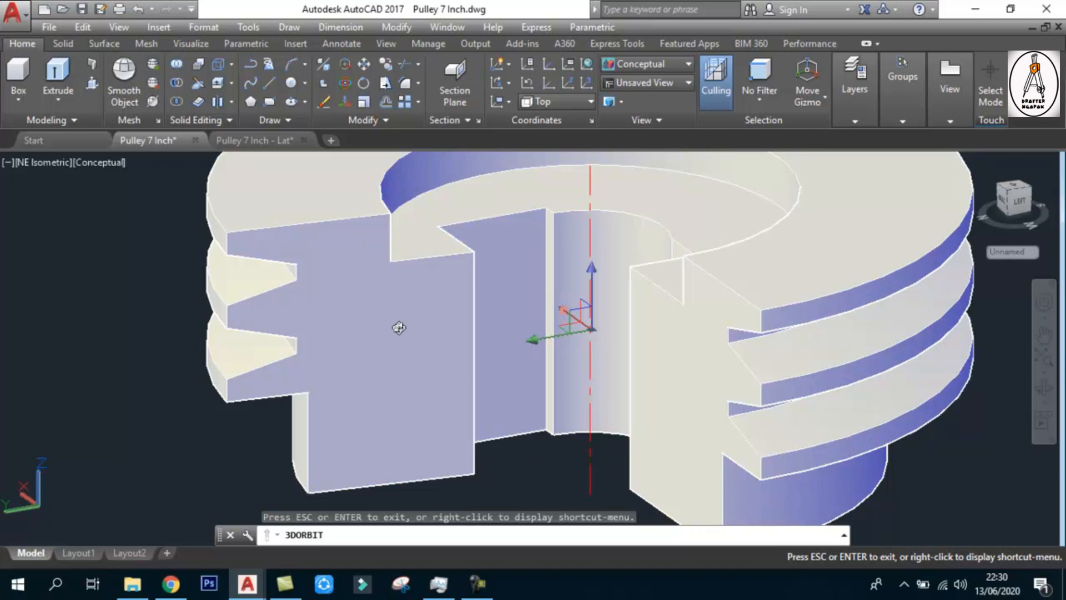
scroll(405, 319, down, 5)
Return the drawing to the Top view with the dimensioned half-section profile in close view
click(26, 166)
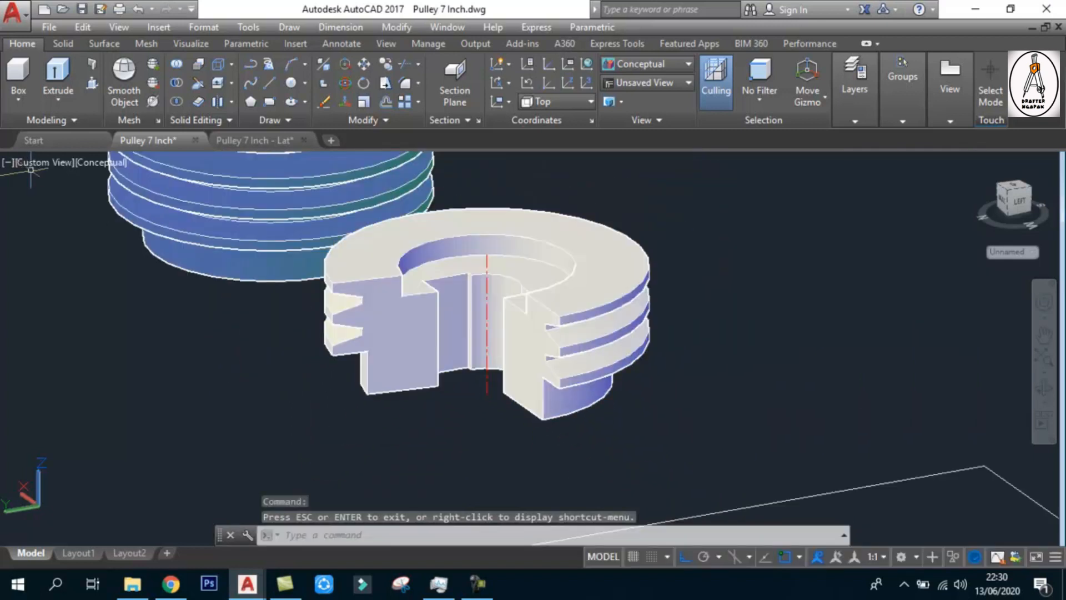
key(Escape)
click(64, 166)
click(47, 165)
click(84, 205)
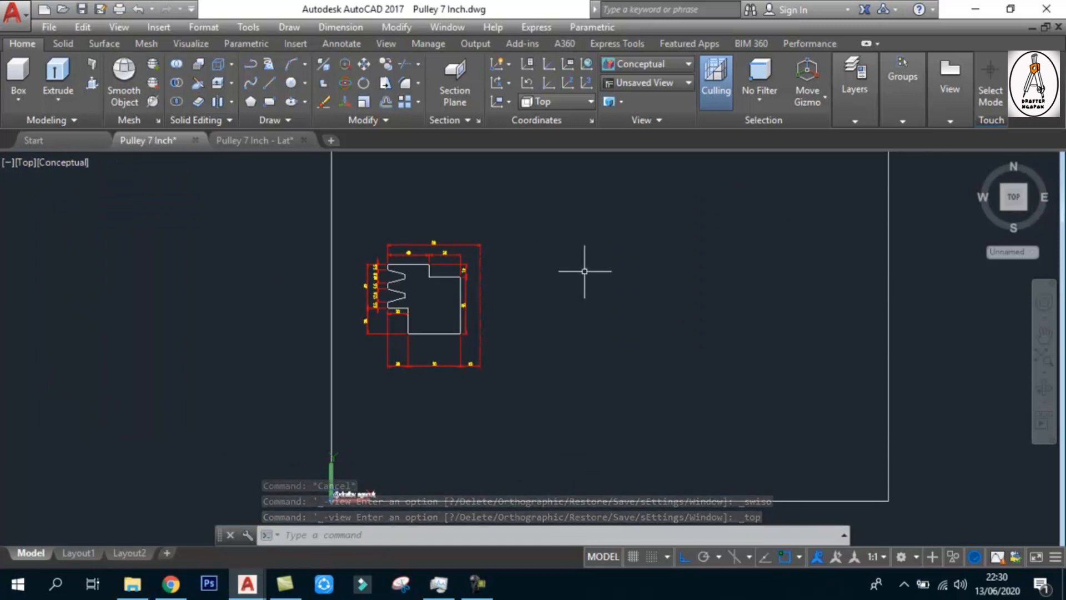
scroll(513, 300, up, 3)
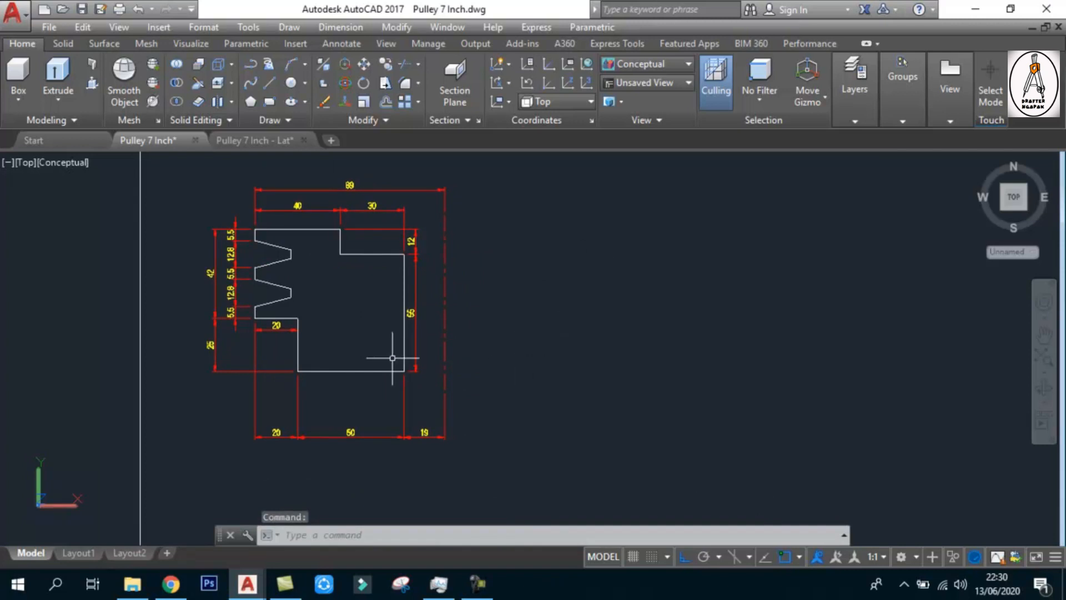
scroll(255, 239, up, 2)
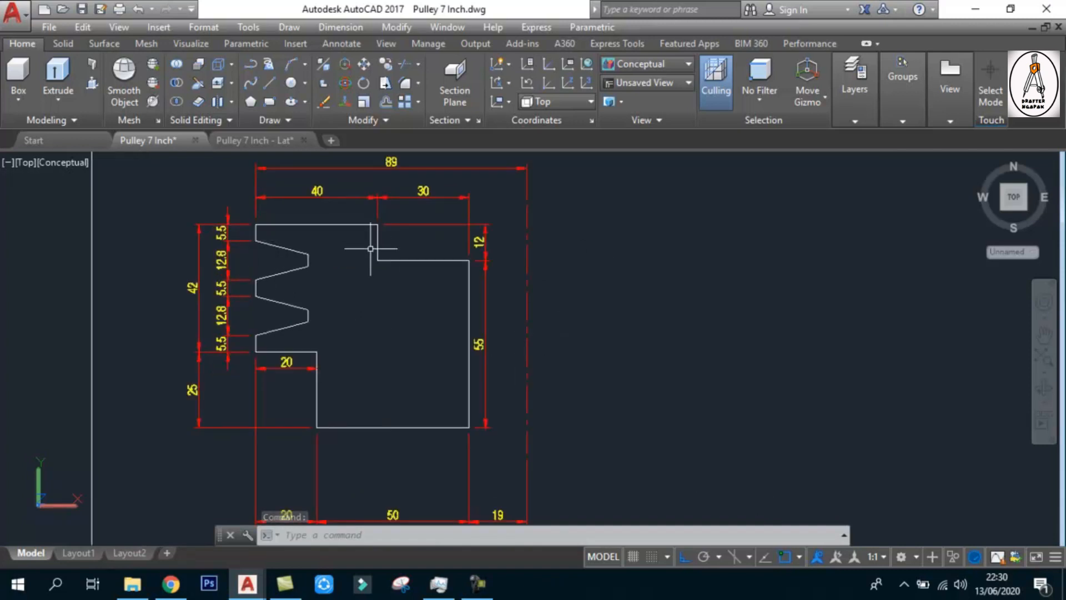
scroll(371, 249, down, 2)
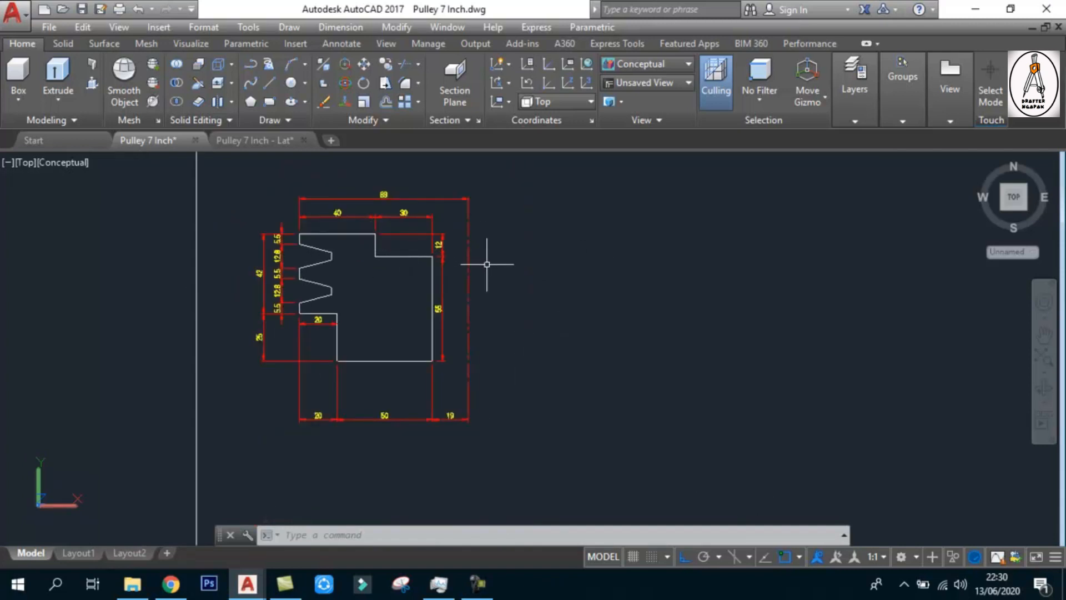
Start a line outline beside the reference profile with segments 40 to the right, 12 down and 30 to the right
text(L)
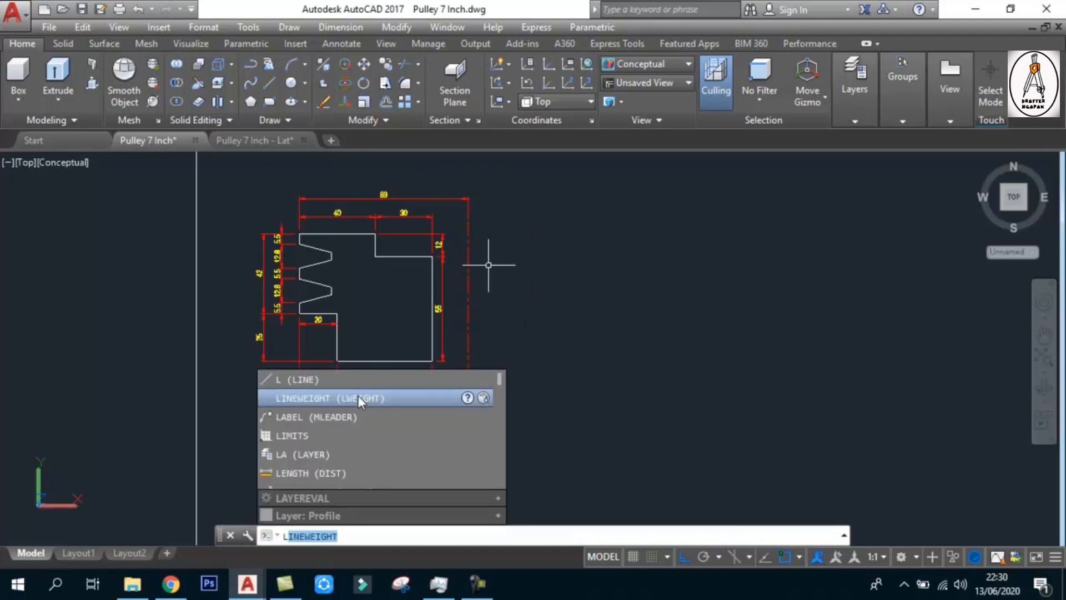
click(365, 383)
scroll(460, 248, up, 2)
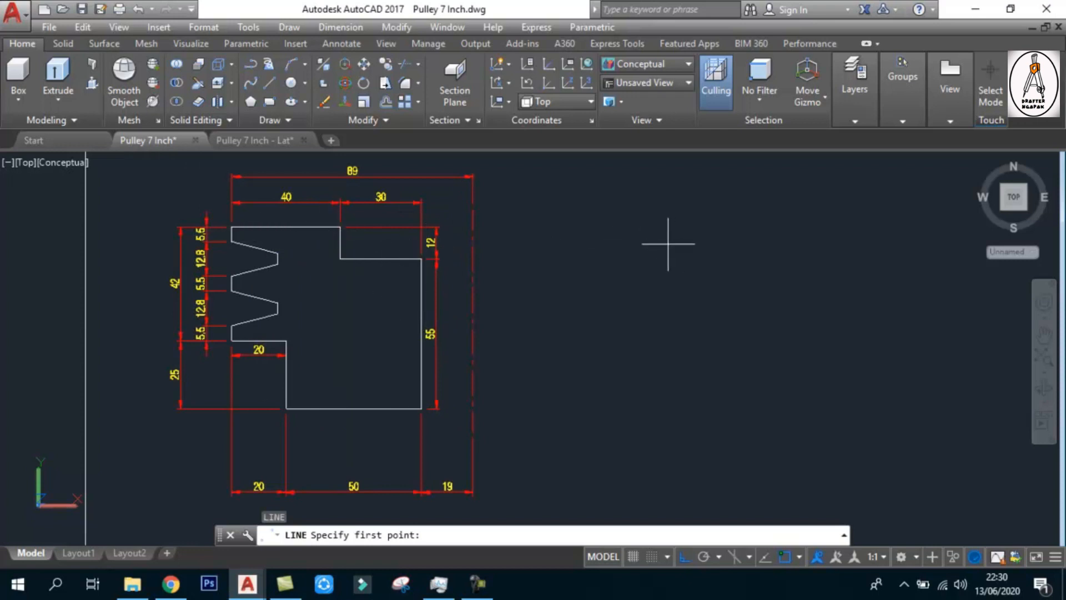
click(648, 241)
text(40)
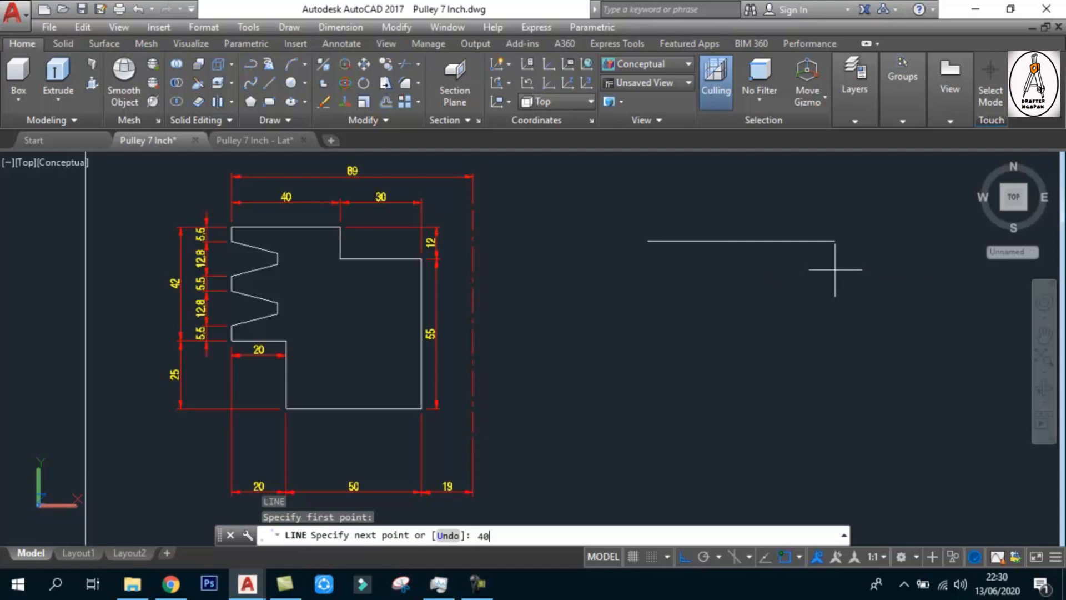
key(Return)
text(12)
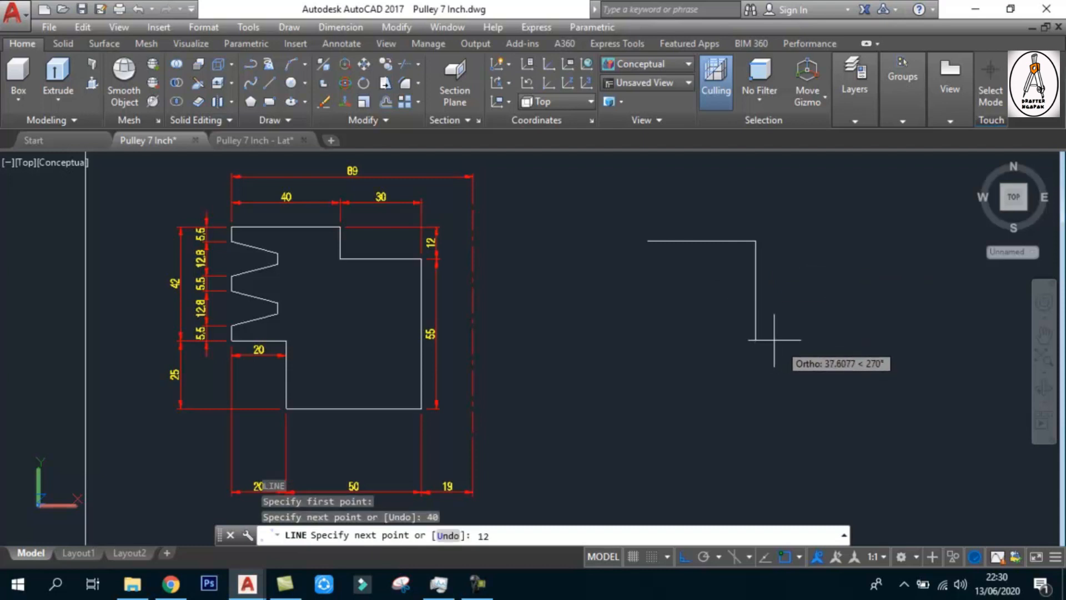
key(Return)
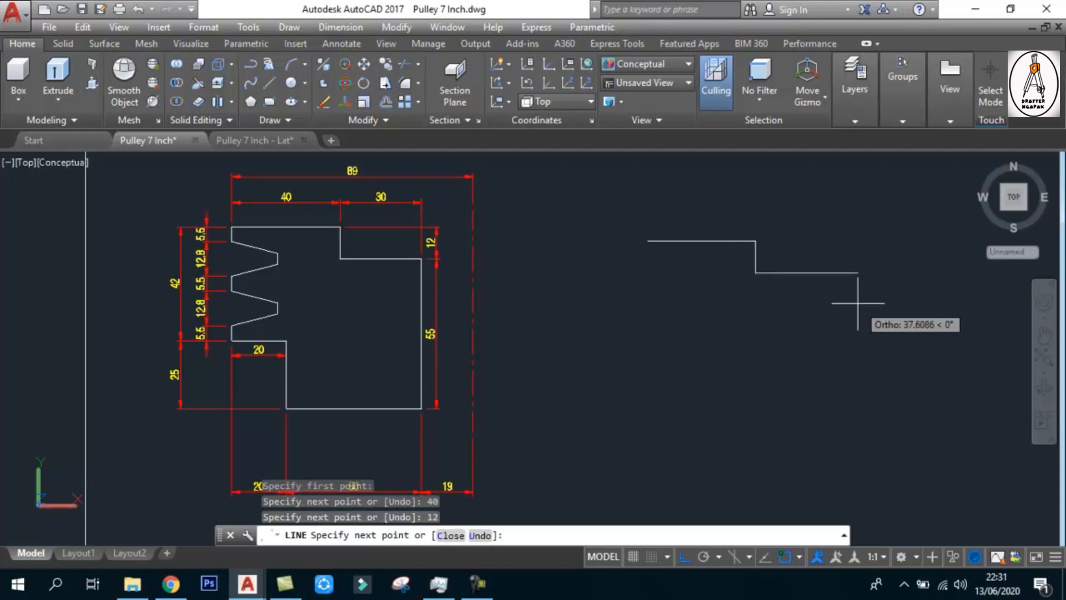
text(30)
key(Return)
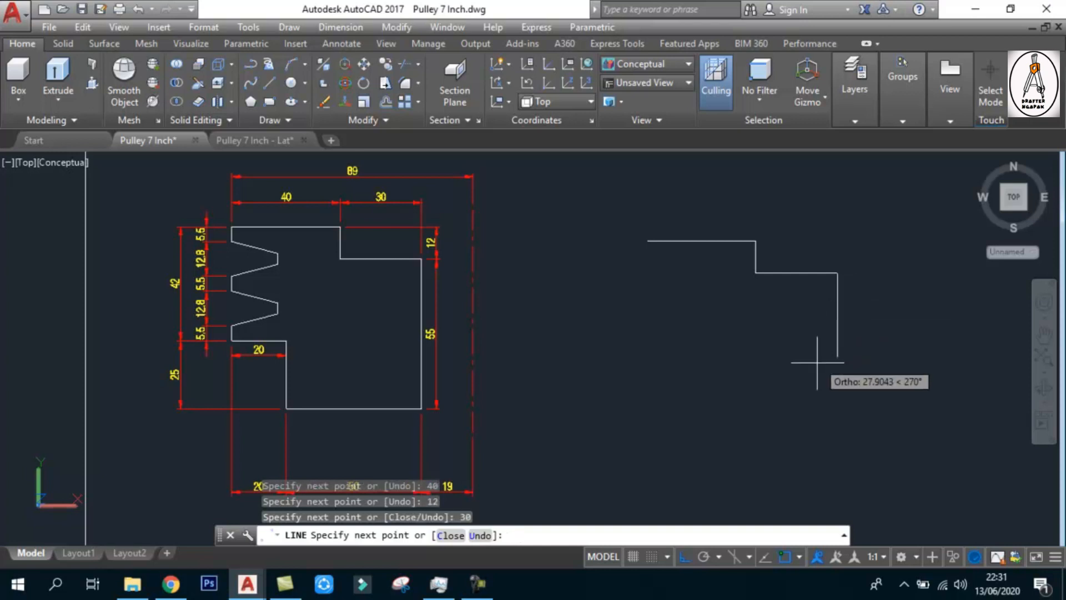
Continue the outline with segments 55 down, 50 to the left, 25 up and 20 to the left
text(55)
key(Return)
scroll(837, 405, down, 4)
scroll(543, 461, up, 3)
scroll(540, 465, down, 4)
scroll(690, 447, up, 2)
text(50)
key(Return)
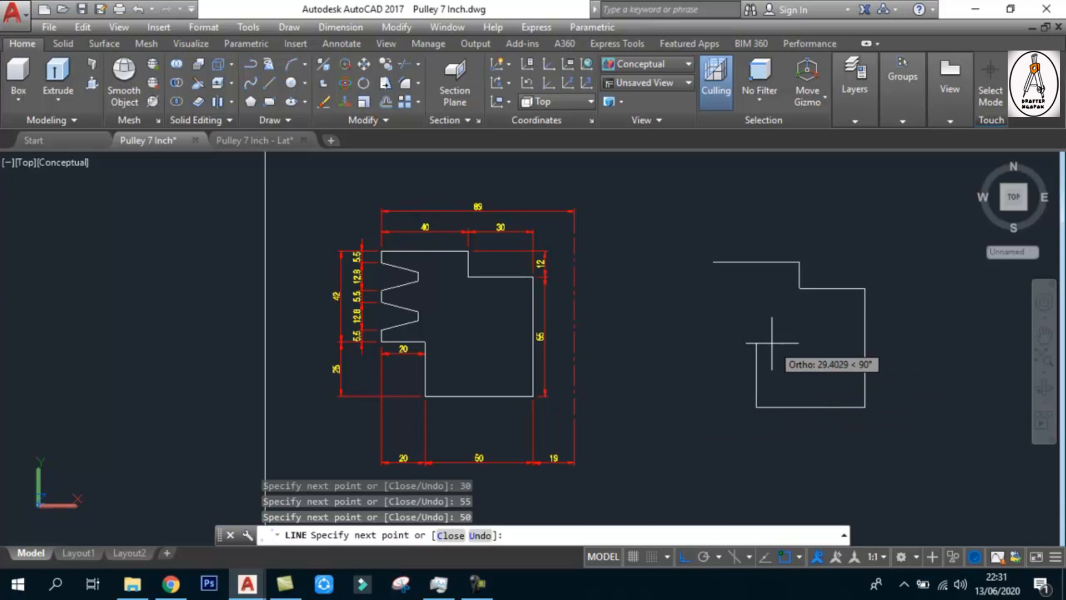
text(25)
key(Return)
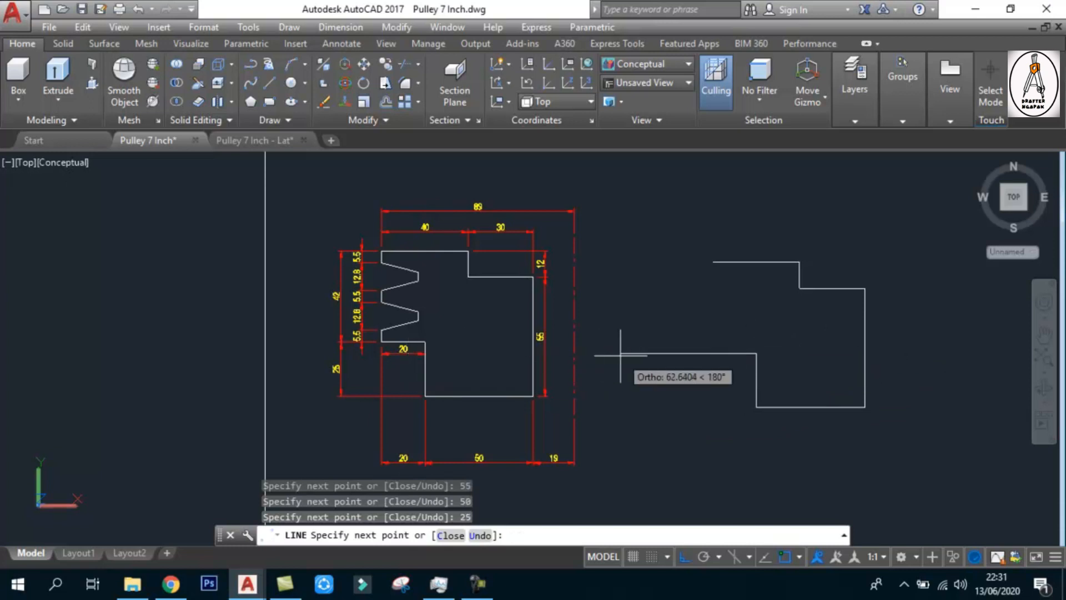
text(20)
key(Return)
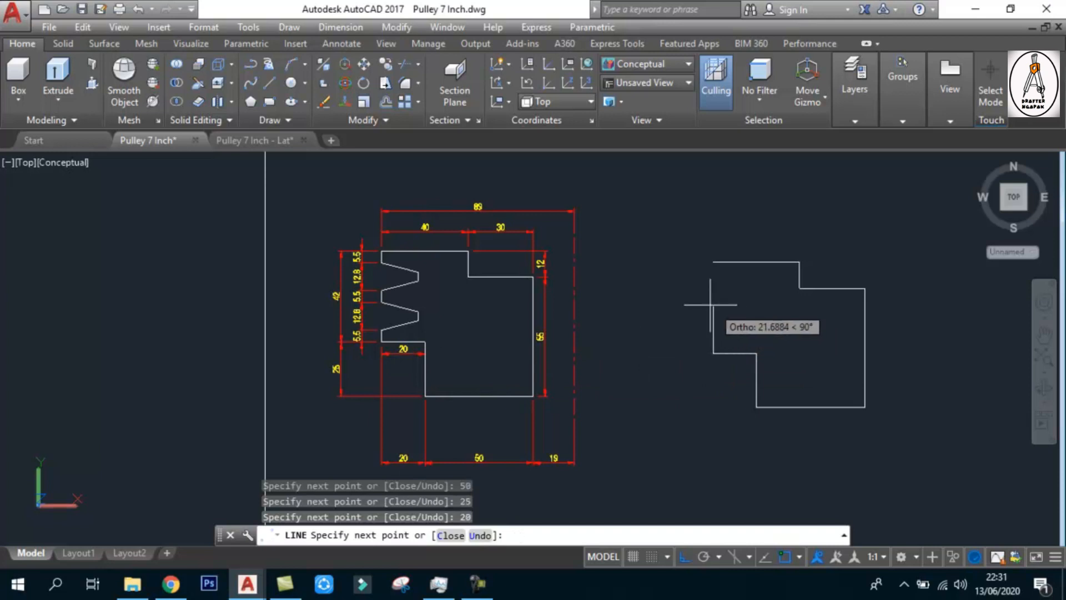
scroll(710, 304, up, 1)
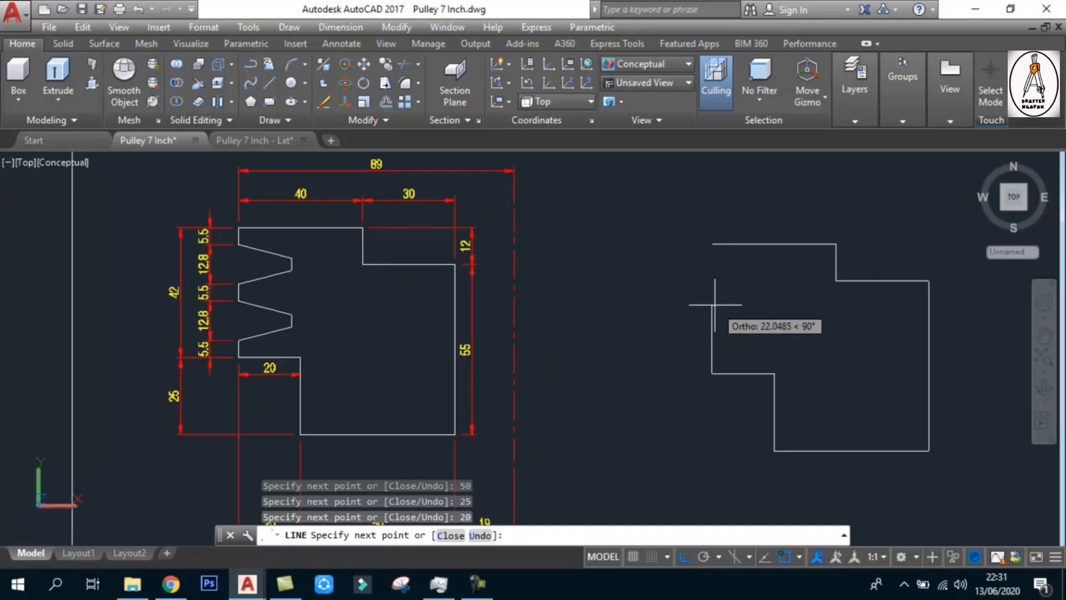
text(55)
key(Return)
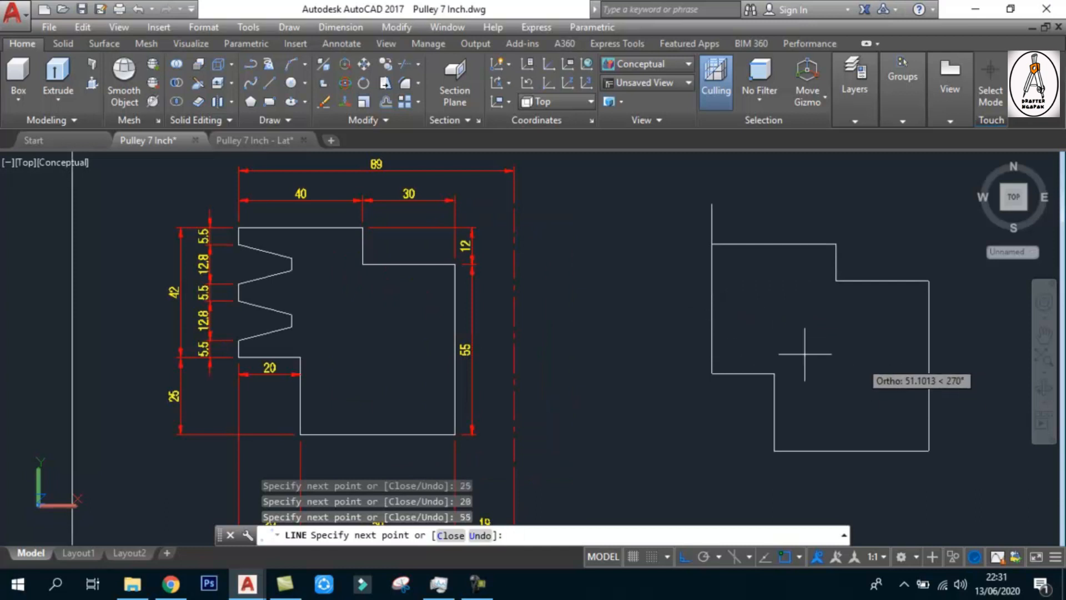
text(u)
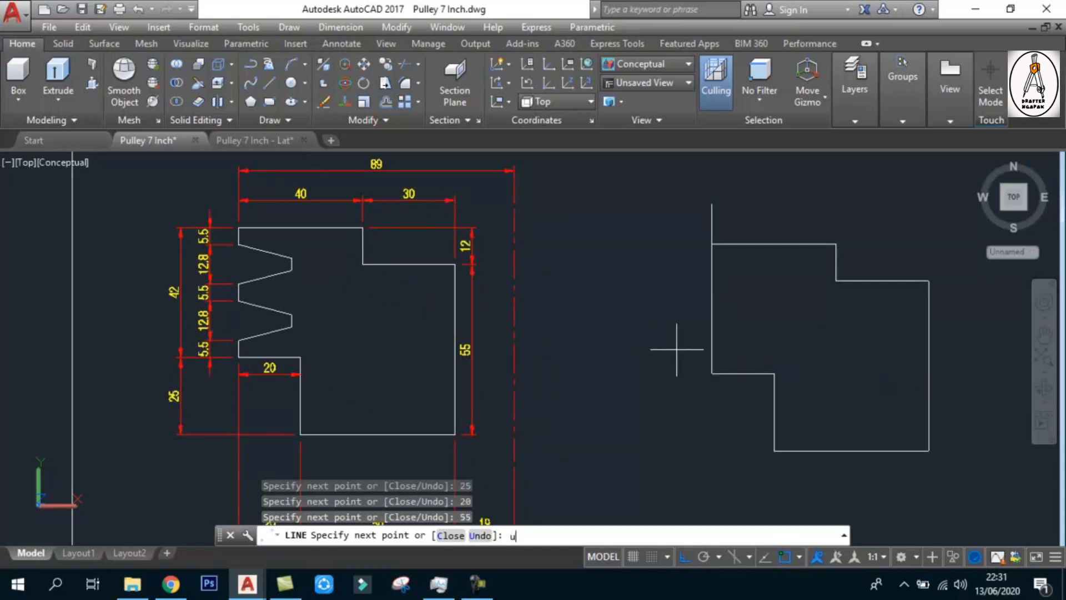
key(Return)
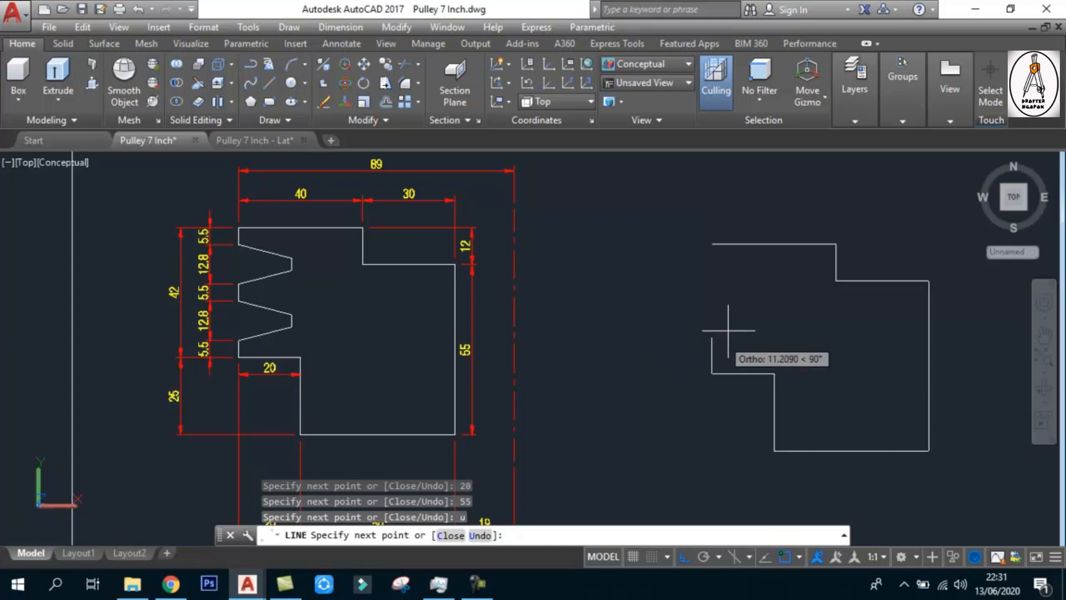
Add a 5.5 vertical segment upward from the outline's lower left corner and end the line
text(5)
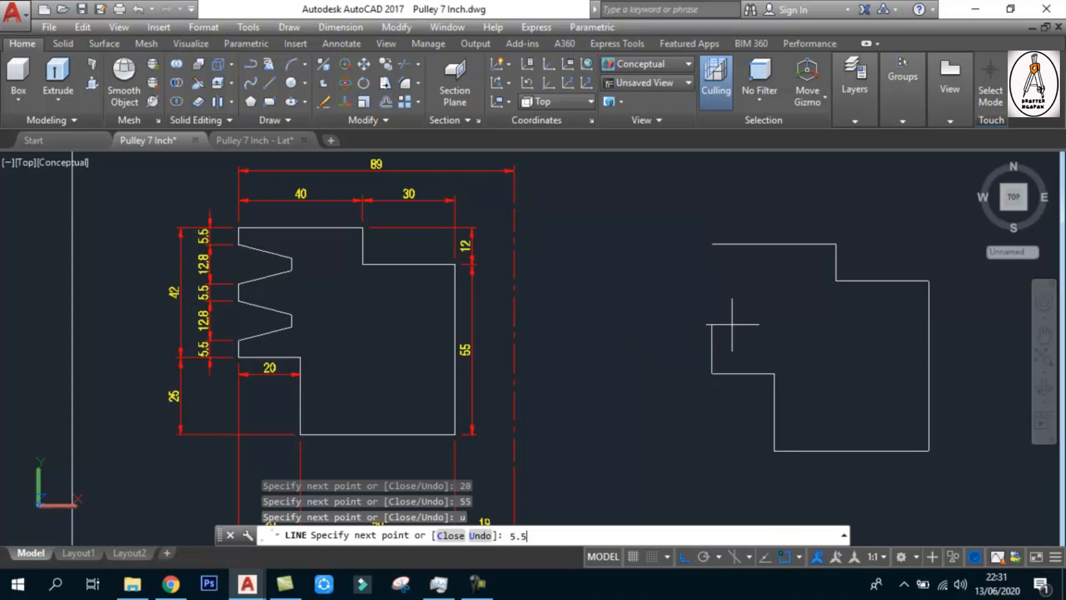
text(.5)
key(Return)
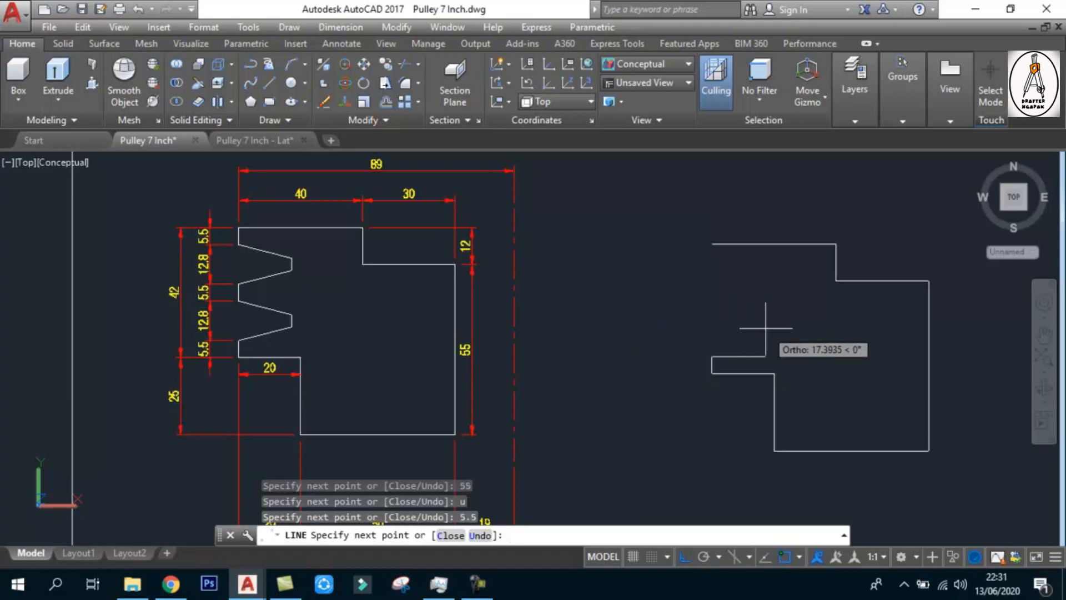
key(Escape)
key(Escape)
Add an aligned dimension to the lower slanted edge of the reference profile's lower groove, placed just inside the groove
scroll(277, 336, up, 4)
scroll(216, 333, down, 3)
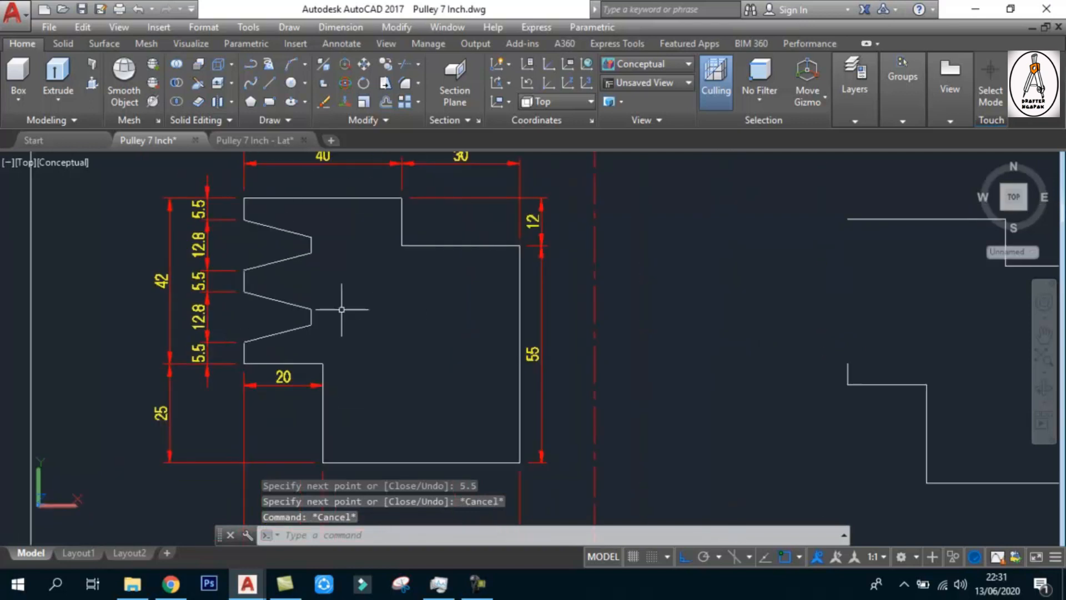
click(351, 44)
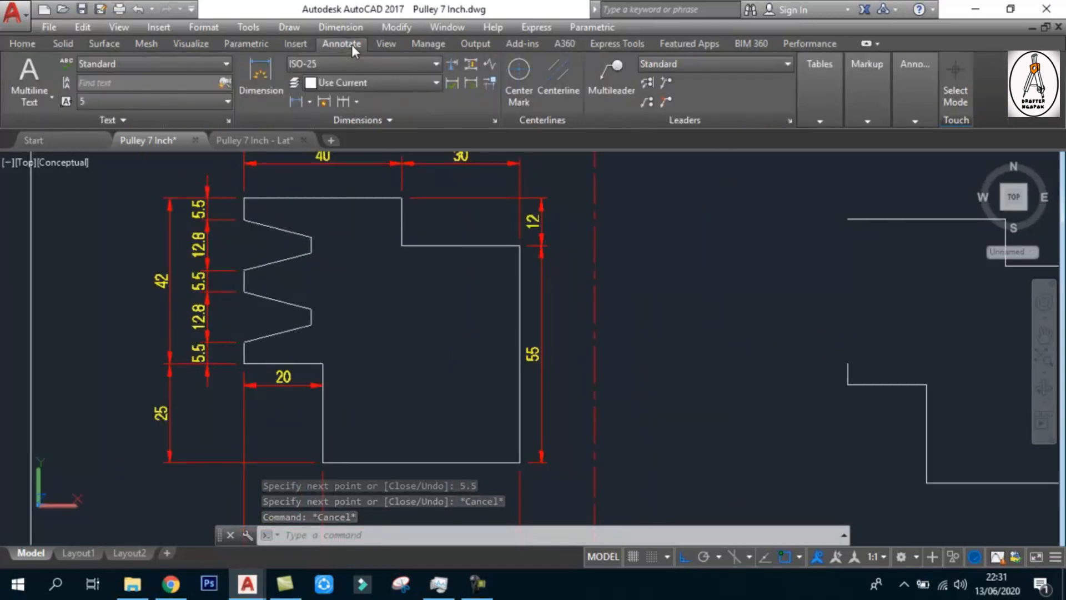
click(309, 102)
click(329, 158)
scroll(242, 353, up, 2)
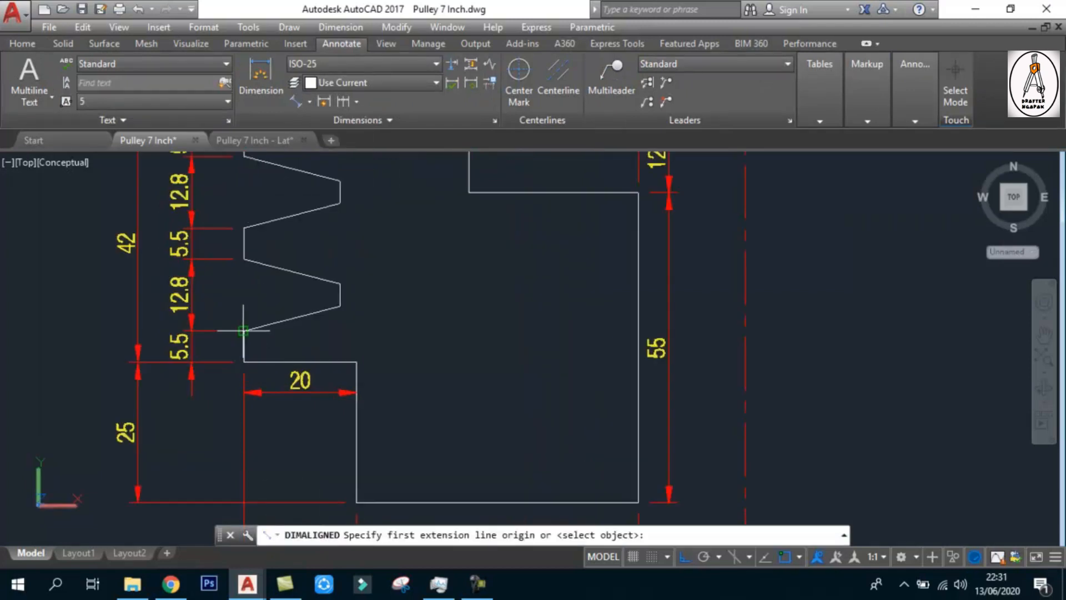
click(243, 330)
click(340, 304)
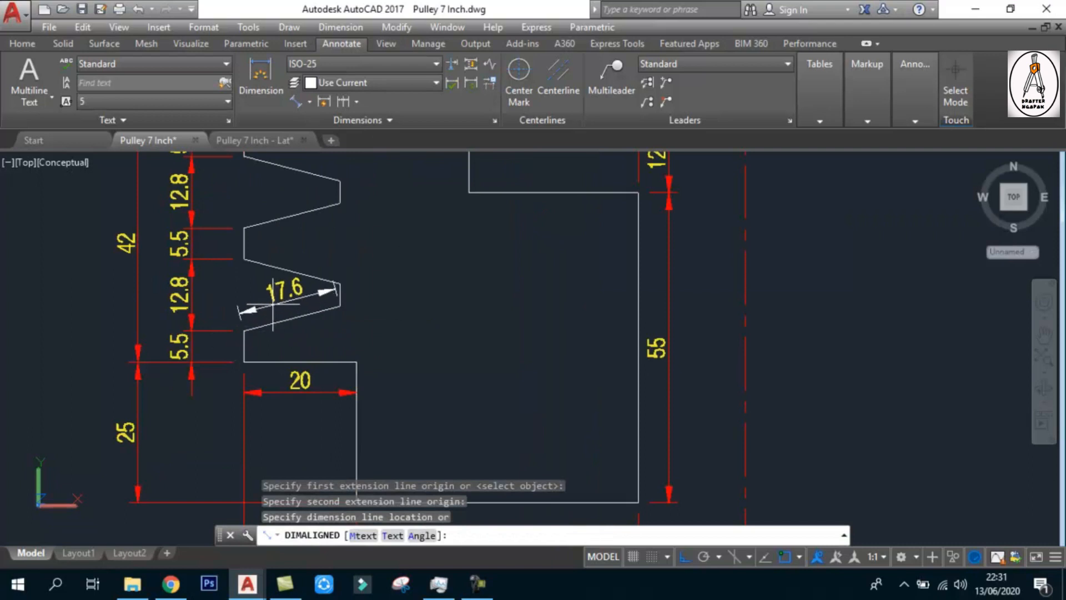
click(274, 304)
Draw a horizontal helper line from the outer end of that slanted edge, extending inward past the groove's bottom
click(311, 101)
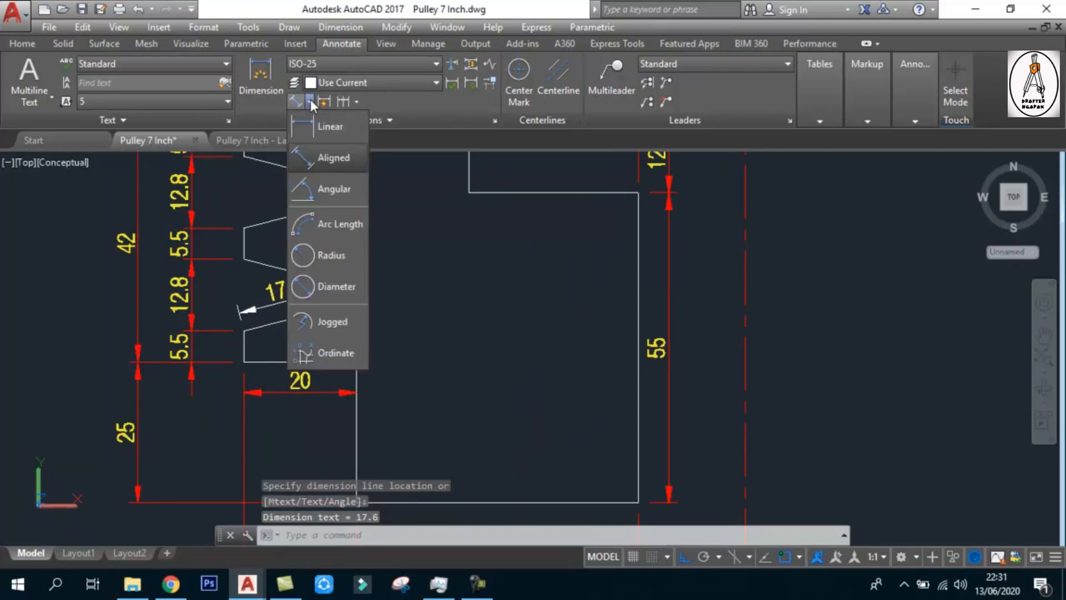
click(330, 192)
scroll(250, 361, up, 2)
key(Escape)
text(l)
key(Return)
click(244, 331)
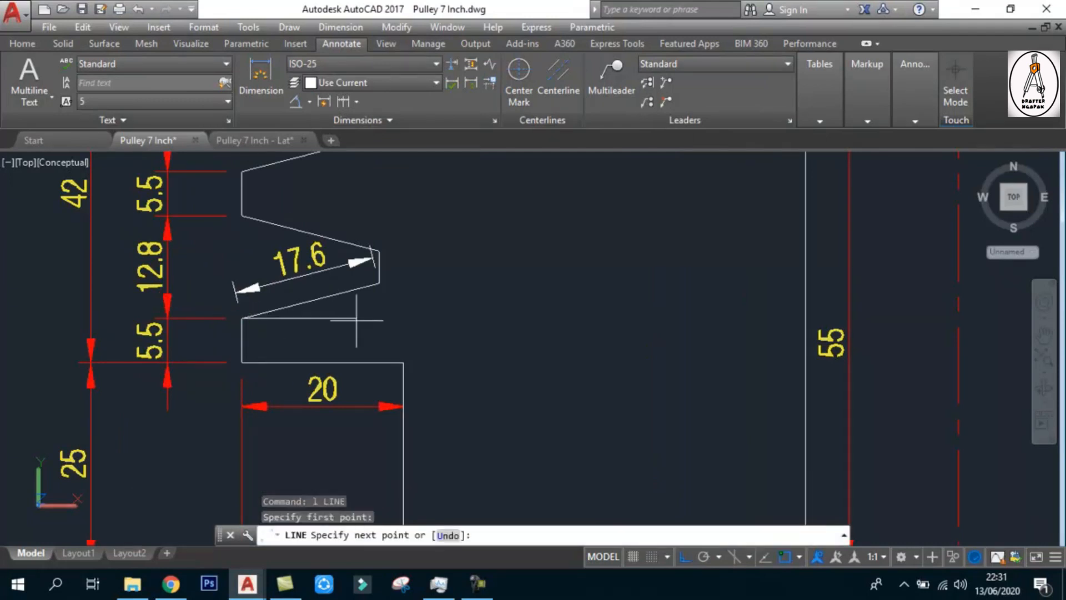
click(420, 317)
key(Escape)
Add an angular dimension of the acute angle between the helper line and the slanted groove edge, placed inward of the groove
click(295, 101)
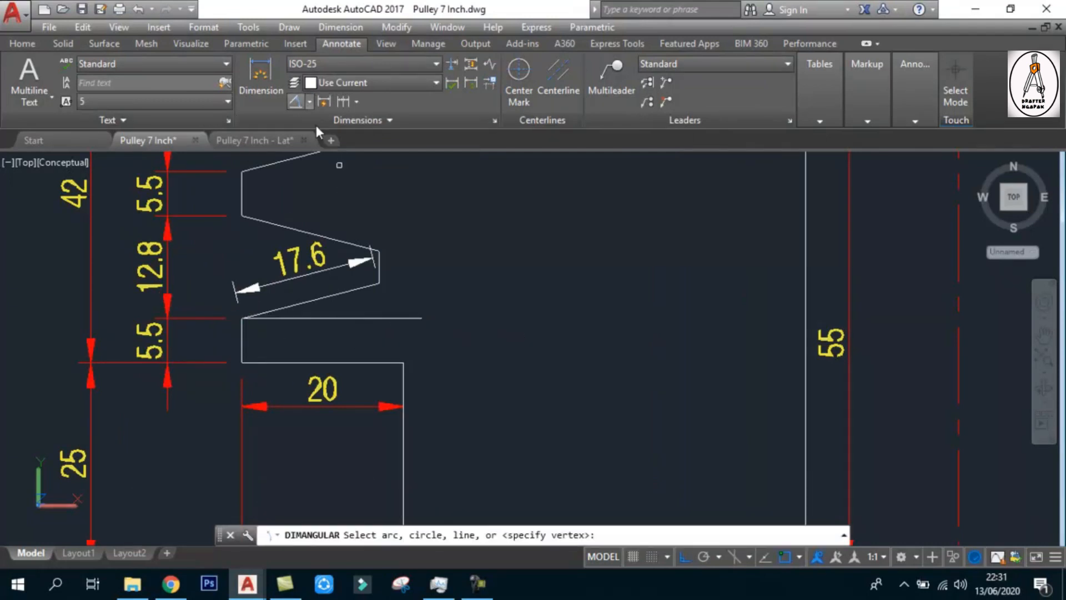
click(357, 318)
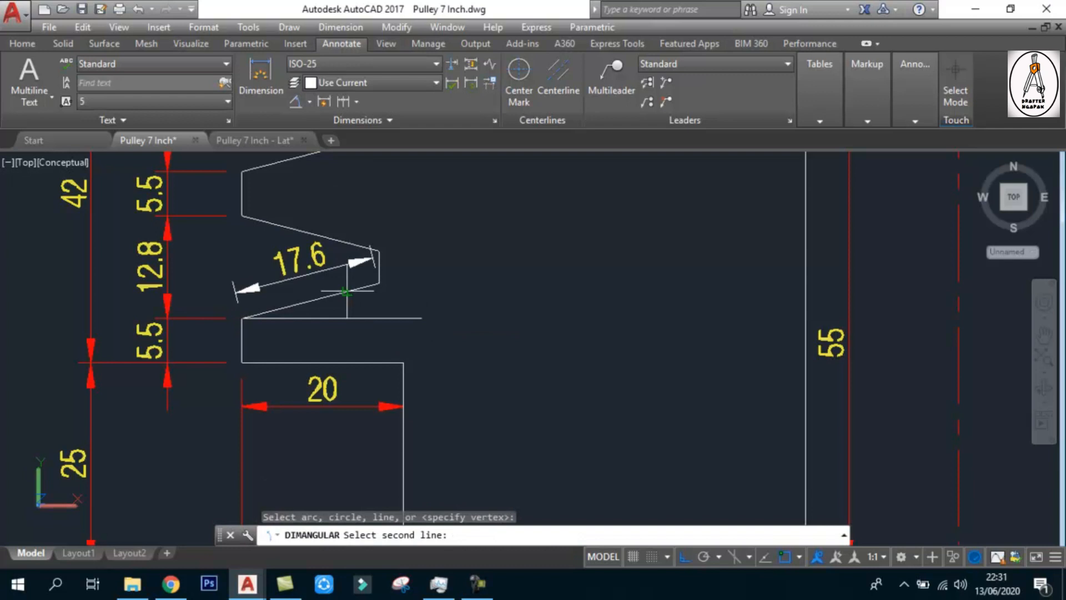
click(347, 292)
scroll(402, 305, down, 3)
scroll(424, 291, up, 1)
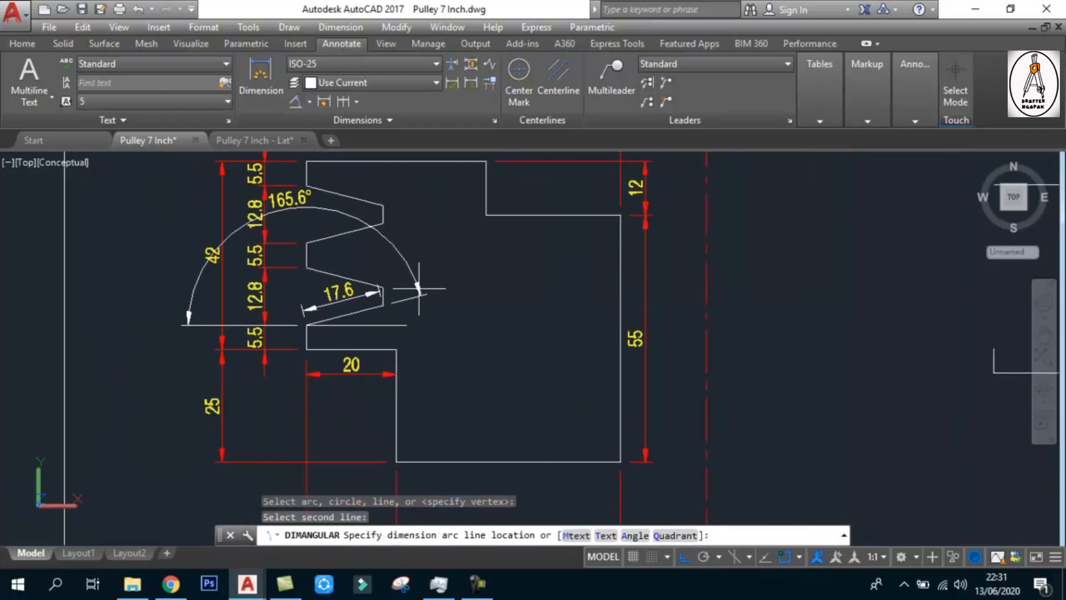
scroll(427, 302, down, 2)
click(434, 298)
scroll(400, 283, up, 2)
middle_drag(399, 276, 404, 316)
key(Escape)
Add a vertical linear dimension to the short inner edge of the upper groove
click(309, 101)
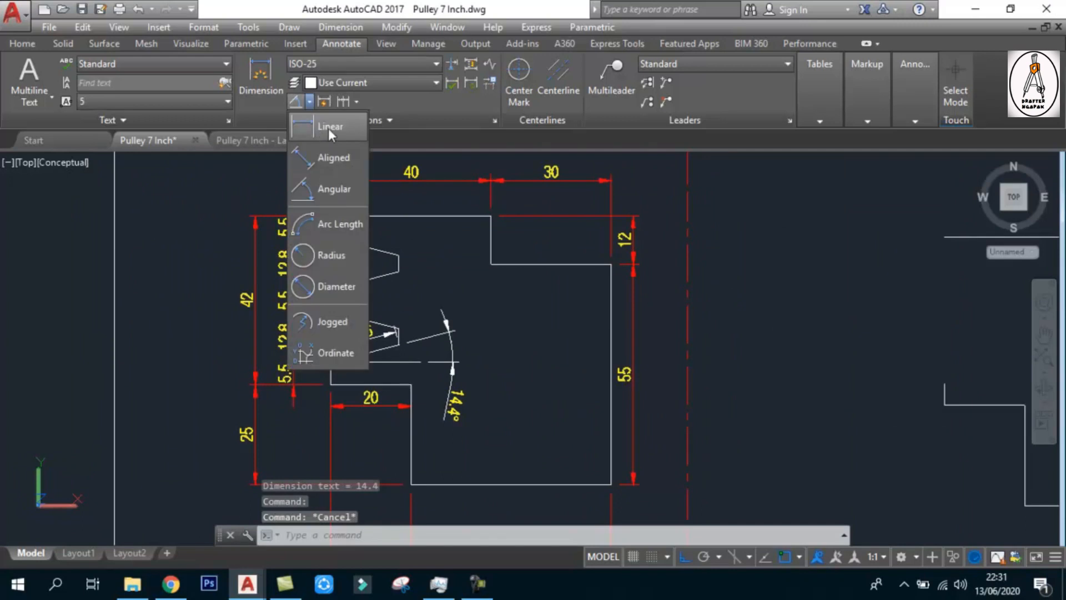
click(329, 126)
click(394, 256)
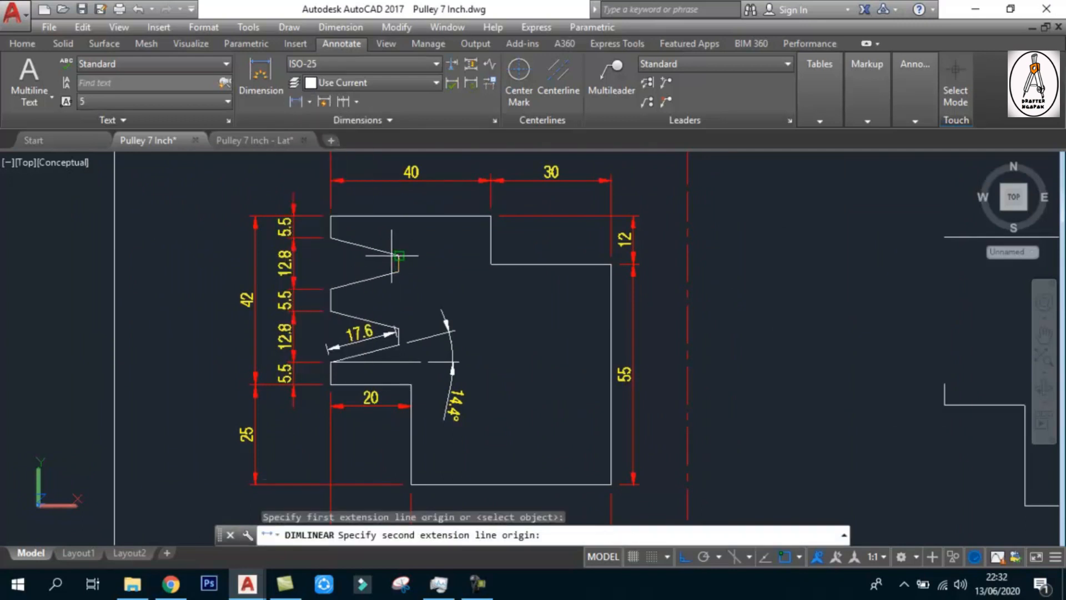
click(399, 271)
click(432, 263)
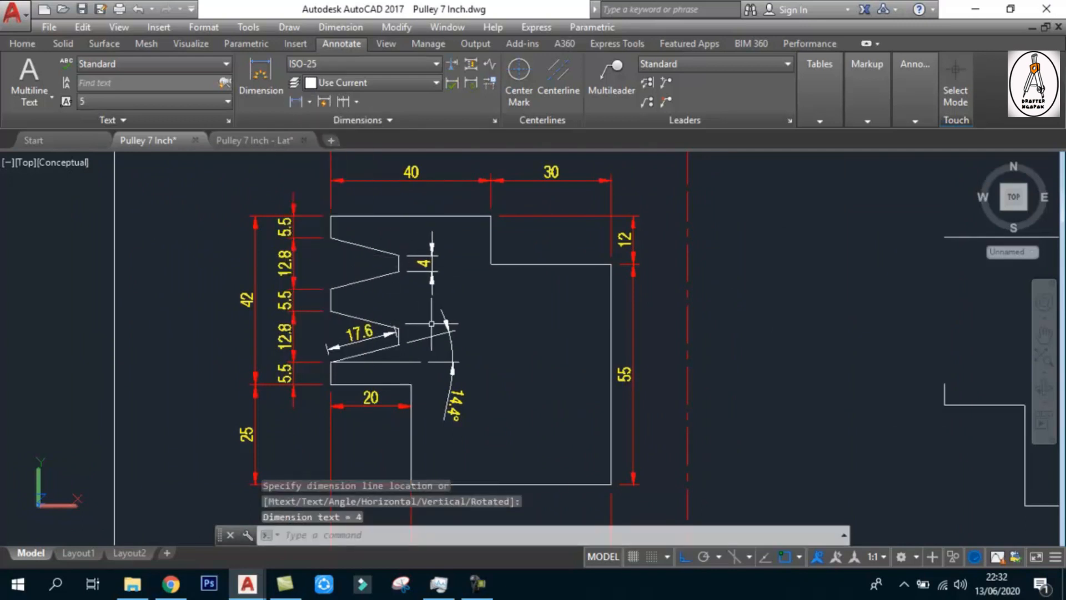
Match the properties of the 40 dimension onto the new linear, angular and aligned dimensions, and save the drawing
text(ma)
key(Return)
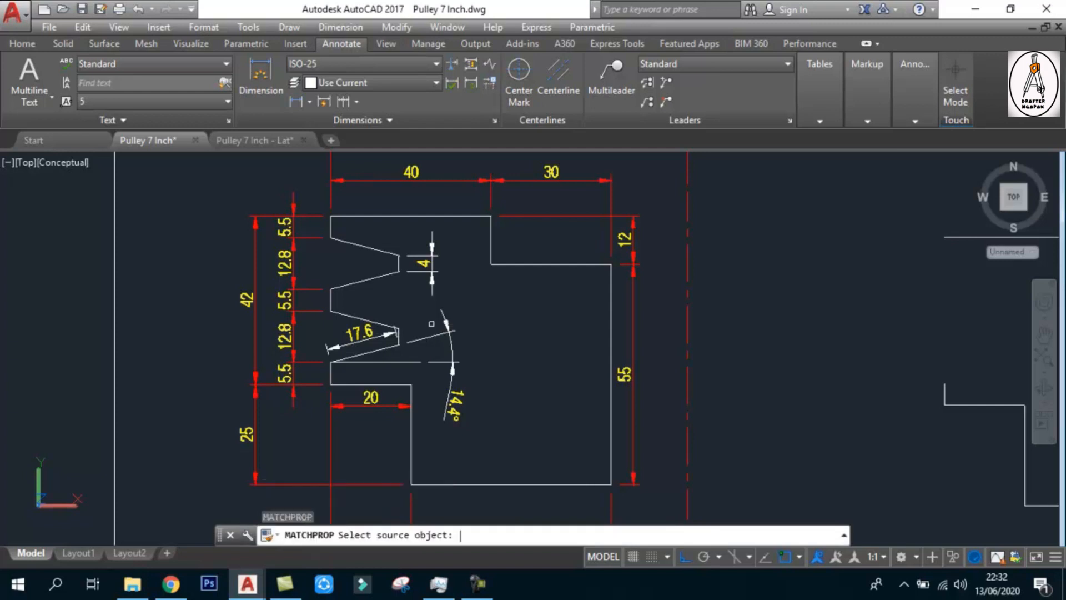
click(416, 173)
click(448, 263)
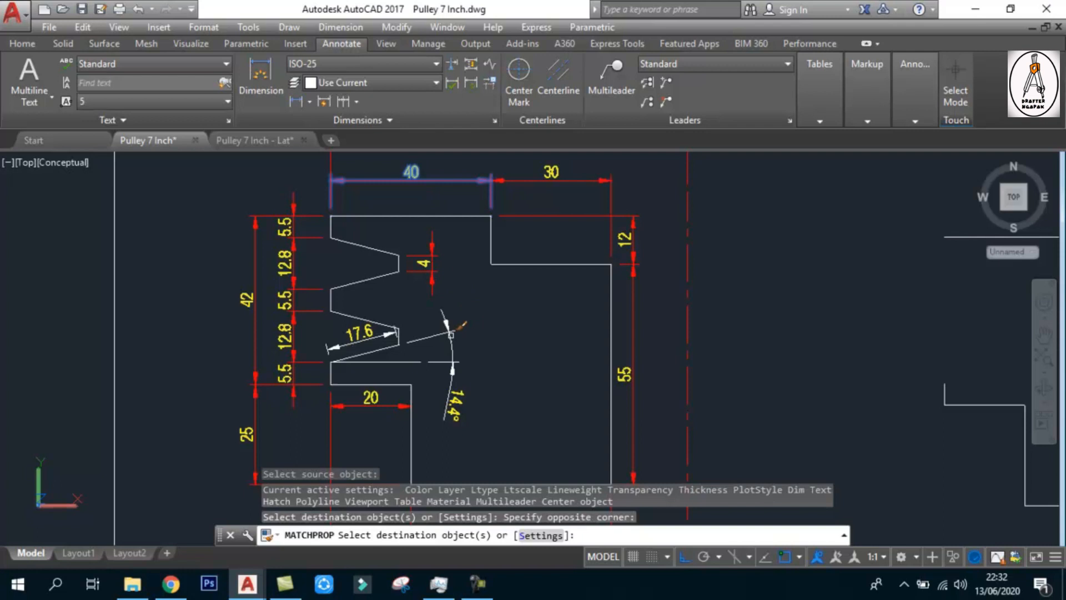
click(449, 335)
click(345, 342)
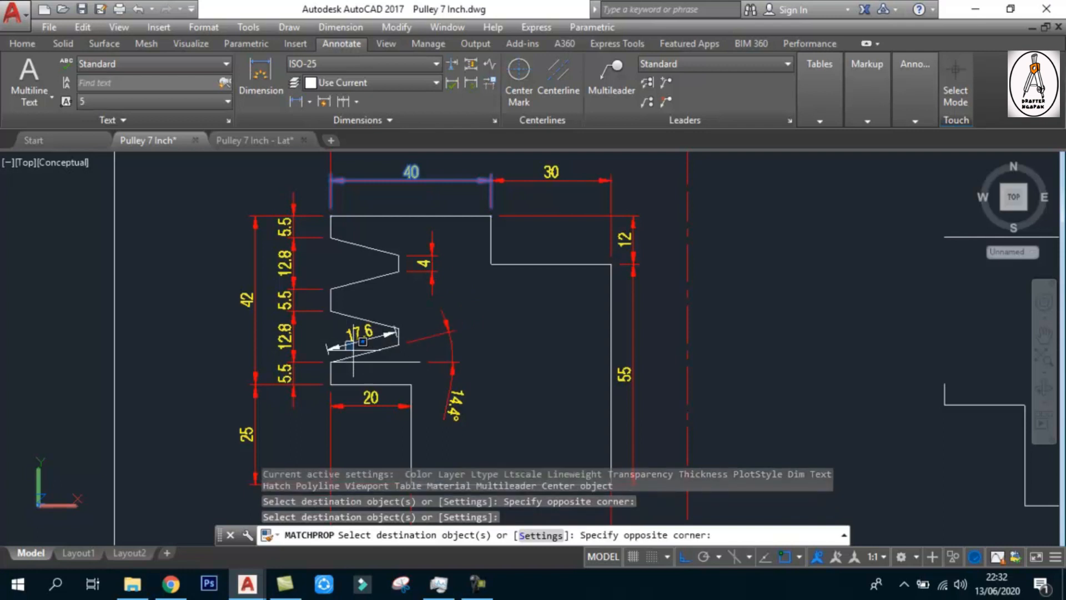
click(329, 350)
click(411, 180)
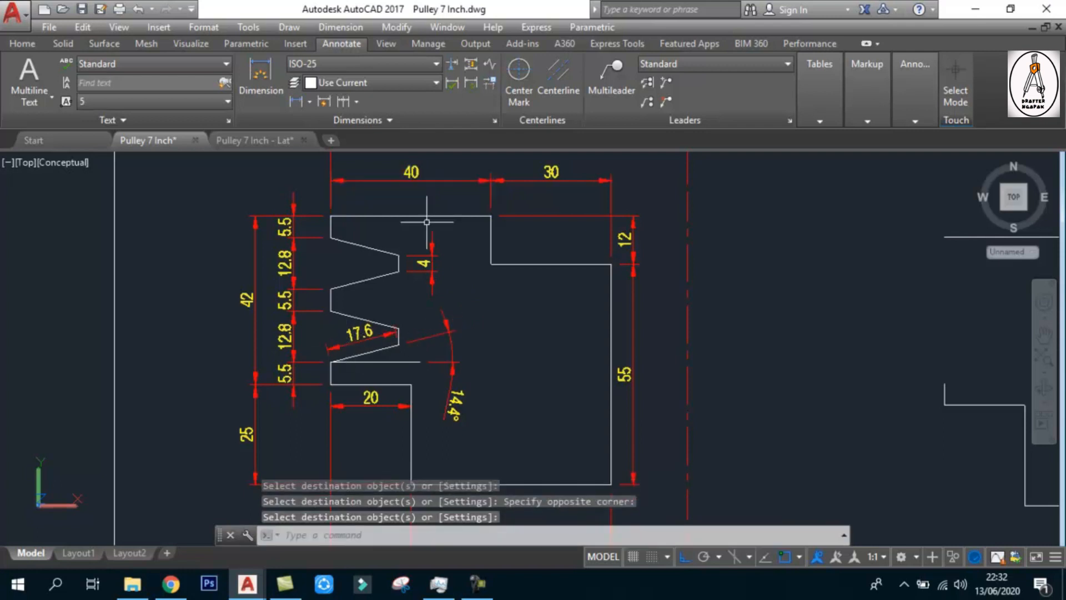
key(Escape)
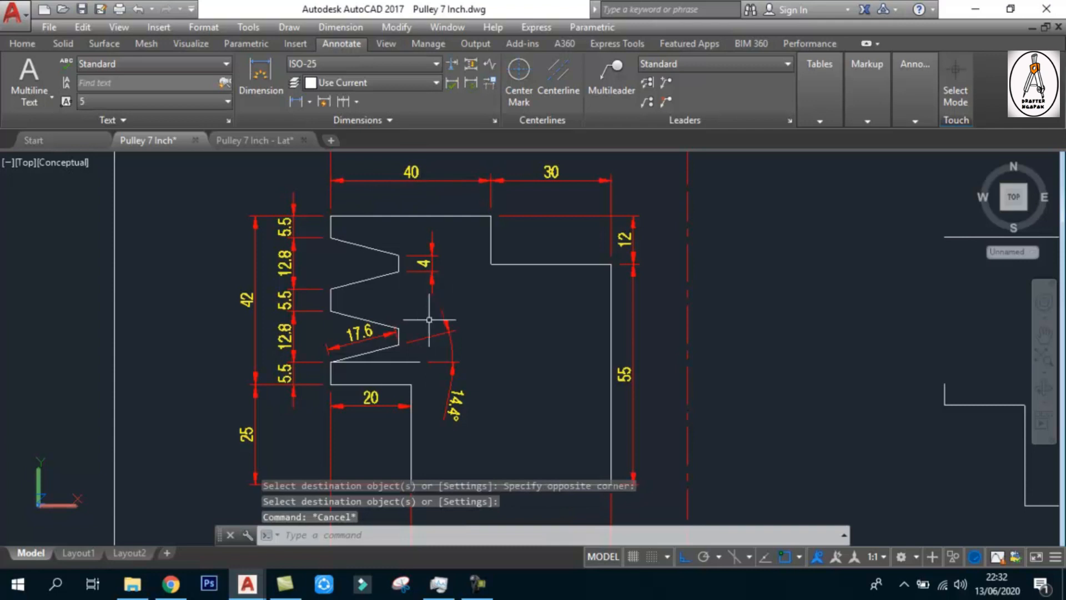
middle_drag(469, 337, 348, 338)
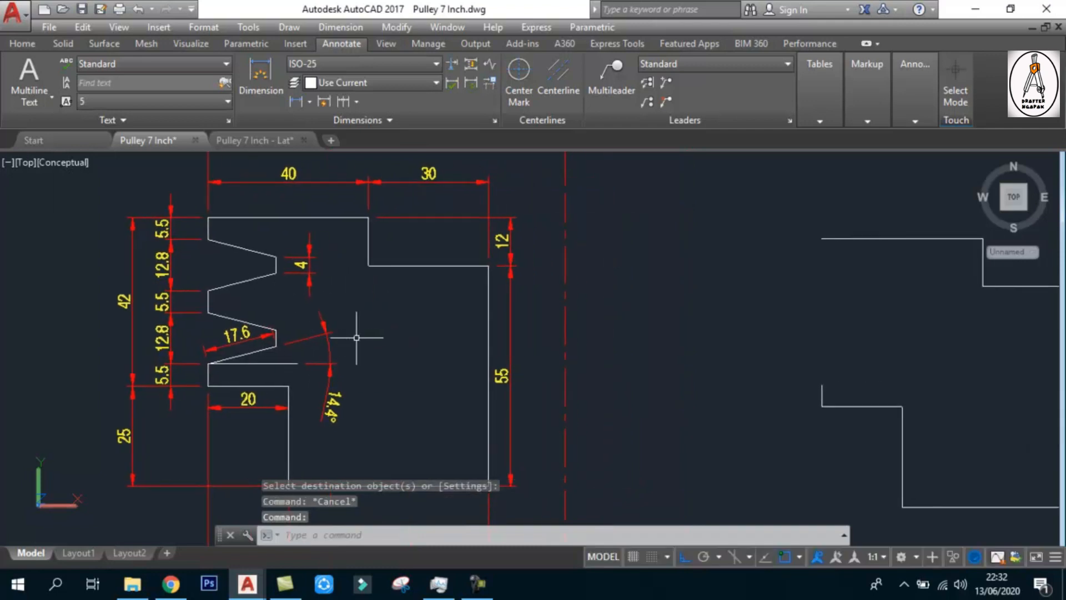
key(ctrl+s)
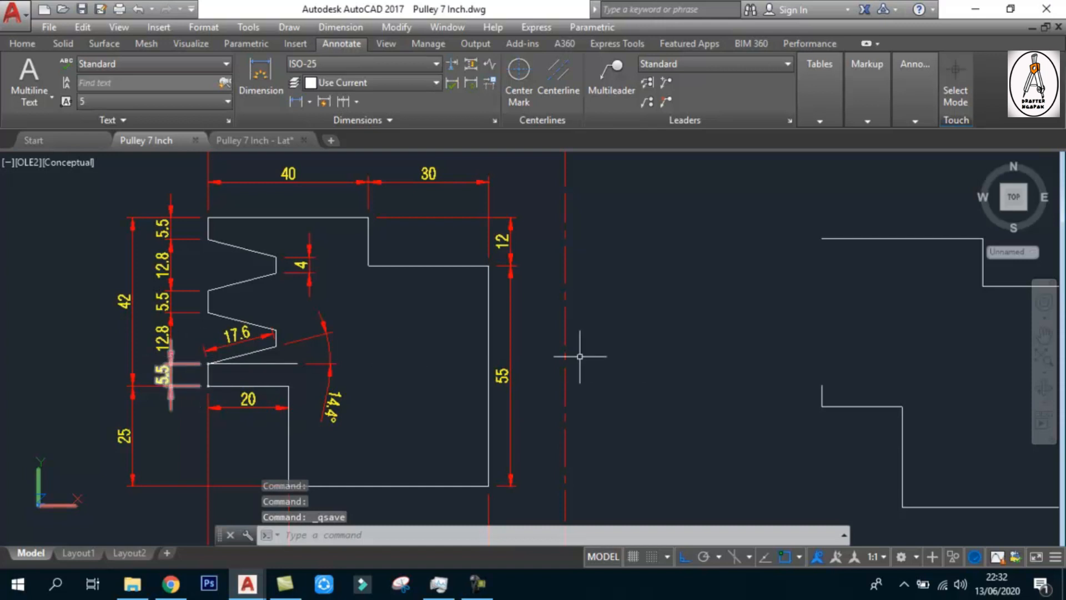
middle_drag(837, 383, 792, 366)
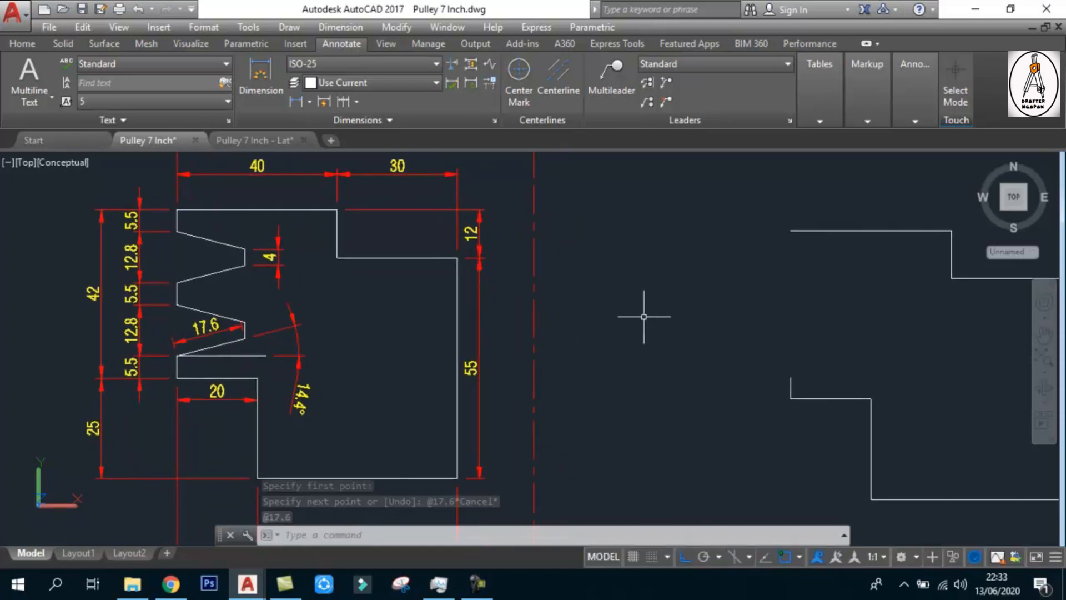
text(l)
key(Return)
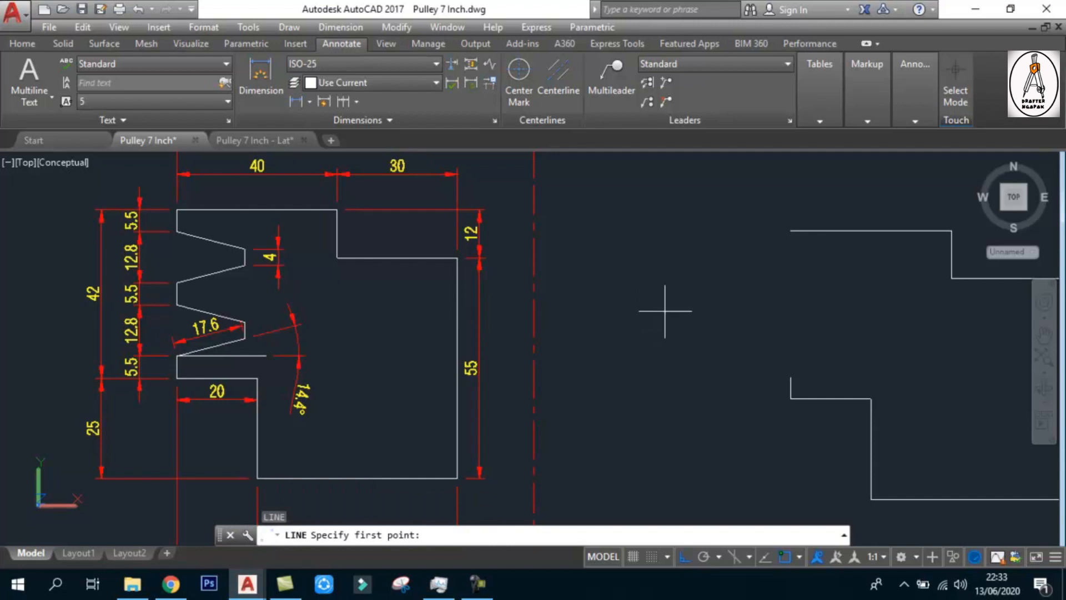
click(791, 377)
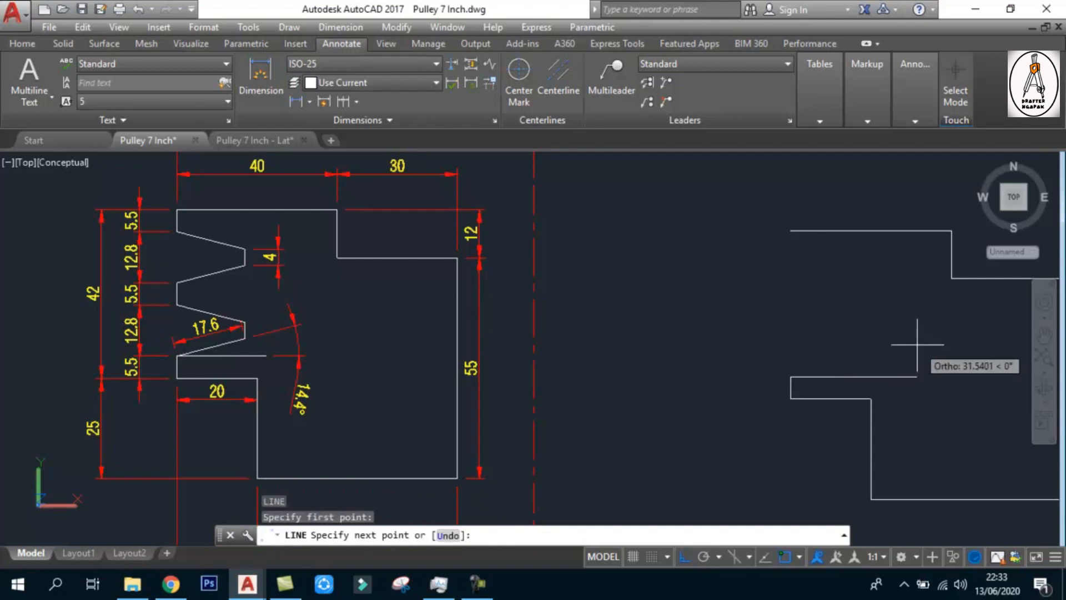
key(F8)
text(@17.6)
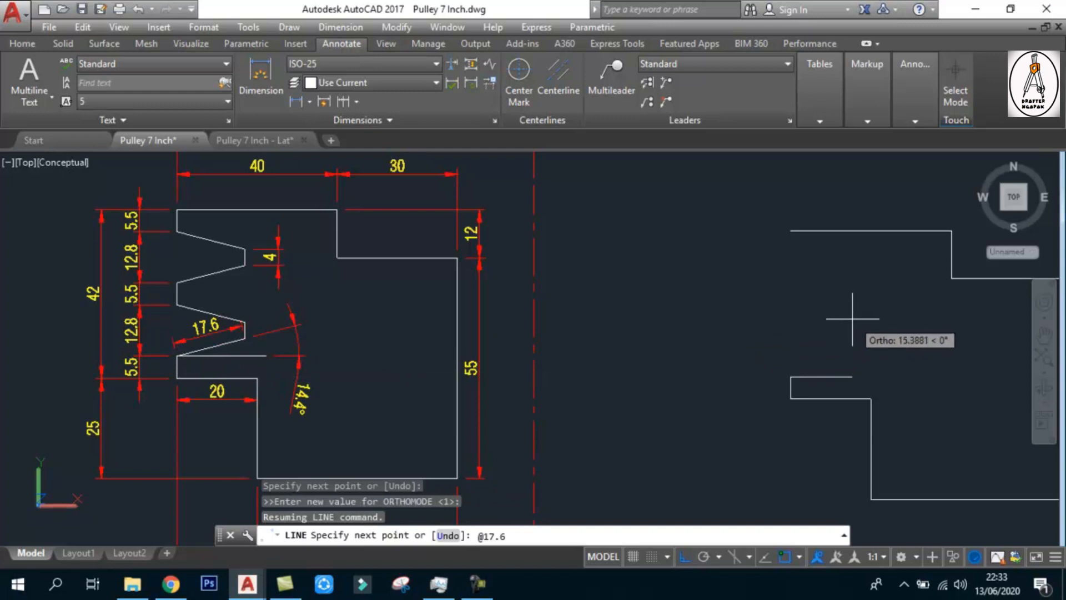
text(<)
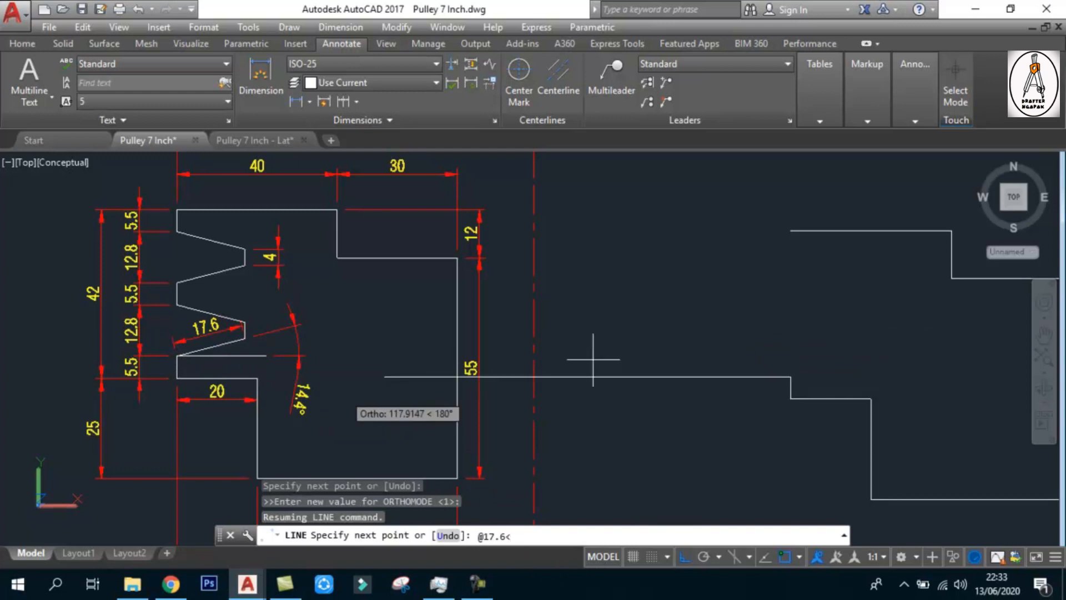
text(14.4)
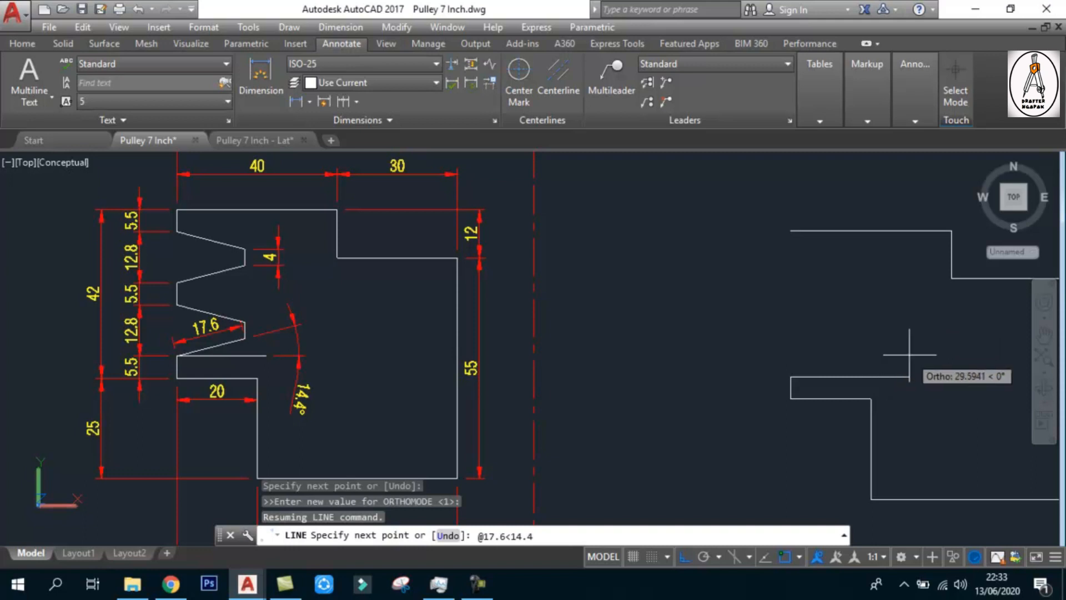
key(Return)
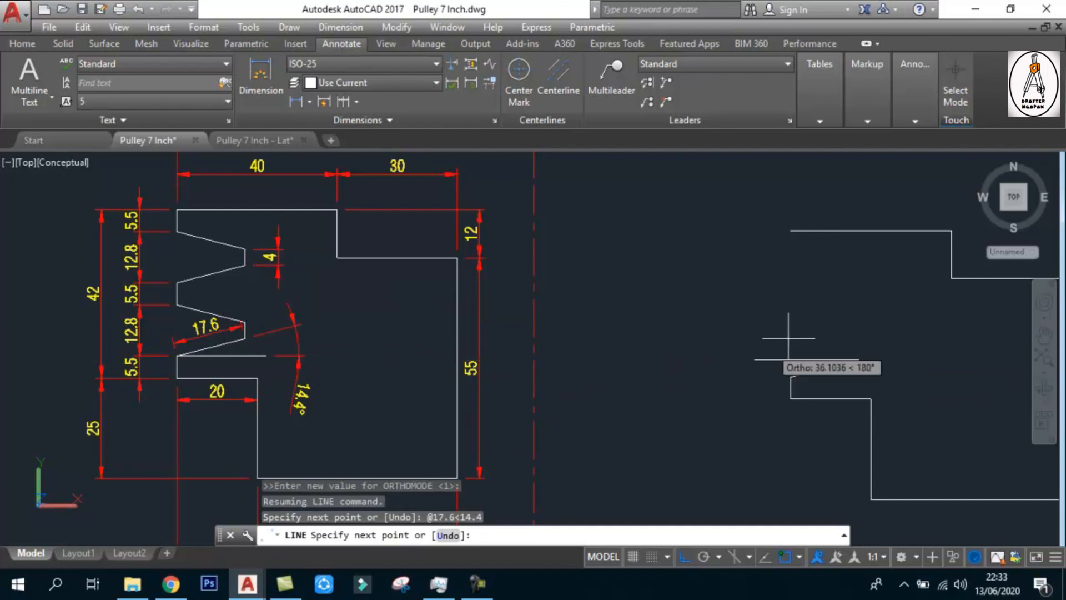
Continue the line with a 4 segment straight up, end it, and save the drawing
text(4)
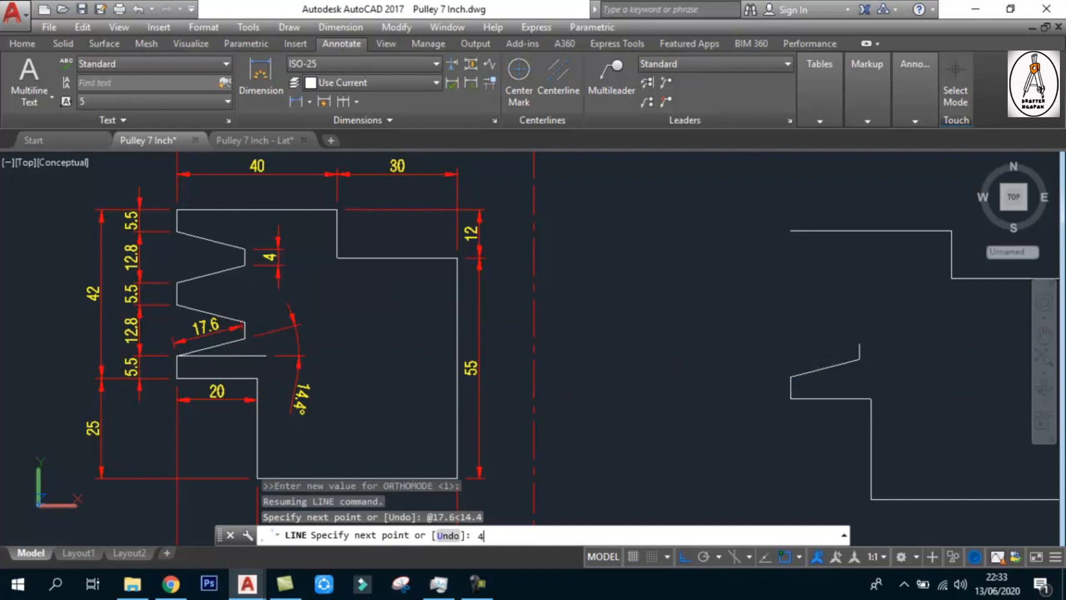
key(Return)
key(Escape)
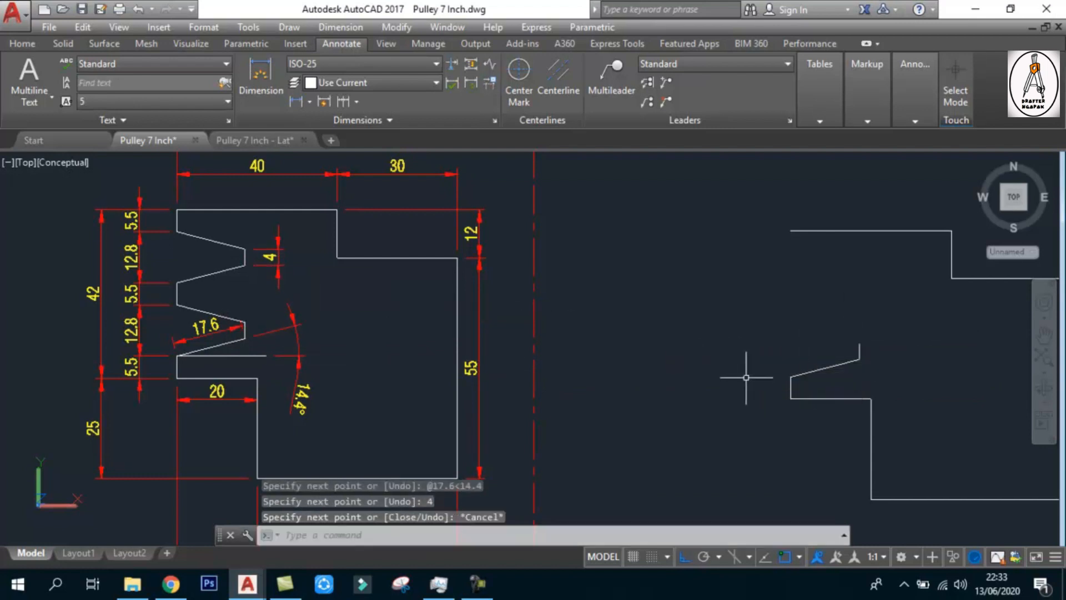
key(ctrl+s)
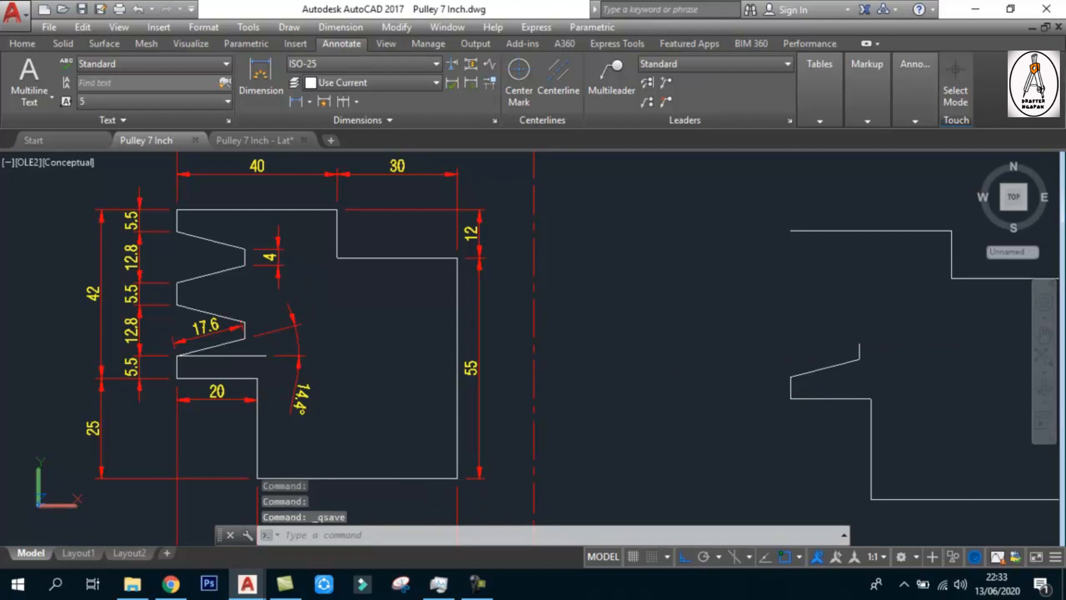
middle_drag(605, 326, 587, 321)
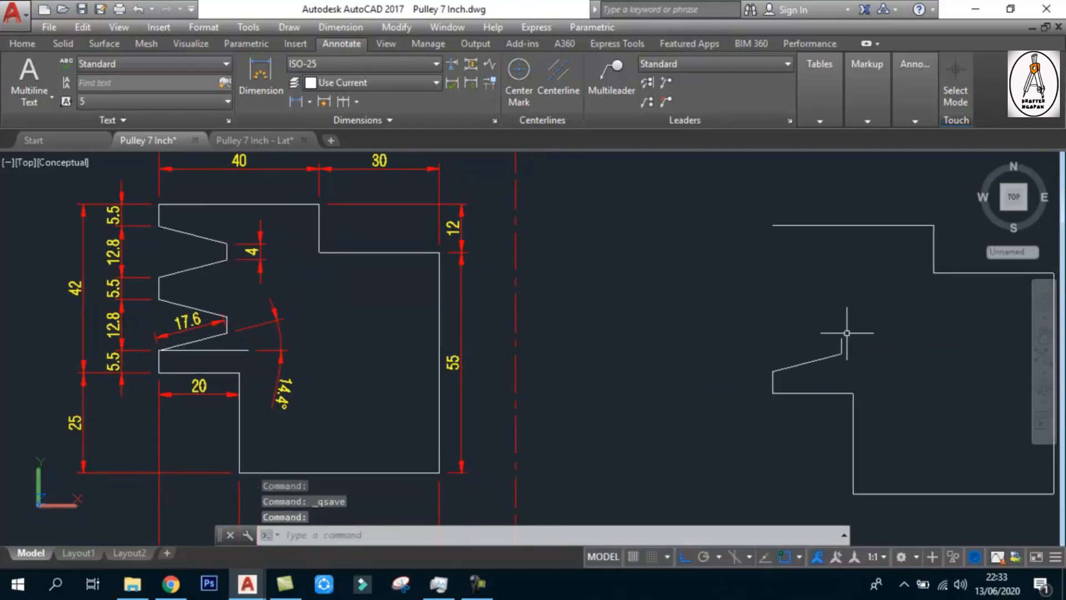
text(mi)
key(Return)
click(827, 354)
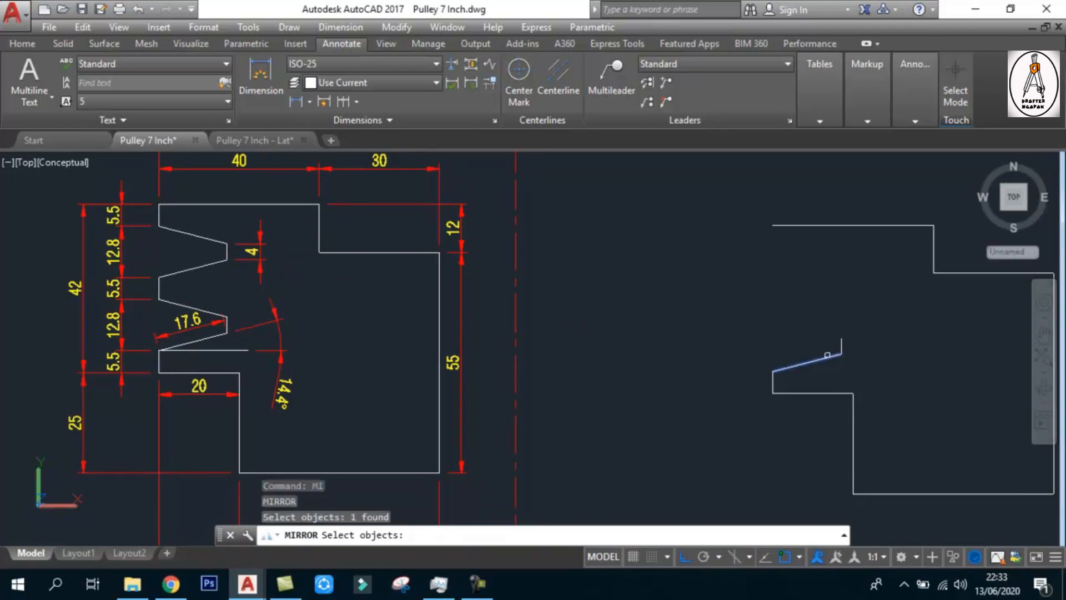
key(Return)
scroll(841, 346, up, 3)
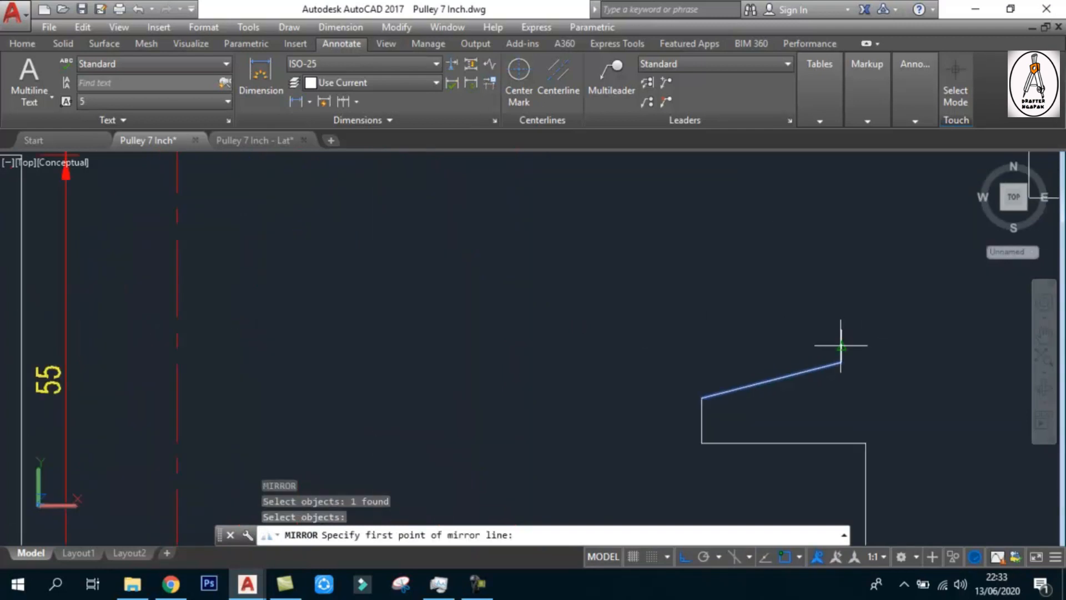
click(841, 345)
key(Escape)
key(Escape)
key(Escape)
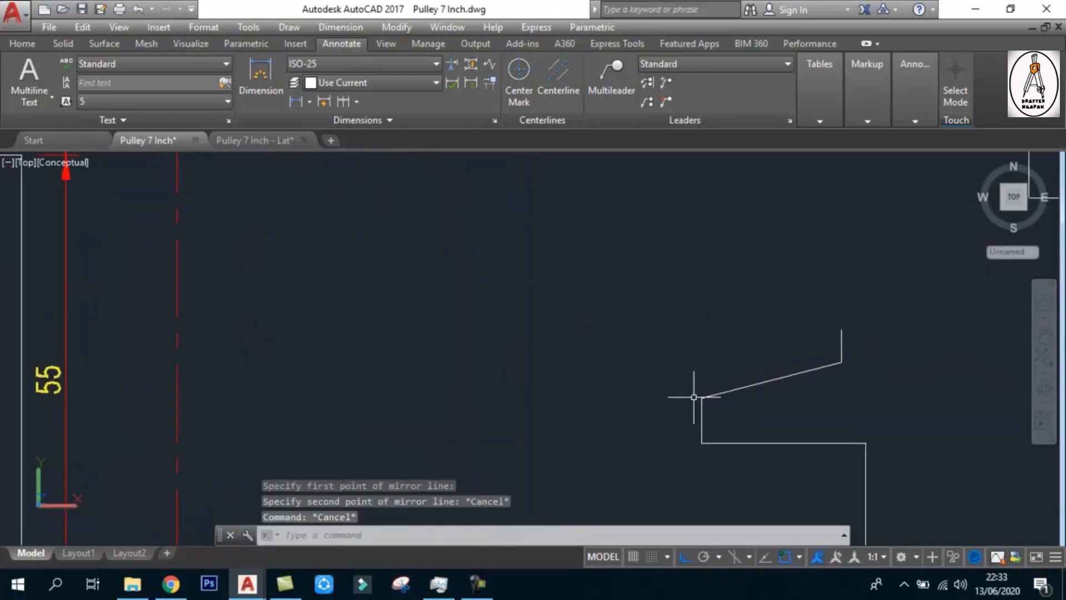
key(Return)
click(731, 424)
key(Escape)
key(Escape)
key(Escape)
key(Escape)
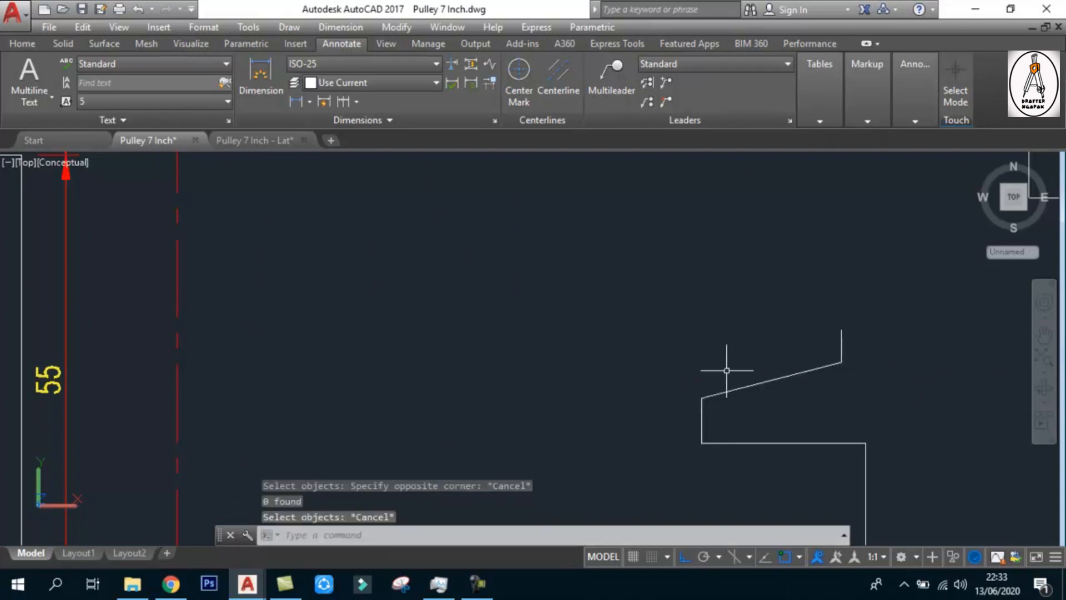
Mirror the new outline's sloped groove line and 5.5 segment about a horizontal line through the midpoint of the 4 segment, keeping the originals
text(mi)
key(Return)
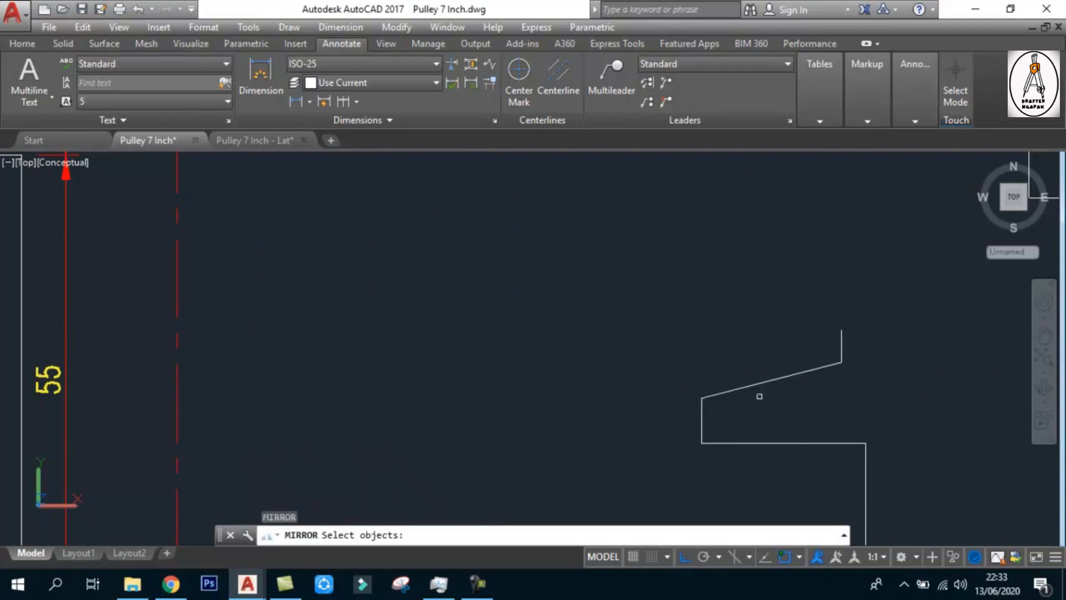
drag(759, 439, 649, 361)
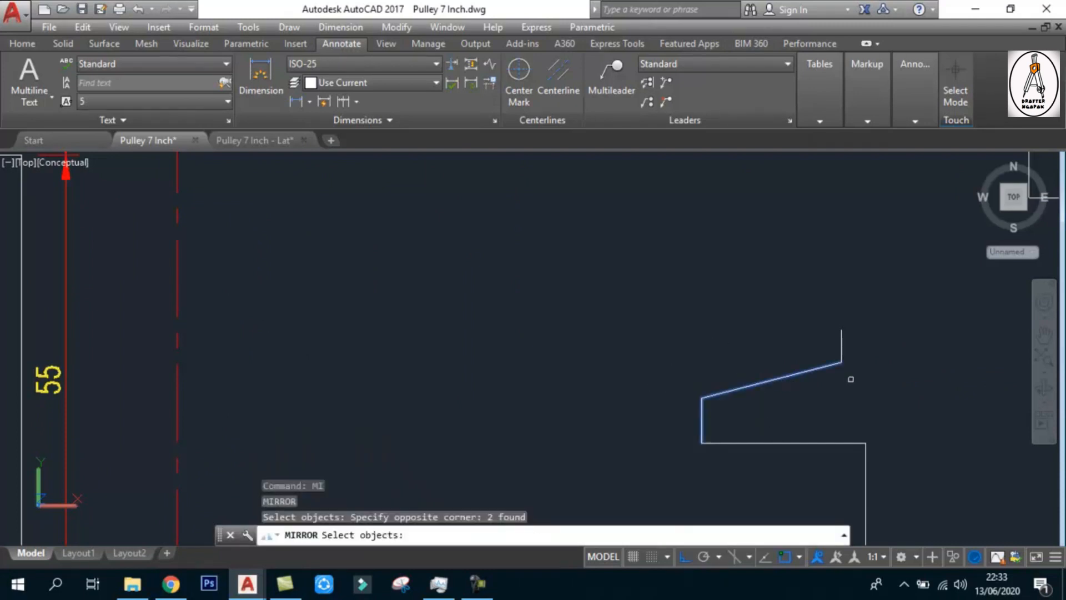
key(Return)
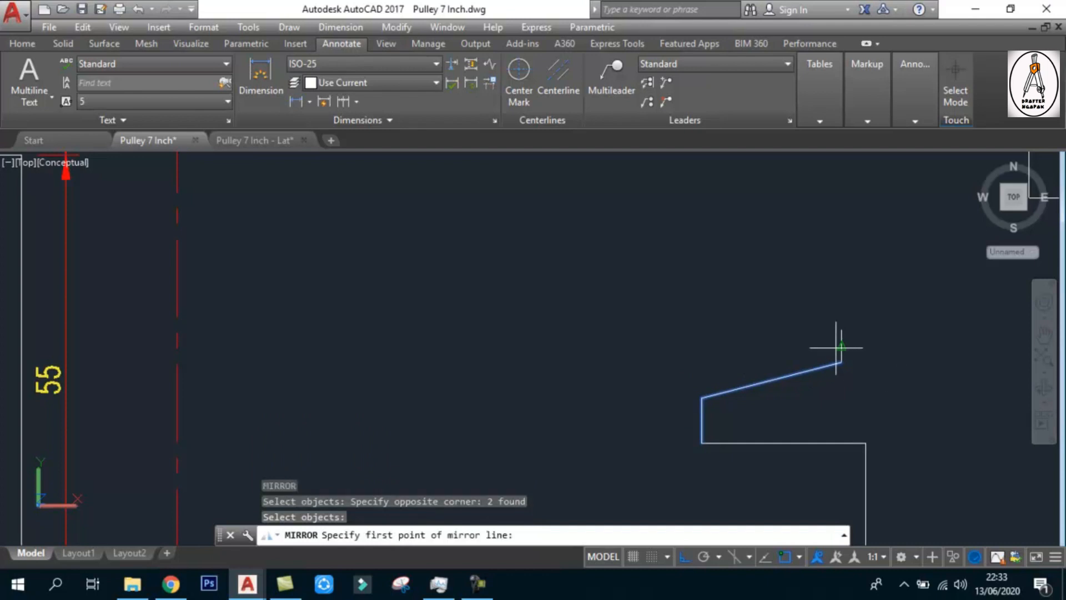
click(841, 345)
scroll(841, 345, down, 2)
click(944, 345)
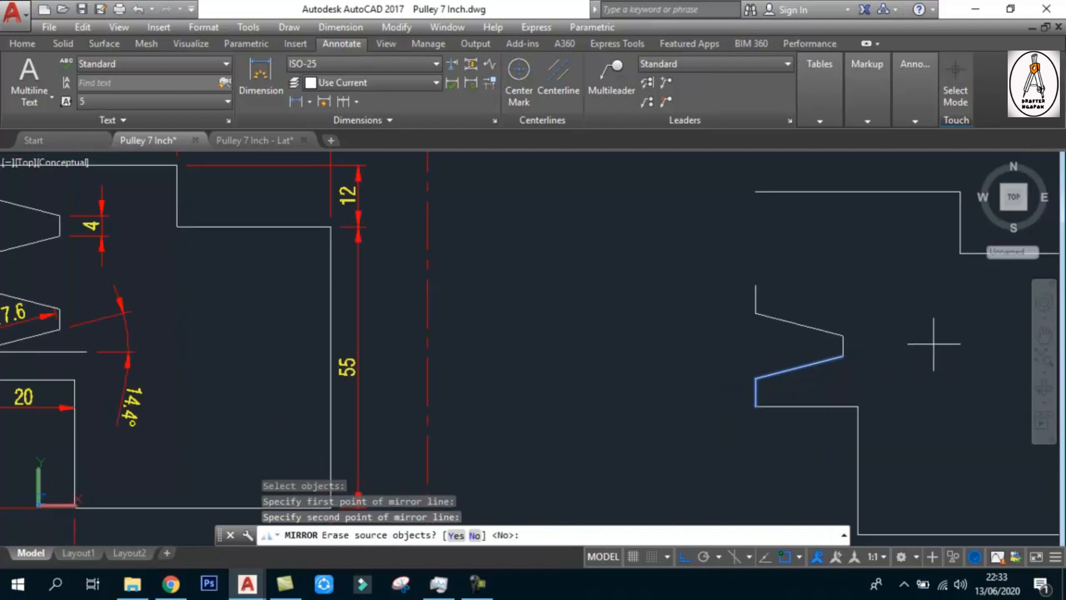
key(Return)
scroll(947, 373, down, 2)
scroll(813, 334, up, 2)
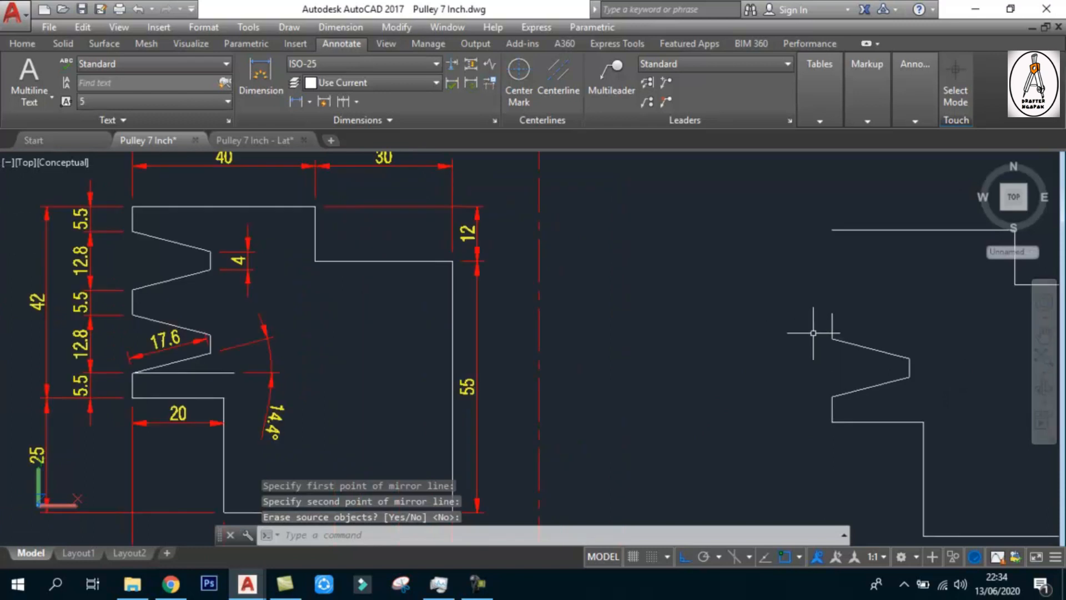
Mirror the completed lower groove and bottom 5.5 segment about a horizontal line through the middle 5.5 segment's midpoint, keep the originals, and save the drawing
text(mi)
key(Return)
click(944, 405)
click(888, 344)
click(851, 404)
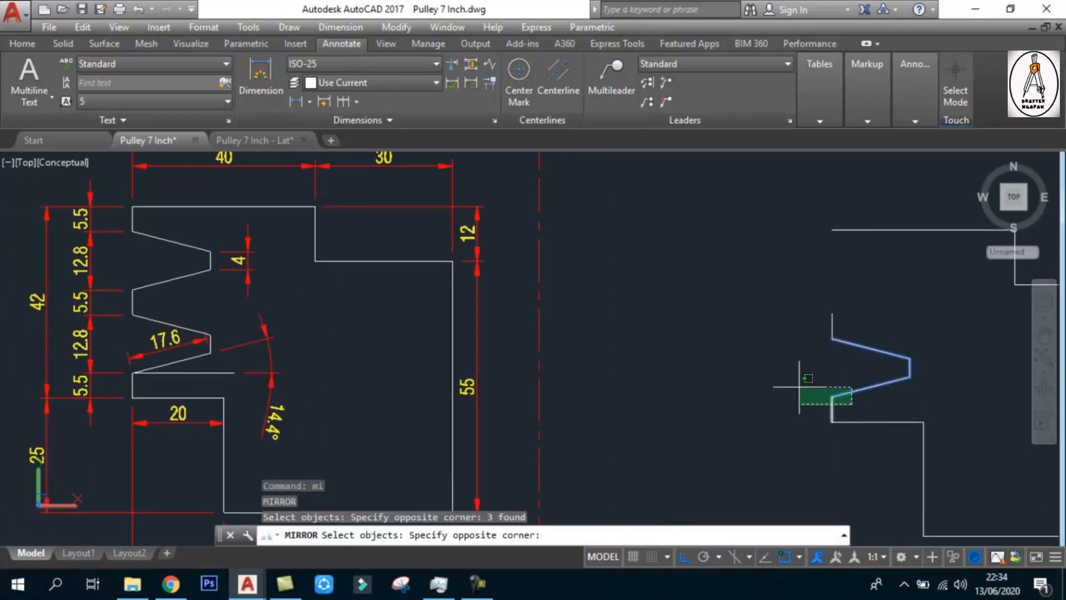
click(821, 346)
key(Return)
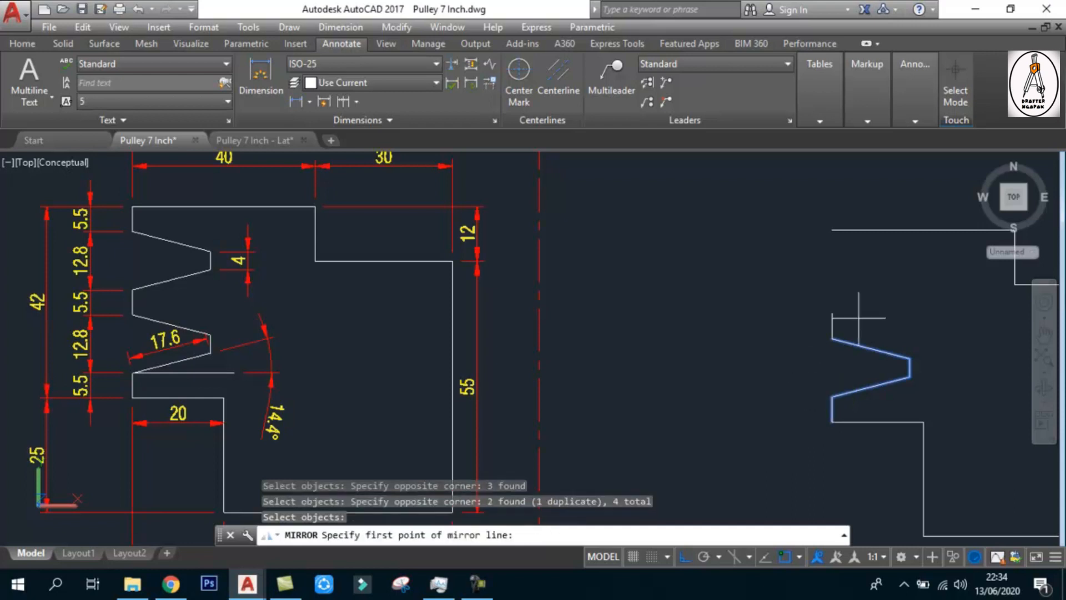
click(833, 333)
click(934, 330)
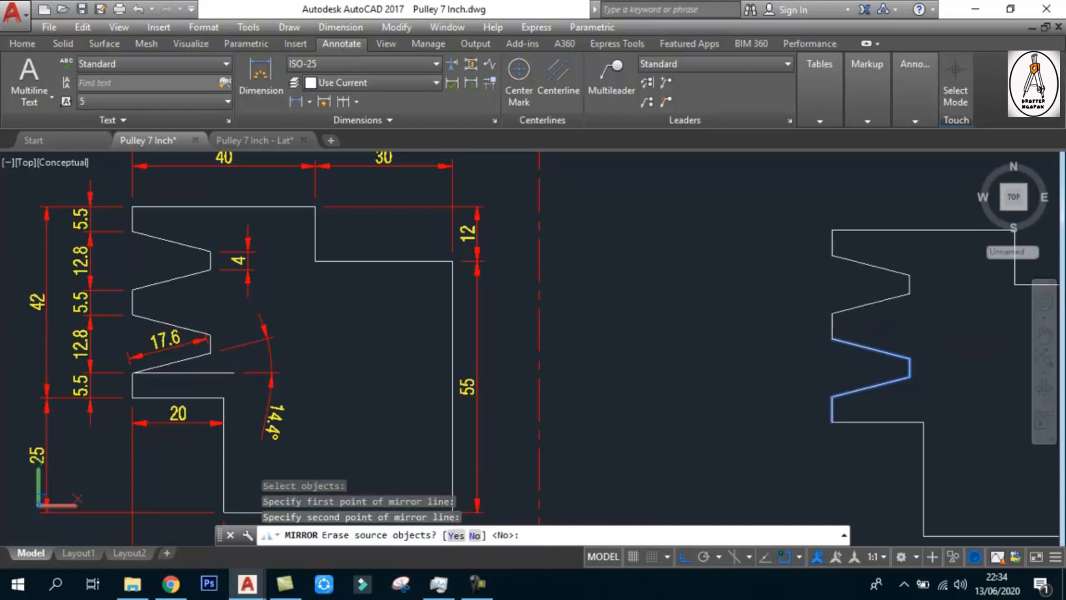
key(Return)
scroll(737, 330, down, 4)
scroll(833, 350, up, 4)
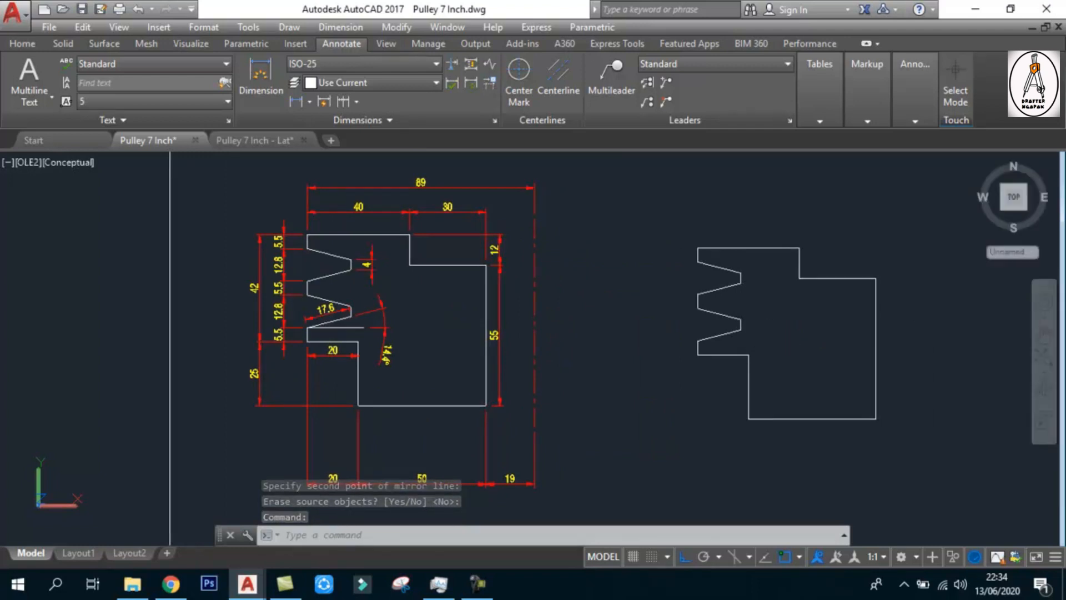
key(ctrl+s)
click(759, 249)
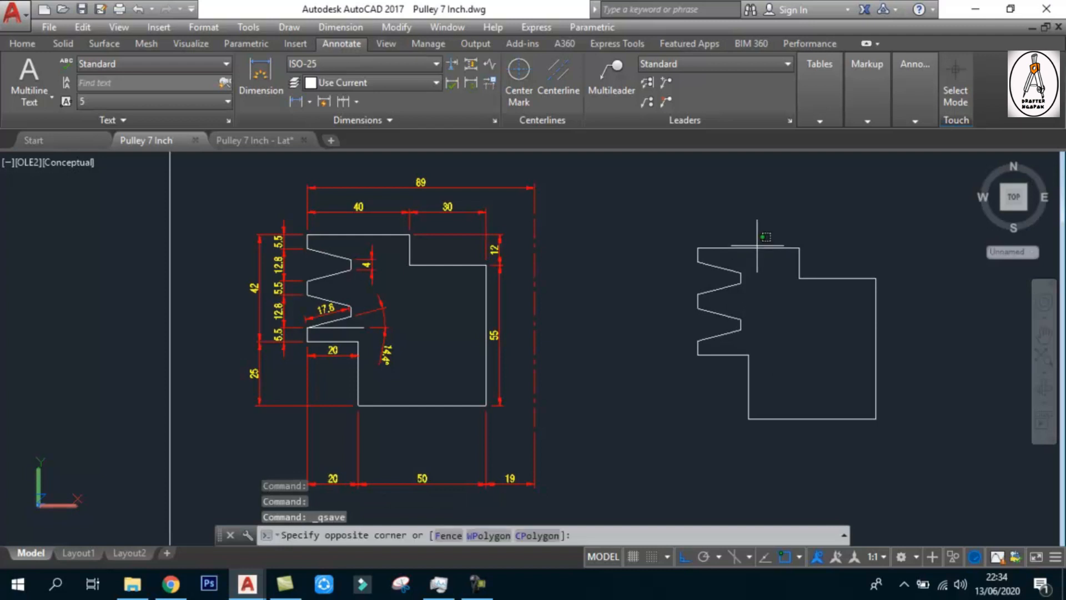
click(753, 252)
key(Escape)
key(Escape)
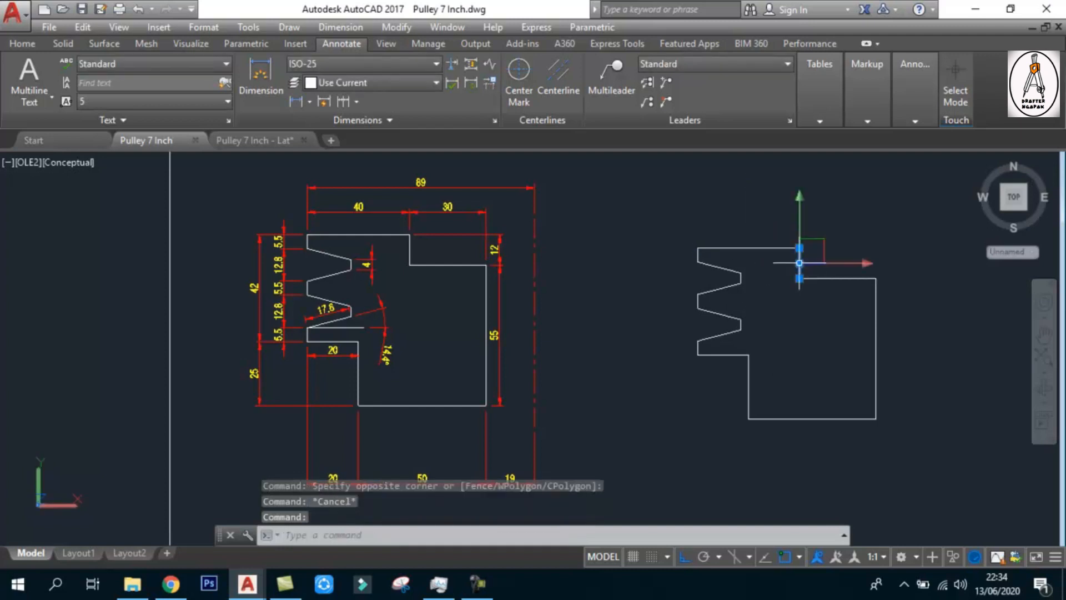
click(835, 279)
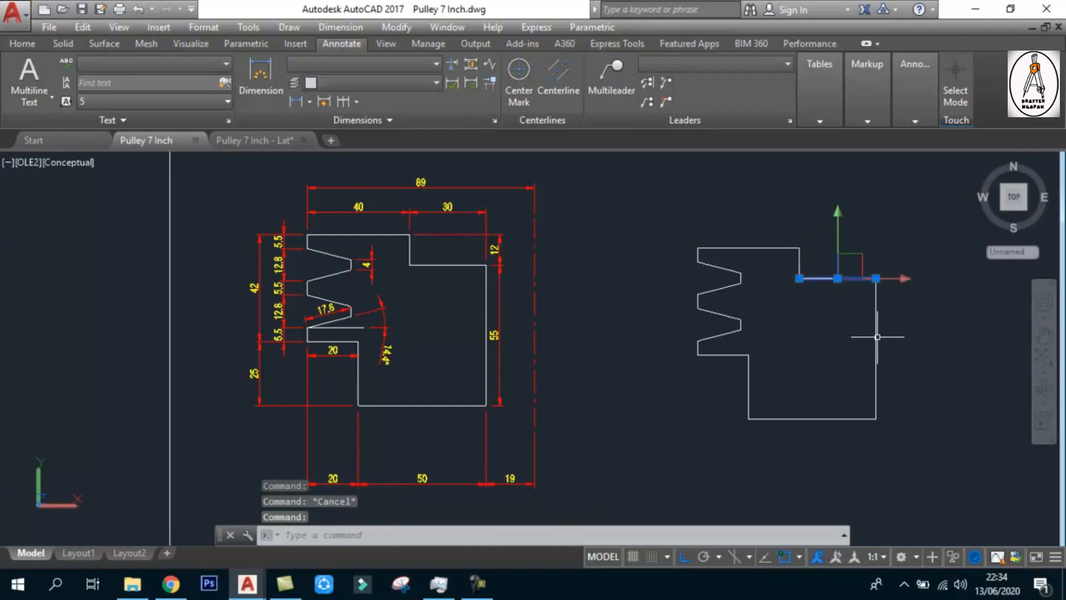
key(Escape)
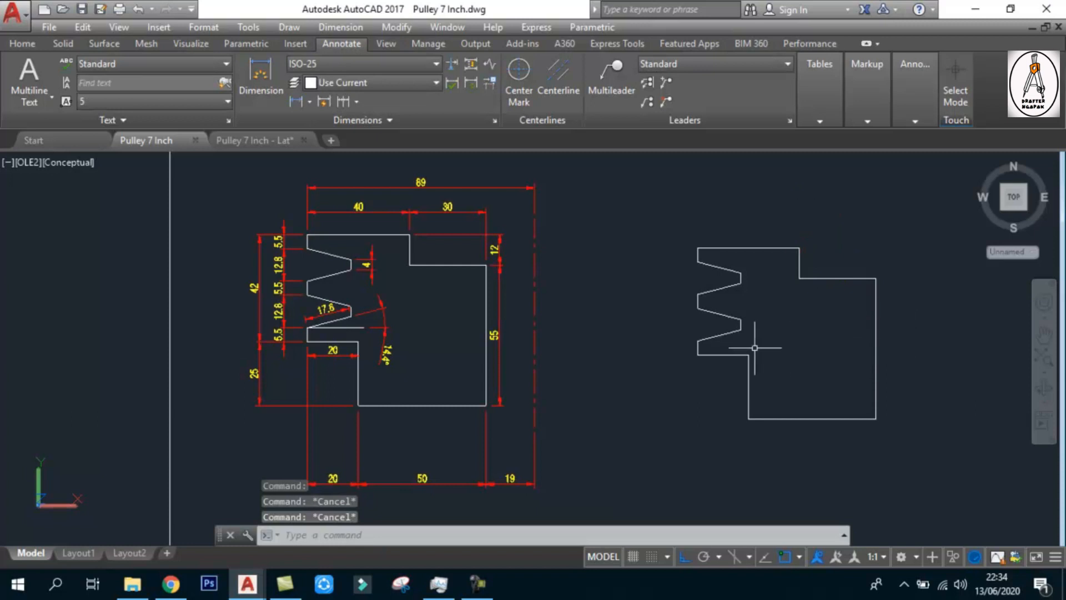
Join all the lines of the new pulley outline into a single polyline
text(j)
click(341, 423)
click(953, 468)
click(708, 232)
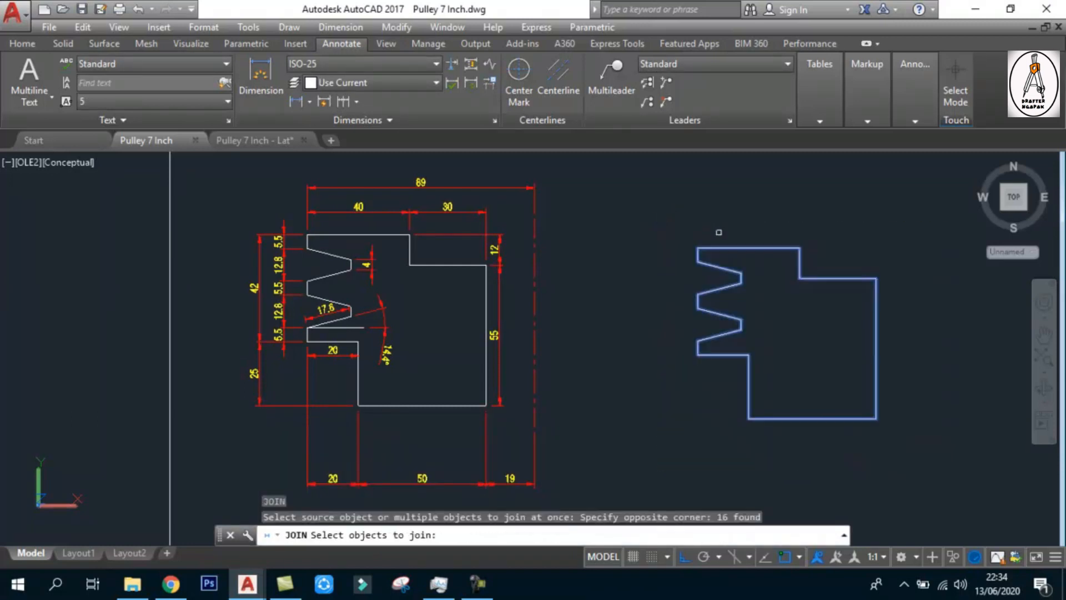
key(Return)
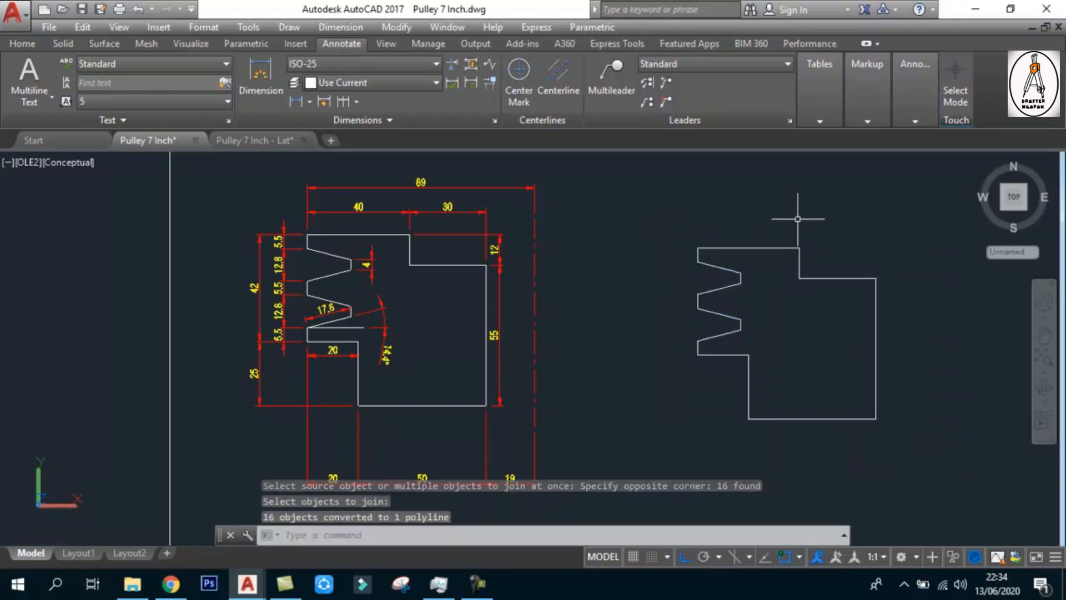
scroll(589, 275, down, 4)
scroll(559, 289, up, 3)
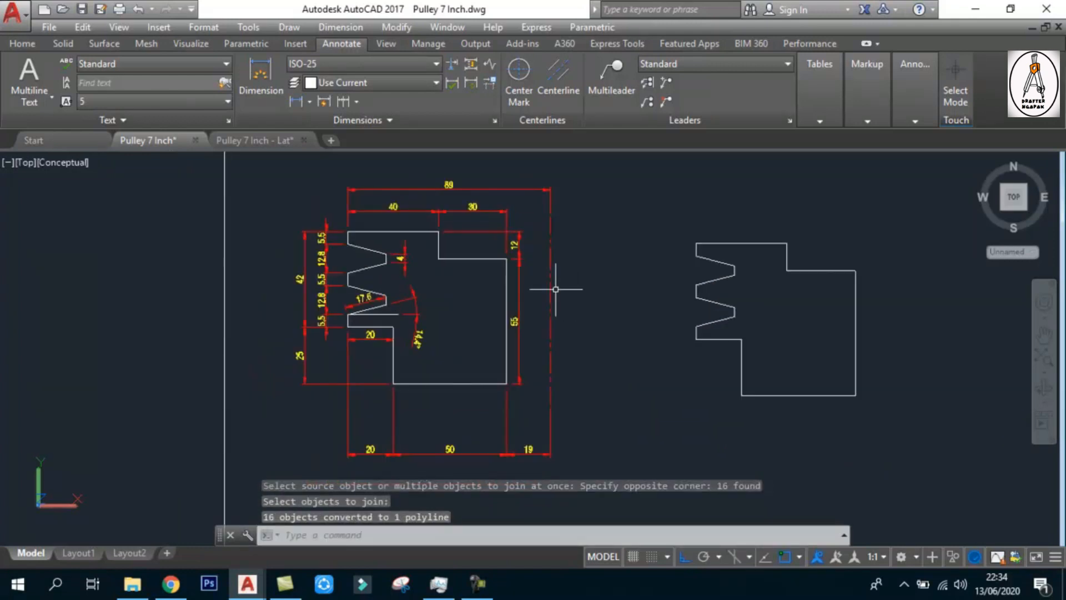
click(549, 283)
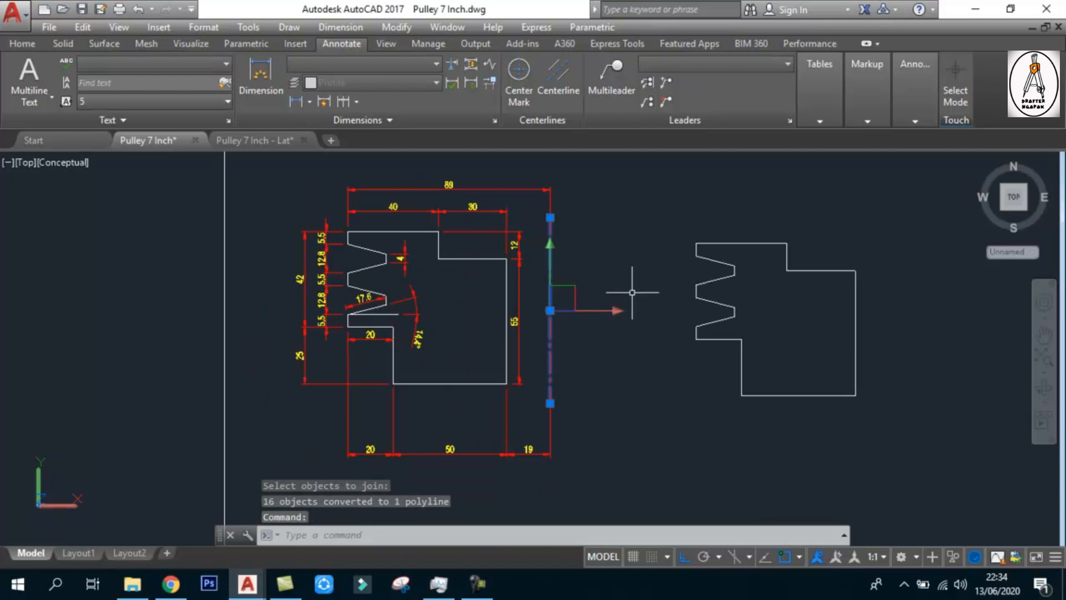
key(Escape)
key(Escape)
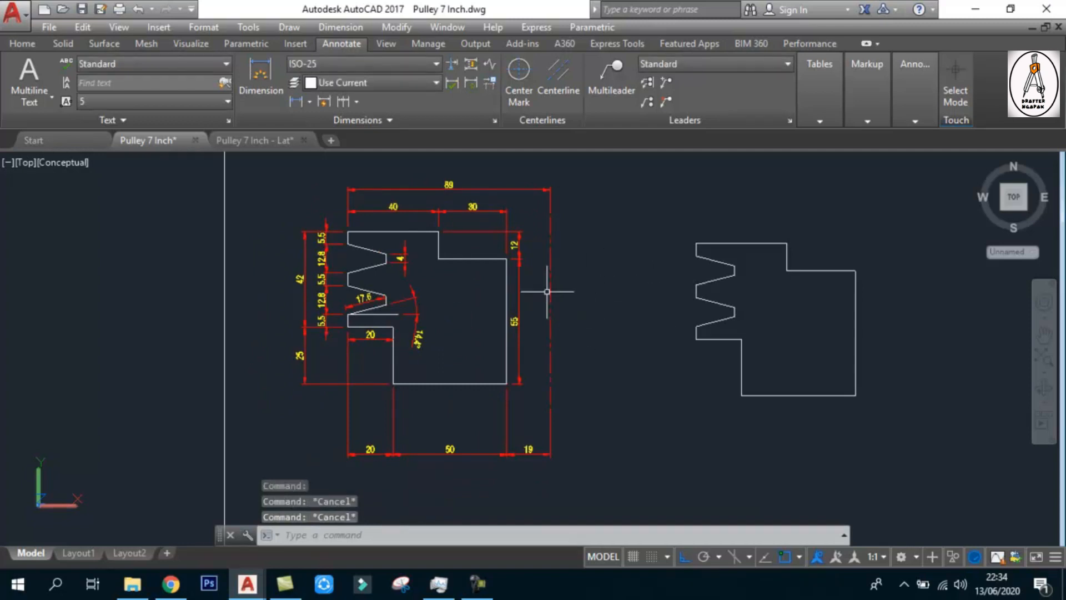
click(549, 291)
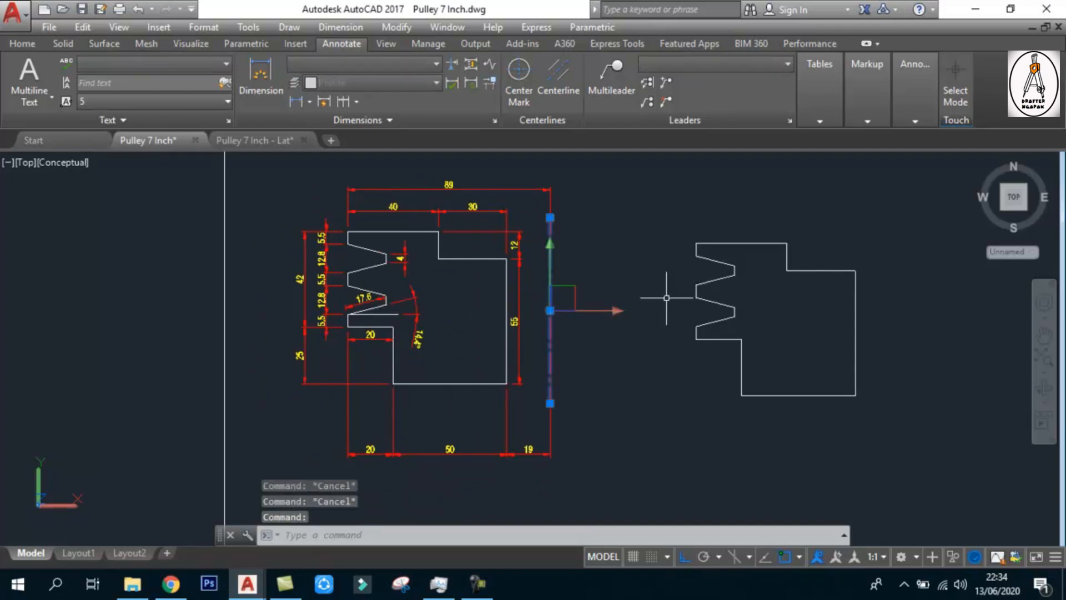
key(Escape)
scroll(512, 444, up, 2)
scroll(563, 442, down, 3)
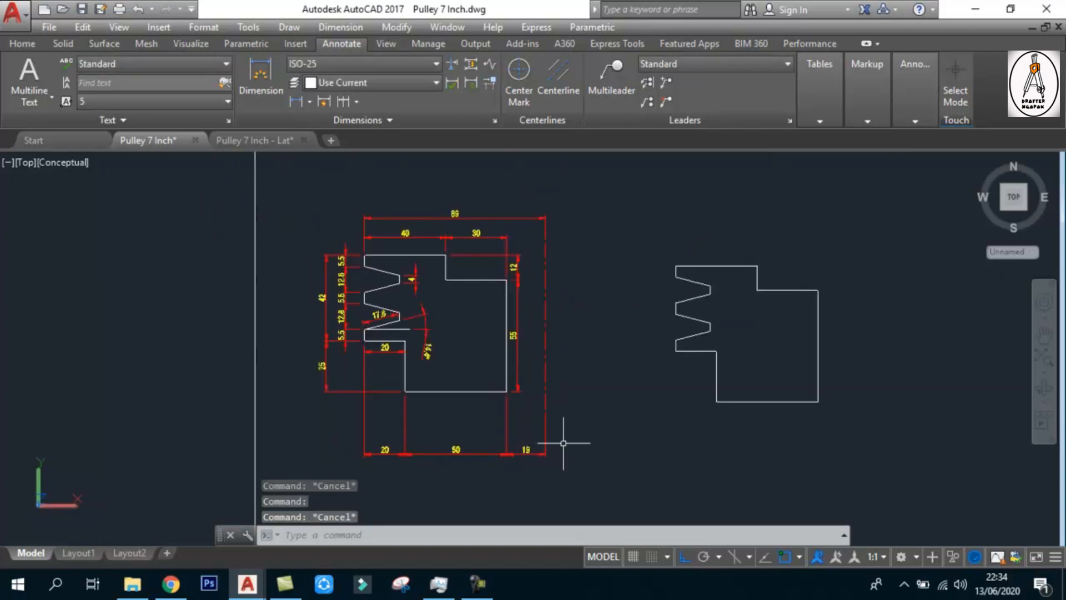
scroll(829, 381, up, 2)
scroll(824, 381, down, 3)
Draw a vertical axis line beside the new outline, offset by a 19 horizontal helper line from its lower inner corner, and erase the helper
text(1)
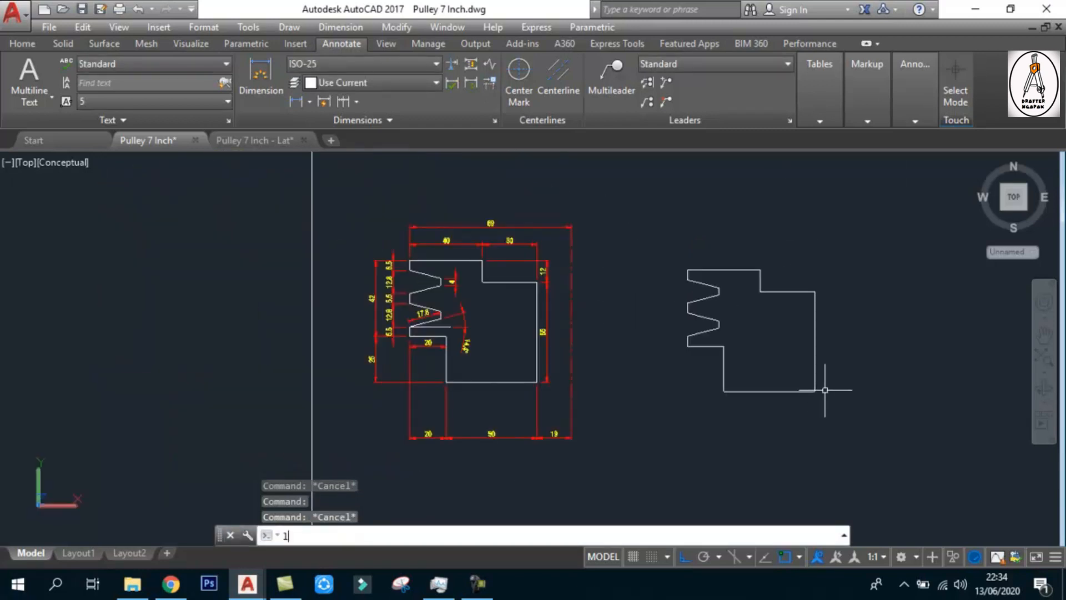
key(Return)
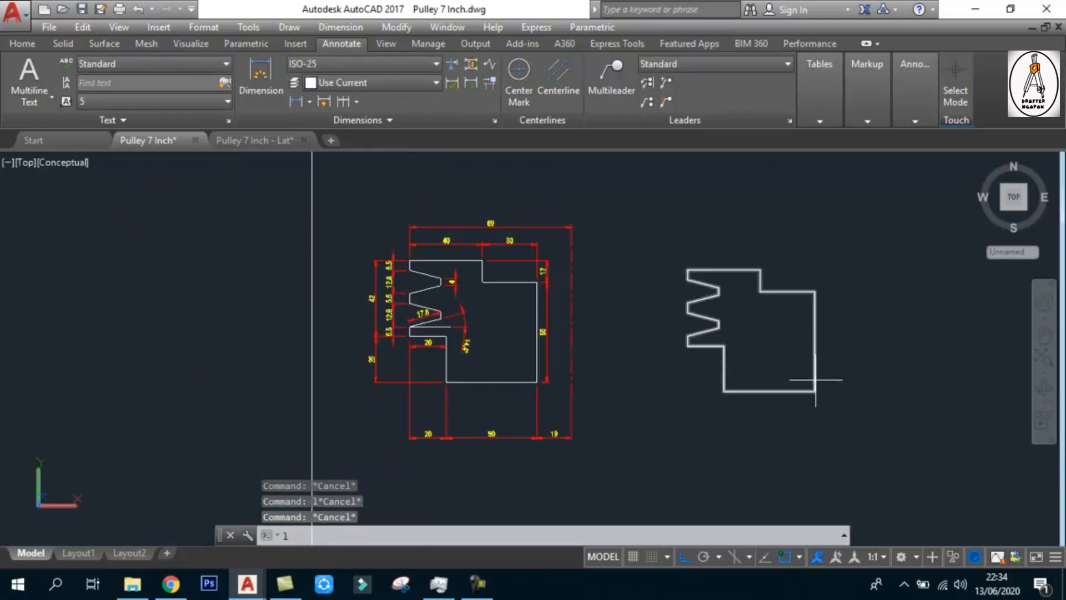
click(814, 391)
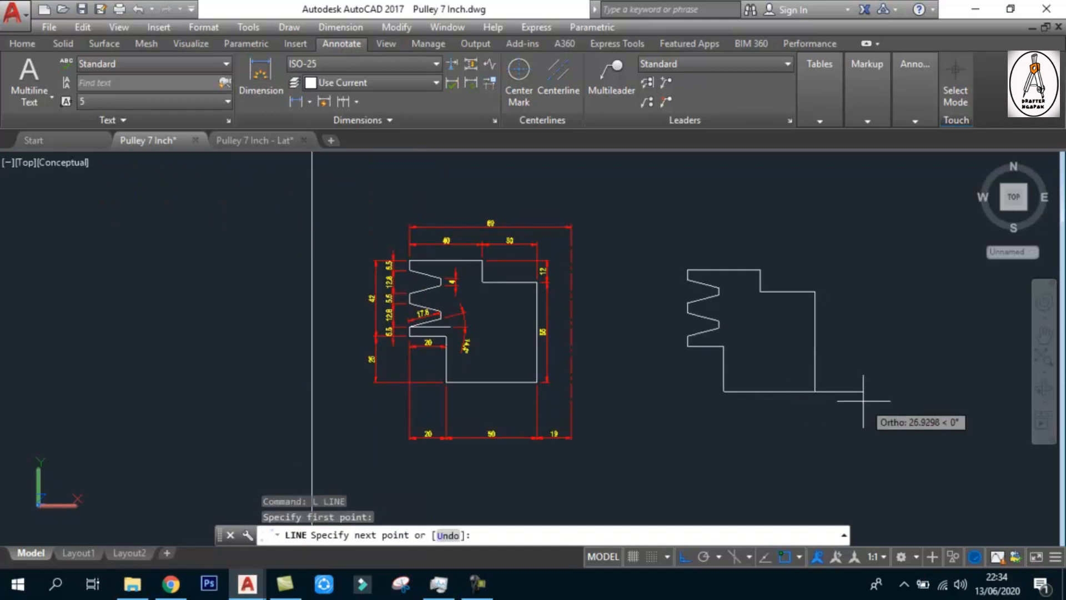
text(19)
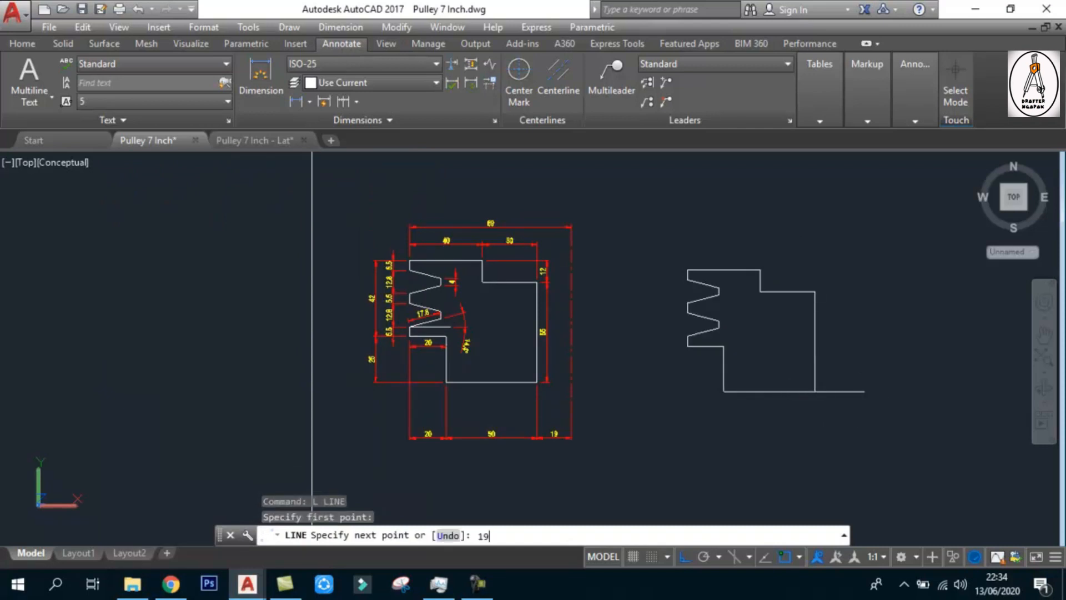
key(Return)
click(838, 255)
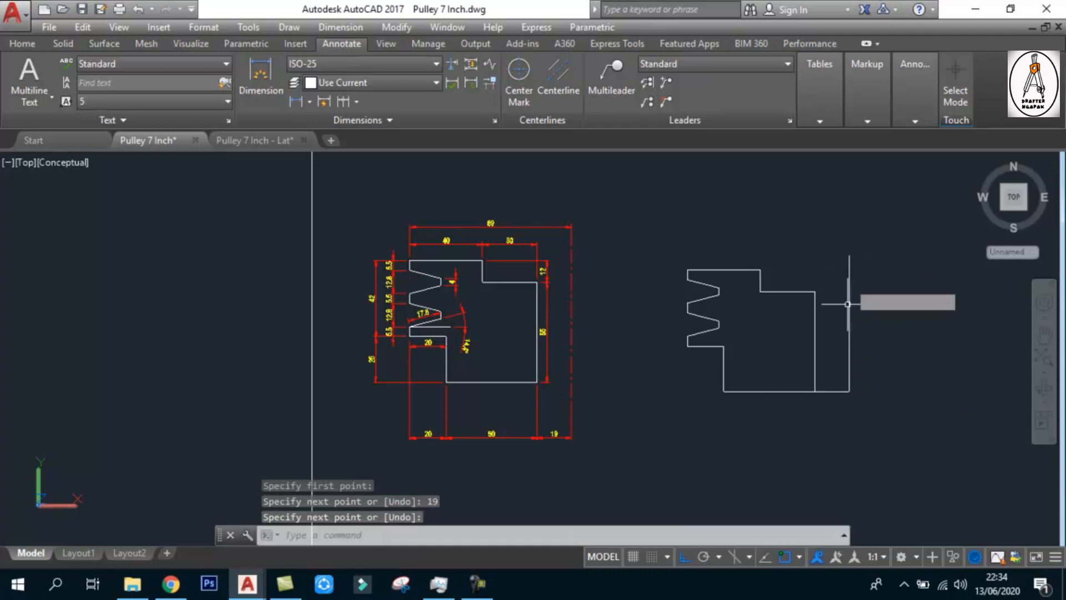
key(Escape)
click(831, 391)
key(Delete)
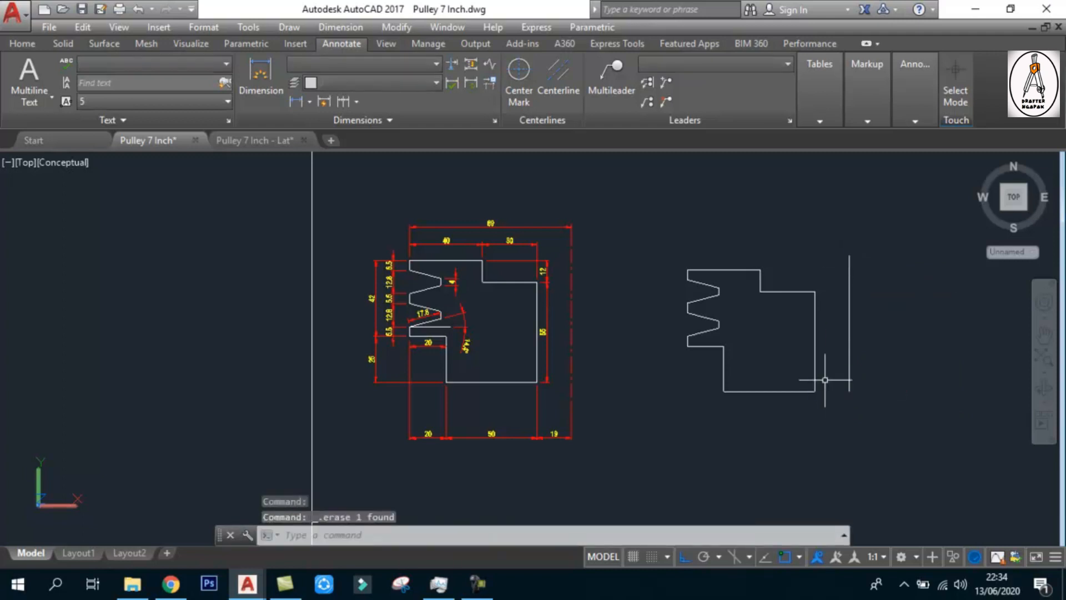
scroll(801, 358, up, 1)
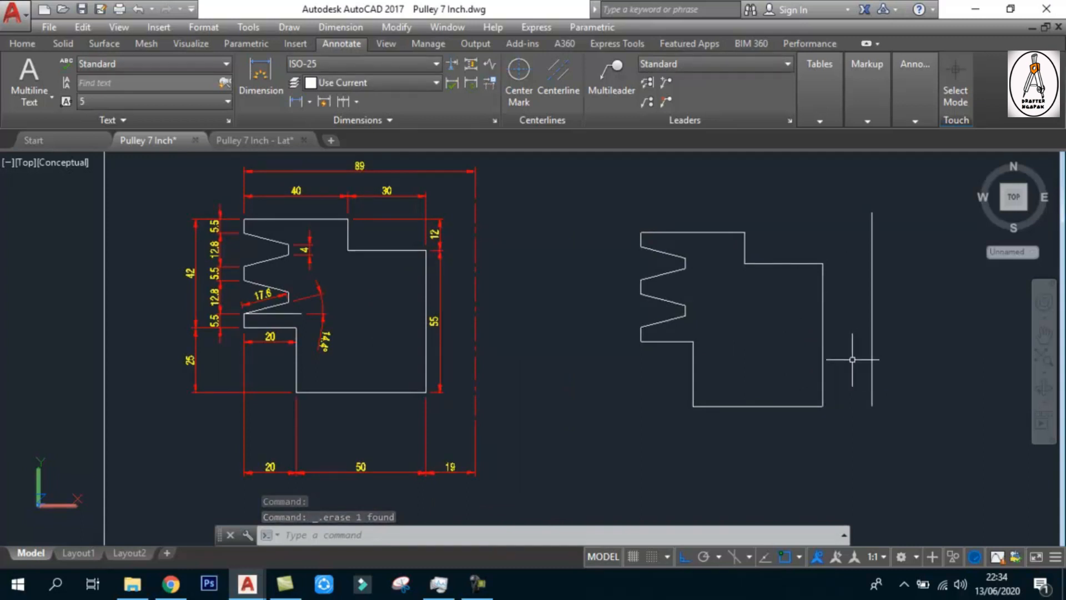
click(297, 100)
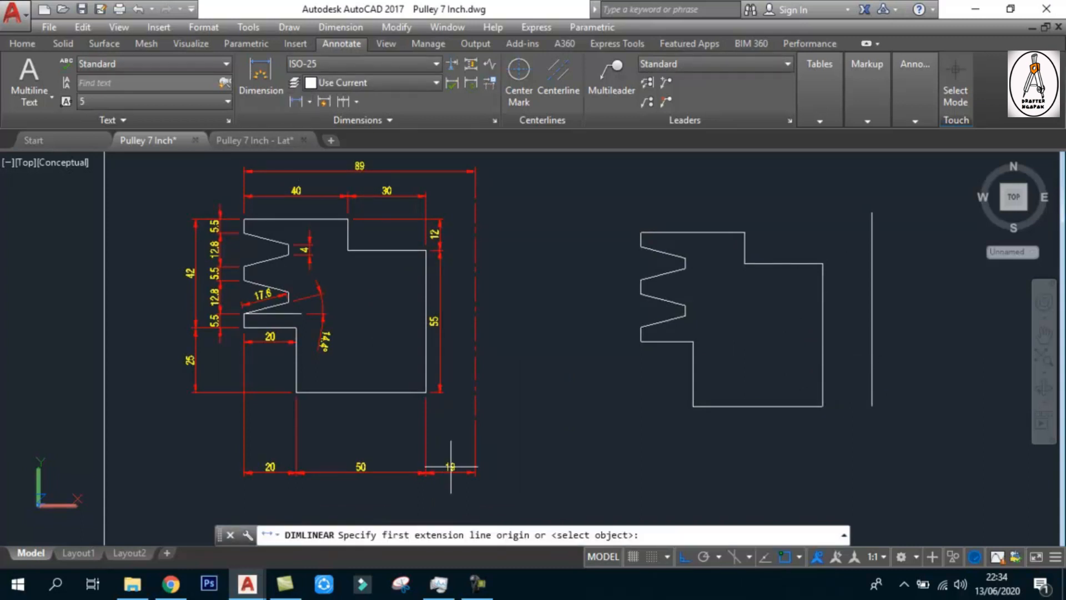
scroll(456, 492, up, 2)
scroll(456, 492, down, 3)
mouse_move(646, 415)
middle_down()
mouse_move(668, 412)
mouse_move(670, 397)
middle_up()
key(Escape)
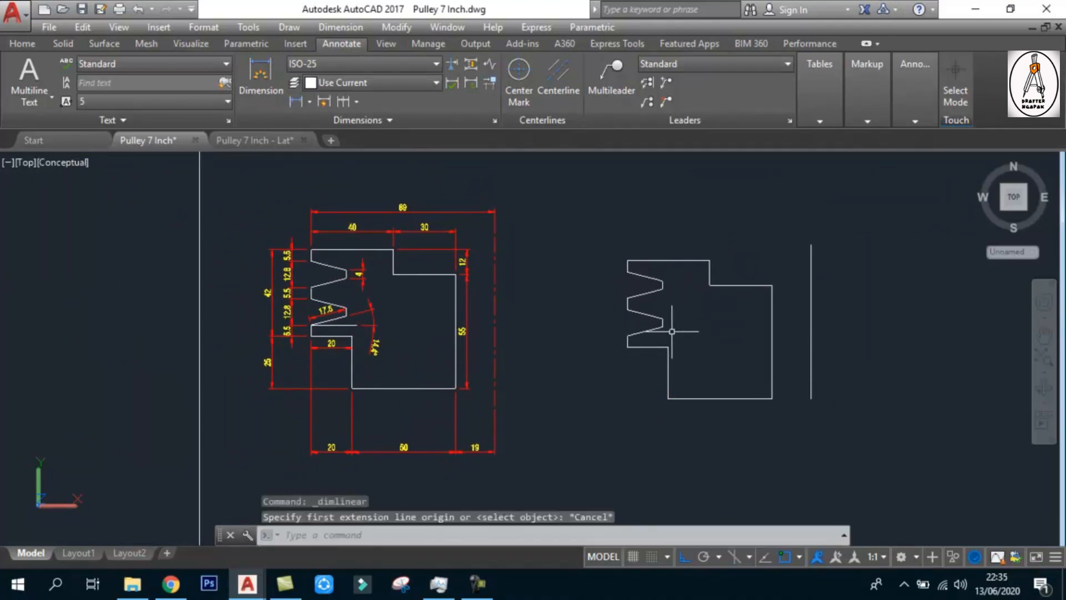
Erase the joined pulley outline and undo the erasure
click(668, 367)
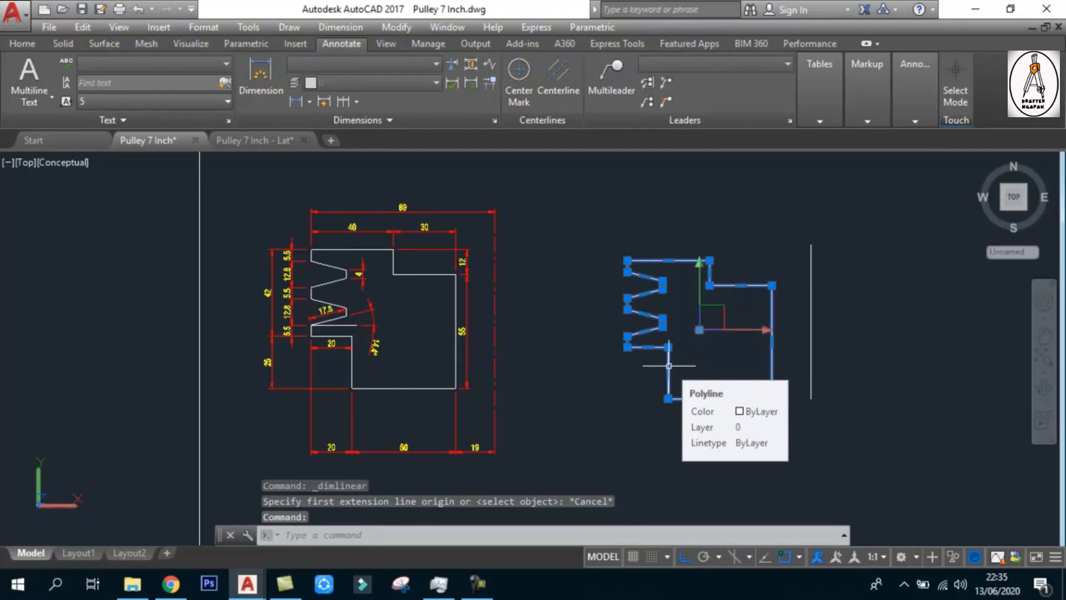
key(Delete)
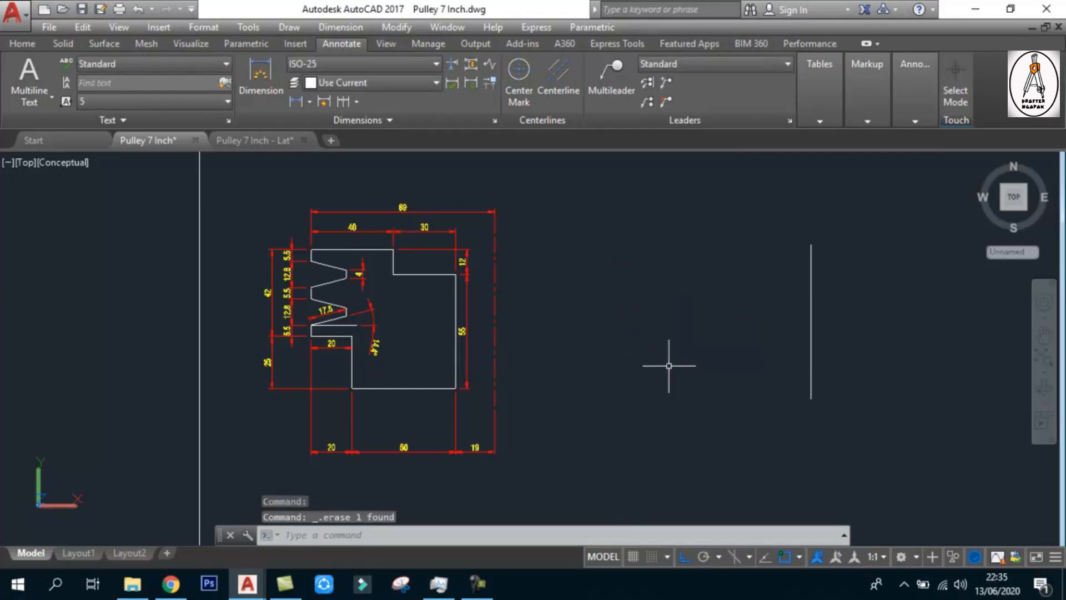
text(u)
key(Return)
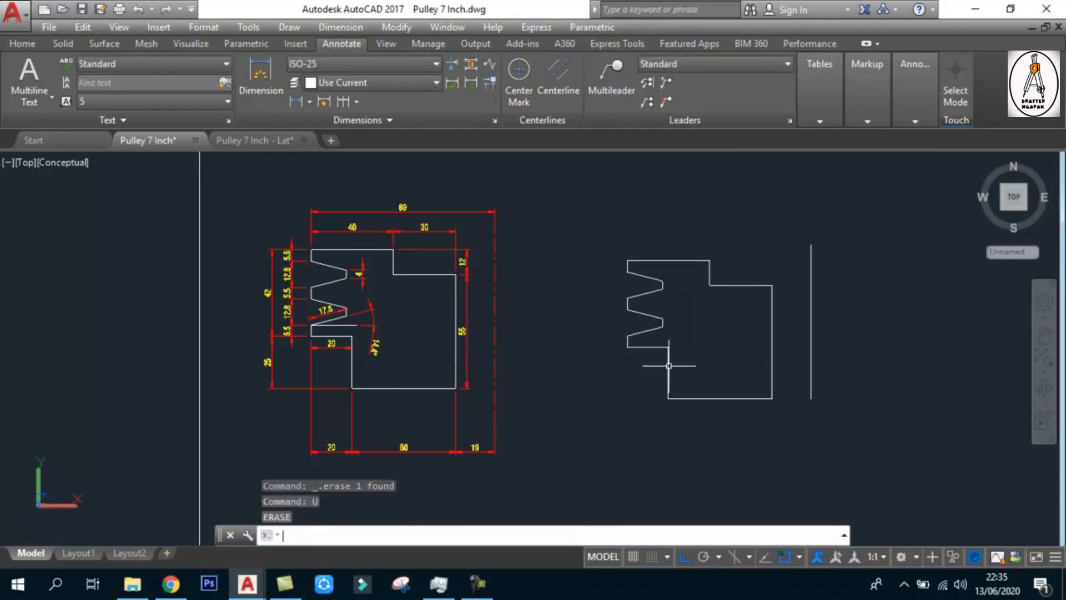
scroll(667, 355, up, 2)
click(591, 199)
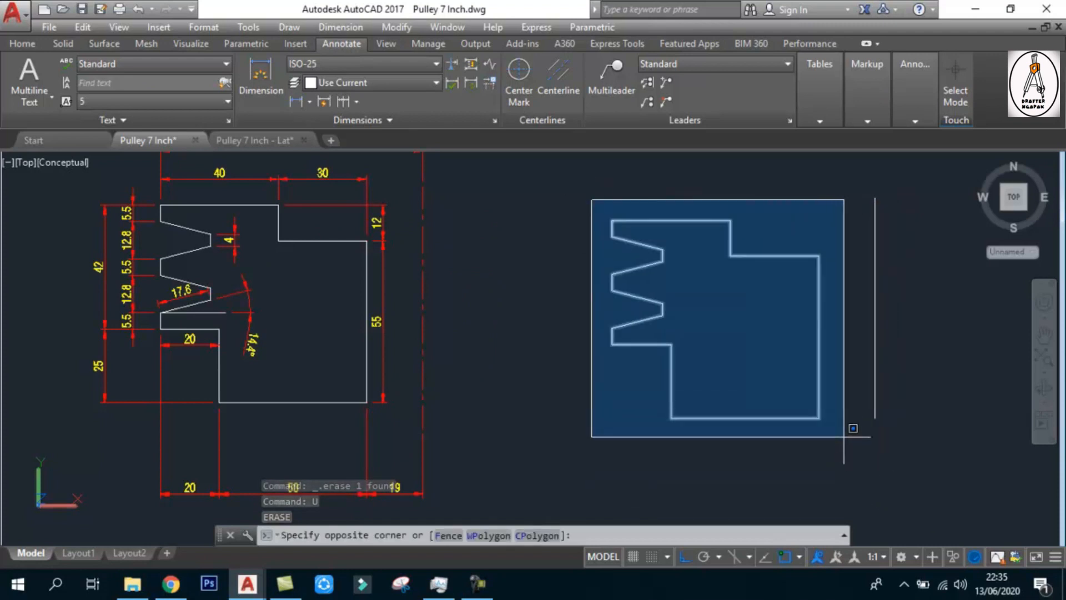
key(Escape)
key(Escape)
scroll(821, 422, down, 3)
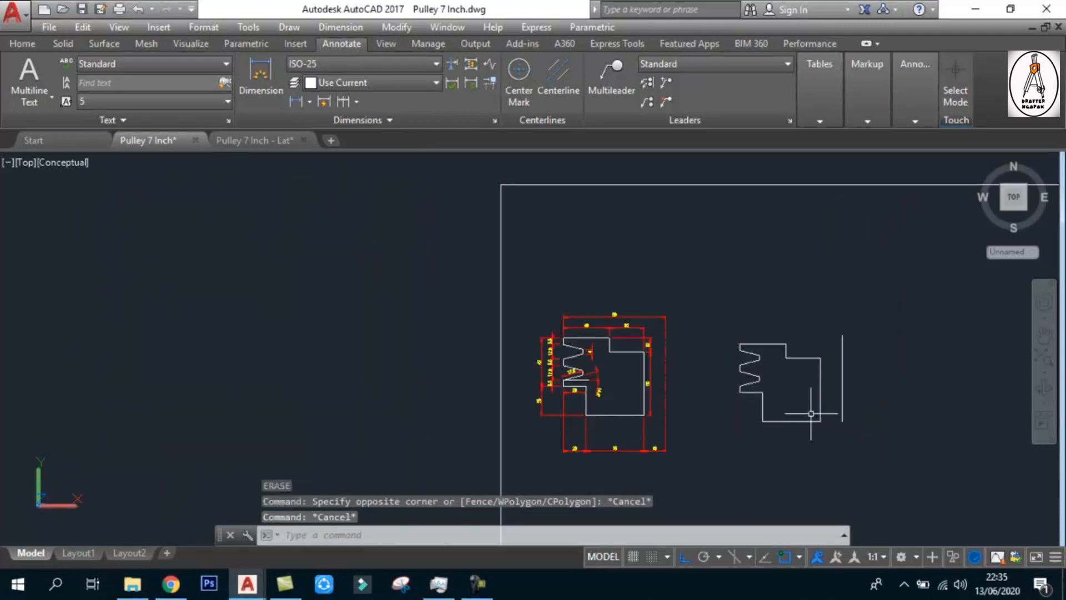
middle_drag(802, 389, 696, 349)
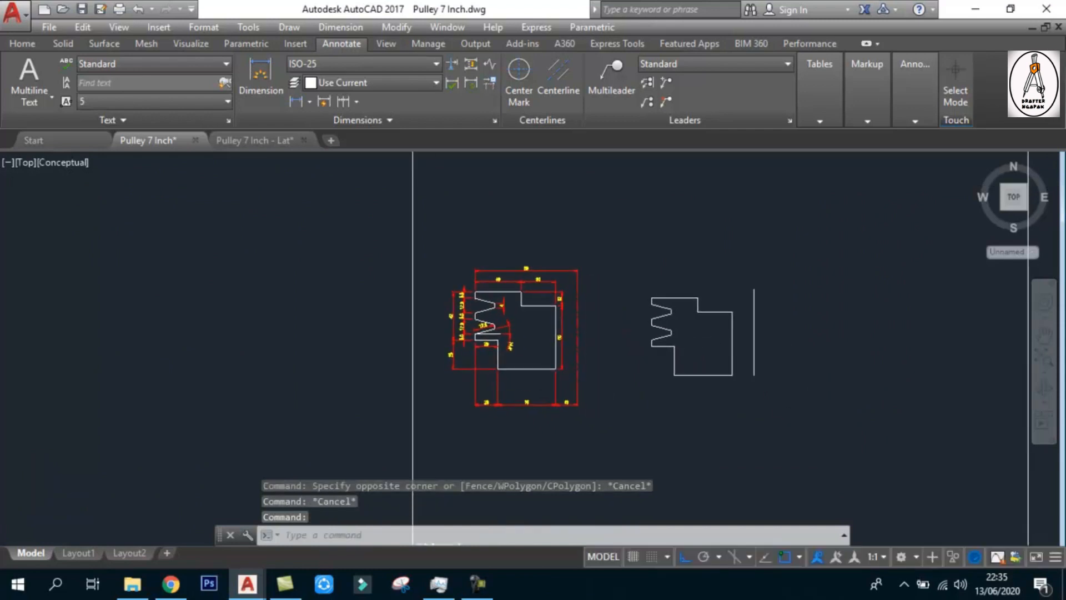
Examine the cut faces and V-grooves of the sectioned pulley solid in SW isometric and orbited views
scroll(673, 339, down, 7)
middle_drag(704, 362, 439, 317)
scroll(624, 334, up, 3)
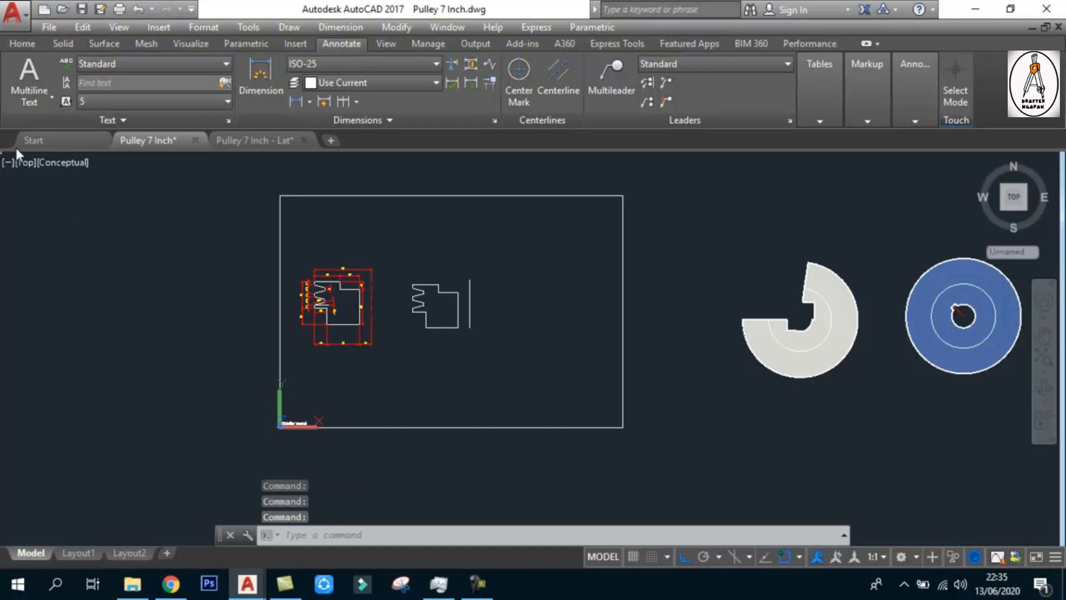
click(32, 163)
click(104, 306)
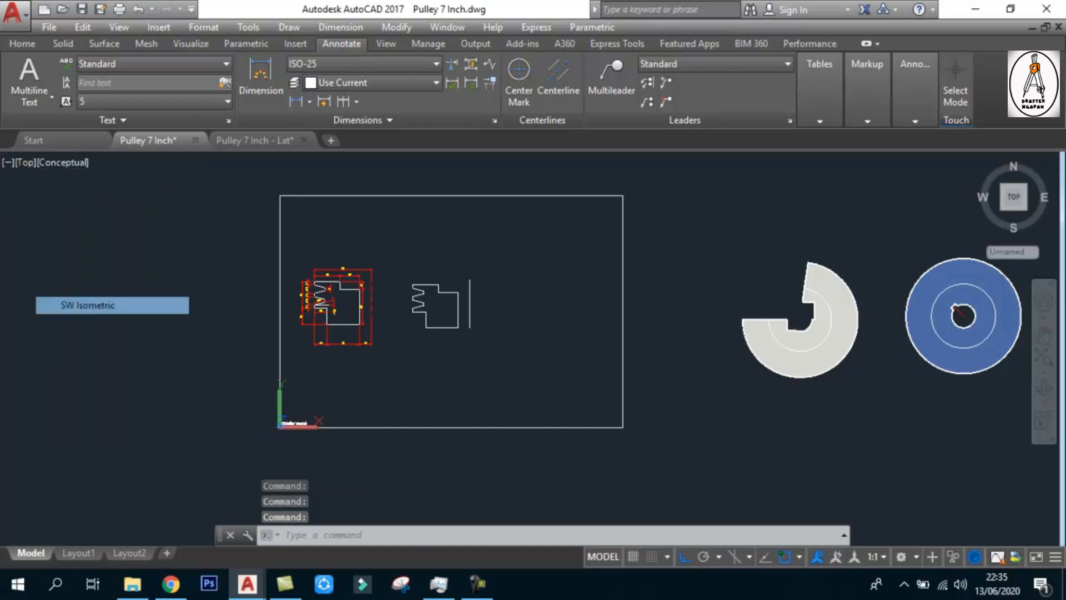
scroll(711, 211, up, 5)
scroll(710, 211, down, 5)
scroll(625, 271, up, 4)
scroll(633, 269, up, 7)
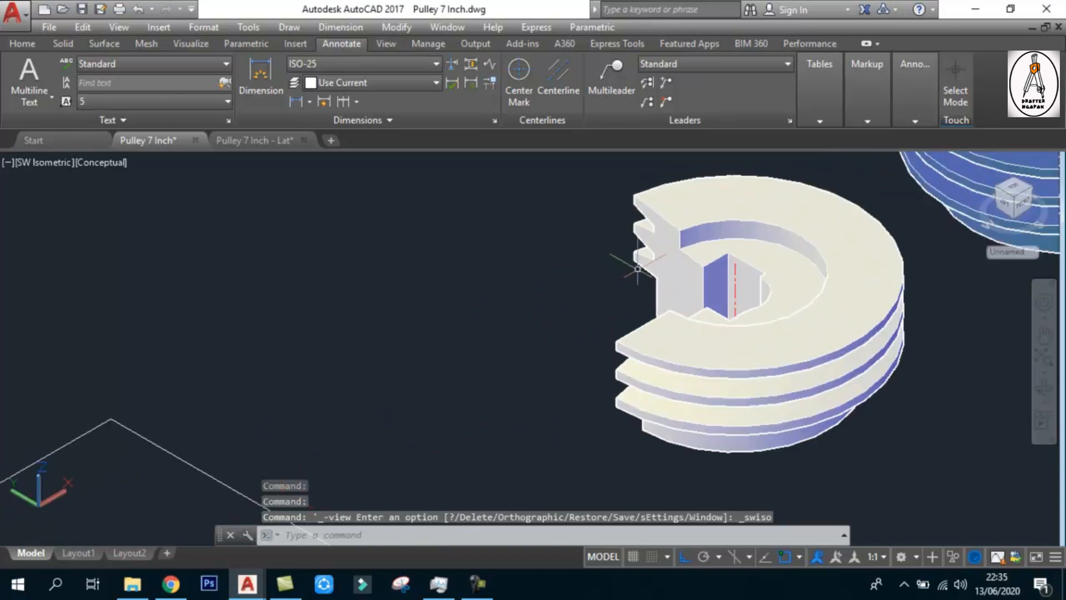
scroll(679, 261, down, 5)
click(1045, 388)
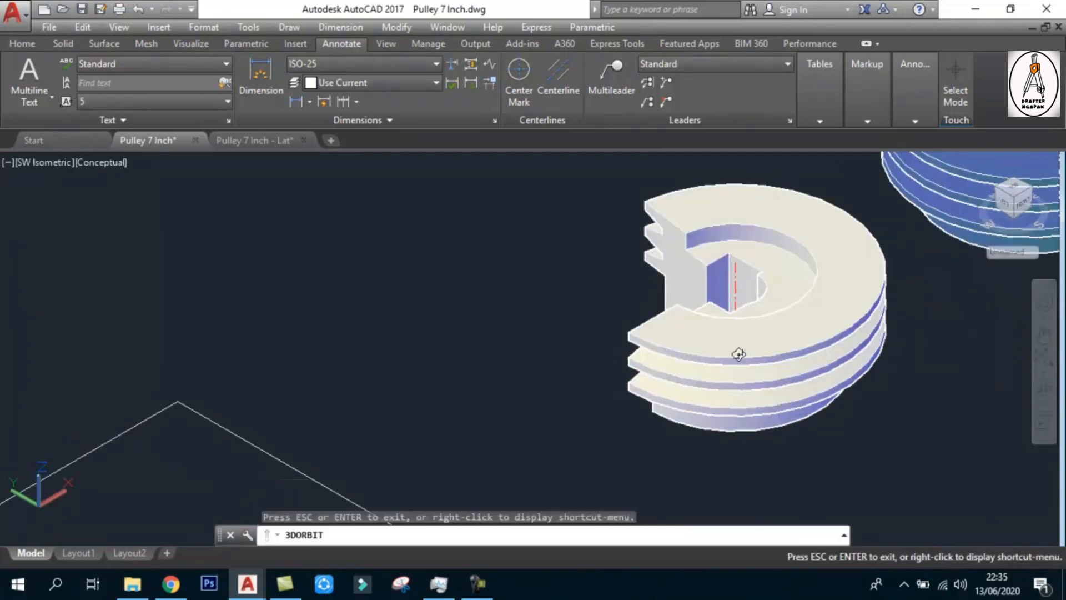
drag(694, 373, 751, 353)
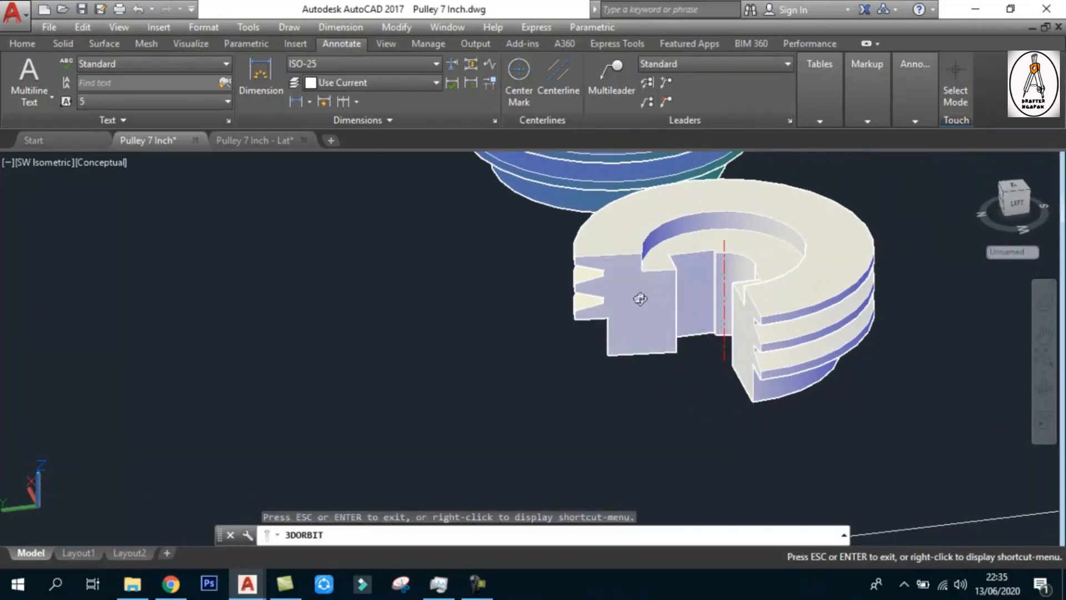
key(Escape)
Copy the joined pulley outline and its vertical axis line to the clipboard from the top view
click(29, 163)
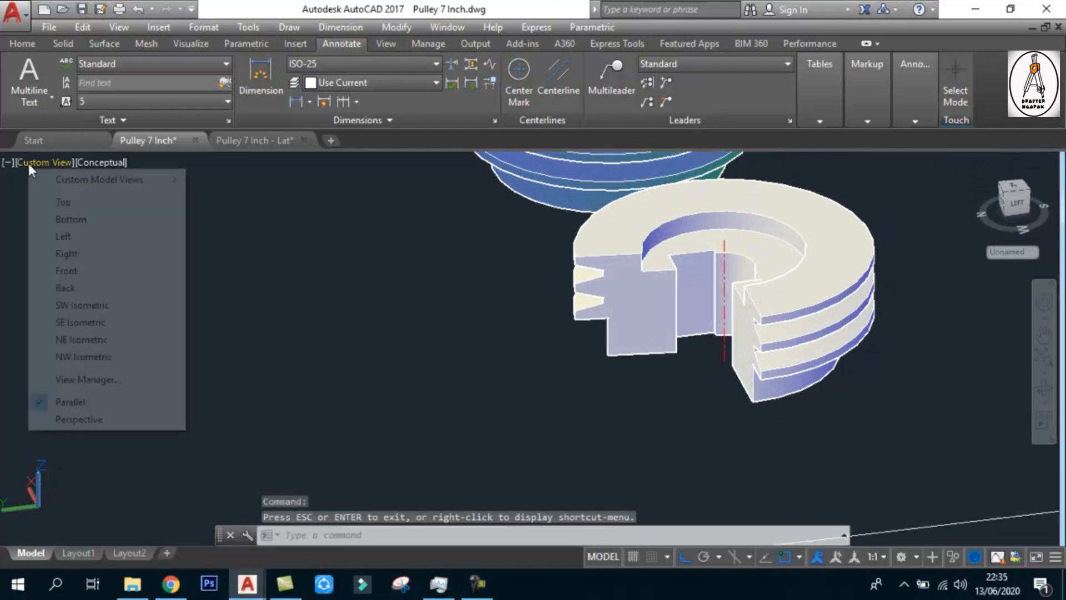
click(67, 202)
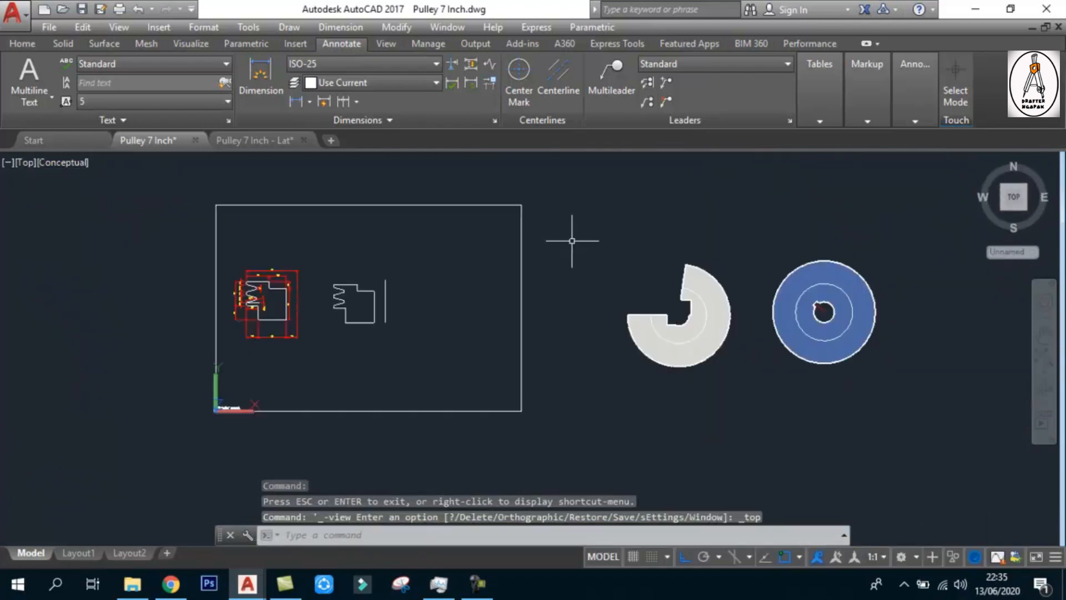
click(328, 224)
click(457, 357)
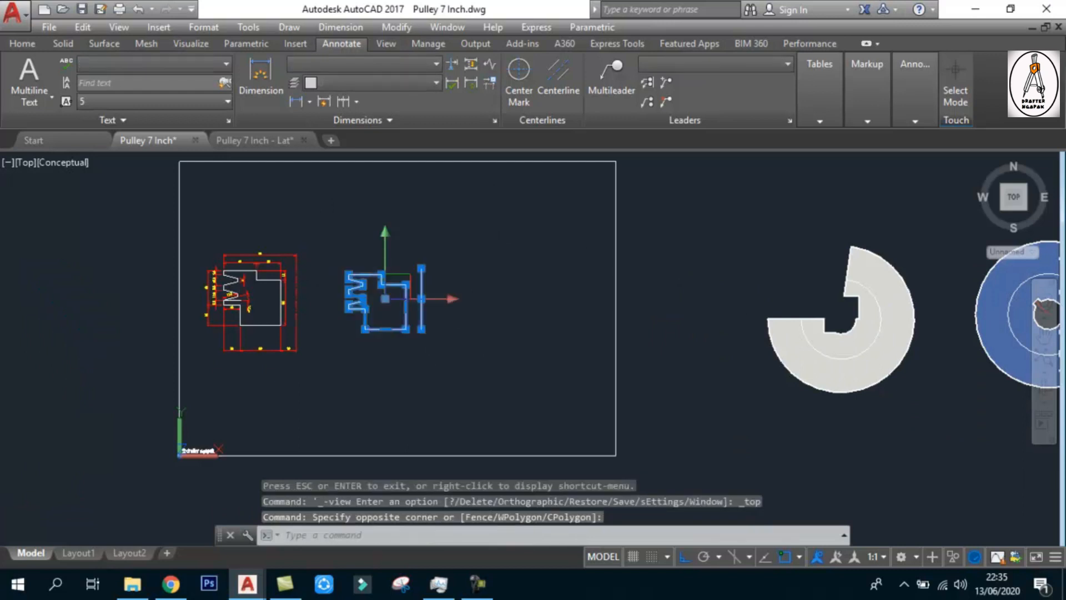
key(ctrl+c)
key(Escape)
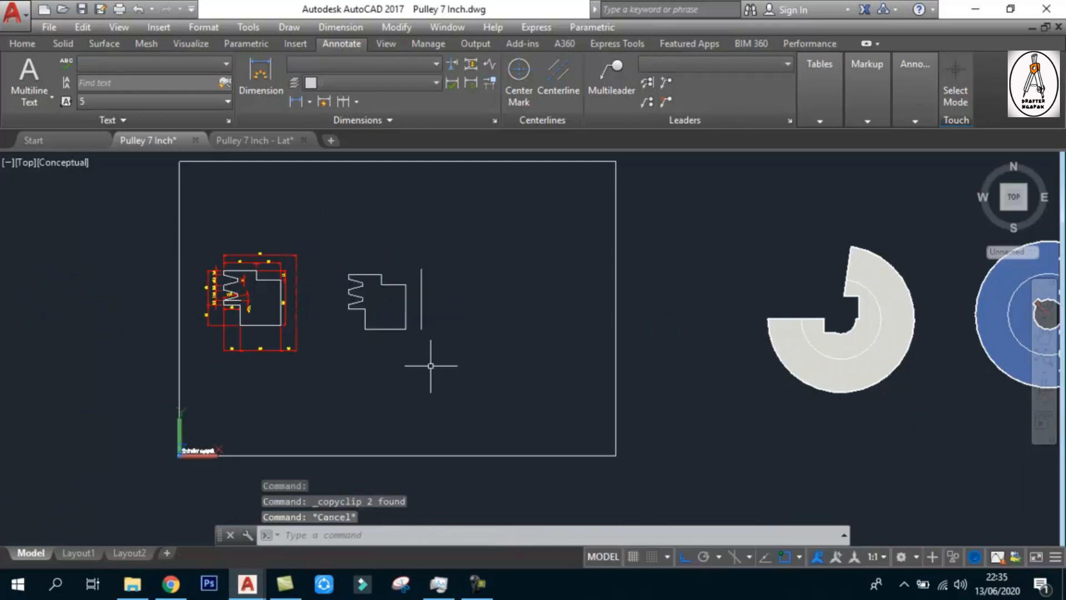
key(Escape)
key(Escape)
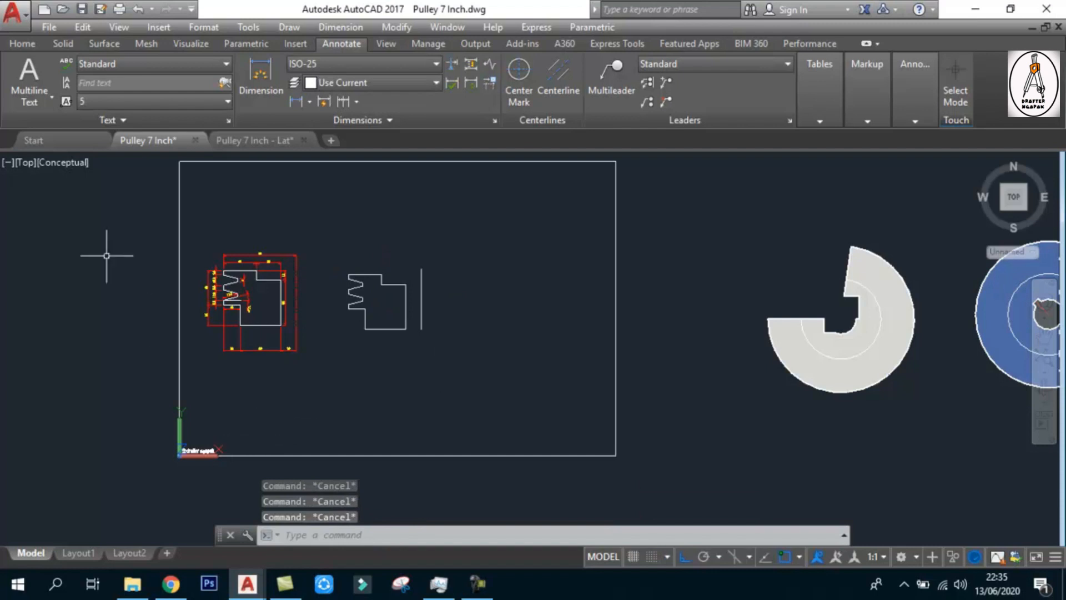
Paste the outline and axis line upright in the front view, beside the blue pulley solid
click(21, 162)
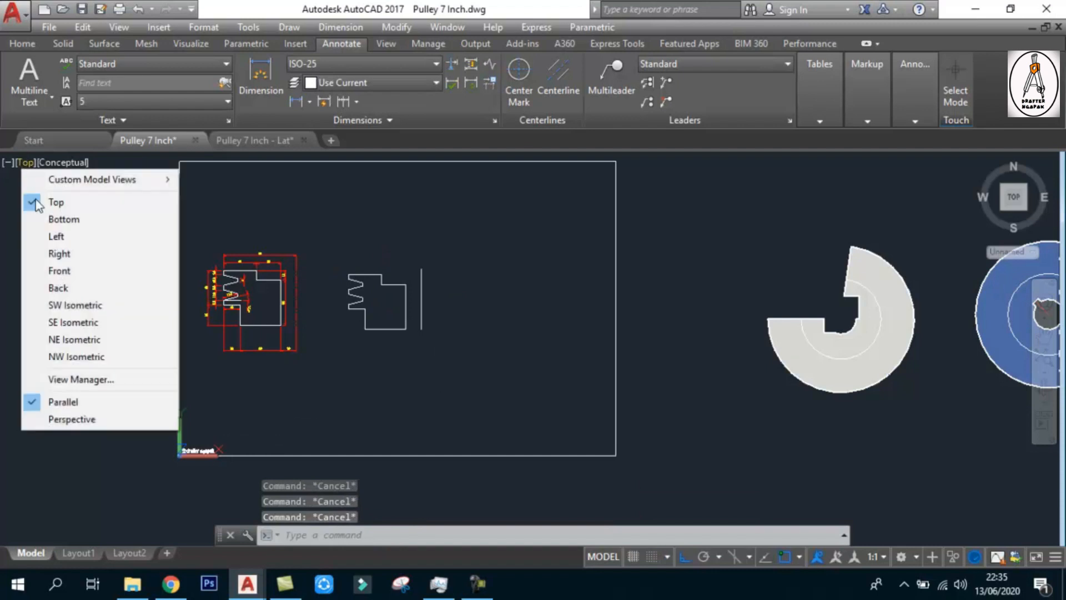
click(68, 271)
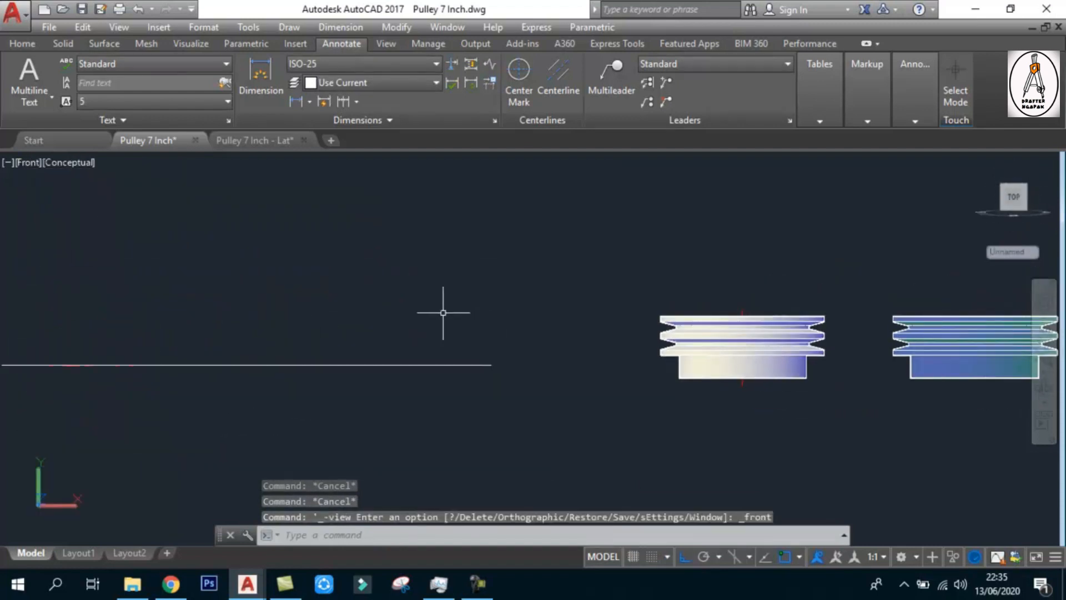
scroll(706, 330, up, 3)
scroll(716, 328, down, 2)
key(ctrl+v)
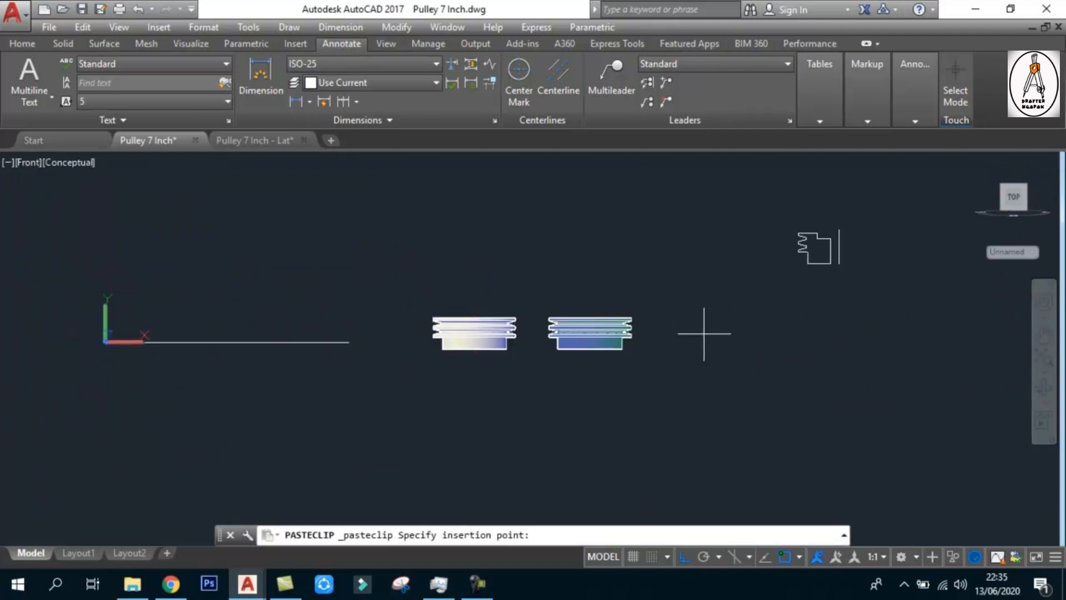
click(595, 420)
scroll(605, 352, up, 2)
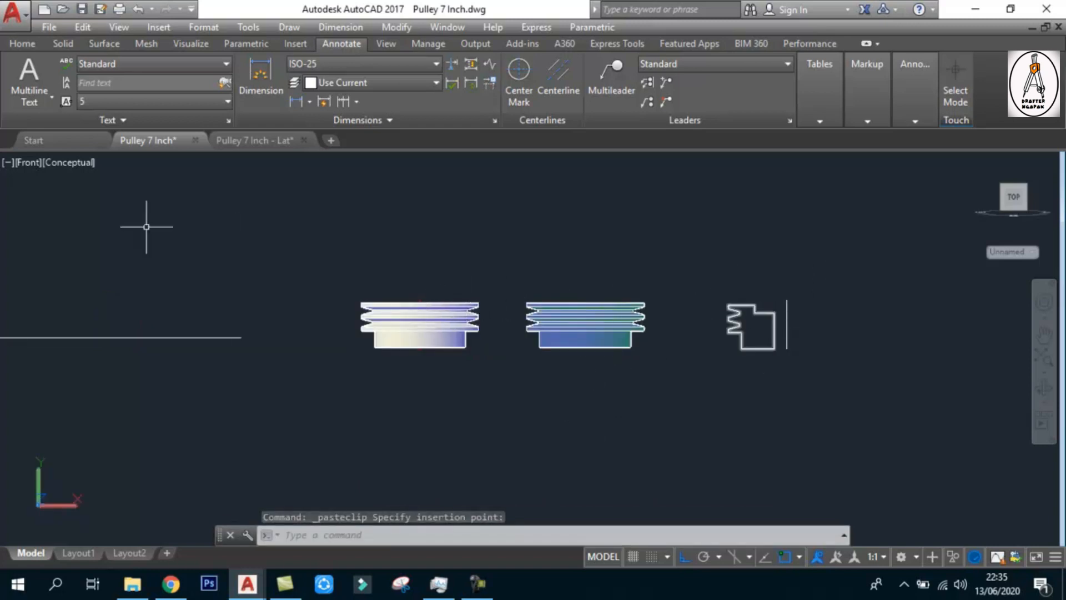
Move the pasted outline and axis line along the -Z direction in SW isometric view, toward the row of pulley solids
click(25, 161)
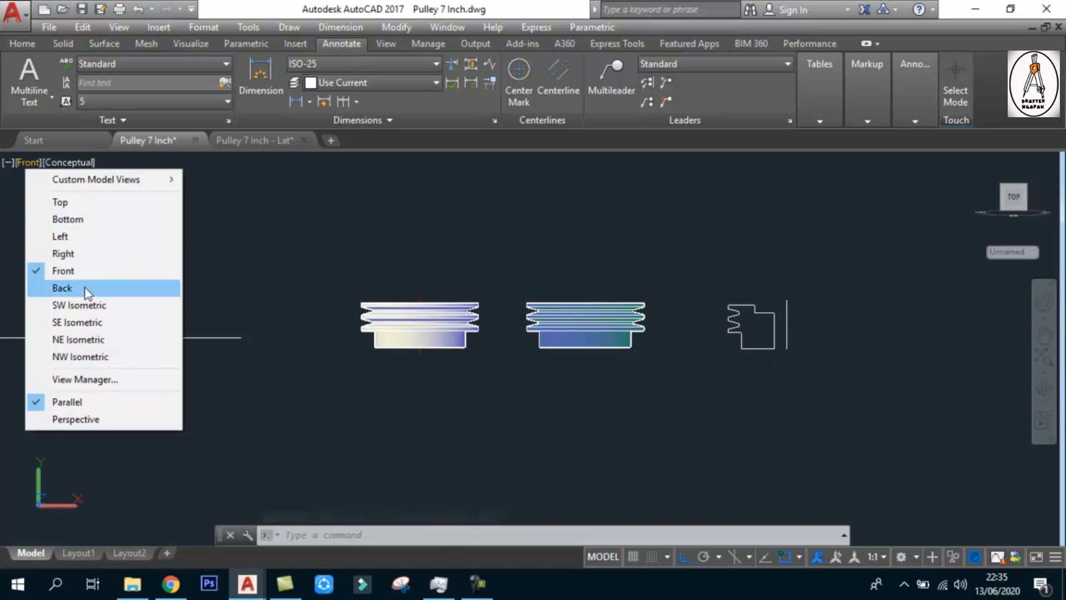
click(146, 306)
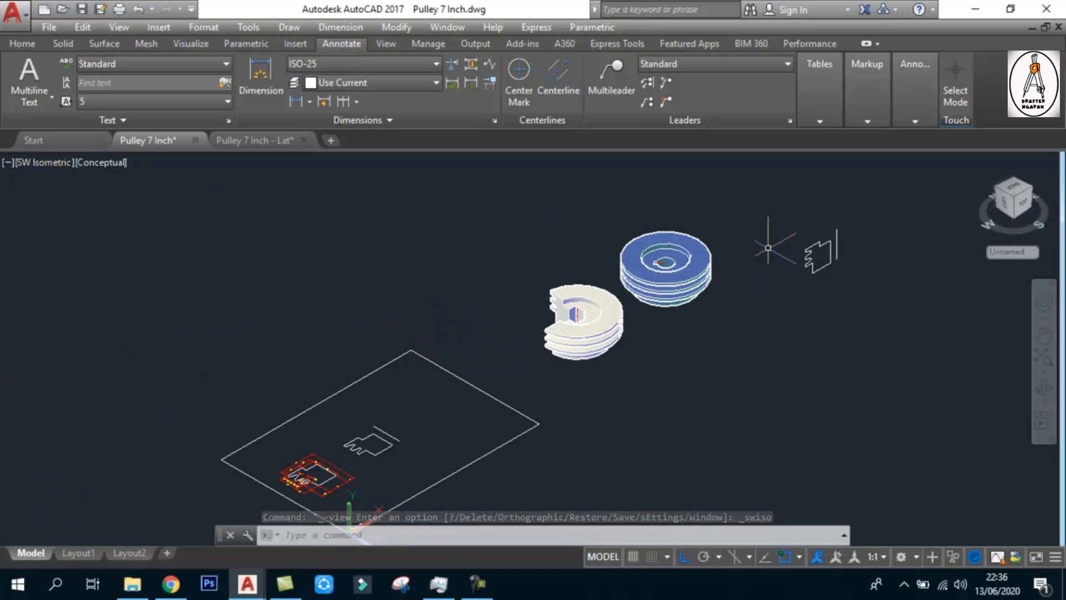
scroll(836, 205, up, 2)
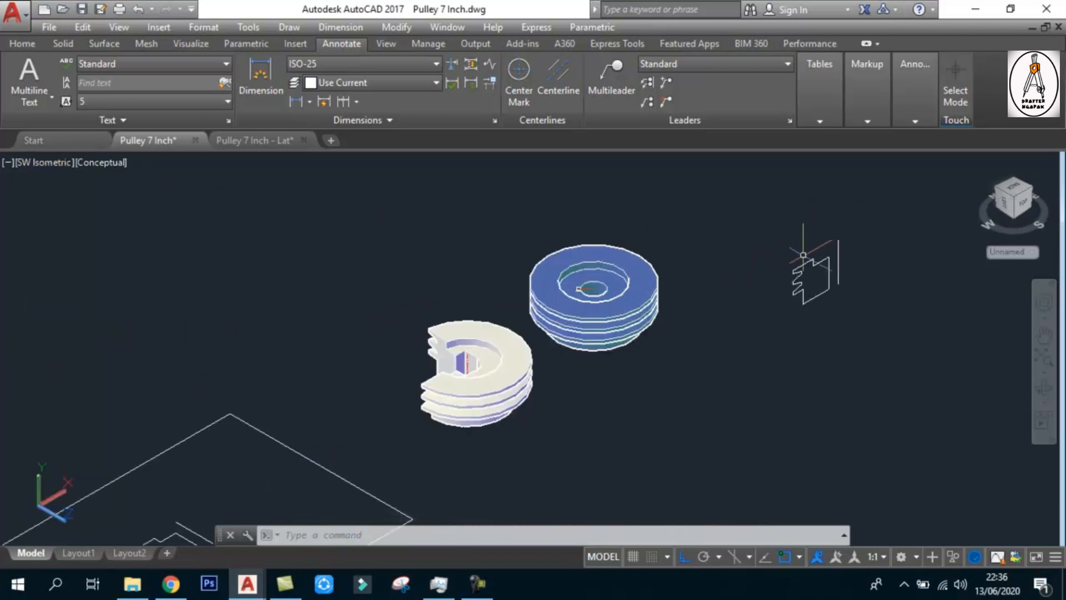
text(m)
key(Return)
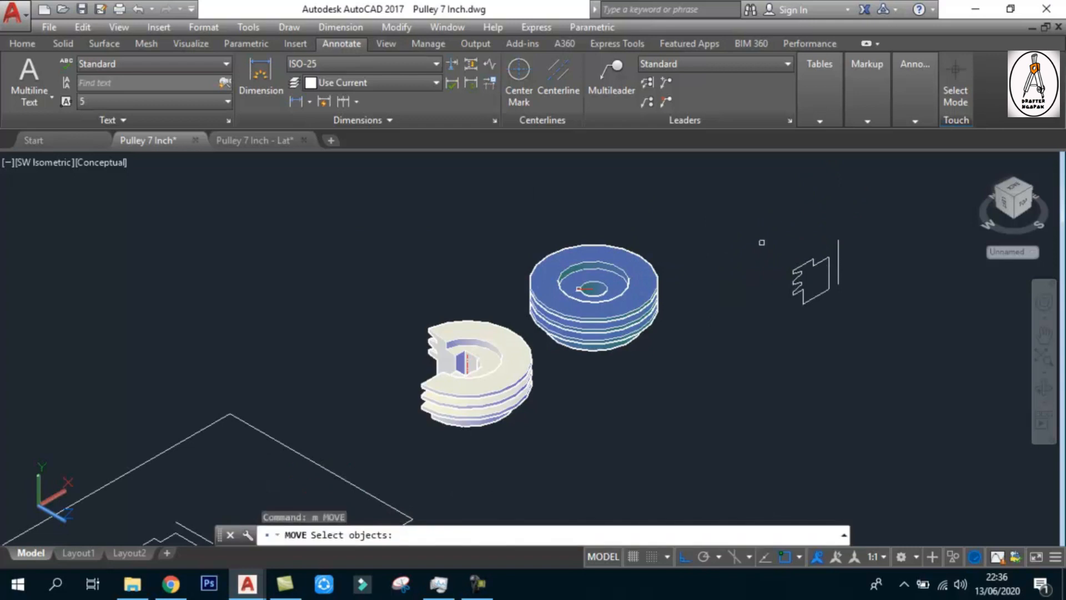
key(Escape)
key(Escape)
key(Escape)
text(m)
key(Return)
click(745, 219)
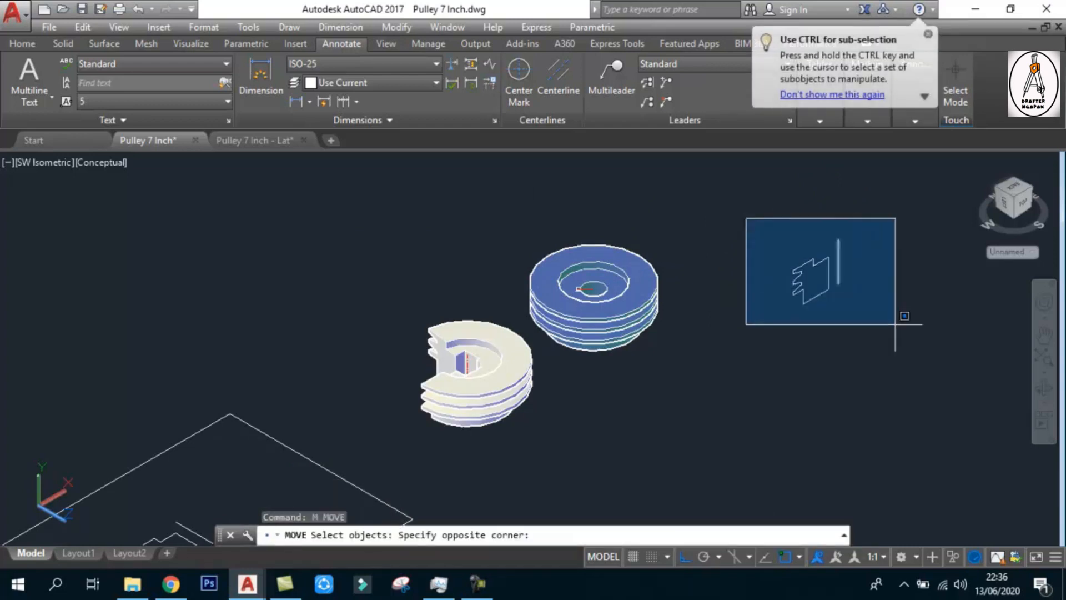
click(902, 314)
key(Return)
click(916, 387)
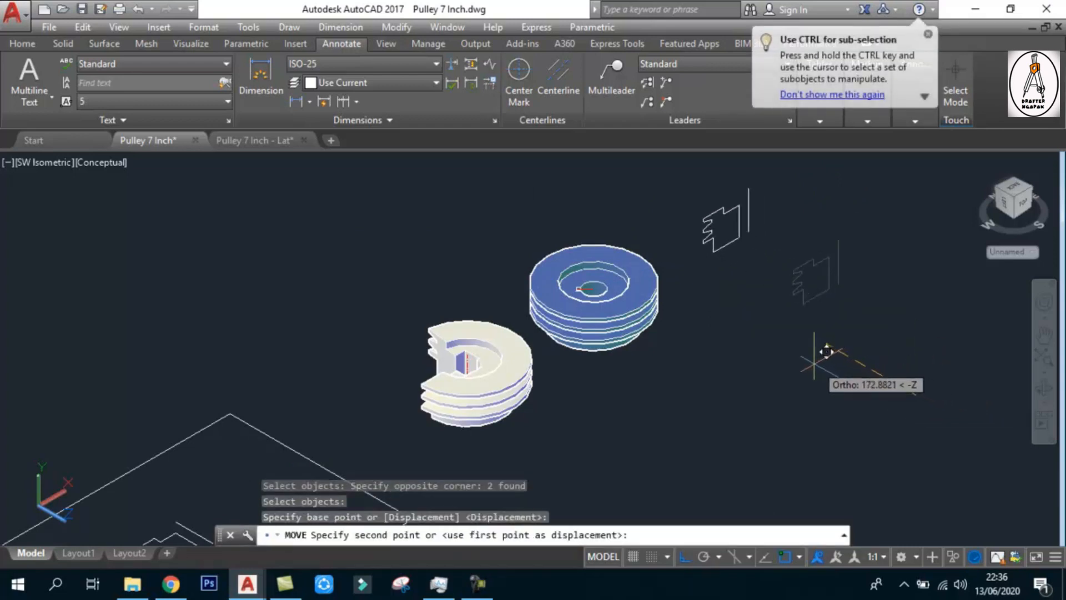
click(827, 339)
Check the placement of the moved outline and axis line in the top and SW isometric views
click(31, 163)
click(62, 202)
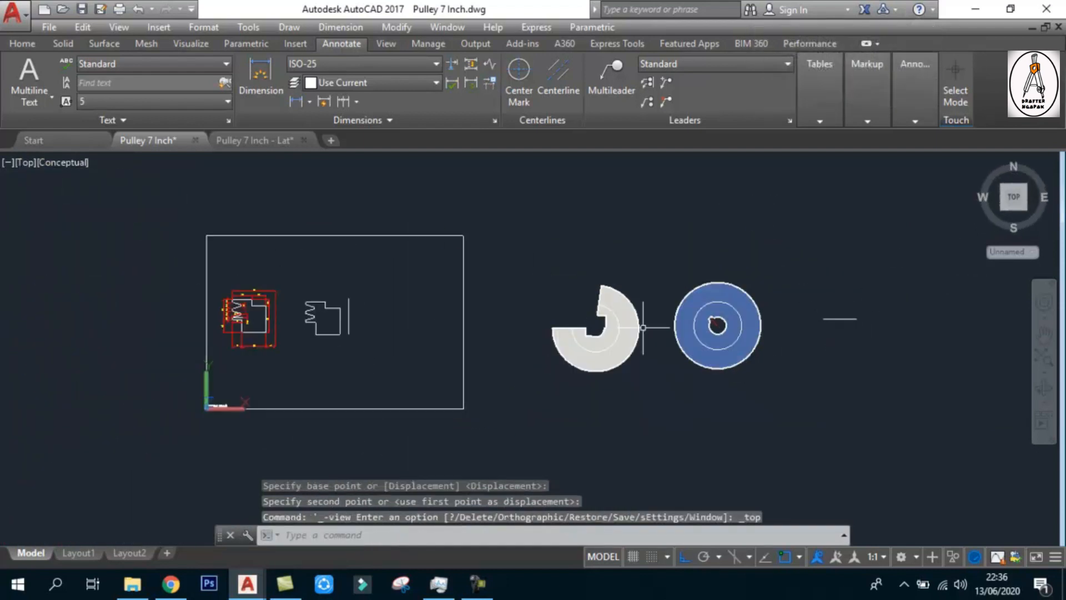
click(31, 161)
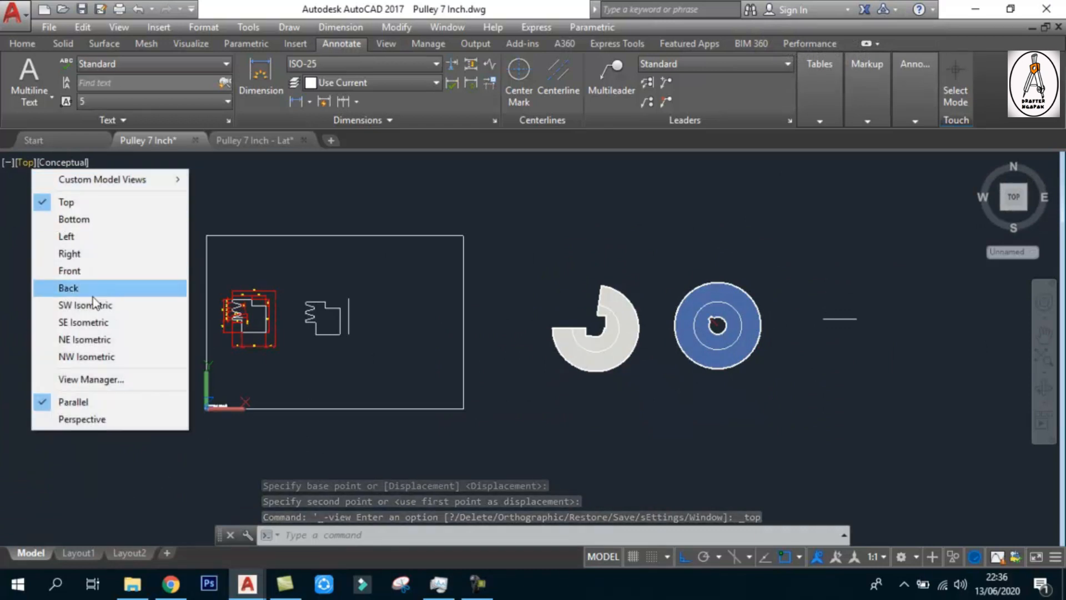
click(78, 305)
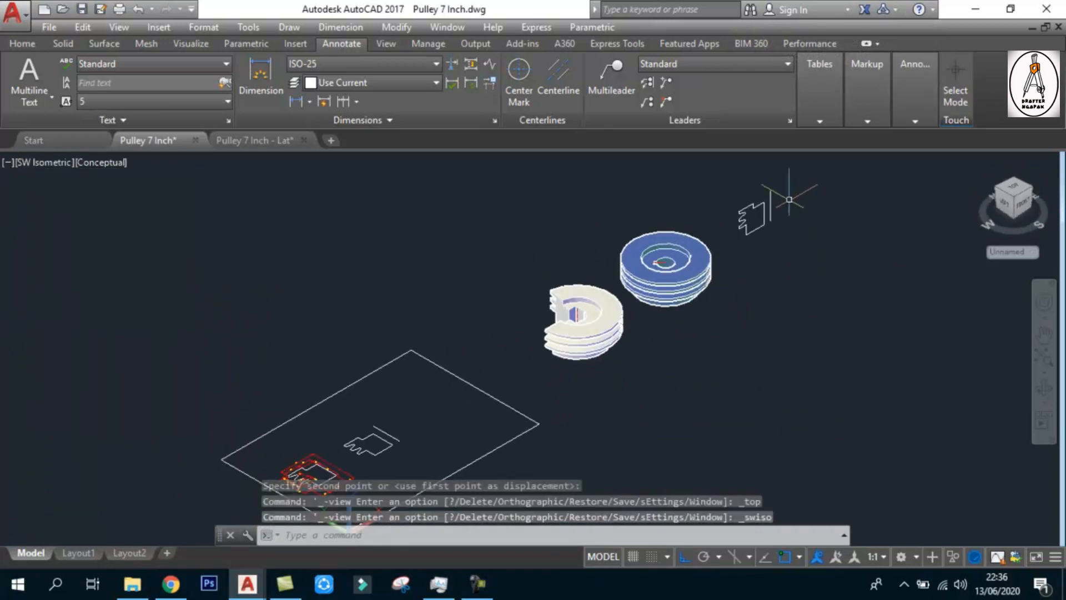
scroll(764, 220, up, 2)
middle_drag(793, 217, 756, 281)
scroll(758, 281, up, 1)
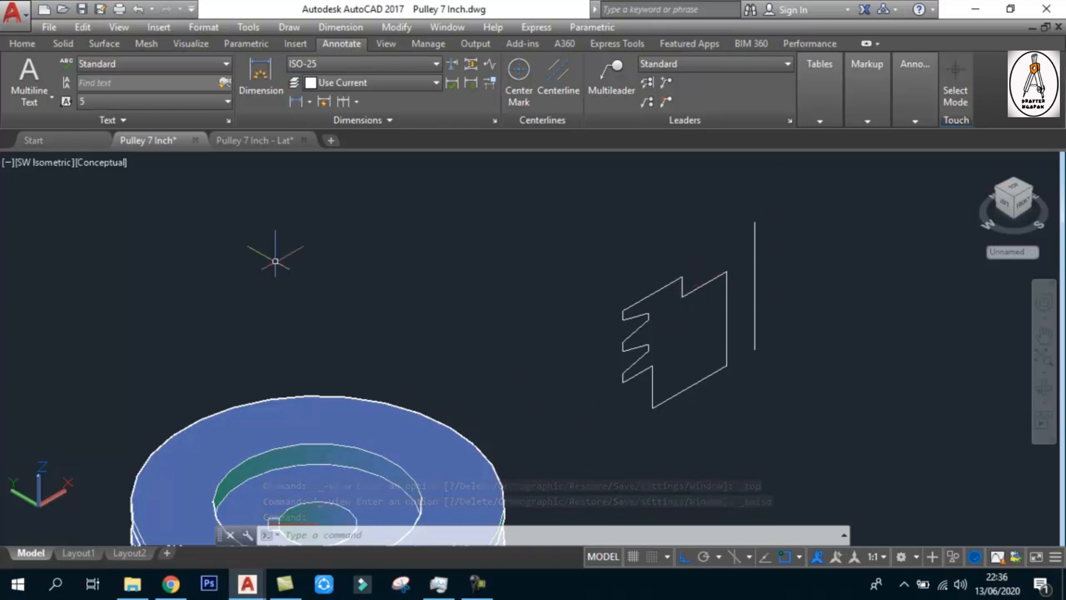
Examine the upright outline from above and select the axis line to check where it stands, then clear the selection
click(32, 163)
click(74, 202)
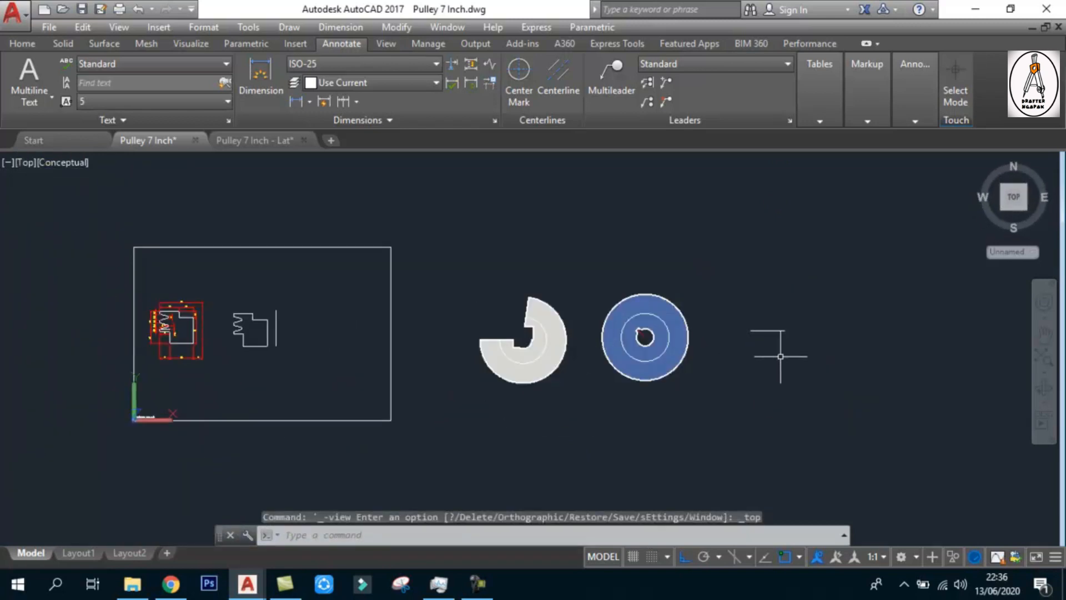
scroll(825, 330, up, 5)
scroll(726, 281, up, 3)
click(744, 293)
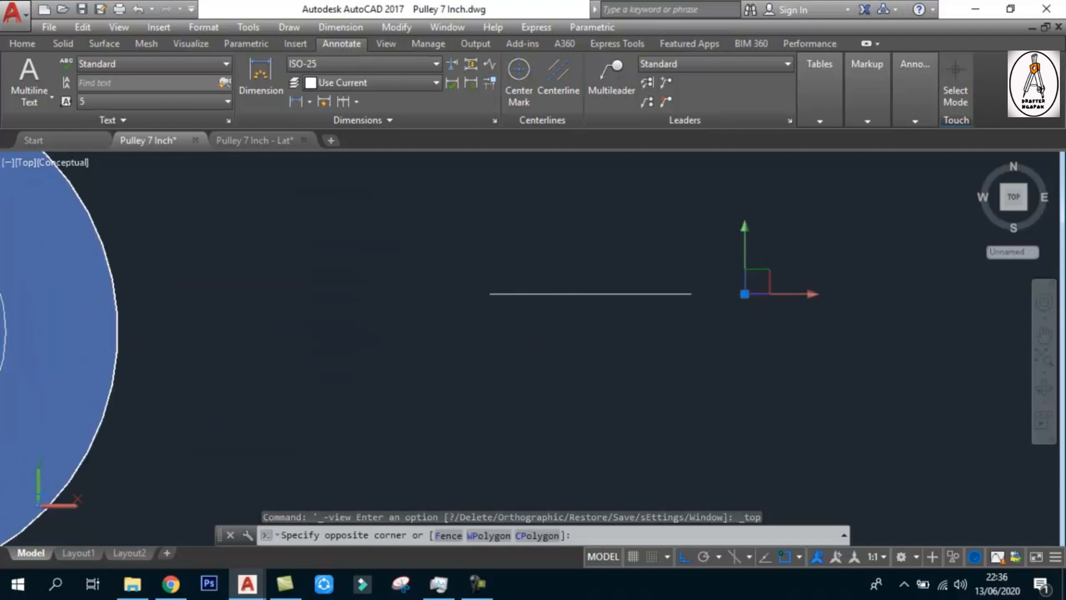
click(771, 321)
key(Escape)
click(714, 209)
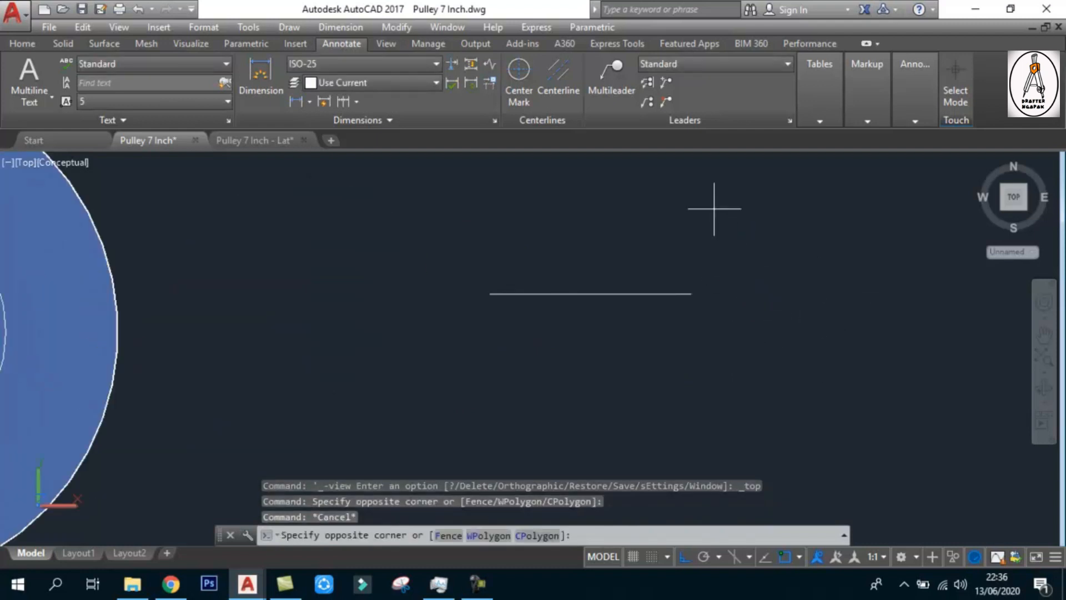
click(826, 361)
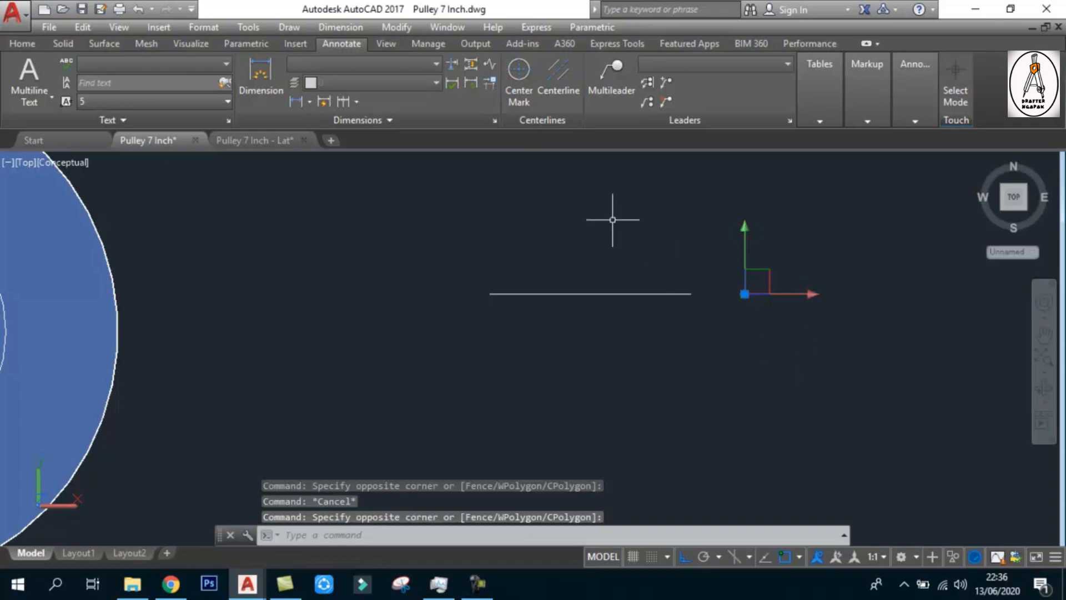
key(Escape)
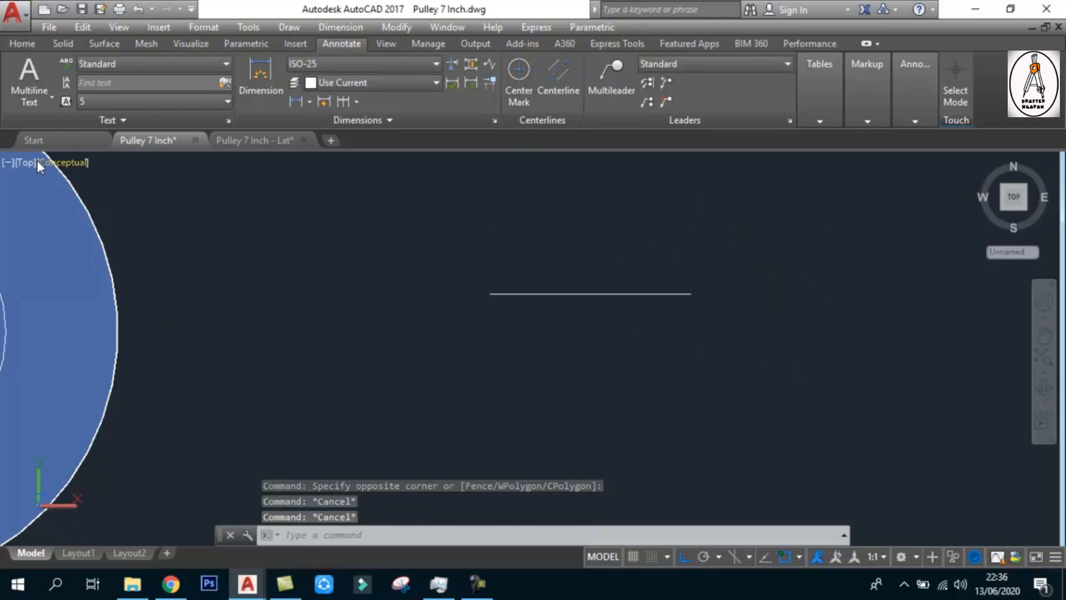
Switch to the SW isometric view and frame the upright outline with its axis line
click(32, 162)
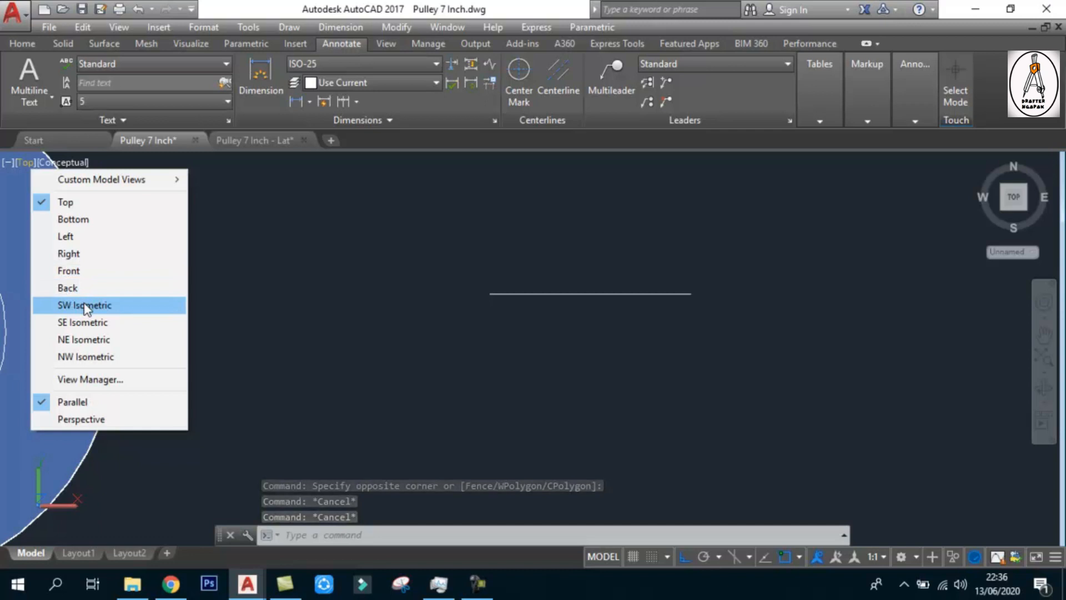
click(85, 307)
scroll(786, 188, up, 4)
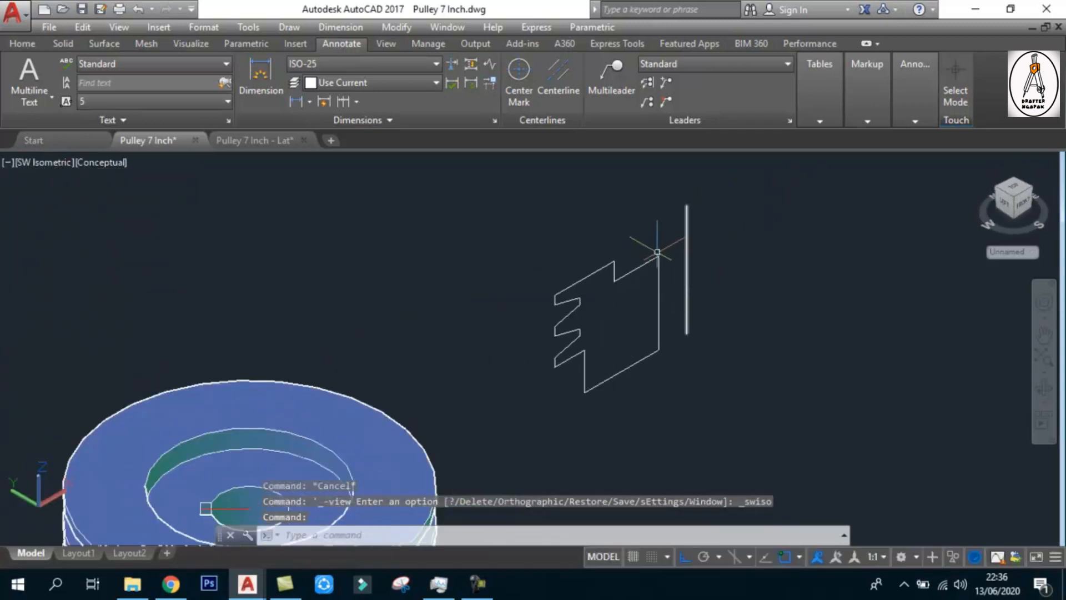
middle_drag(677, 274, 662, 286)
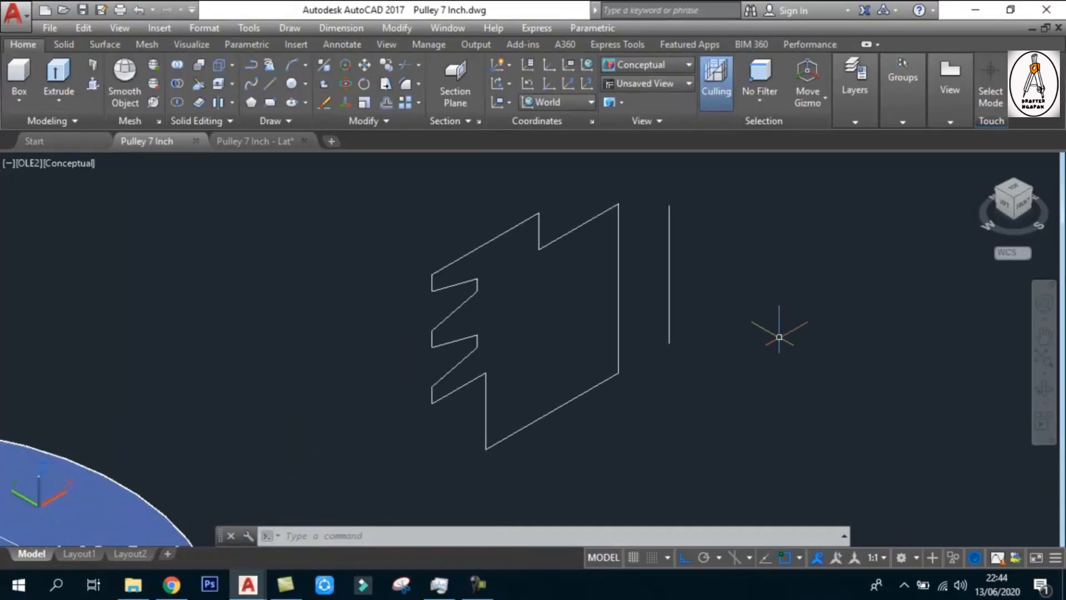
middle_drag(622, 264, 611, 303)
scroll(594, 284, down, 3)
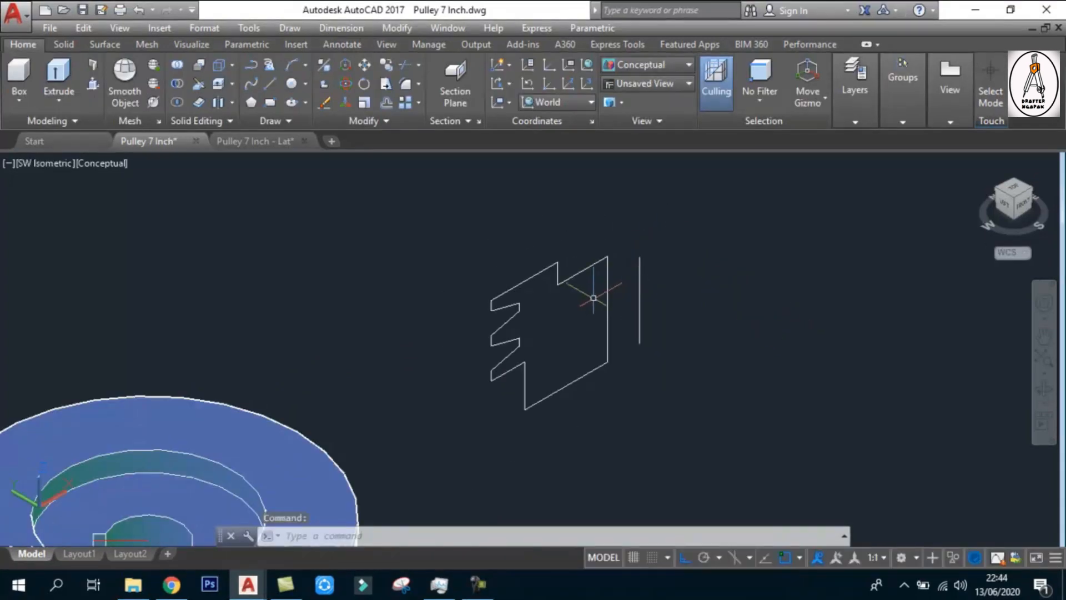
Try to revolve the upright V-groove outline around the axis line, from its lower to its upper endpoint
text(rev)
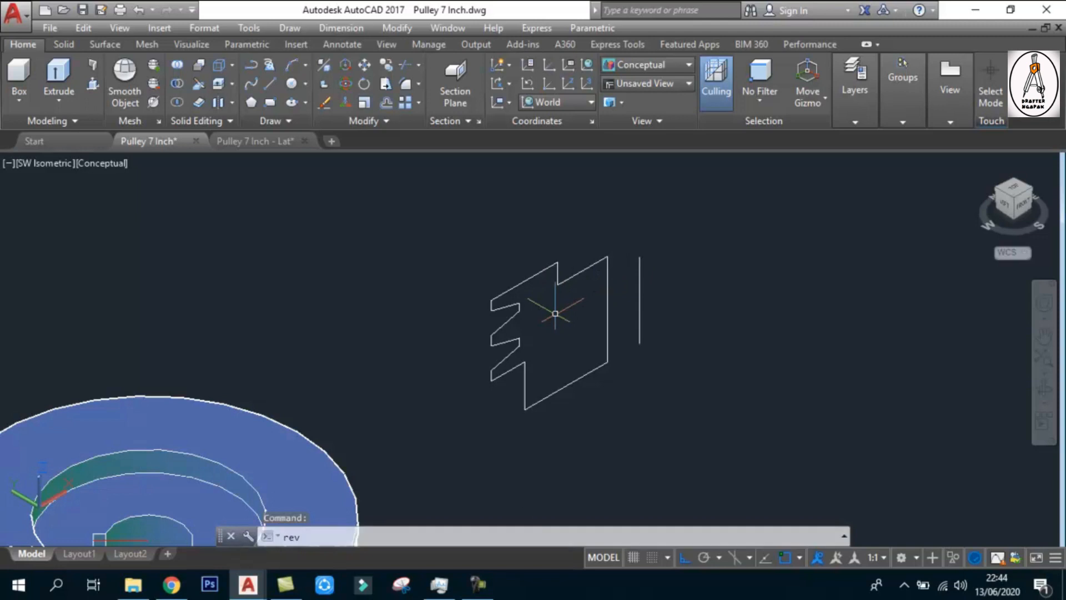
key(Return)
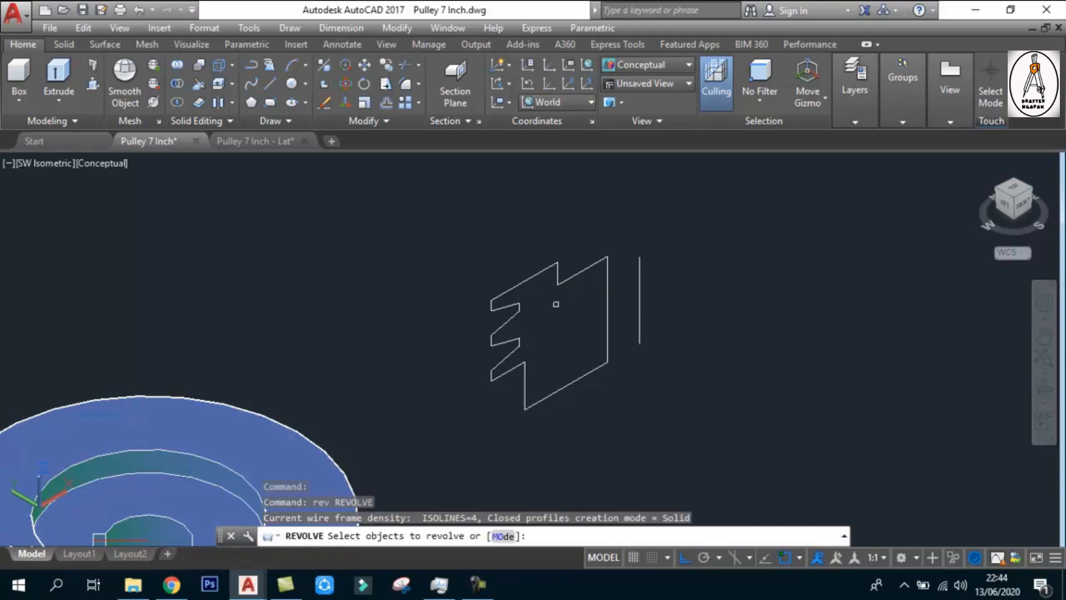
click(558, 272)
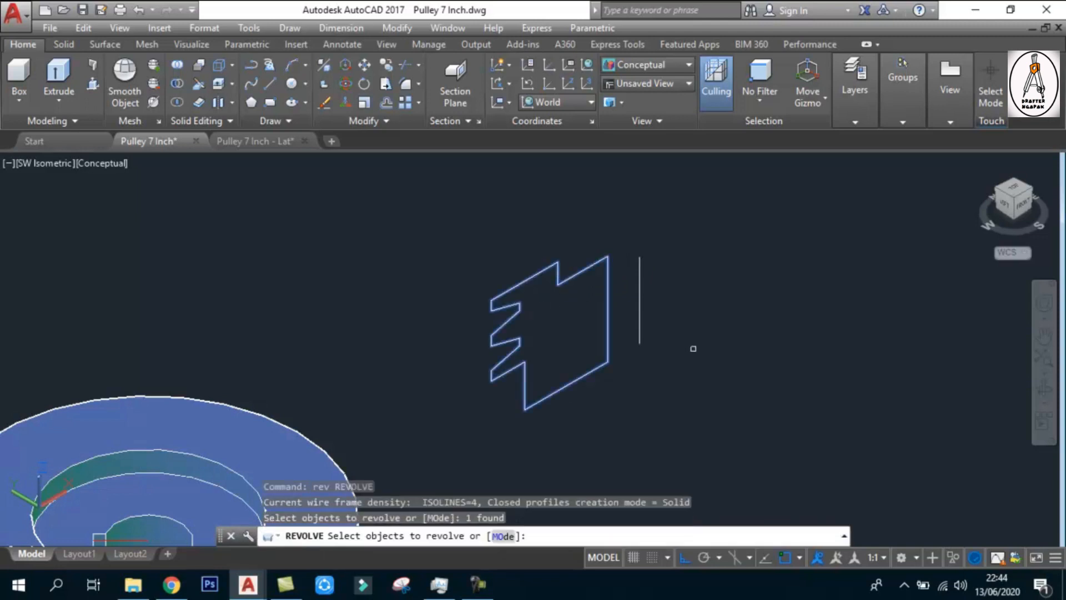
key(Return)
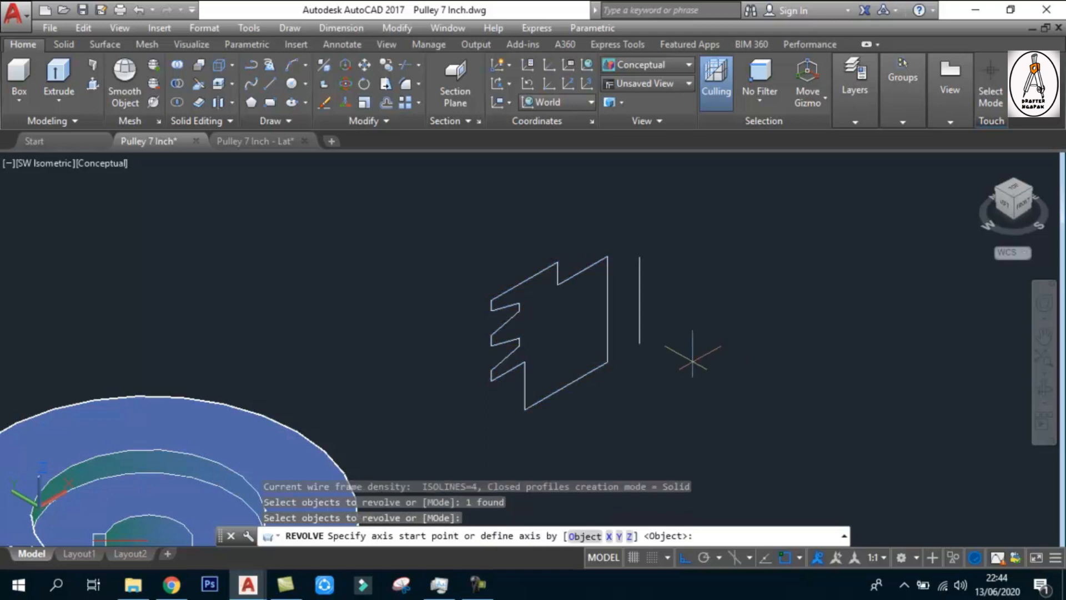
click(639, 343)
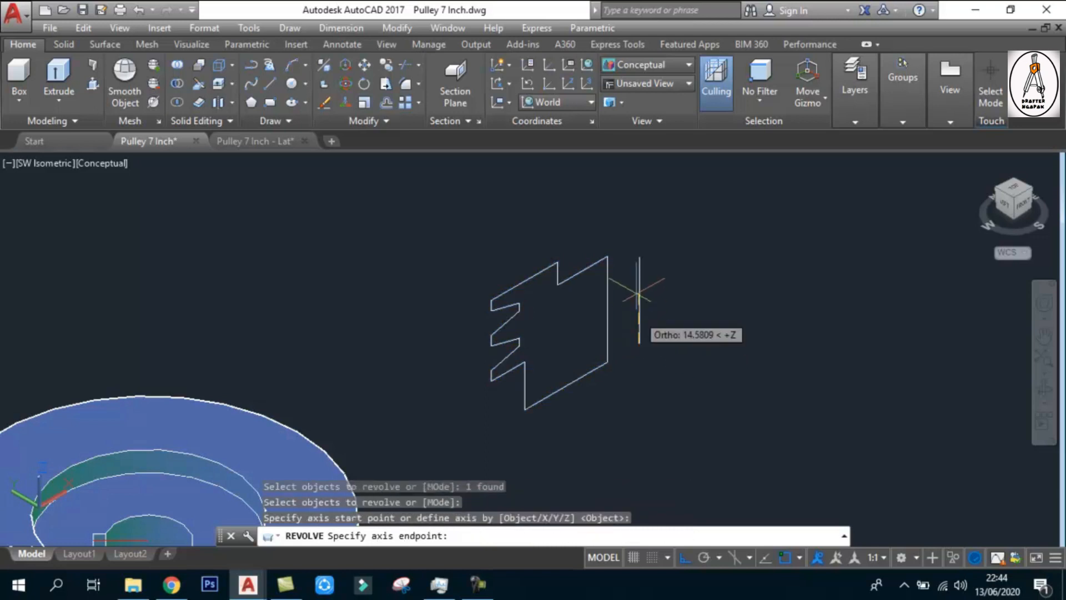
click(639, 257)
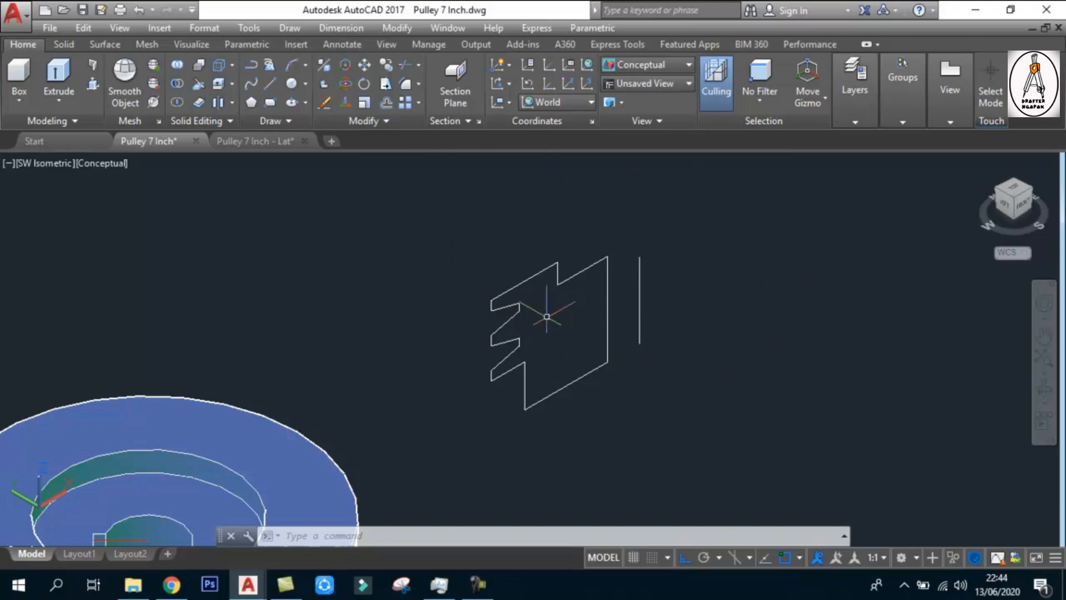
Redirect the UCS Z axis perpendicular to the outline's plane and move the UCS origin to the upper end of the axis line
scroll(521, 330, down, 2)
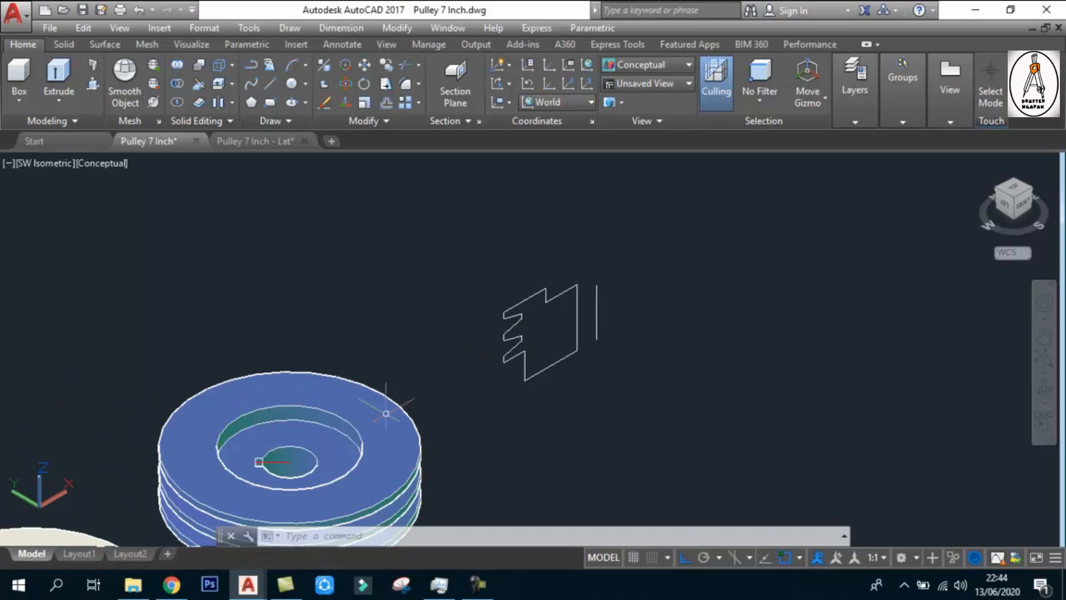
click(41, 501)
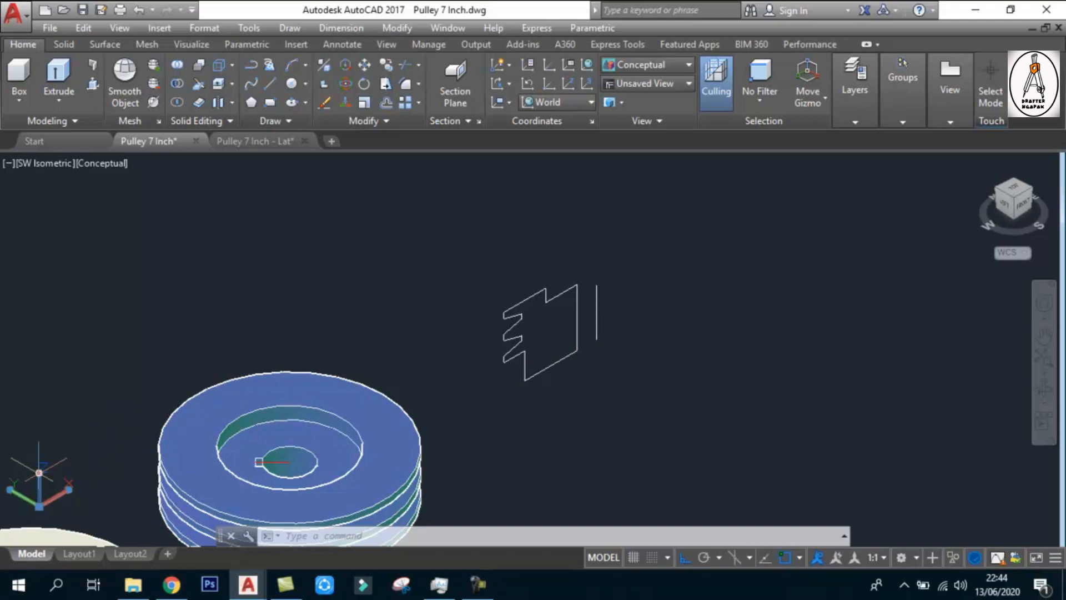
click(39, 472)
click(72, 511)
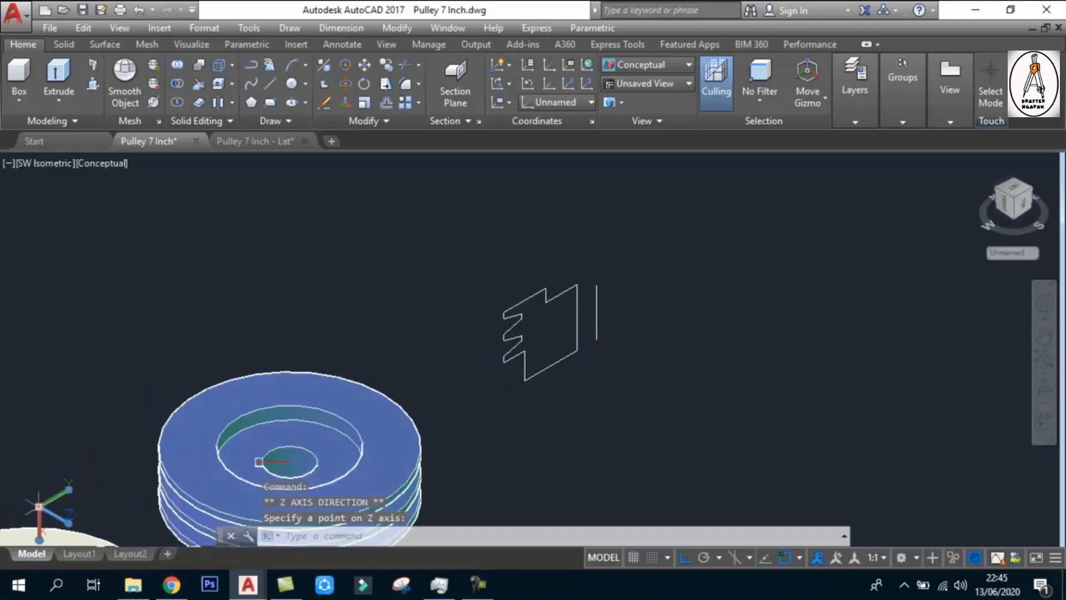
click(38, 506)
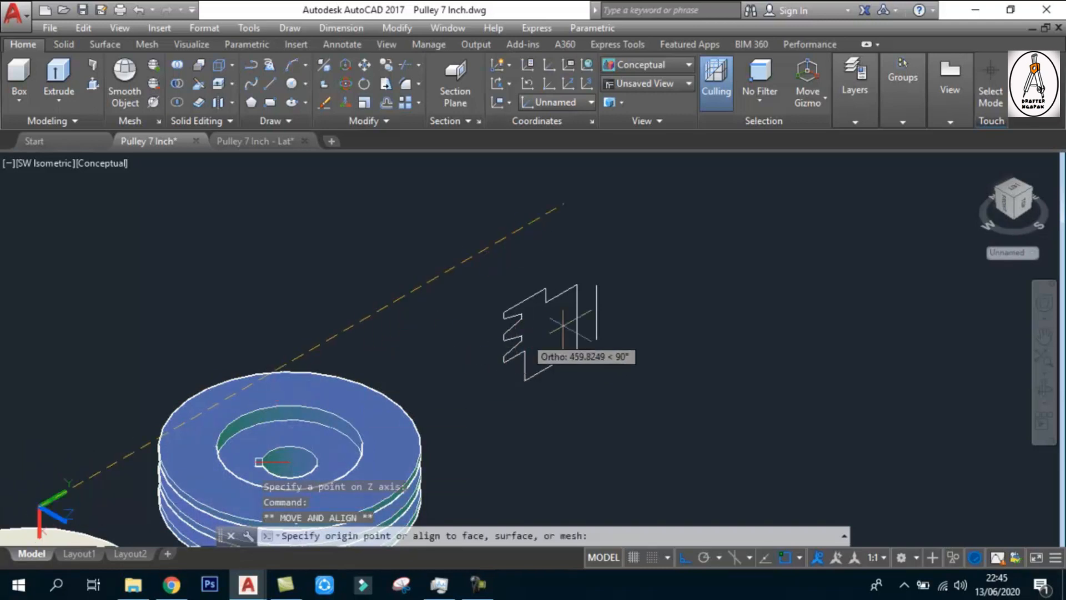
scroll(562, 326, up, 3)
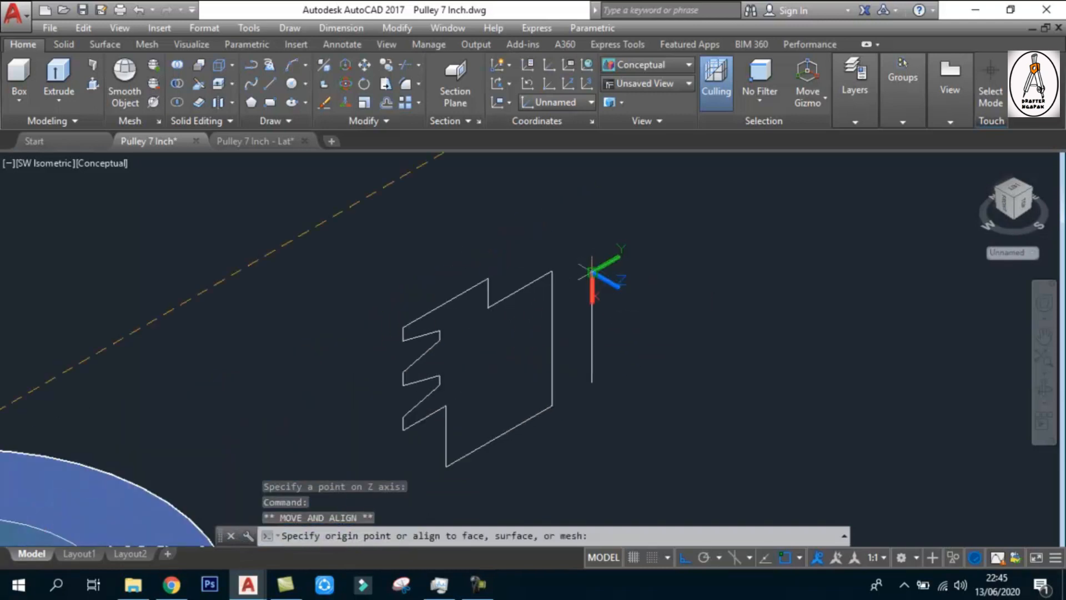
key(Escape)
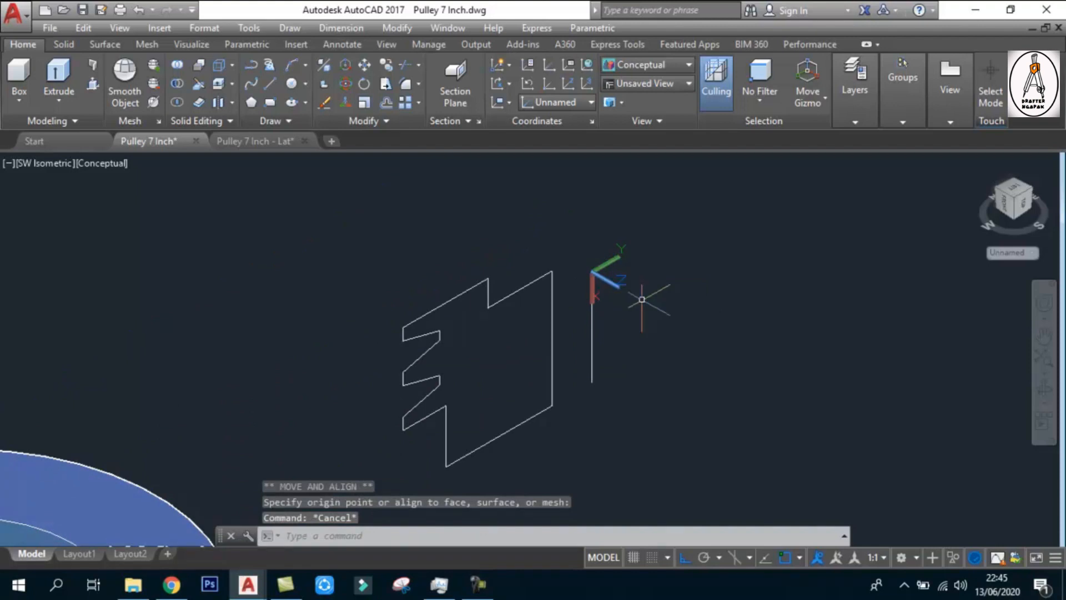
Try to revolve the outline again in the realigned UCS, using the axis line from its lower end upward as the axis
scroll(642, 299, down, 4)
scroll(556, 320, up, 3)
middle_drag(545, 317, 590, 301)
scroll(581, 303, up, 2)
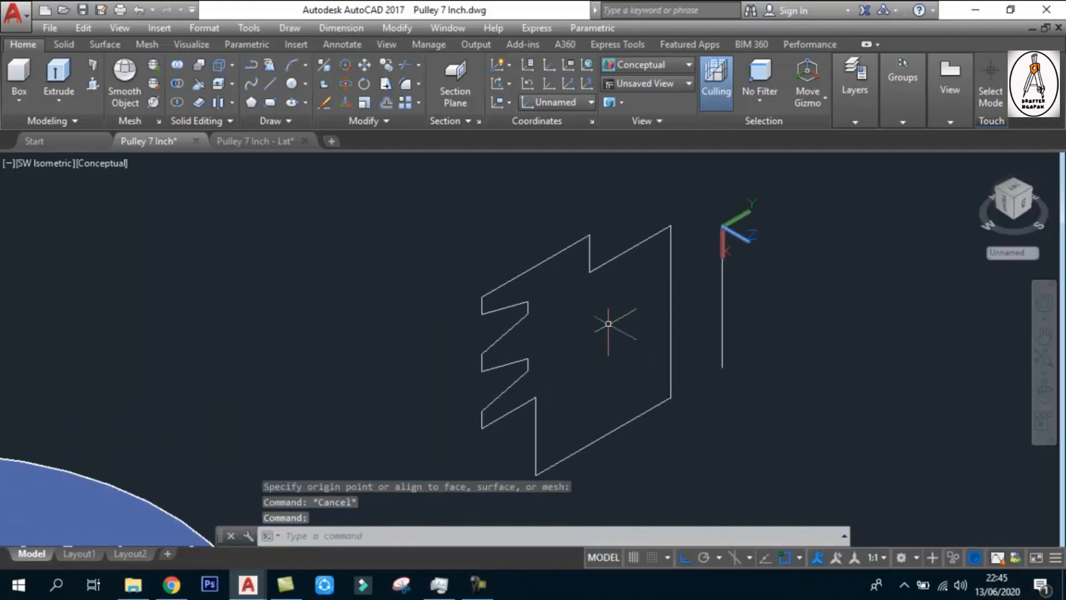
mouse_move(675, 321)
middle_down()
mouse_move(642, 309)
mouse_move(651, 303)
middle_up()
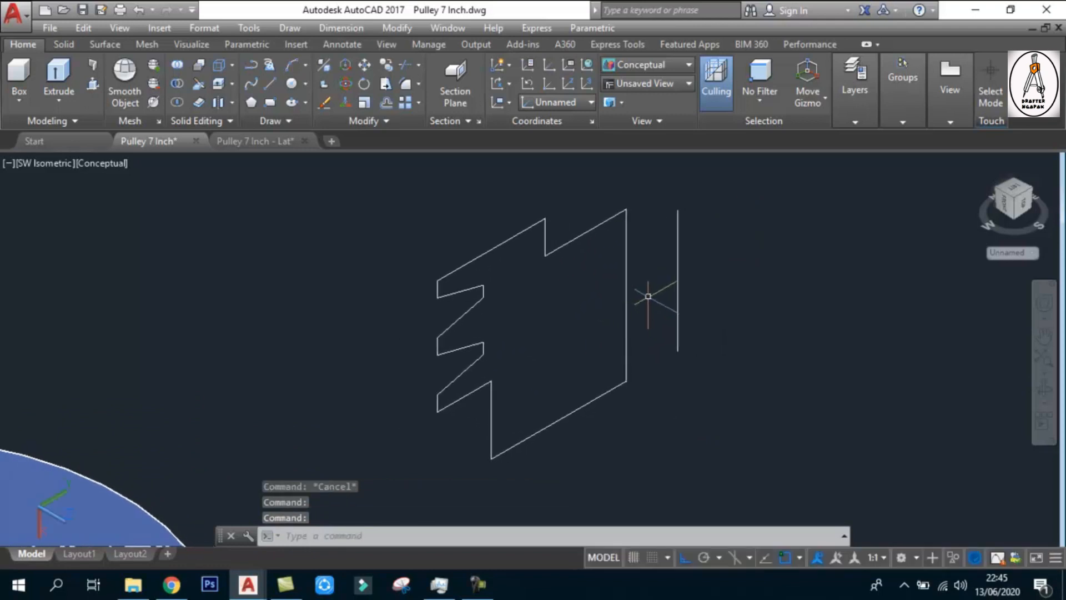
middle_drag(638, 290, 628, 303)
text(rev)
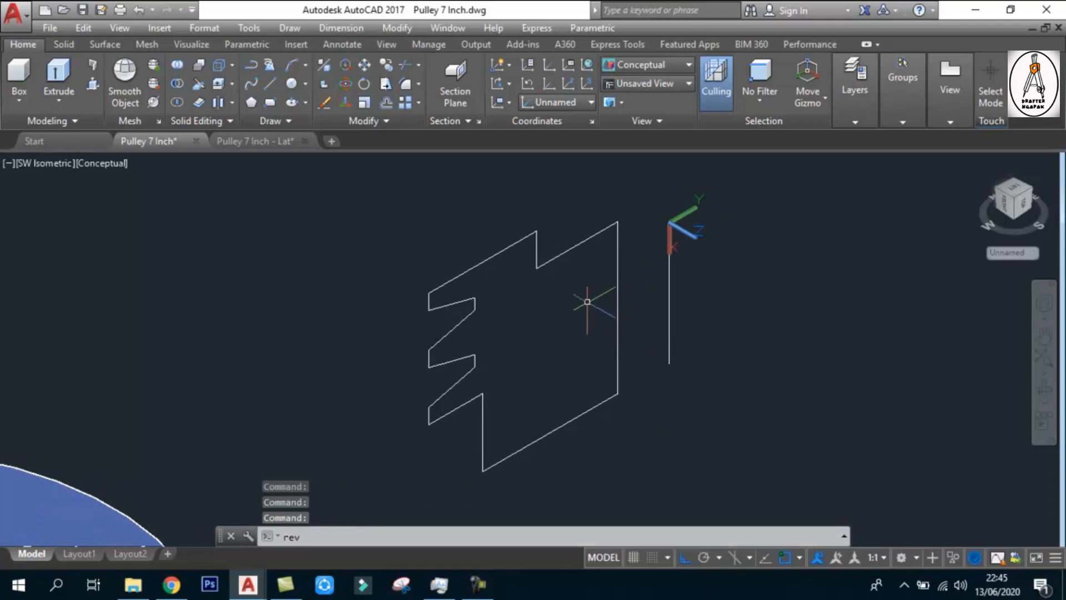
key(Return)
click(586, 240)
key(Return)
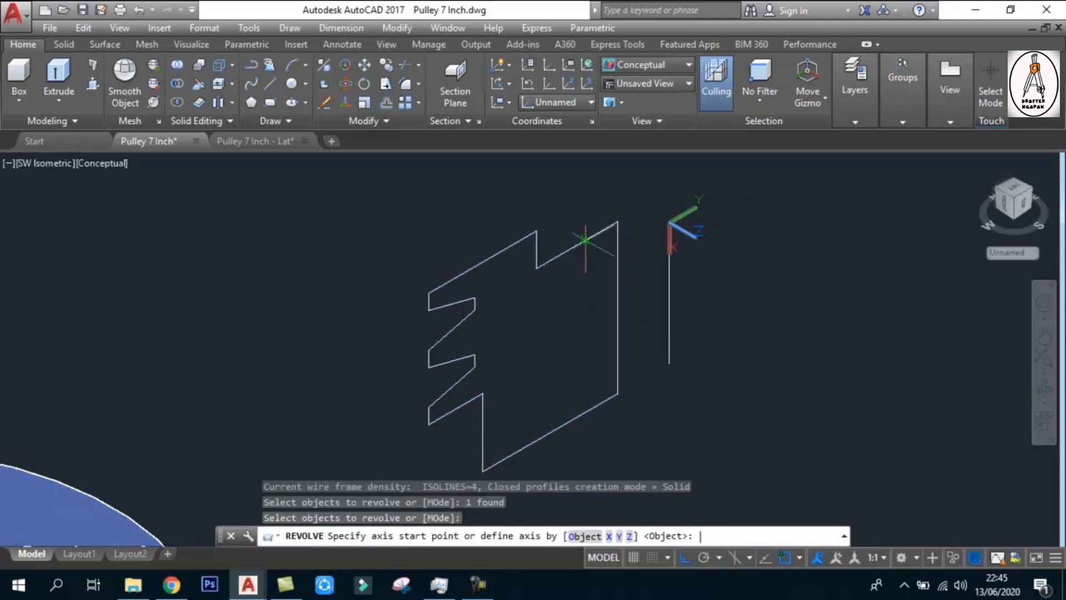
click(670, 363)
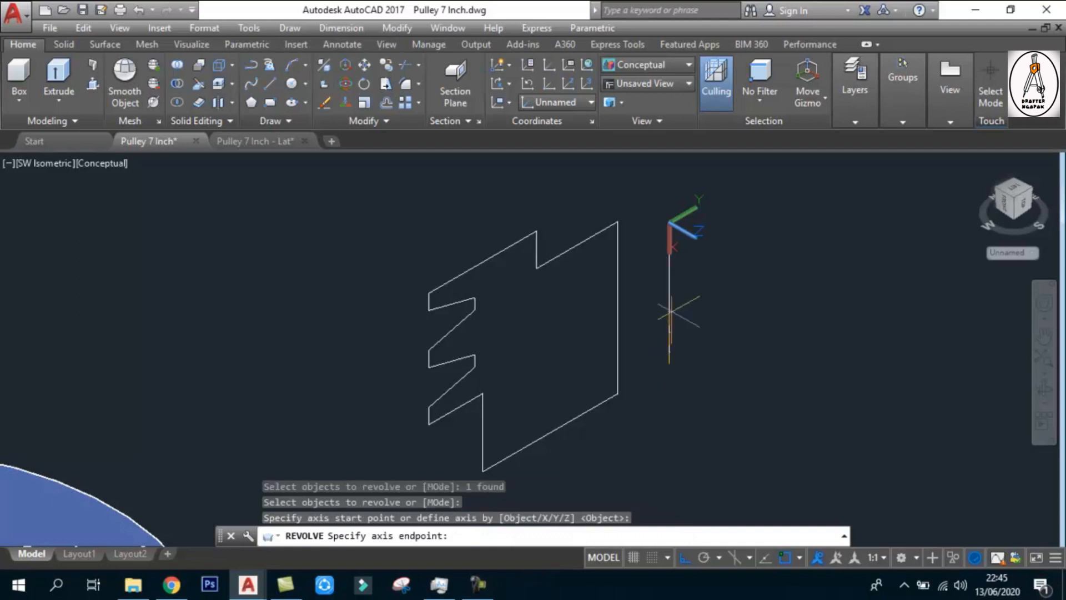
click(670, 278)
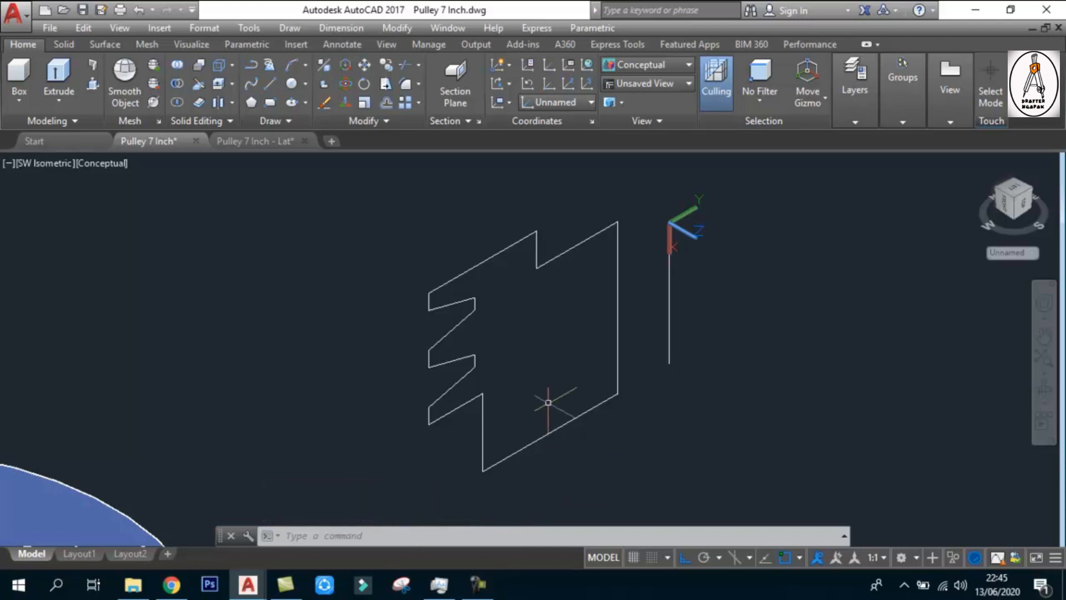
Erase the half-section outline and undo the erasure
middle_drag(548, 402, 538, 405)
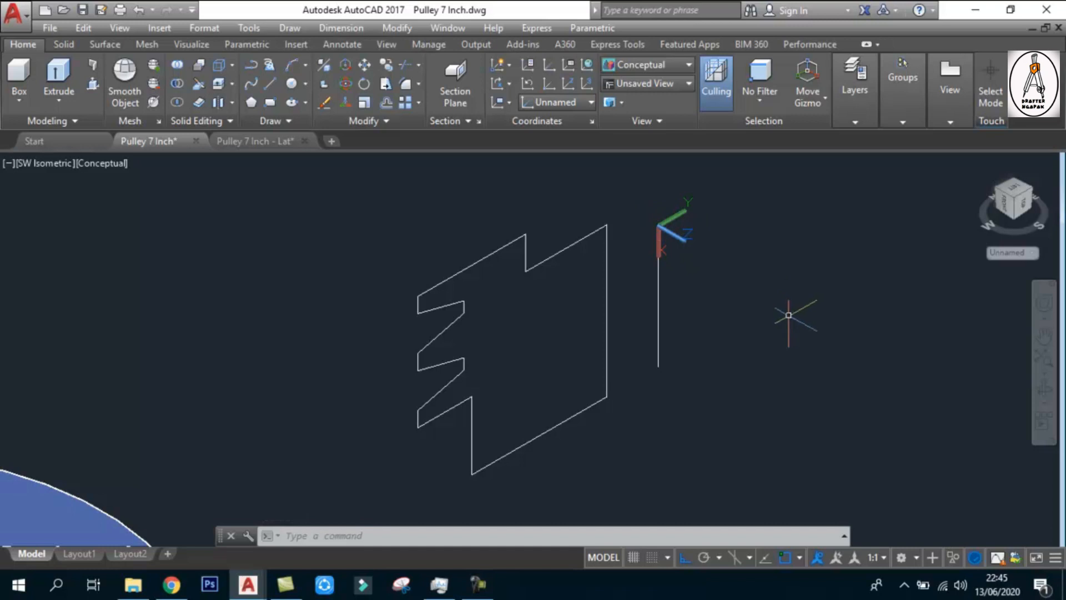
click(606, 297)
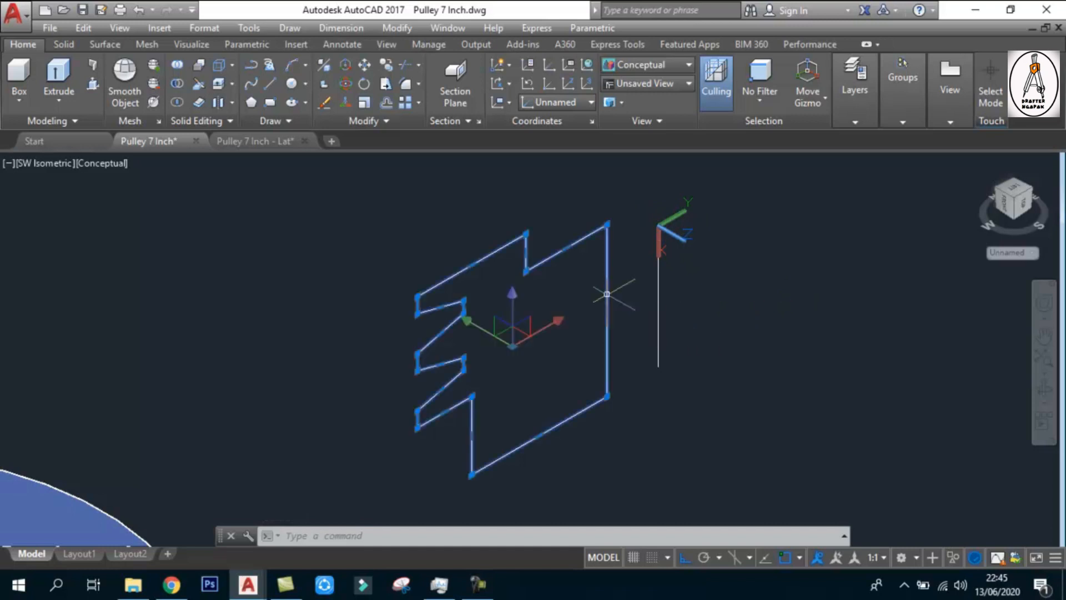
key(Delete)
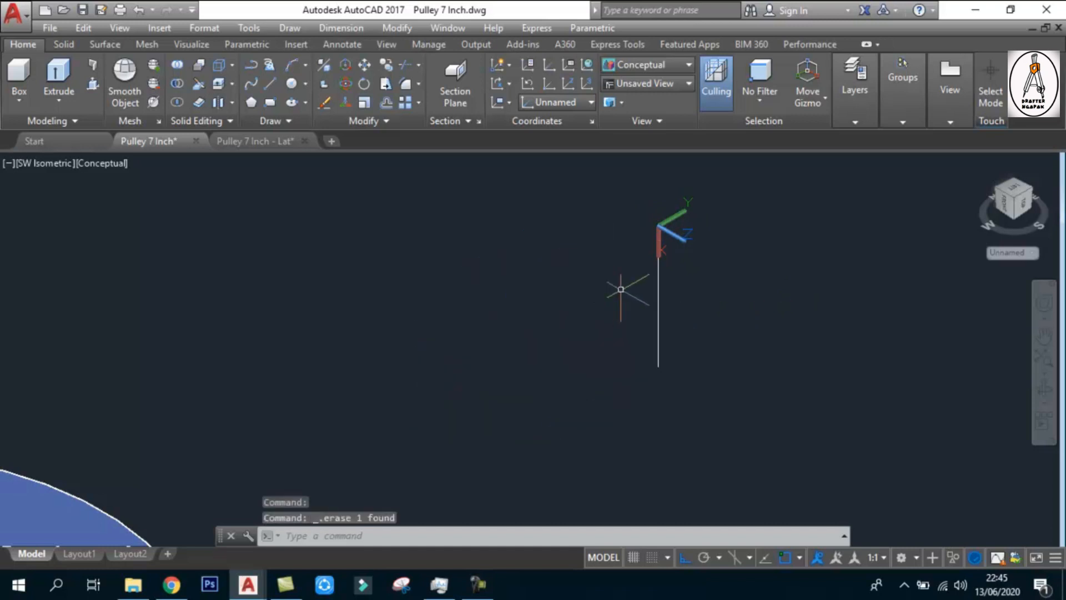
text(u)
key(Return)
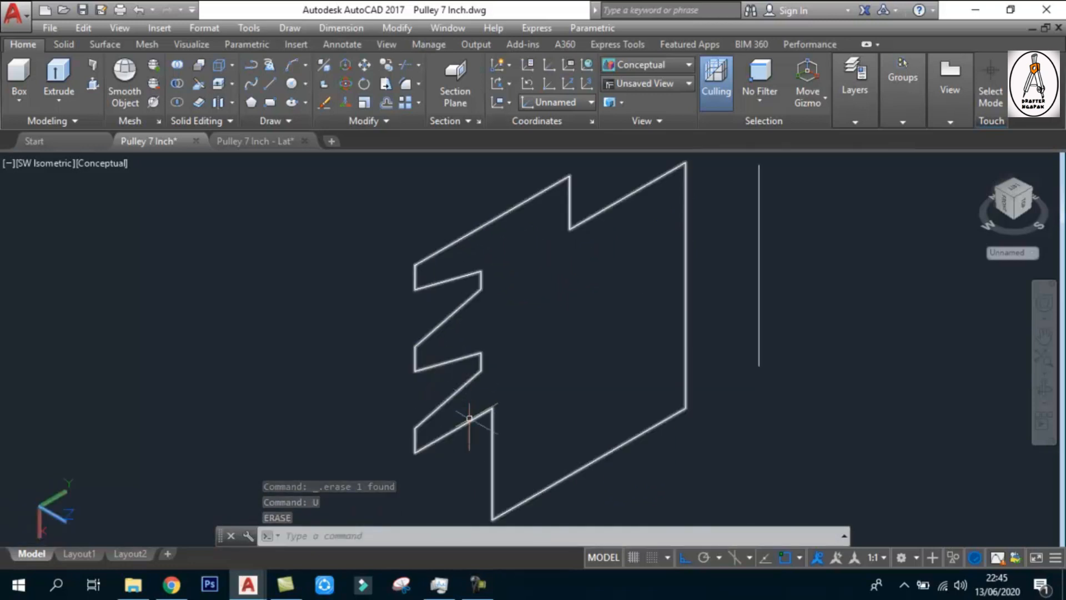
Examine the outline's corners at close range, especially the outer corner above the V-grooves, for segments that do not meet exactly
scroll(481, 413, up, 5)
scroll(480, 413, down, 5)
scroll(578, 298, up, 6)
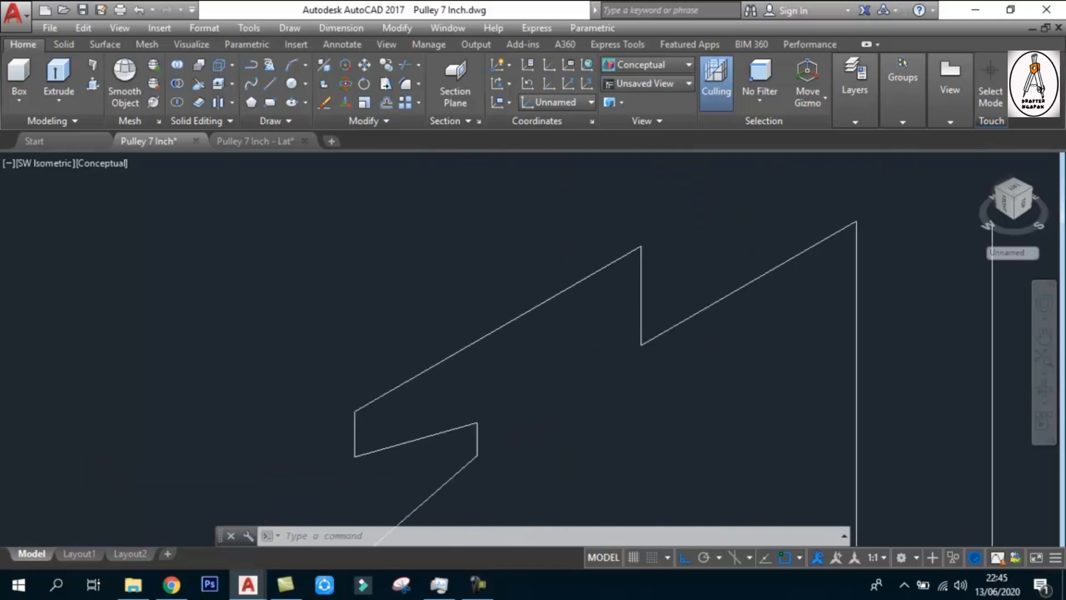
scroll(519, 309, down, 4)
scroll(538, 331, up, 6)
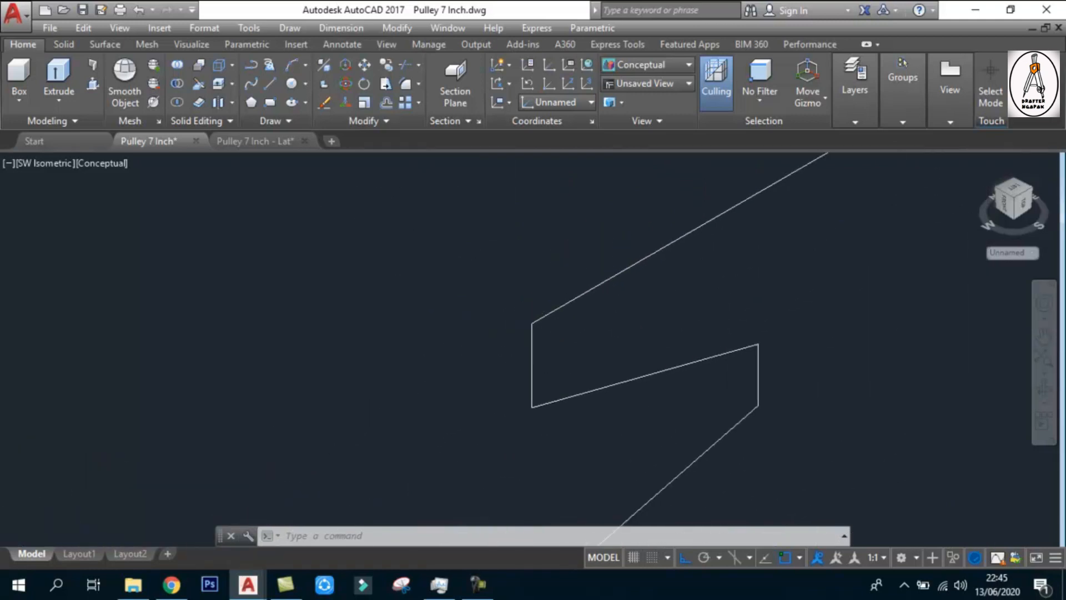
scroll(564, 340, up, 5)
scroll(511, 324, up, 6)
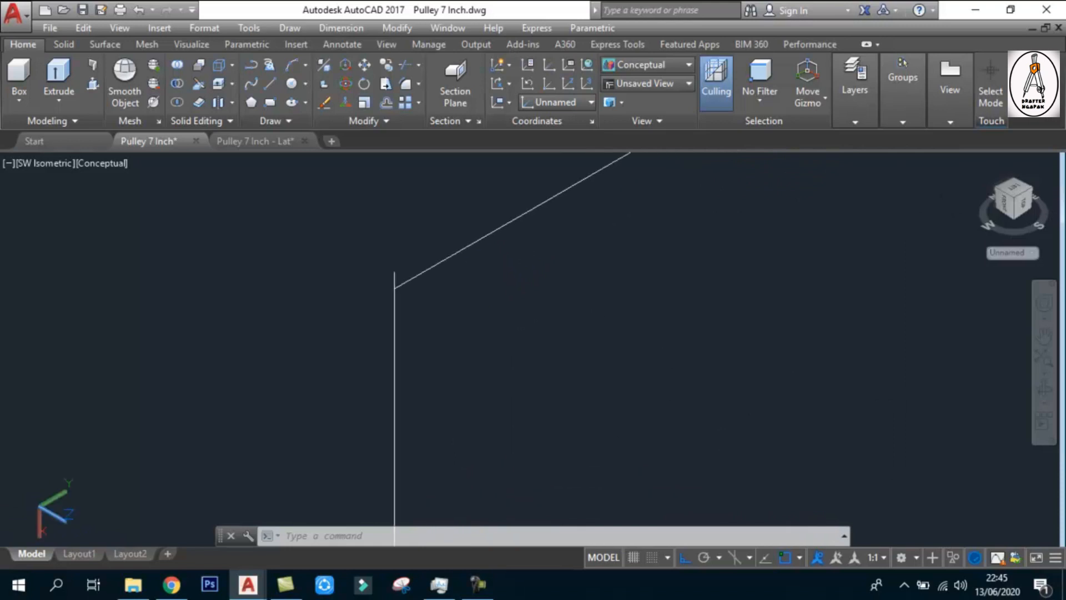
scroll(390, 289, up, 5)
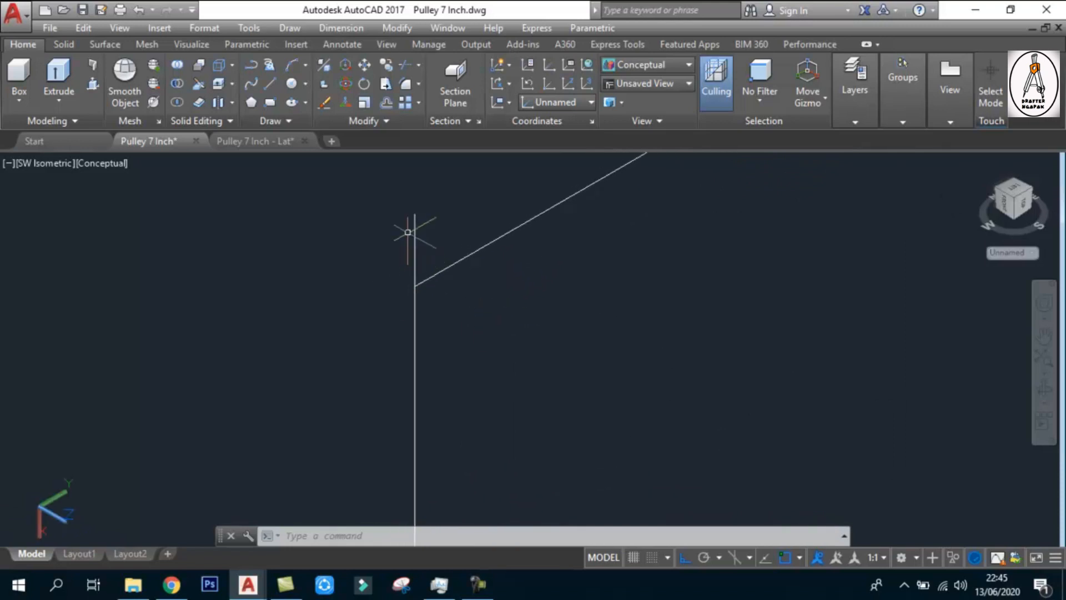
middle_drag(423, 281, 391, 318)
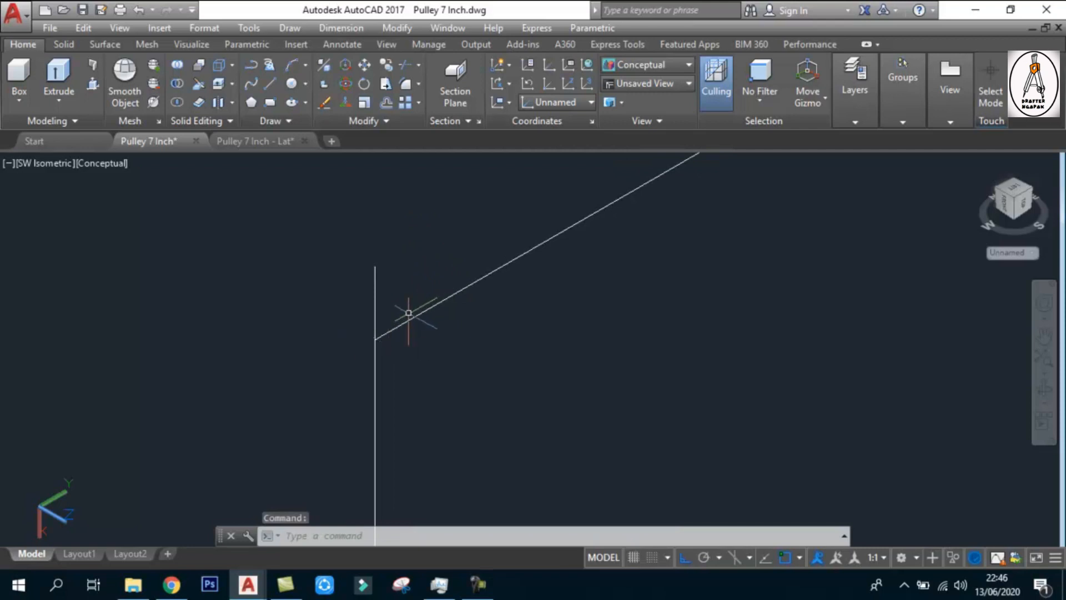
click(376, 272)
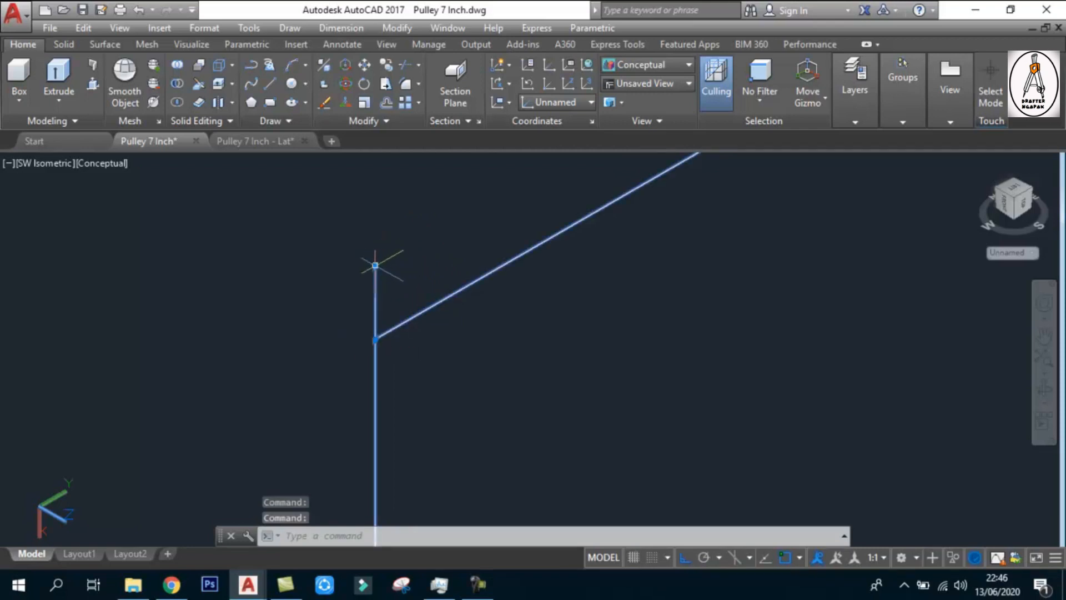
click(375, 266)
key(Escape)
key(Escape)
key(Escape)
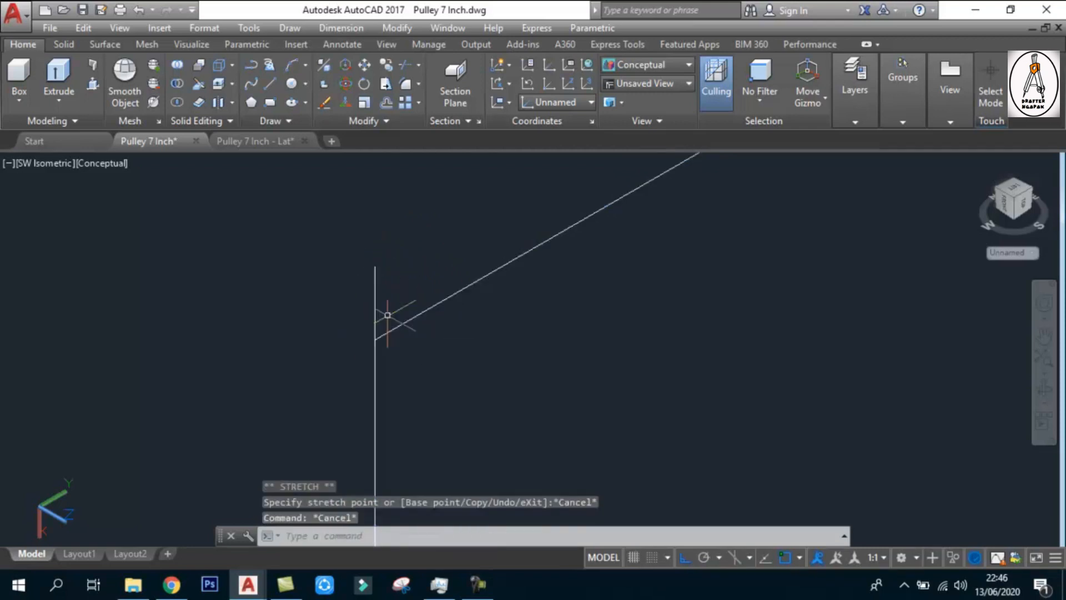
Trim the overshooting end of the vertical segment at the outline's upper outer corner, using the sloping edge as cutting edge
text(tr)
key(Return)
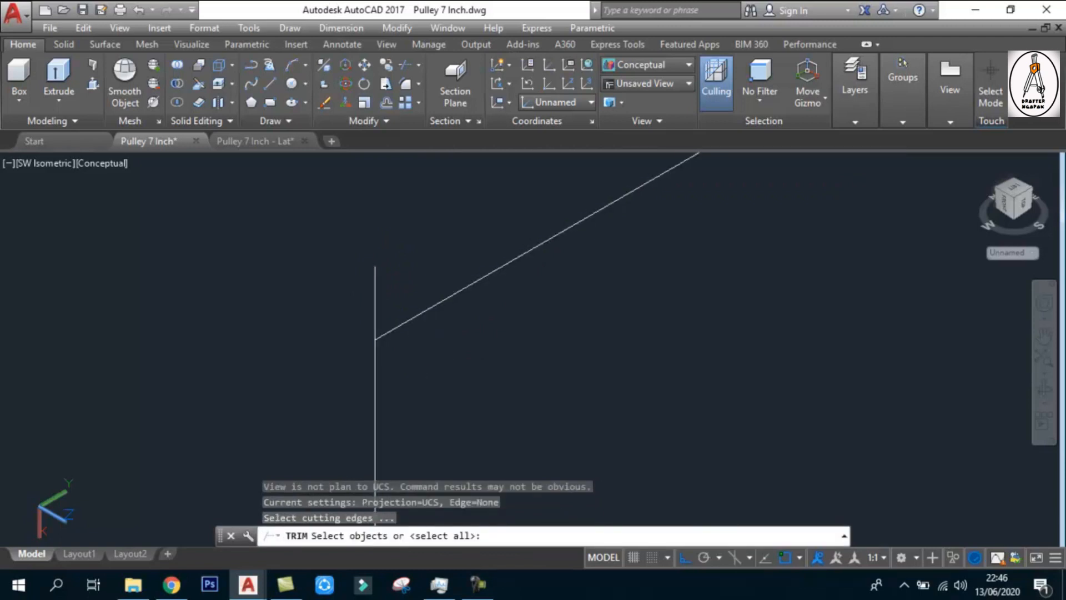
click(405, 321)
key(Return)
click(375, 294)
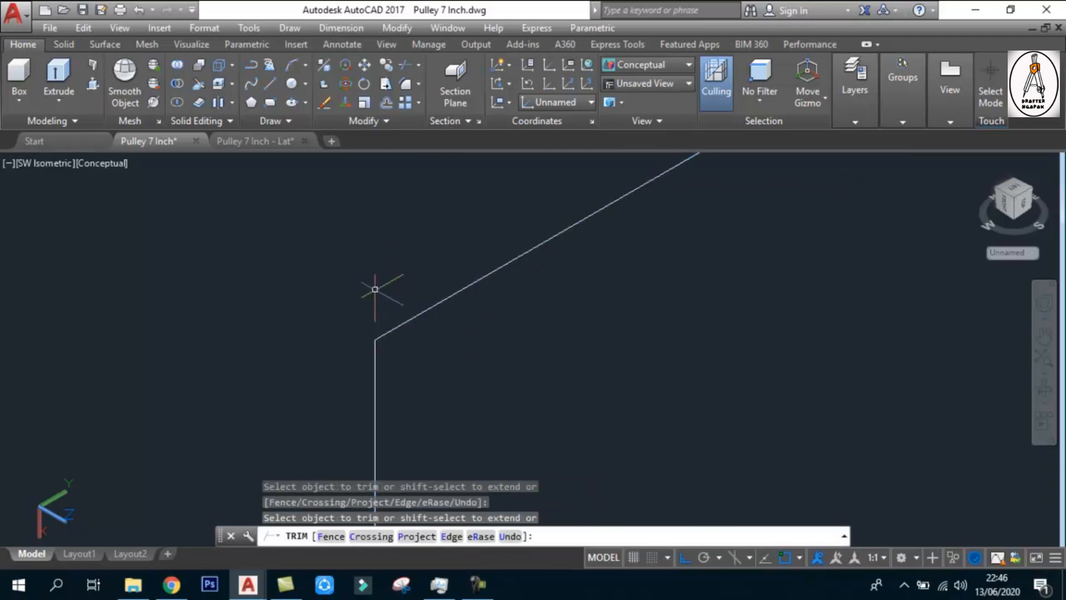
Revolve the trimmed half-section outline a full 360 degrees, picking the axis line from its lower end to its upper end as the axis
key(Return)
scroll(375, 290, down, 5)
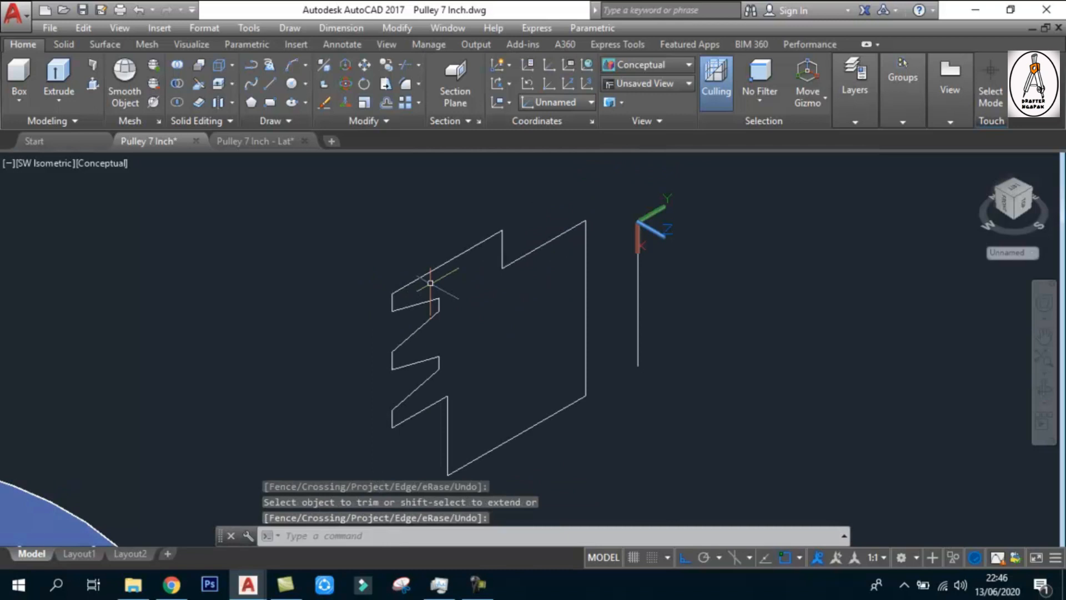
scroll(430, 284, down, 4)
scroll(428, 308, up, 6)
scroll(514, 323, down, 4)
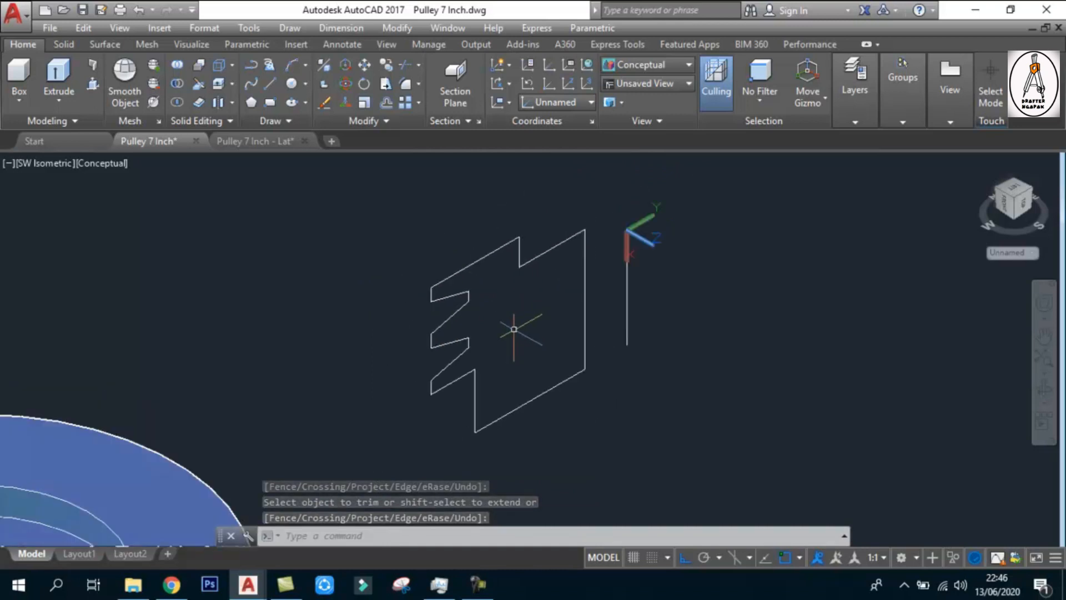
middle_drag(506, 282, 507, 295)
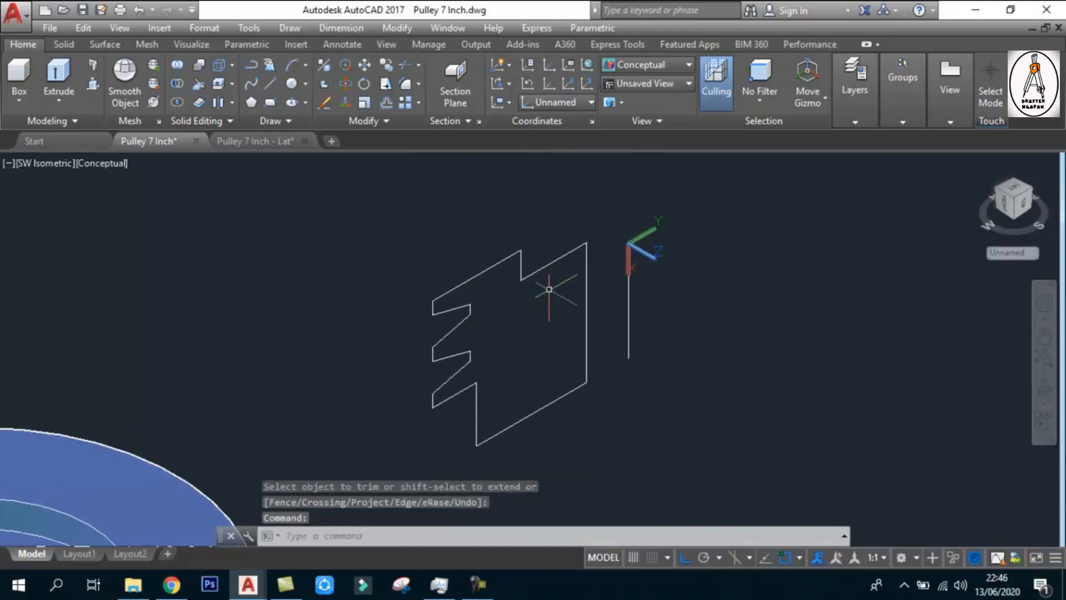
text(rev)
key(Return)
click(586, 344)
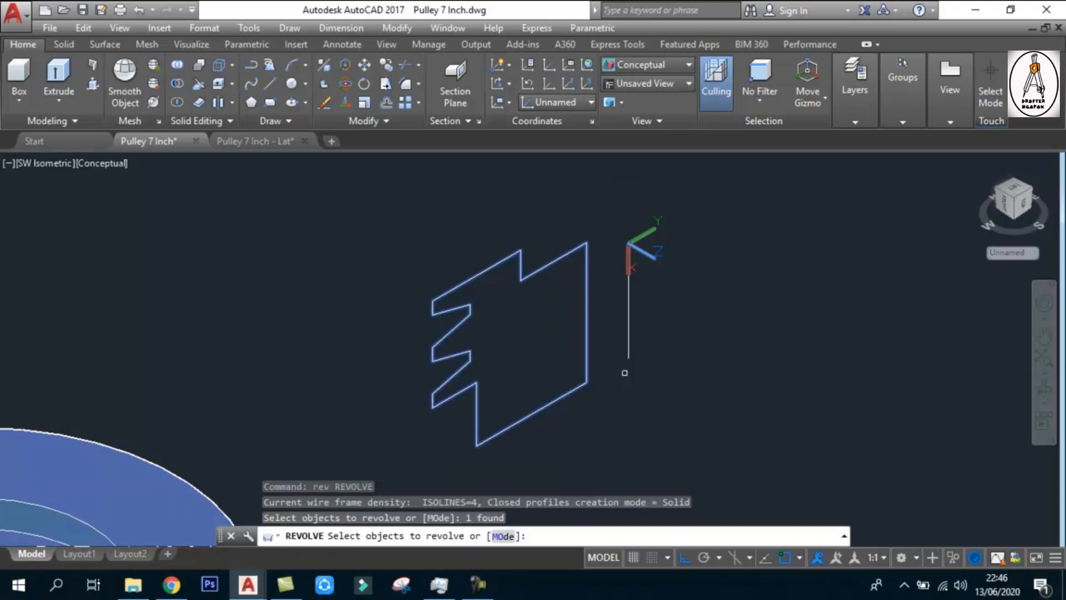
key(Return)
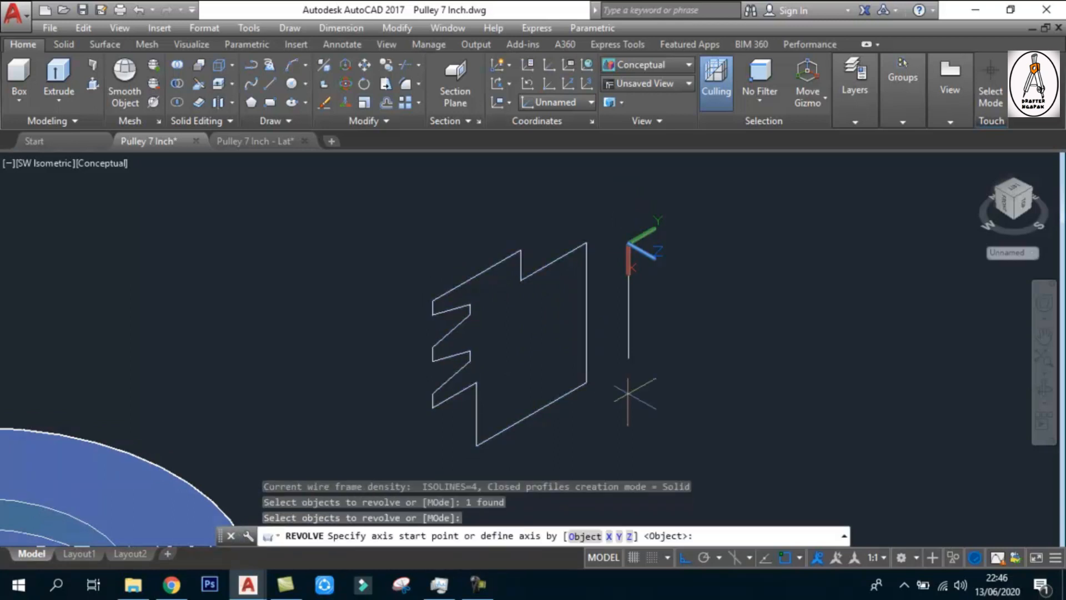
click(628, 358)
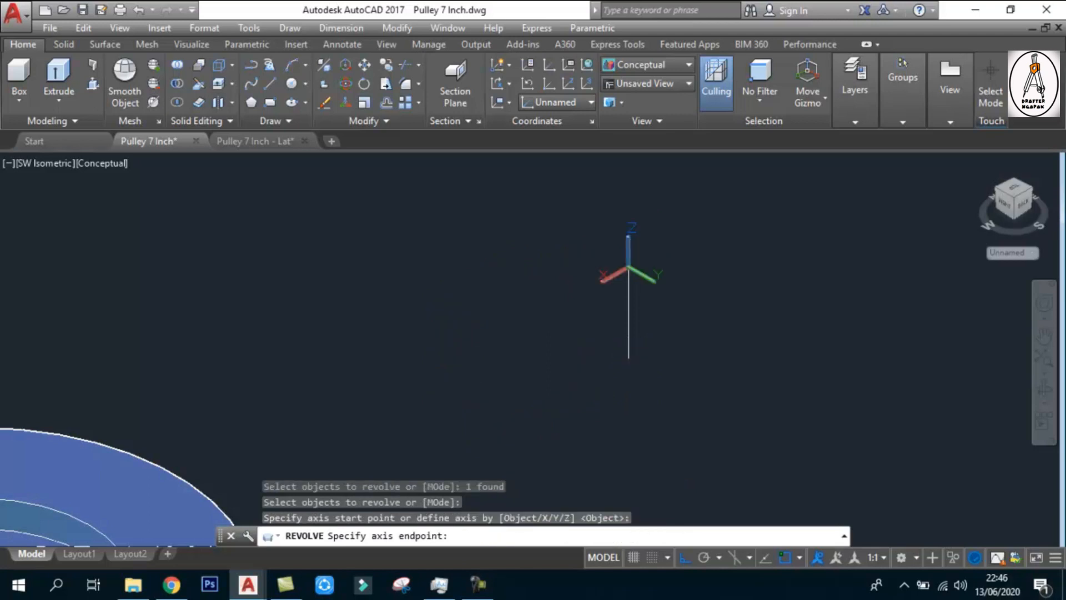
click(628, 236)
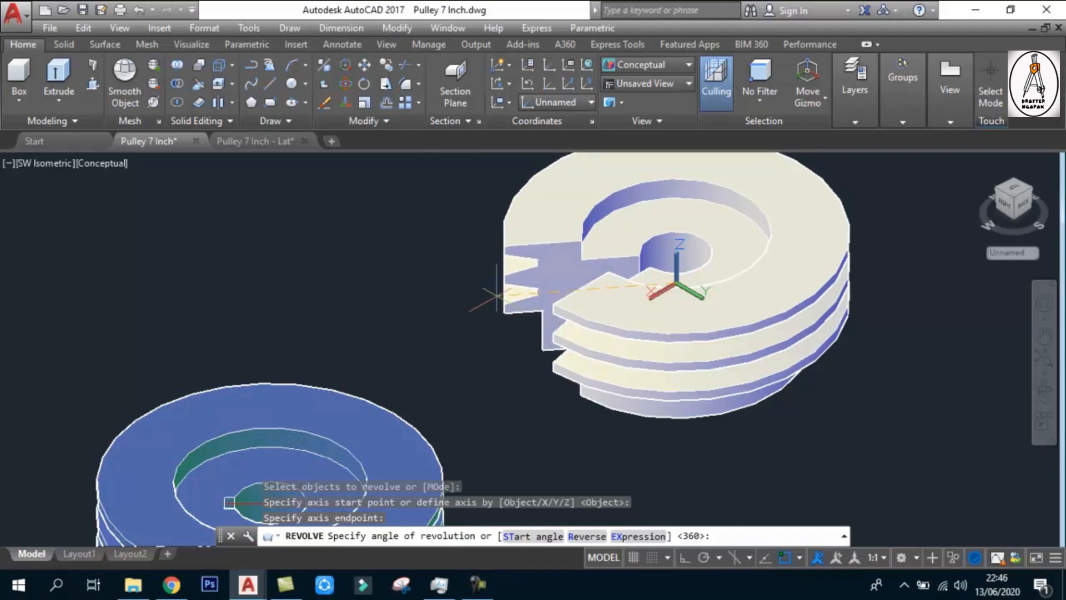
key(Return)
Examine the revolved pulley and compare its bore with the keyway in the bore of the blue reference pulley
scroll(573, 370, down, 5)
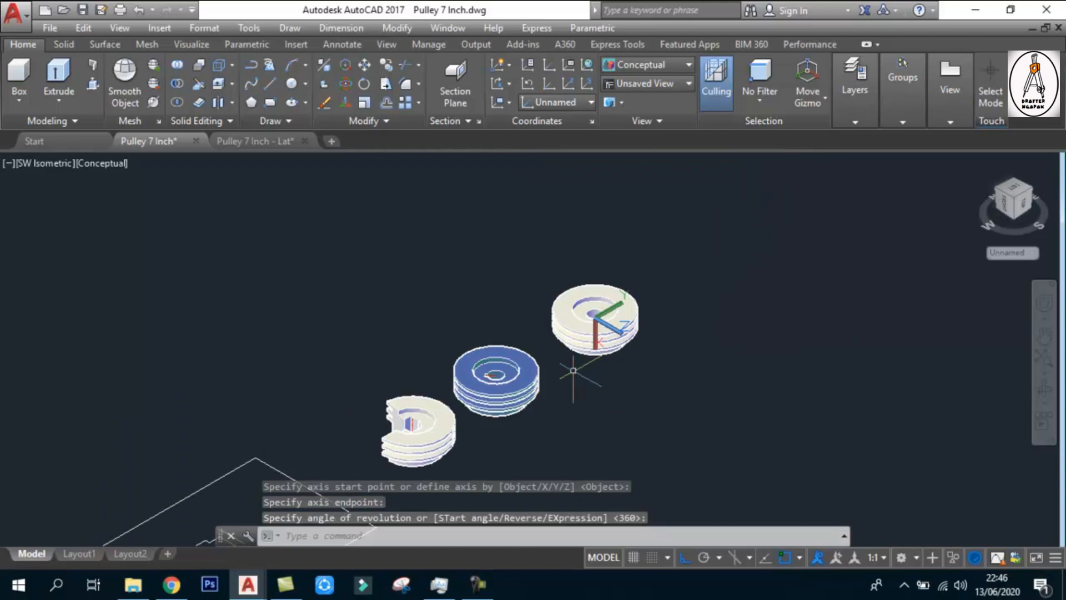
scroll(549, 351, up, 3)
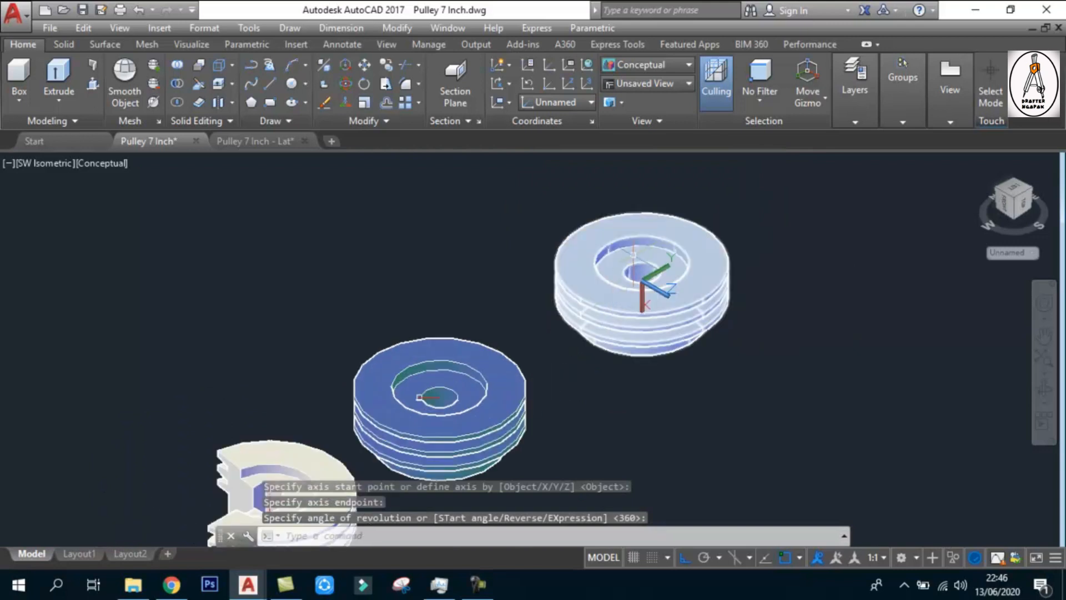
scroll(632, 254, up, 2)
middle_drag(323, 464, 261, 500)
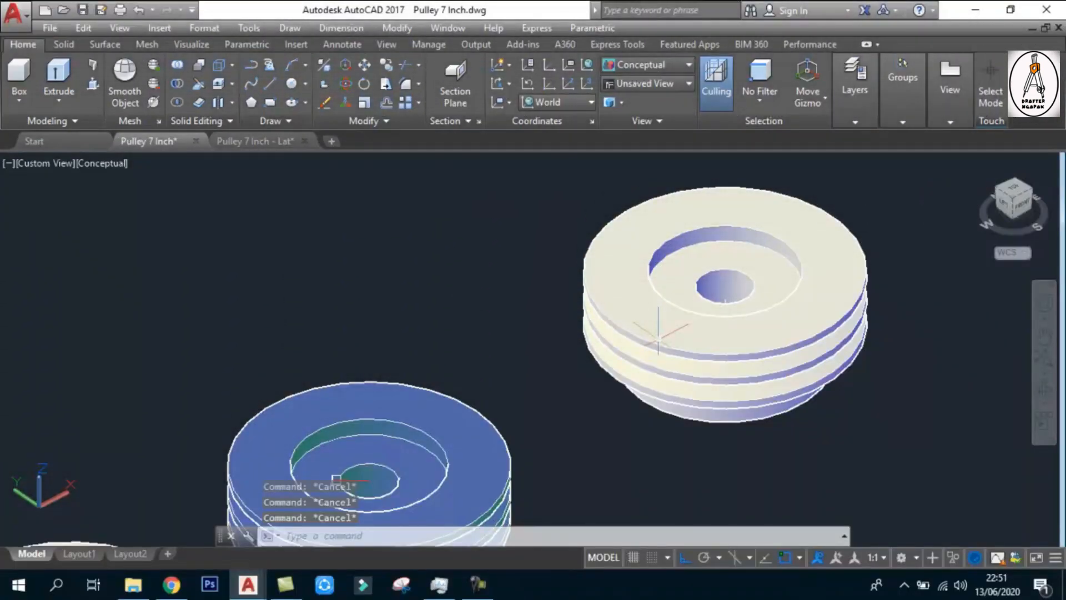
middle_drag(658, 331, 614, 290)
scroll(287, 441, up, 6)
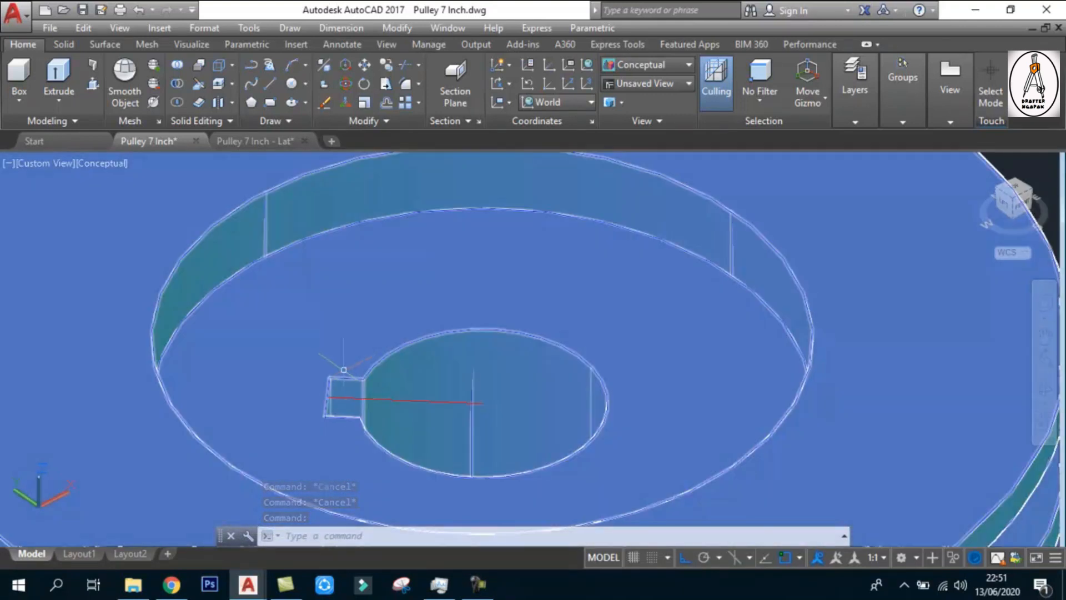
scroll(341, 398, down, 5)
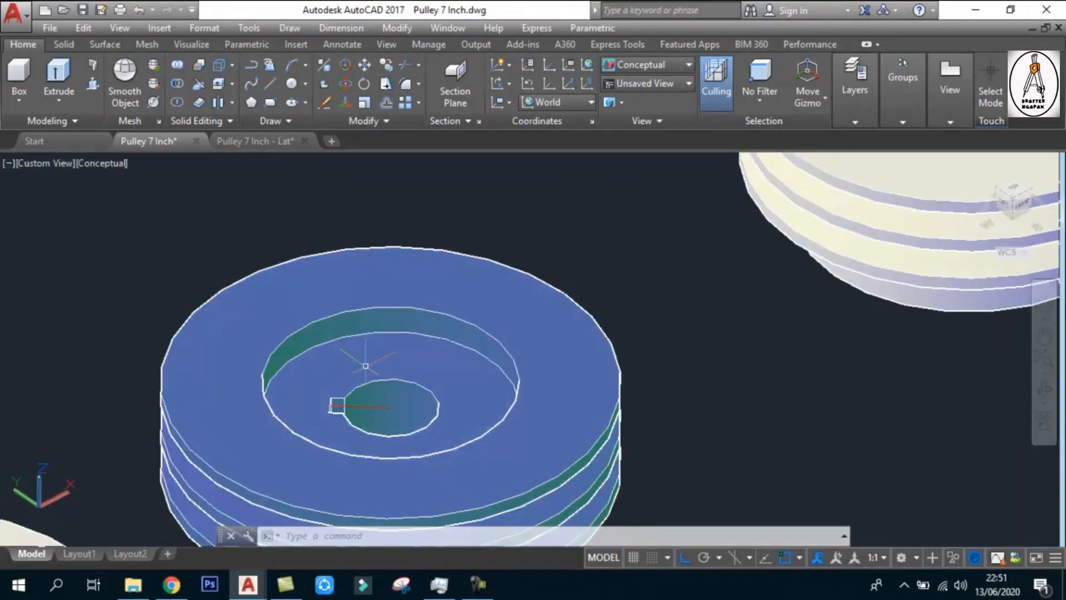
scroll(366, 388, down, 4)
scroll(341, 393, up, 4)
scroll(341, 393, down, 4)
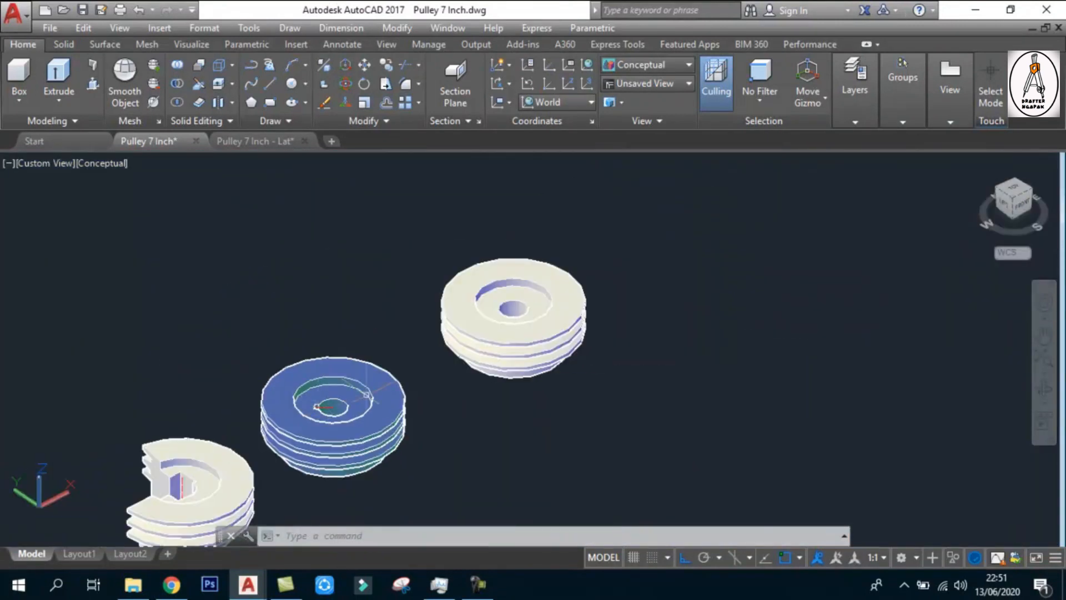
scroll(405, 303, up, 3)
scroll(666, 278, up, 4)
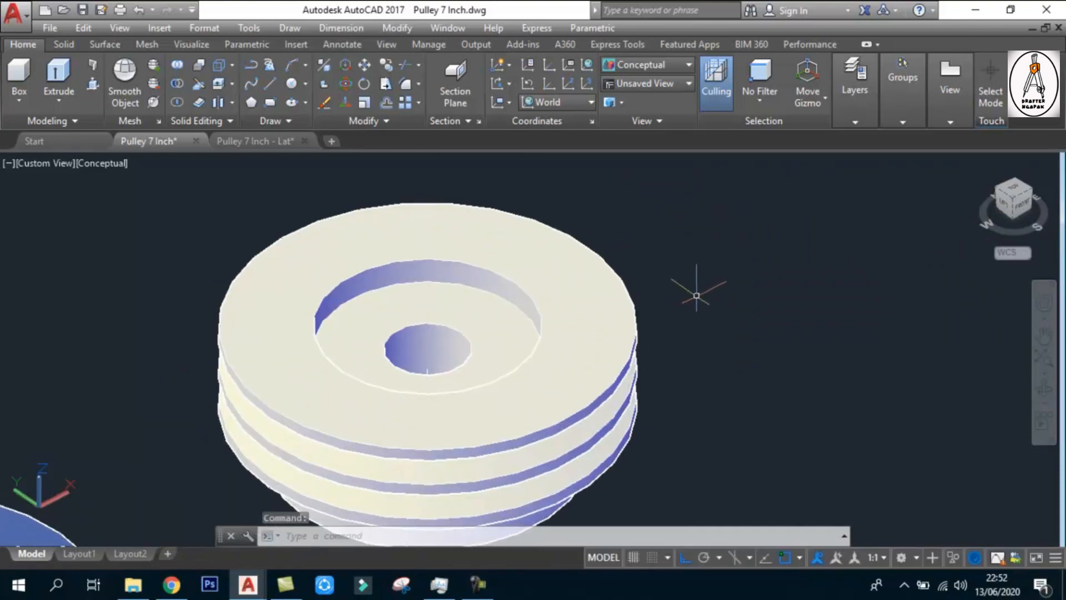
text(rec)
key(Return)
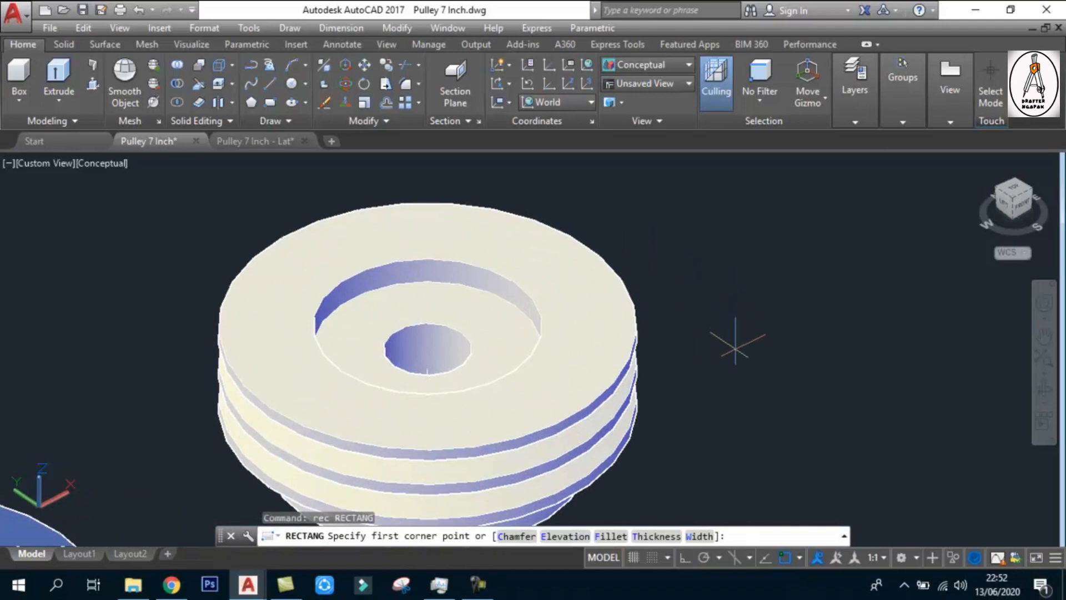
click(735, 348)
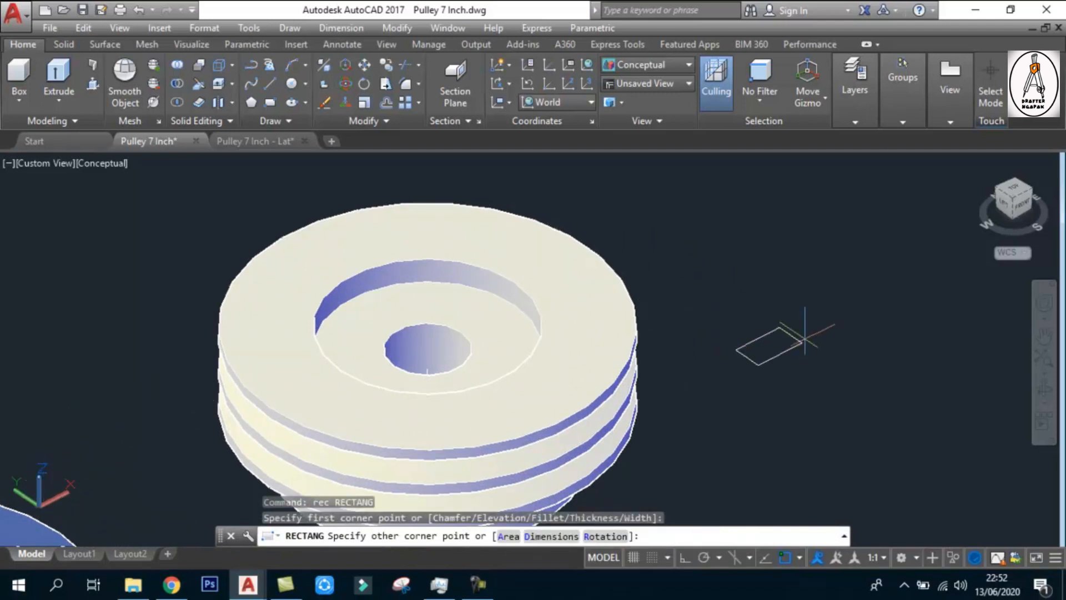
key(Escape)
Draw a 23.5 by 10 rectangle in the empty space beside the pulley and erase it
text(REC)
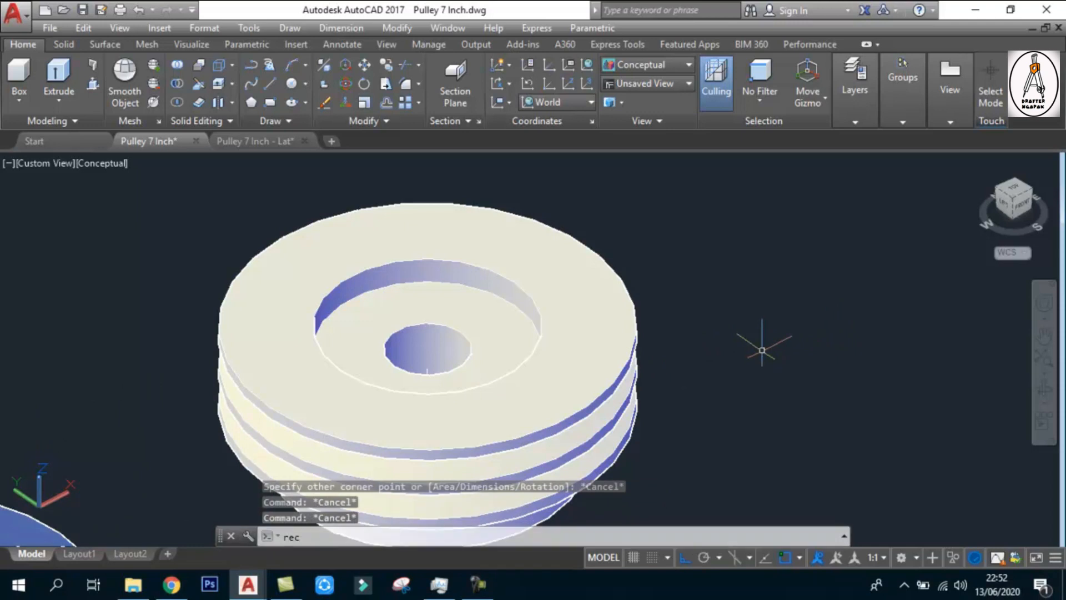
key(Return)
click(734, 351)
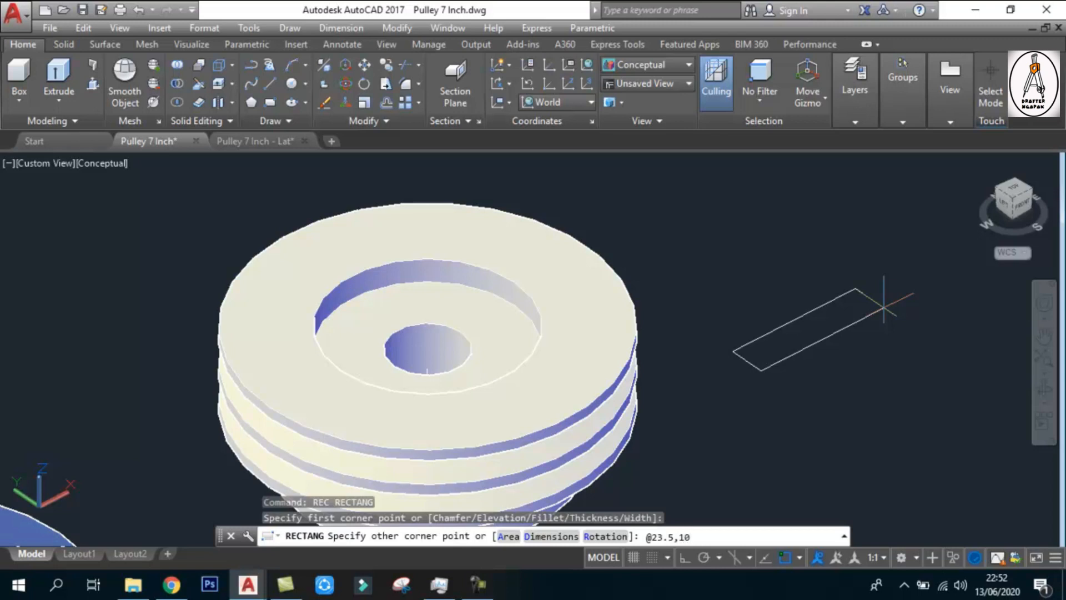
key(Return)
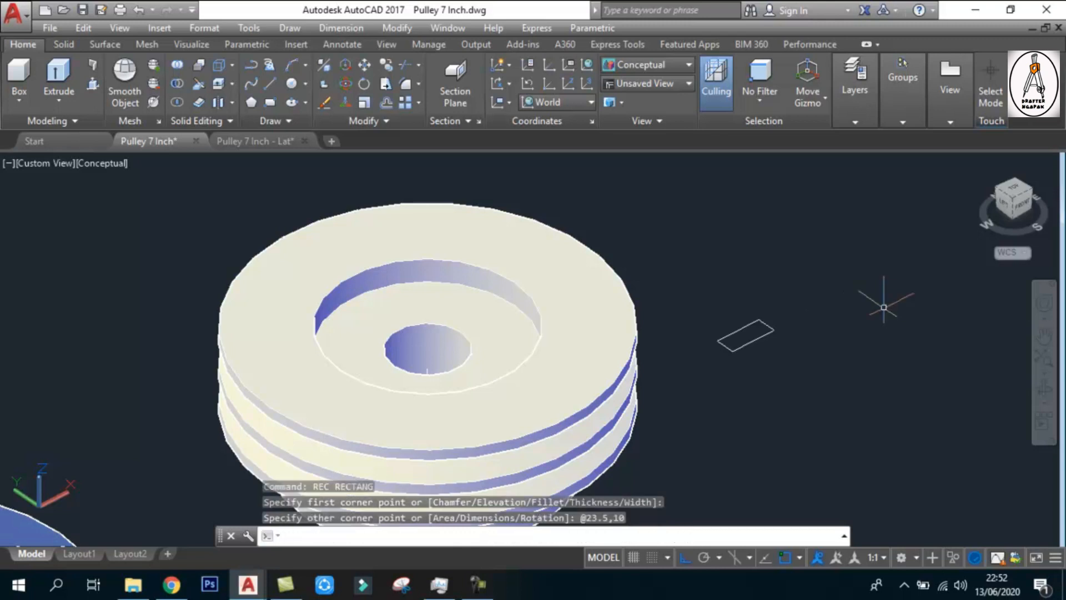
click(722, 328)
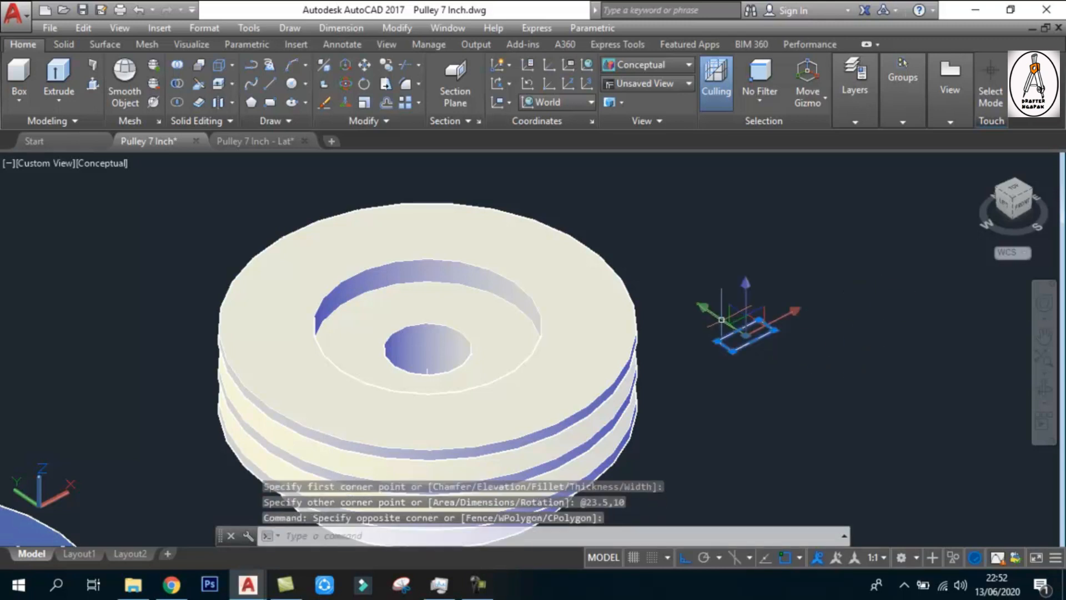
key(Delete)
Draw a keyway rectangle beside the pulley with ortho mode on, 23.5 along X and 10 along Y
text(REC)
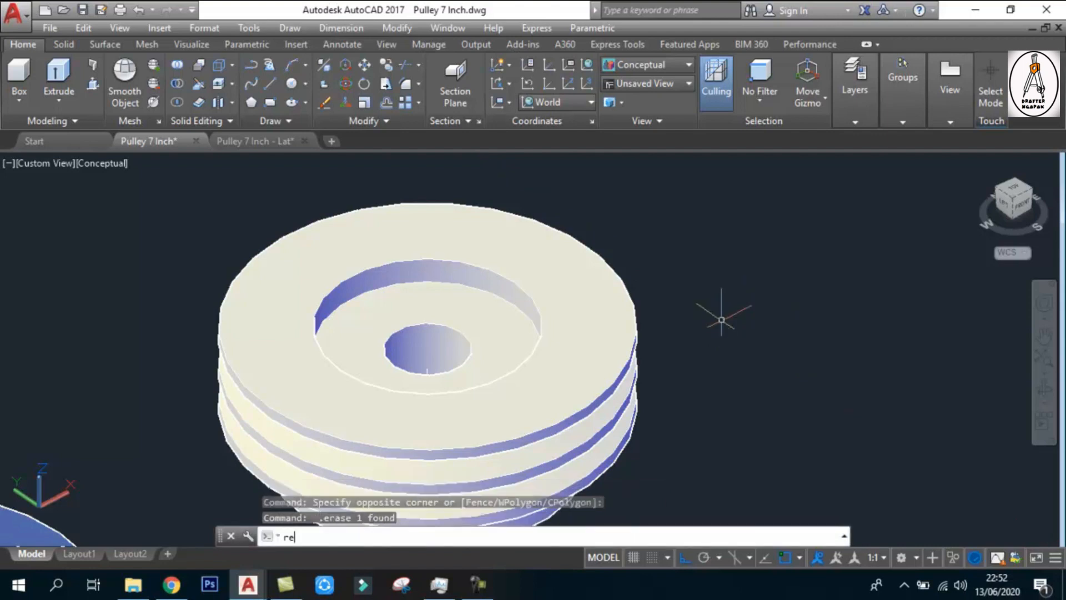
key(Return)
click(720, 386)
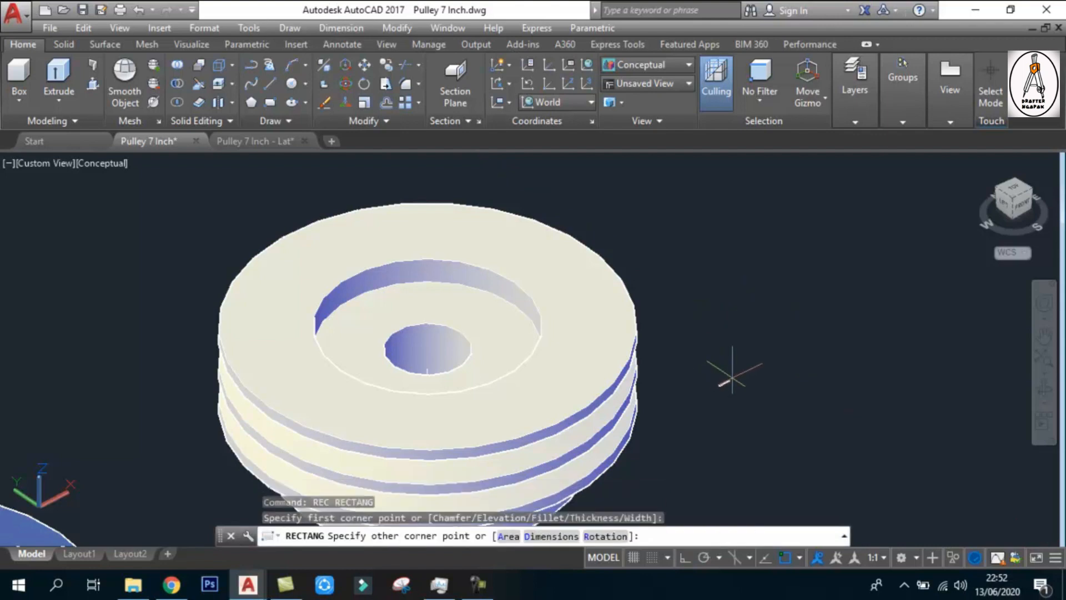
key(F8)
text(@23.5,10)
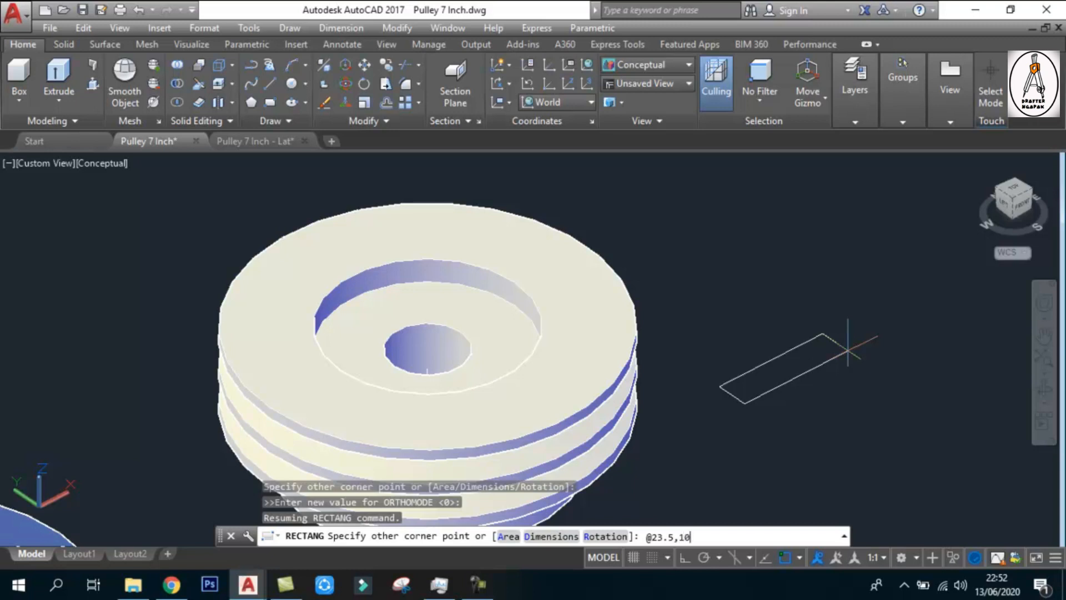
key(Return)
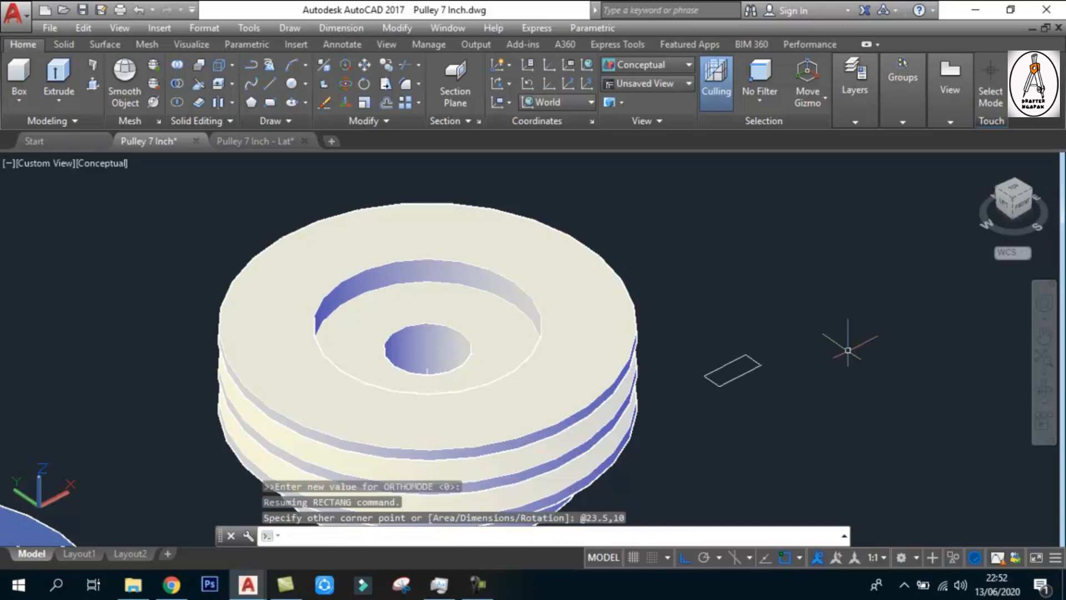
Move the rectangle from the midpoint of its short edge at the positive X end to the centre of the pulley's bore
scroll(725, 384, up, 3)
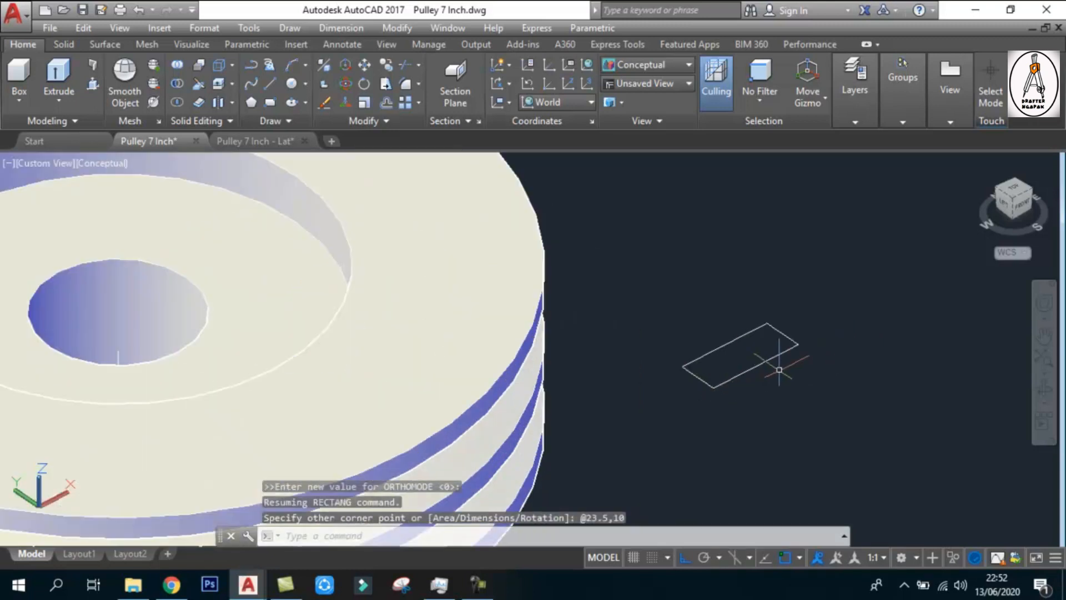
scroll(756, 313, down, 3)
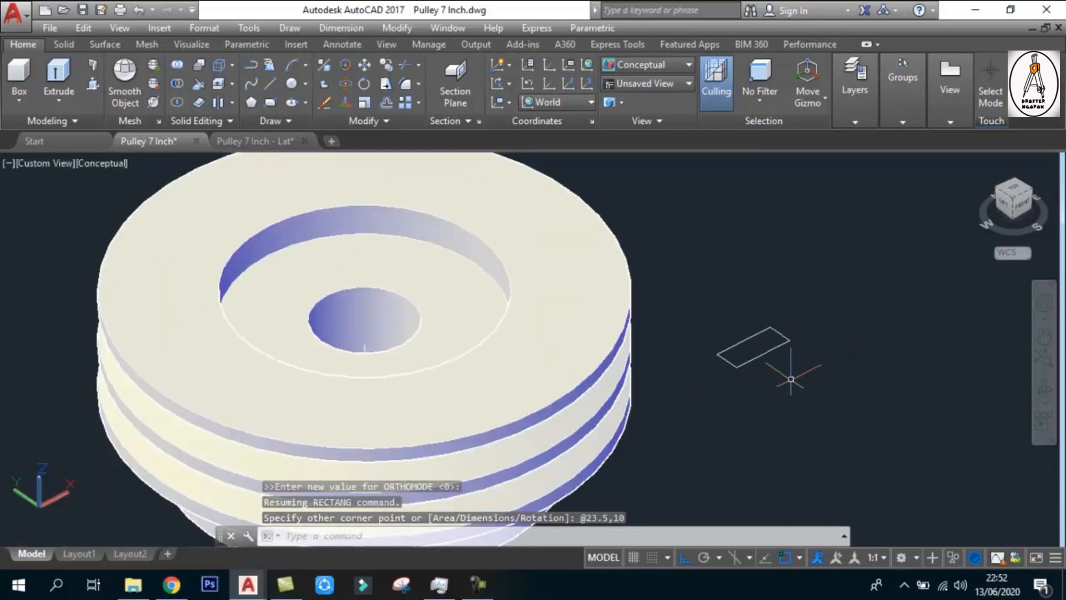
text(m)
key(Return)
click(770, 356)
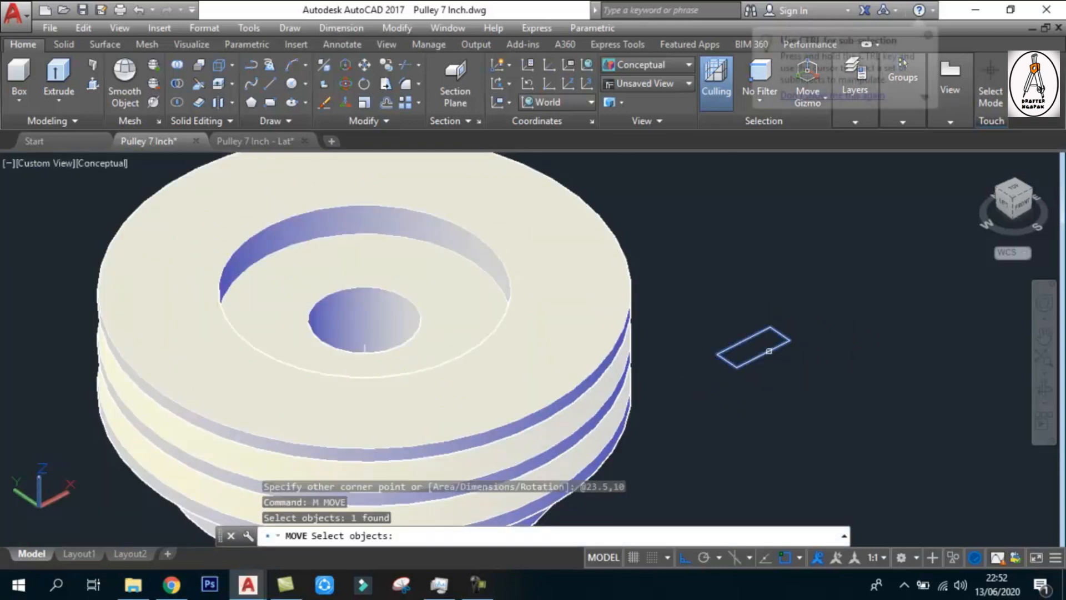
key(Return)
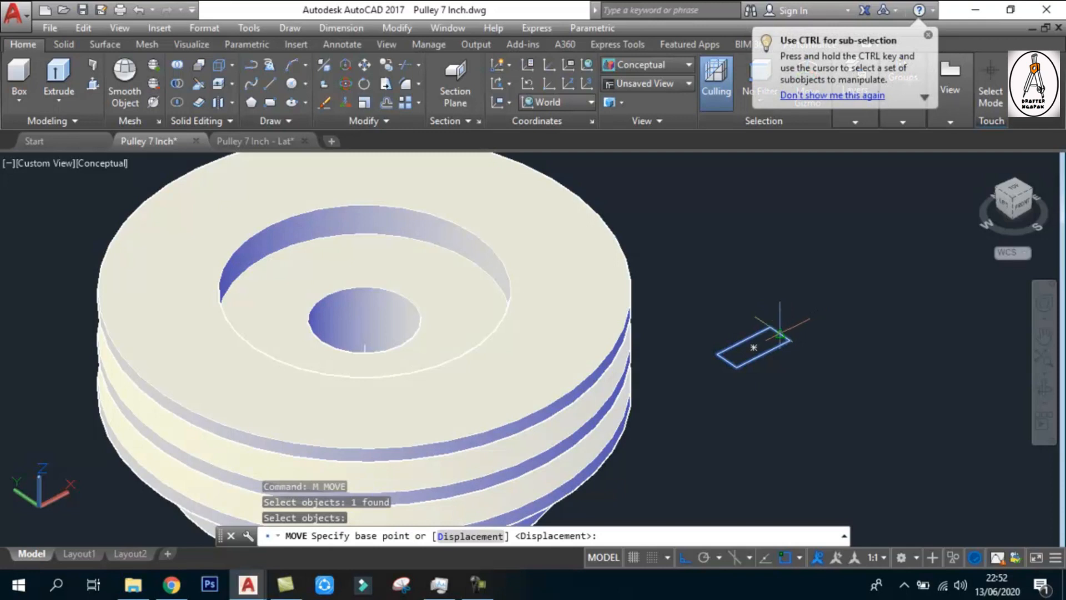
scroll(780, 334, up, 3)
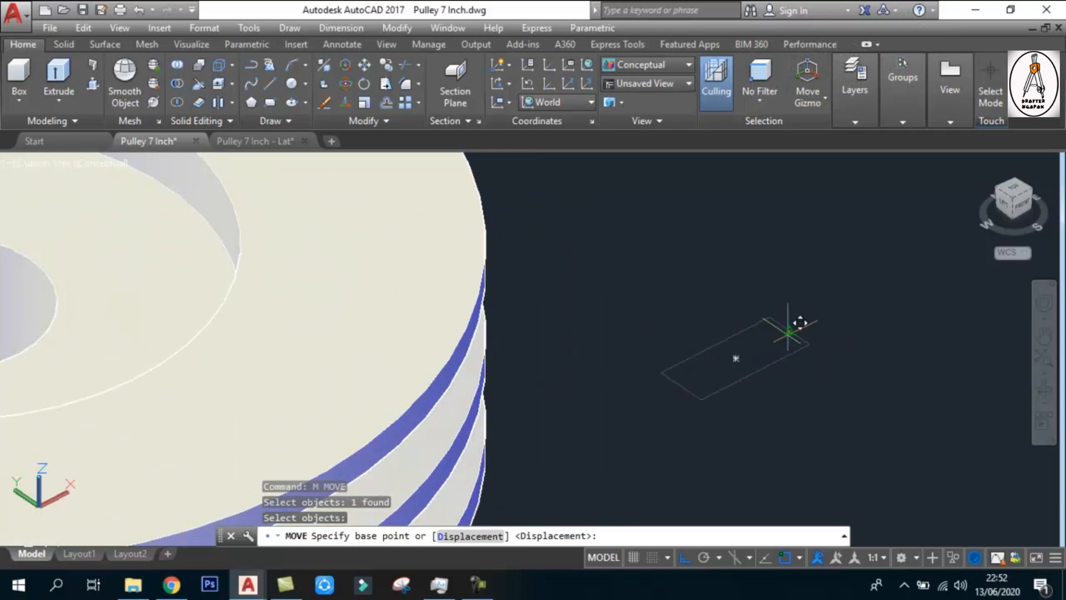
click(789, 332)
scroll(797, 340, down, 5)
scroll(506, 312, up, 4)
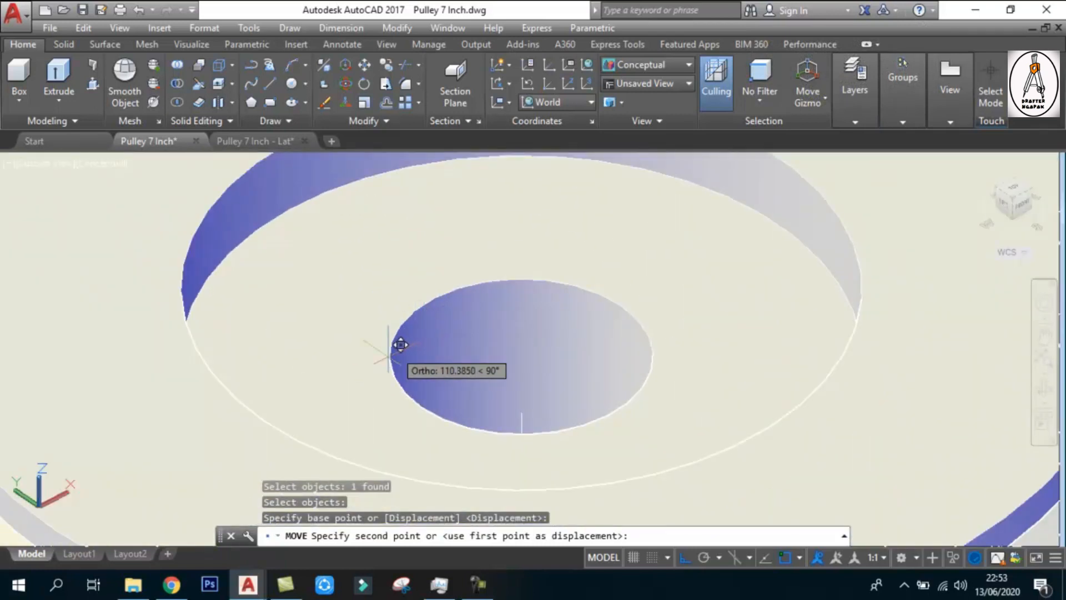
click(519, 354)
scroll(519, 353, down, 4)
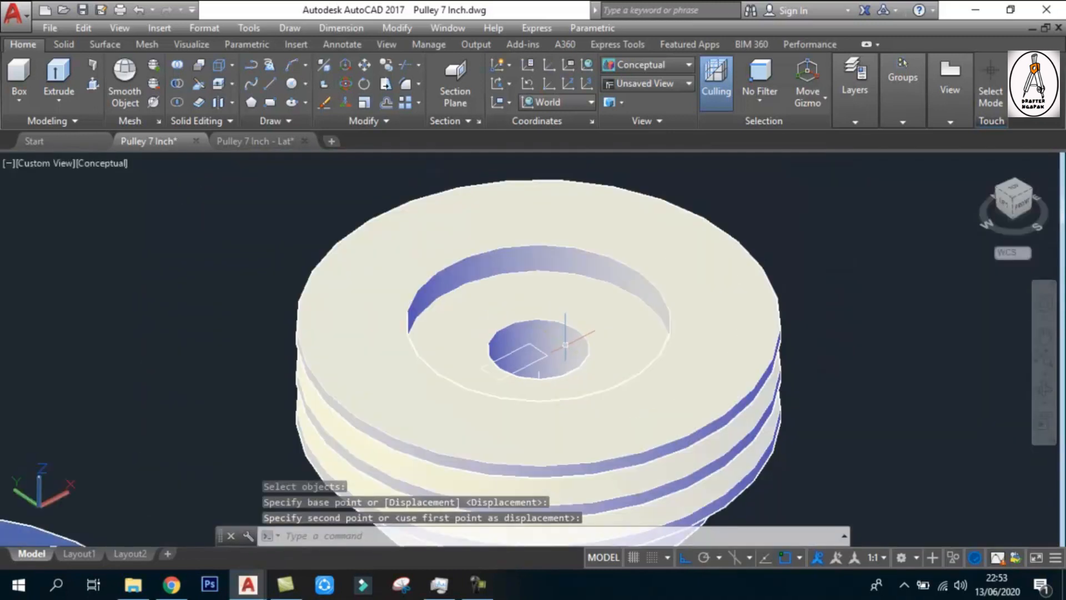
key(Escape)
key(Escape)
Extrude the keyway rectangle downward through the pulley's bore until it extends past the pulley's underside
scroll(547, 328, down, 4)
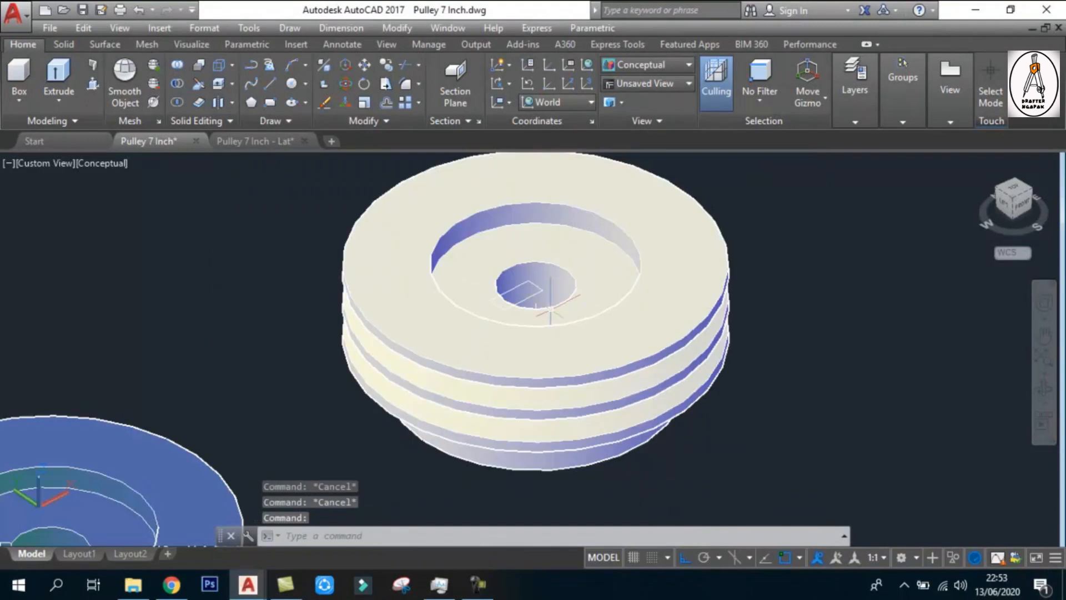
text(ext)
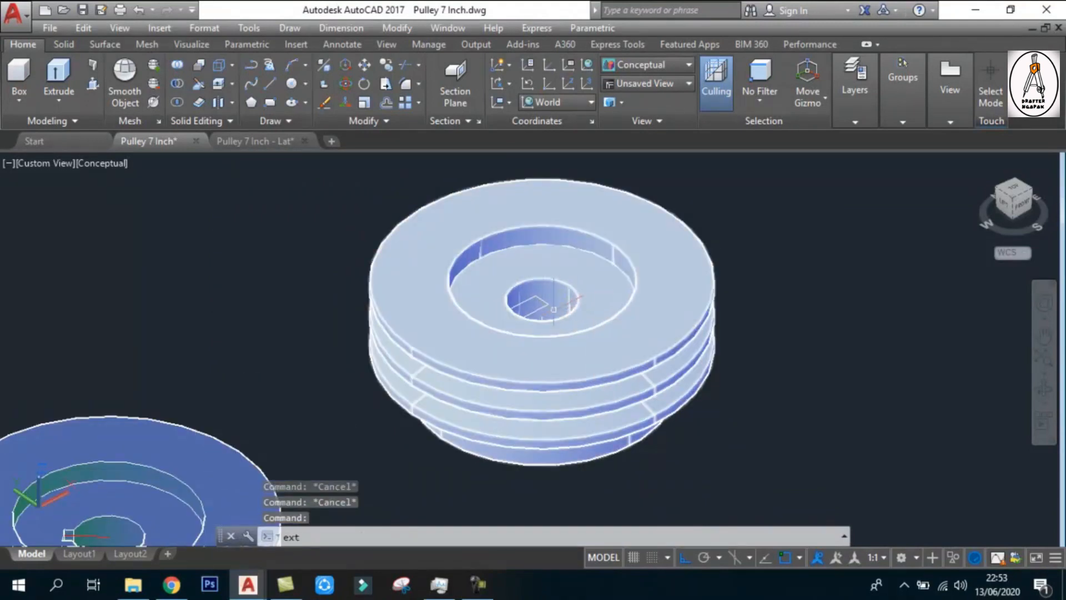
key(Return)
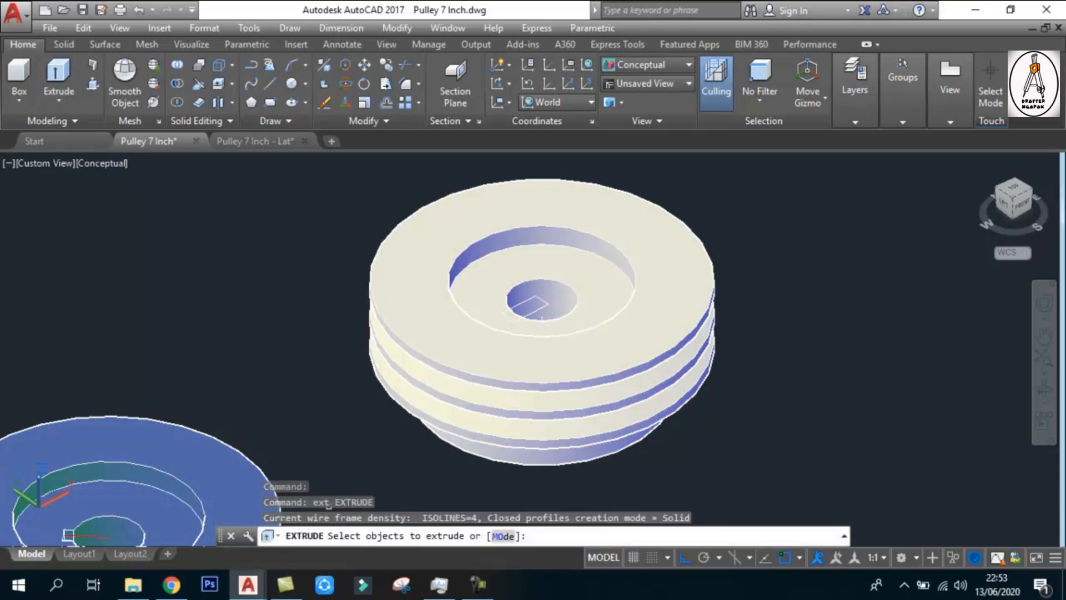
scroll(520, 328, up, 3)
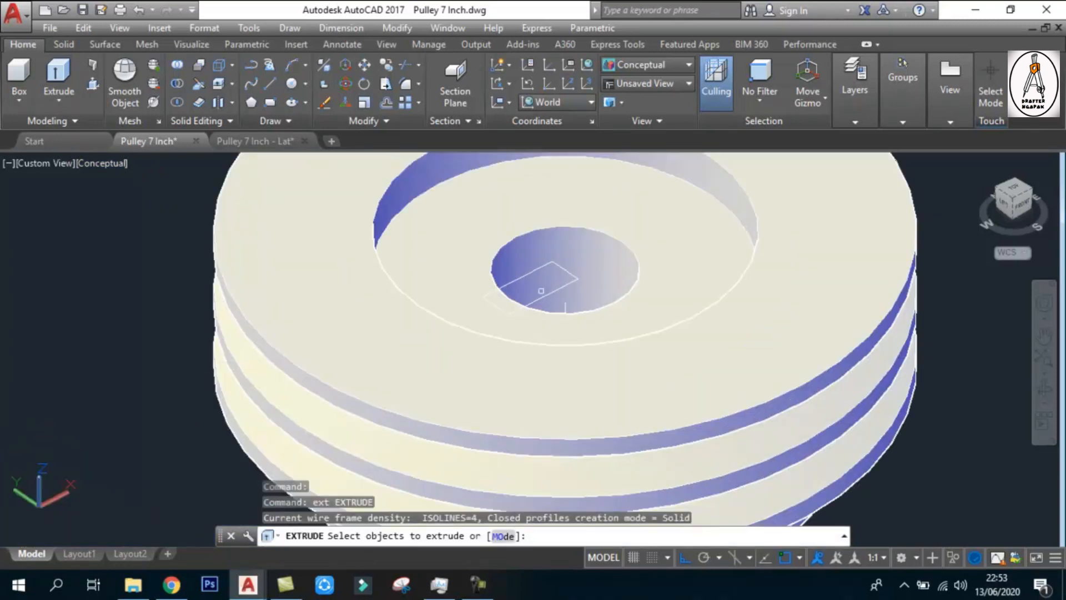
click(550, 292)
scroll(552, 284, down, 5)
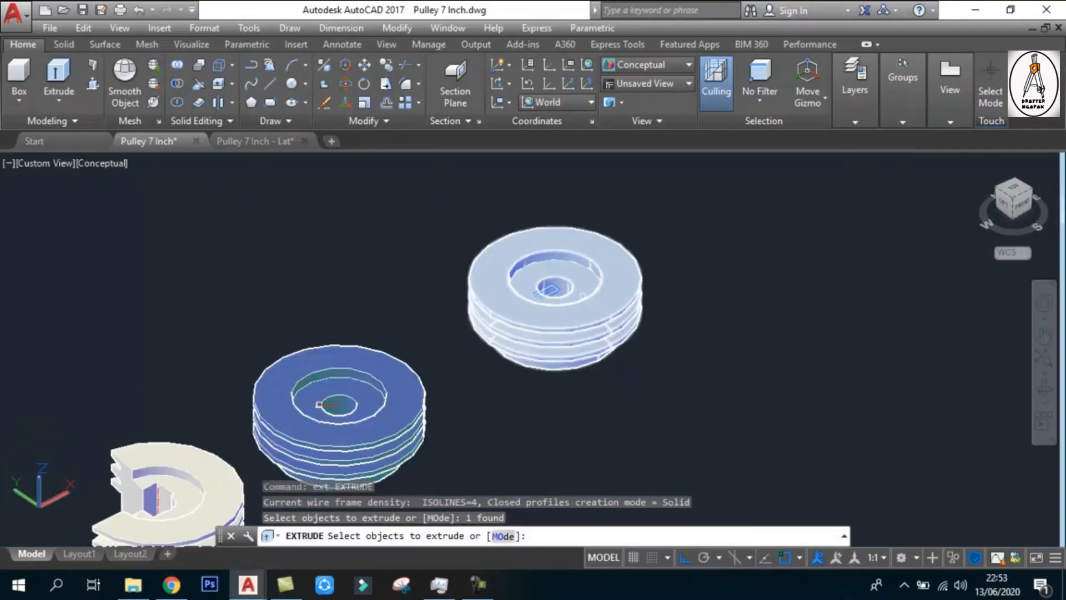
key(Return)
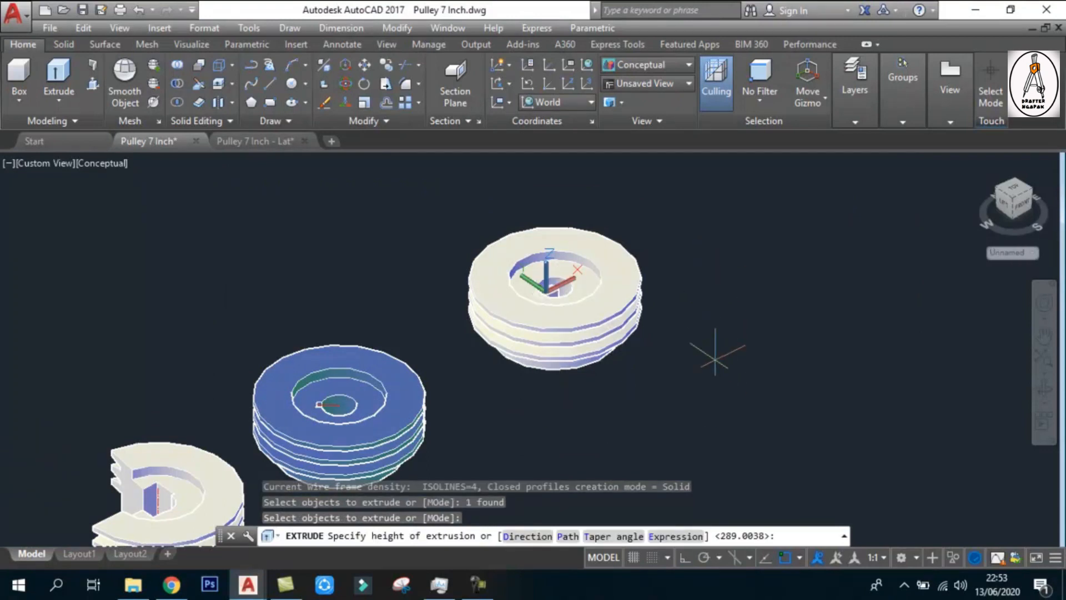
click(716, 375)
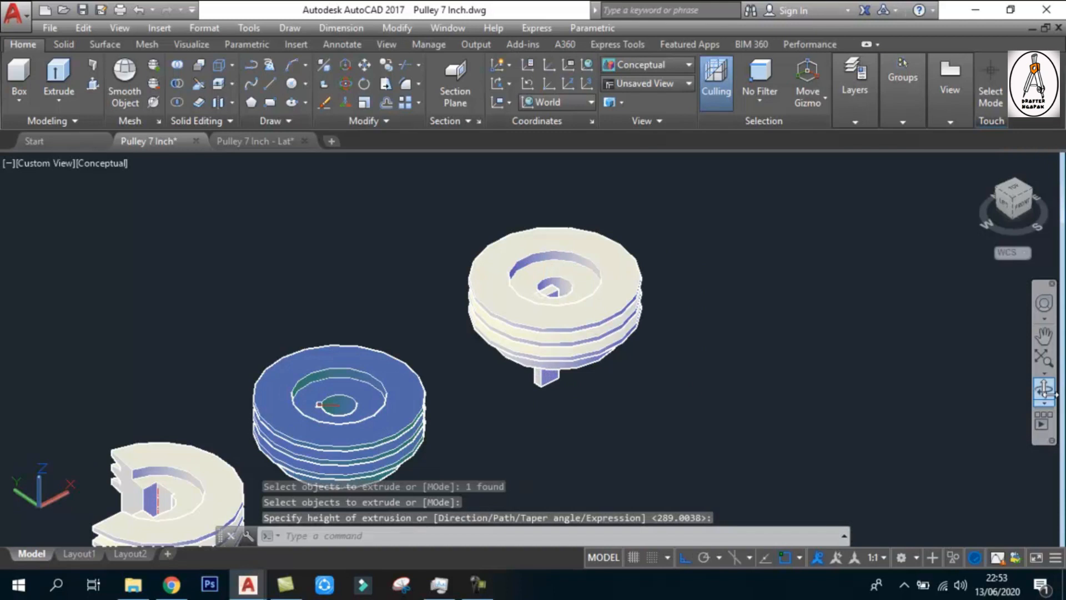
Subtract the extruded keyway block from the white pulley to cut the keyway in its bore
click(1044, 390)
drag(614, 343, 597, 348)
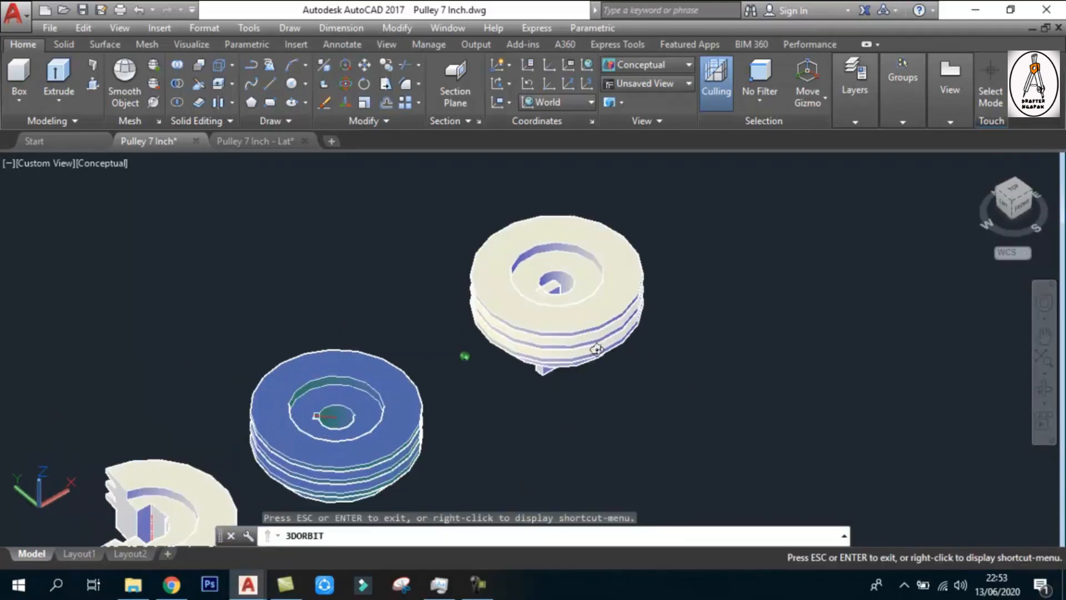
scroll(552, 280, up, 5)
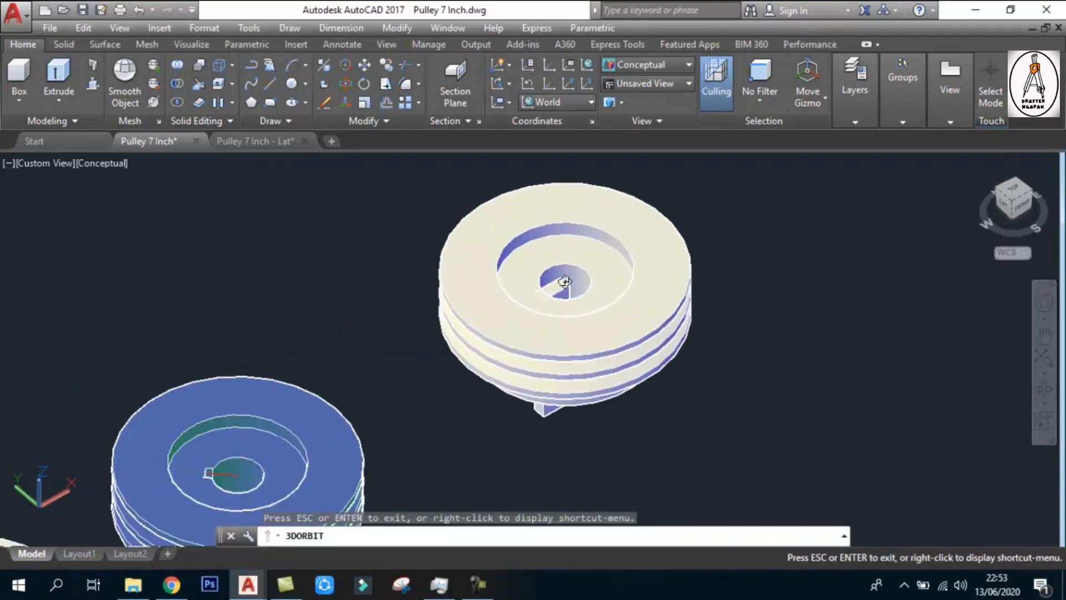
key(Escape)
key(Escape)
key(Escape)
text(s)
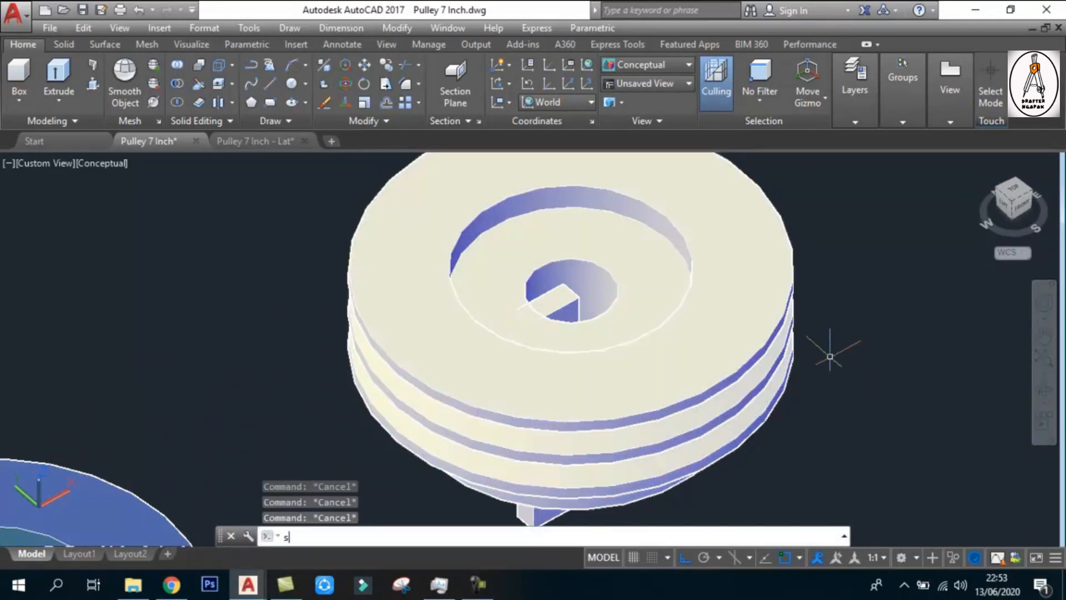
text(u)
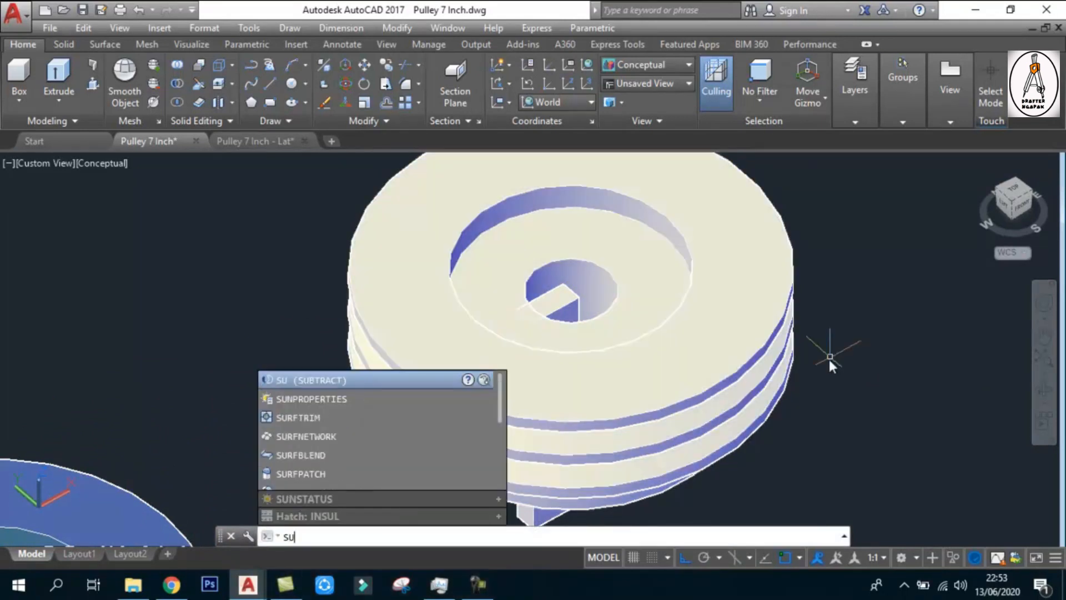
click(342, 379)
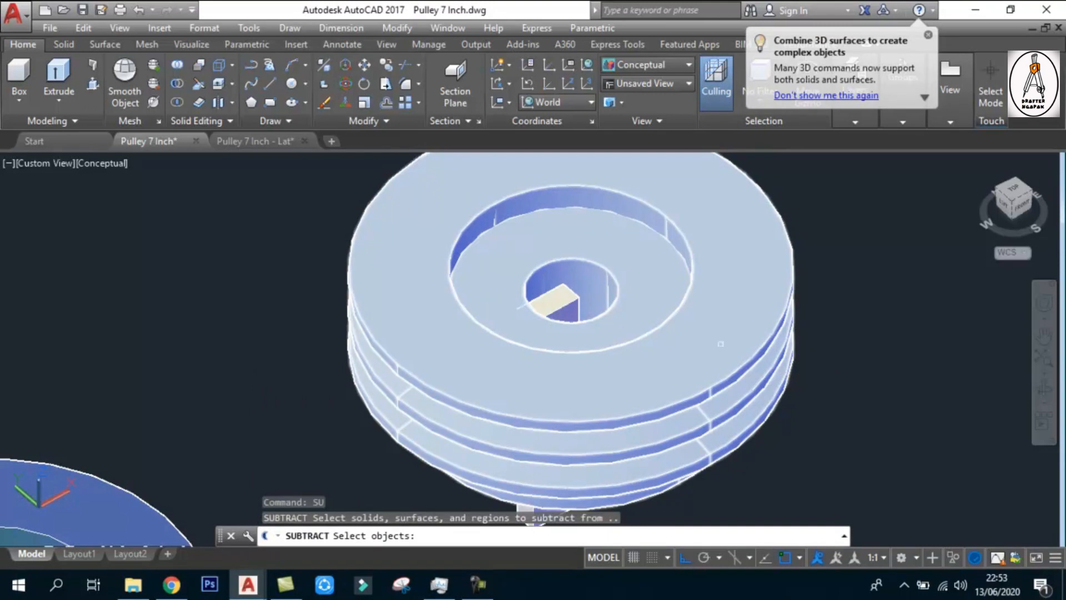
click(765, 331)
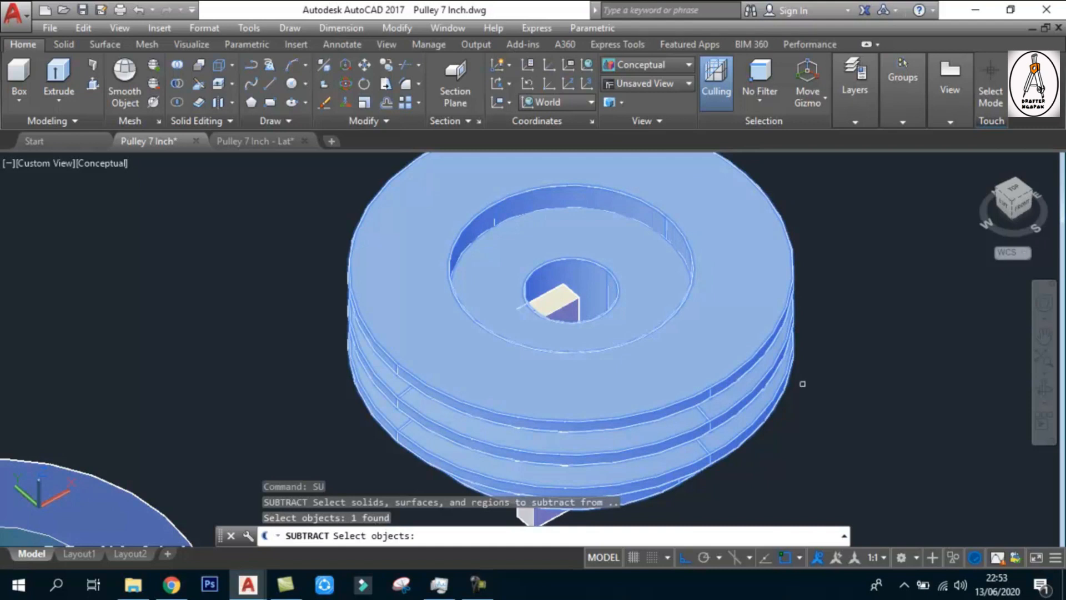
key(Return)
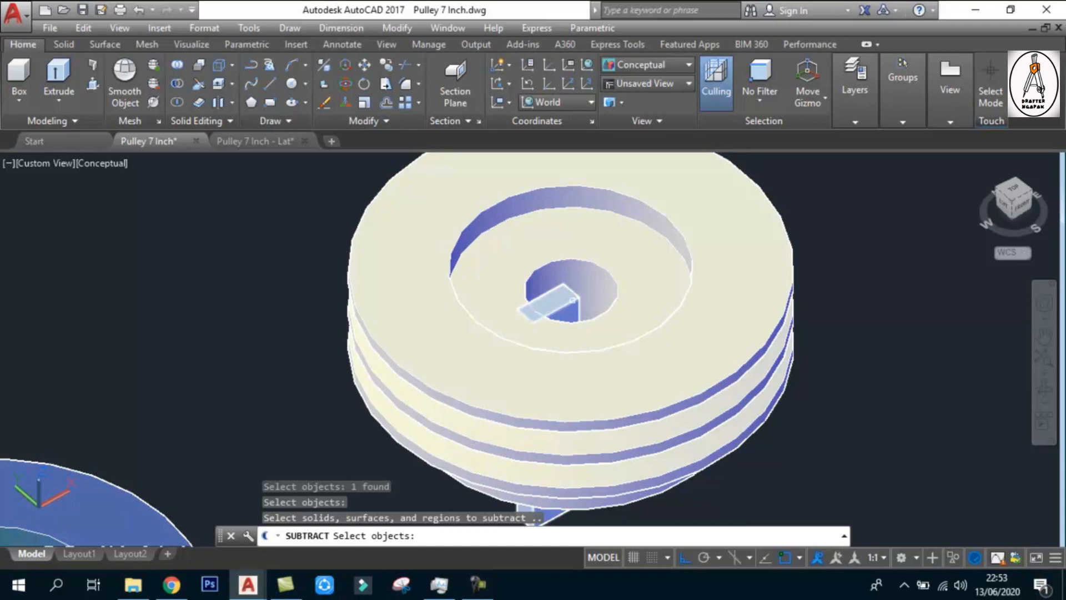
click(573, 300)
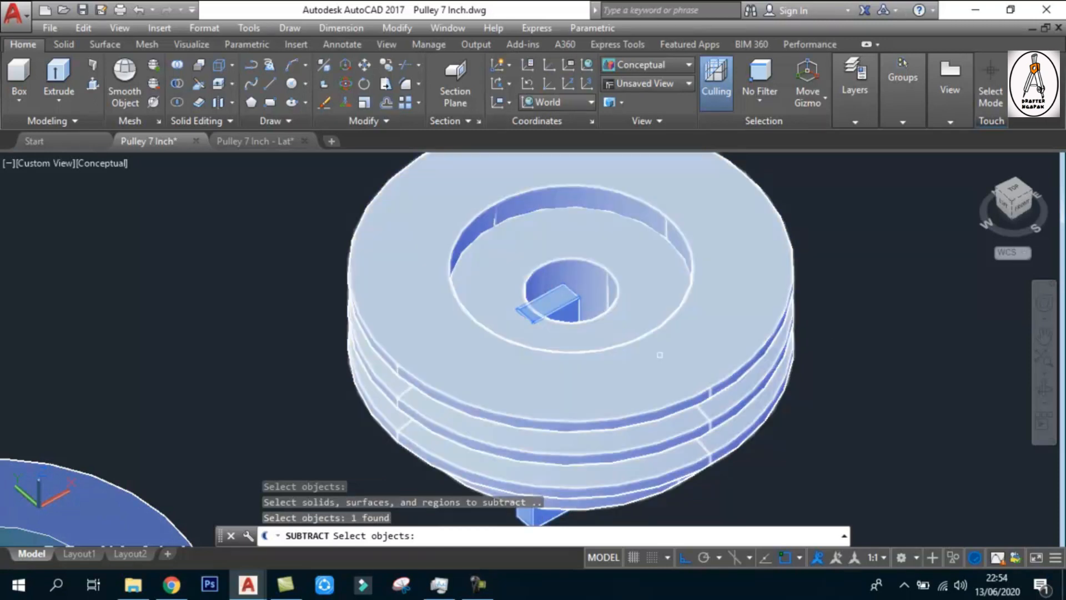
key(Return)
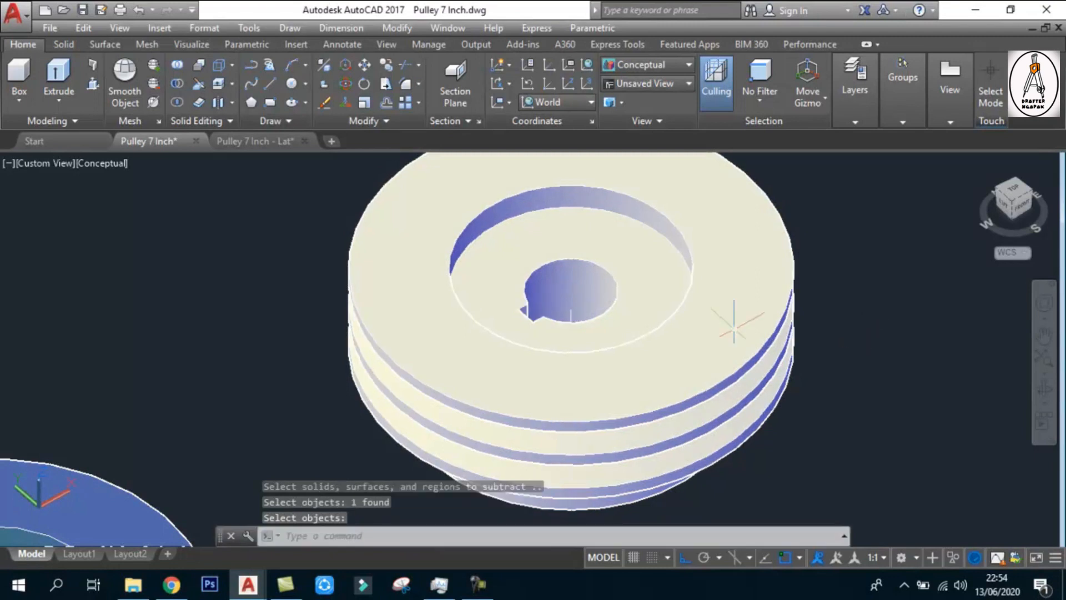
Examine the keyway cut in the pulley's bore from above and from the underside
scroll(619, 300, down, 3)
click(771, 434)
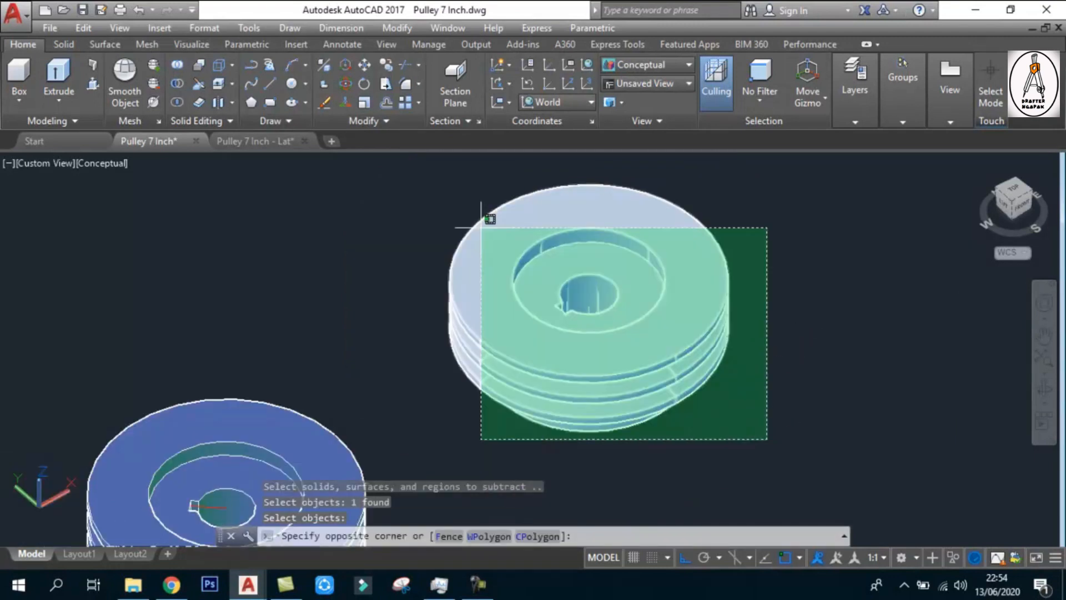
click(488, 219)
shift+middle_drag(488, 219, 566, 333)
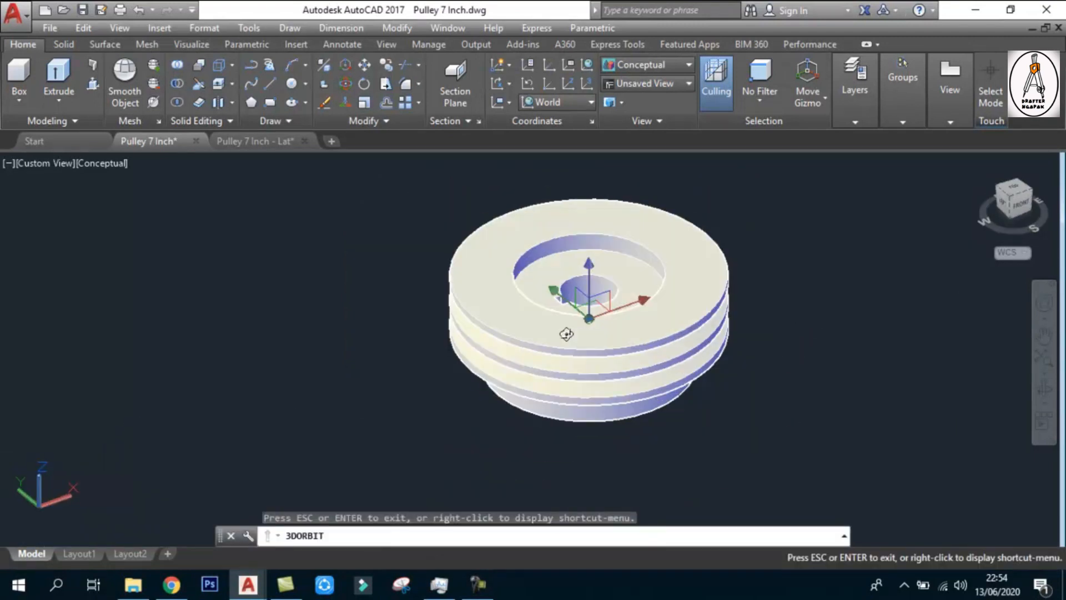
shift+middle_drag(566, 334, 562, 309)
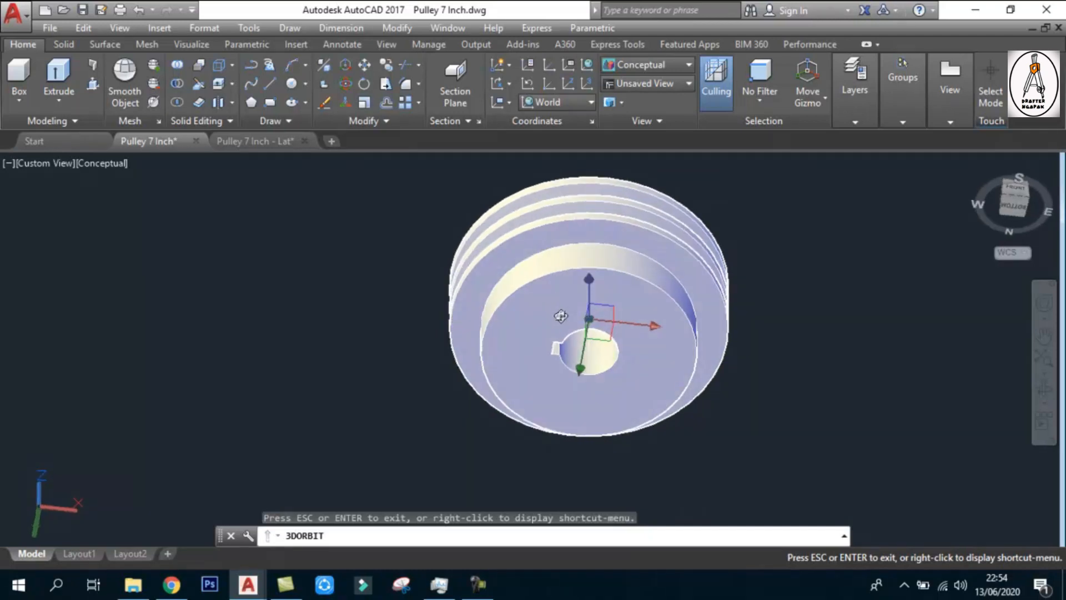
scroll(595, 361, up, 3)
shift+middle_drag(596, 361, 684, 448)
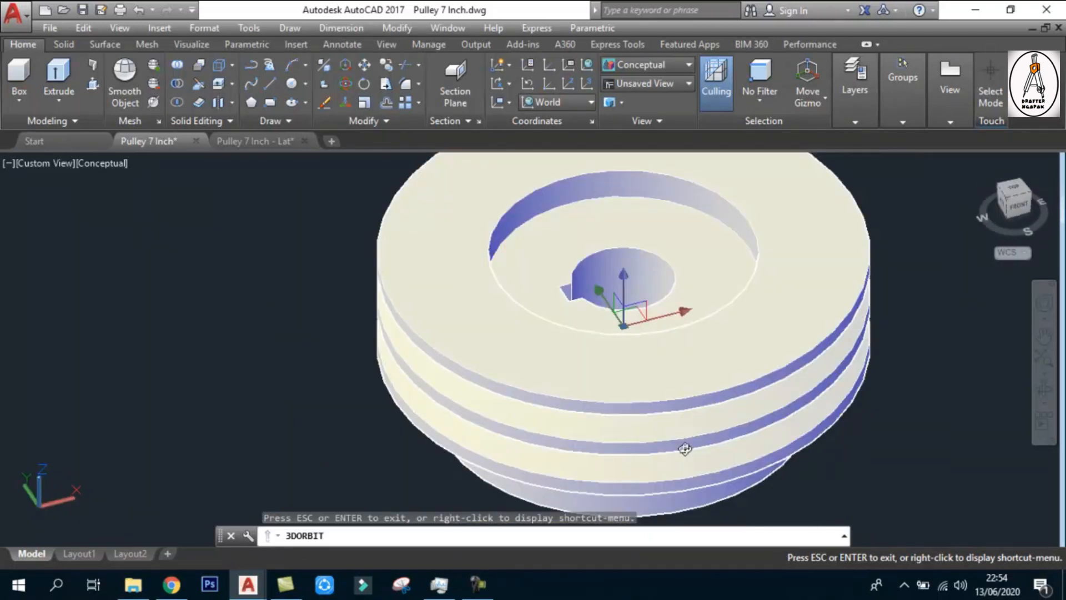
scroll(685, 449, down, 5)
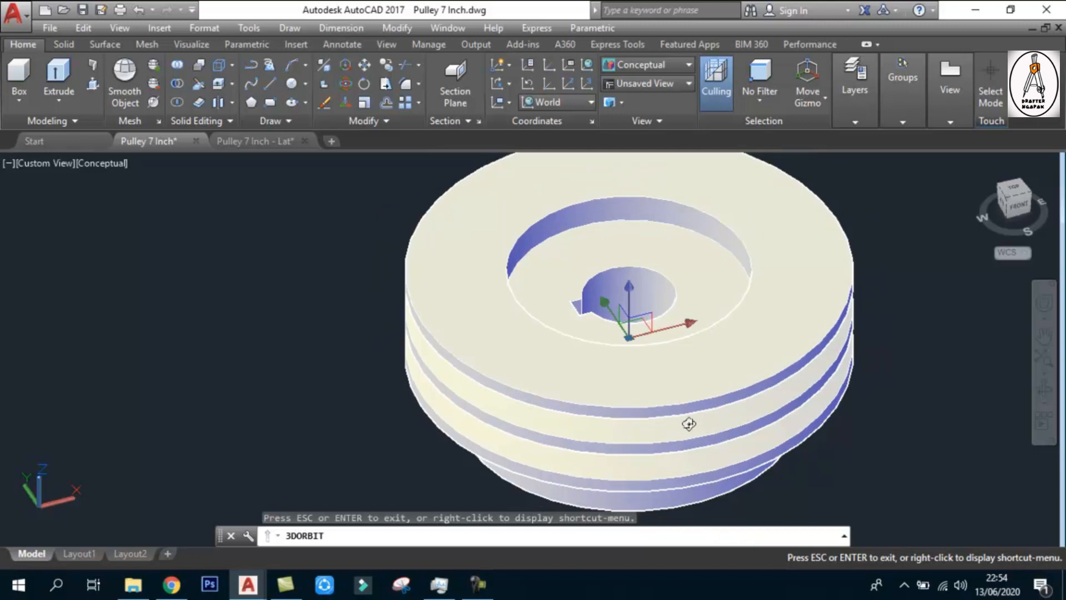
key(Escape)
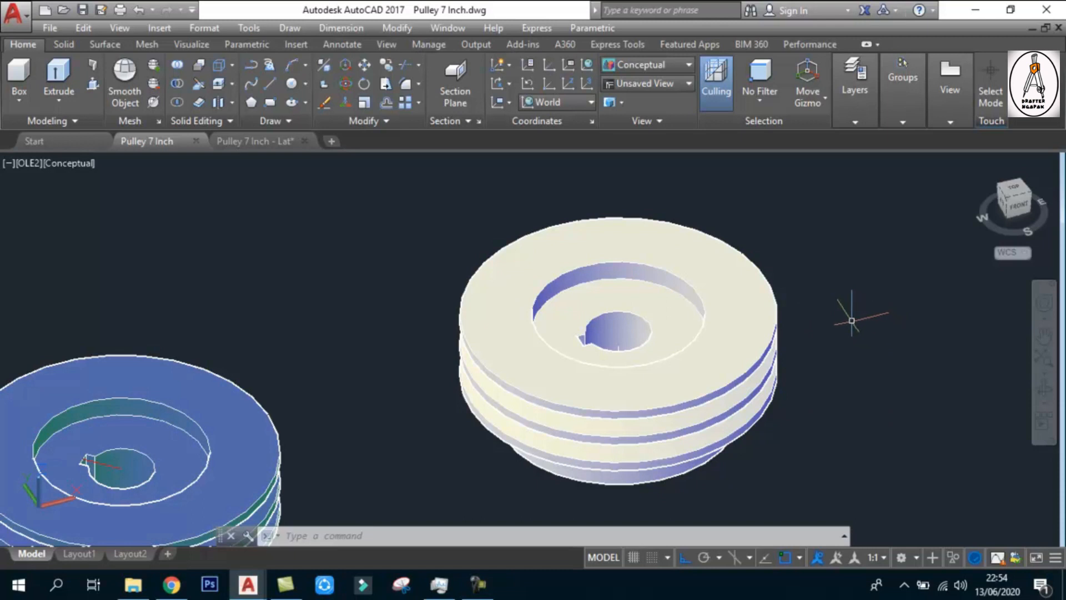
Start a base drawing view from model space using only the white pulley, with Layout1 as the target layout
click(78, 553)
click(33, 554)
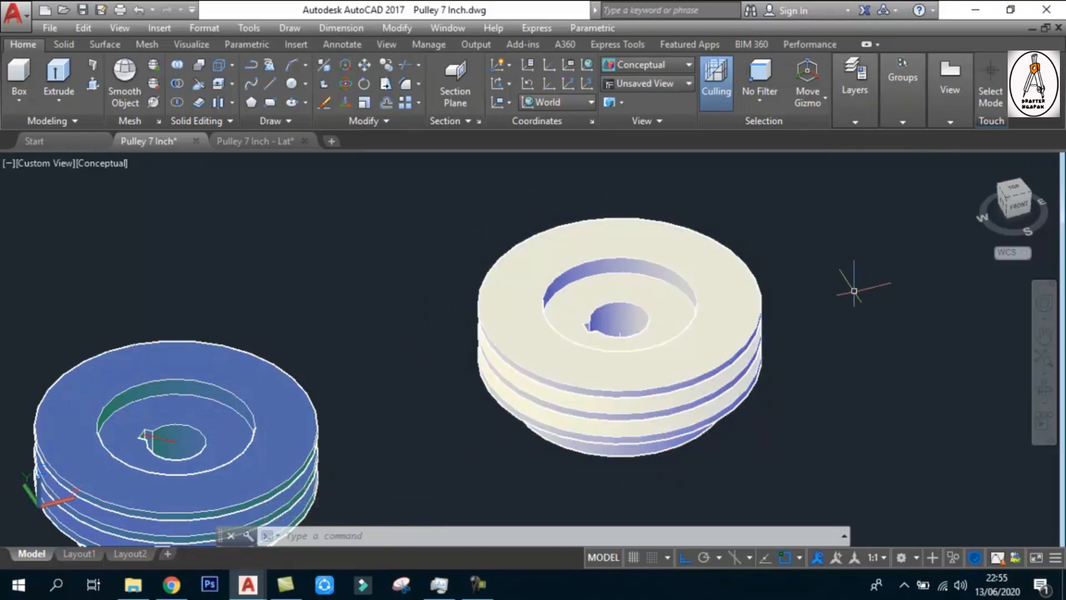
click(950, 89)
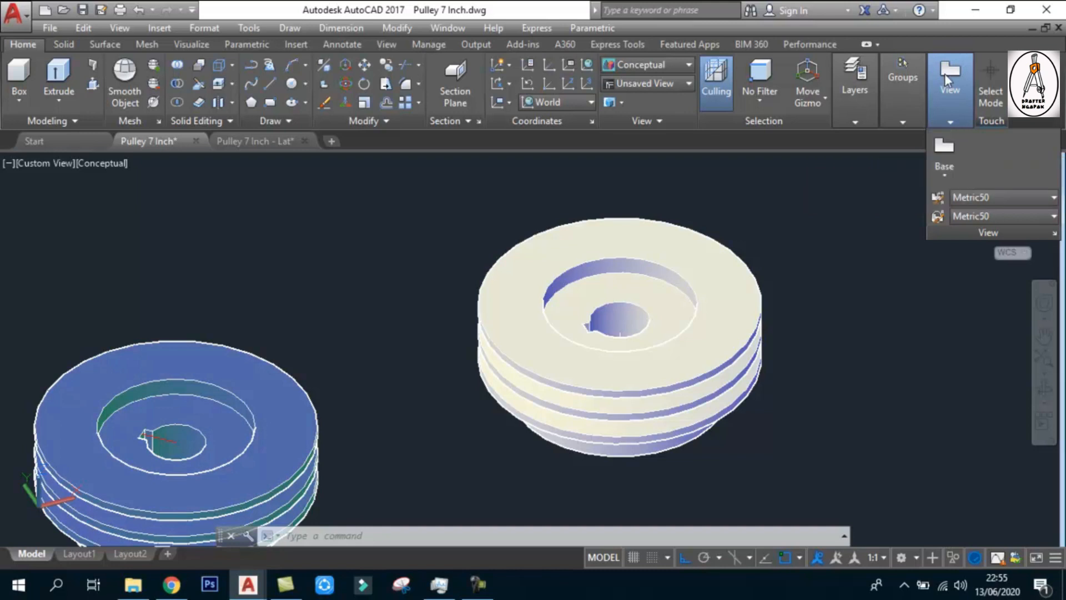
click(951, 151)
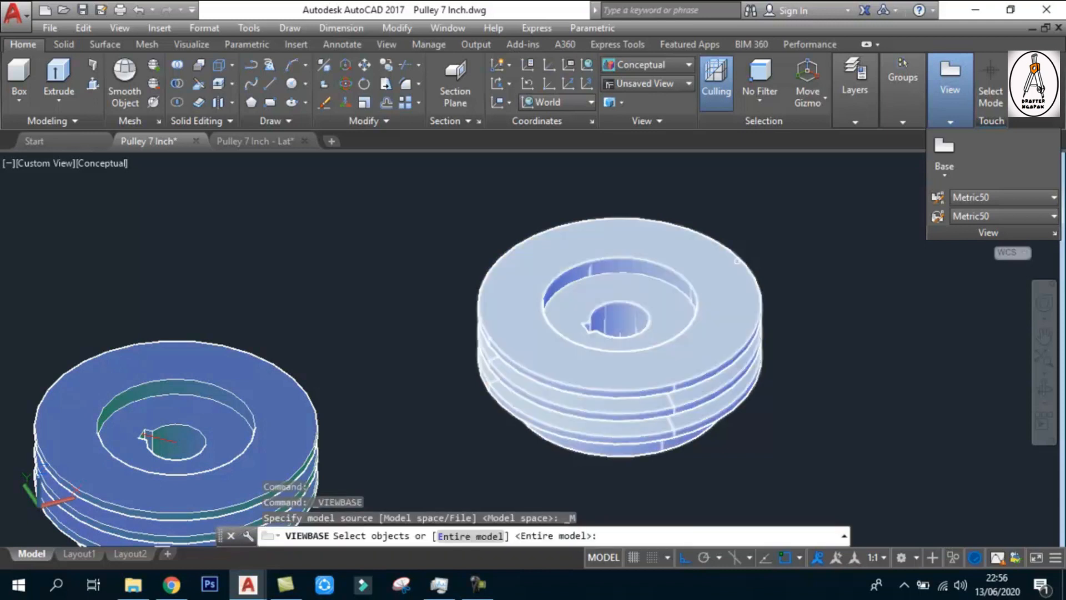
click(793, 461)
click(694, 218)
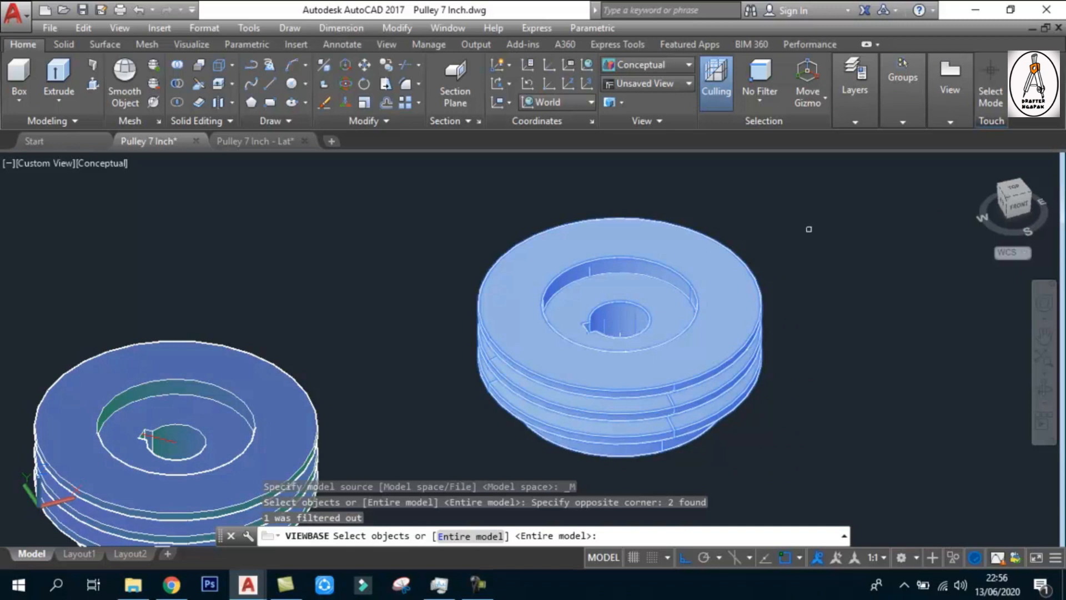
key(Return)
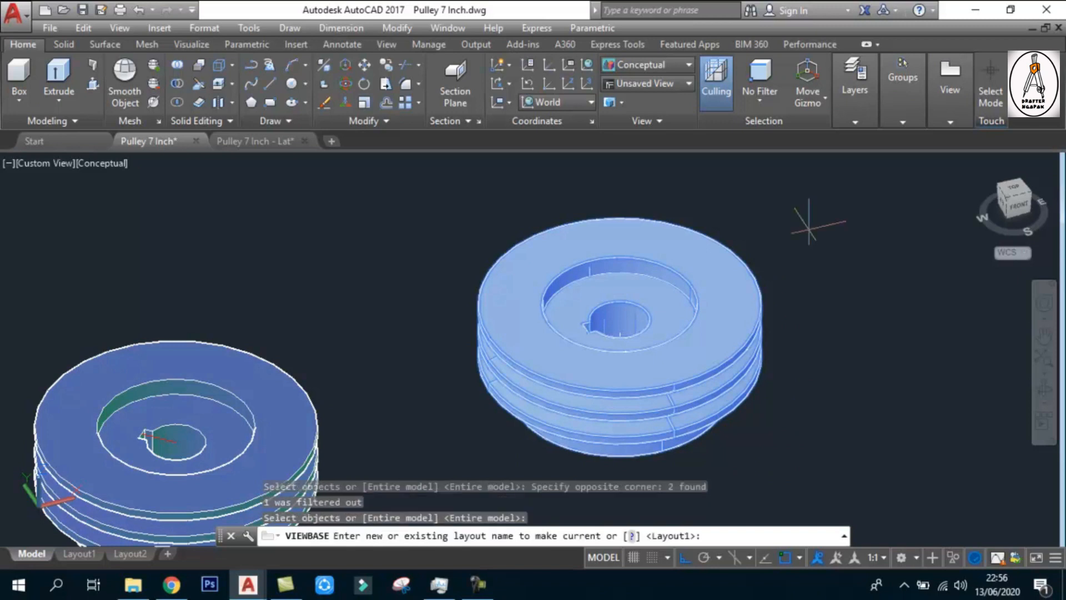
key(Return)
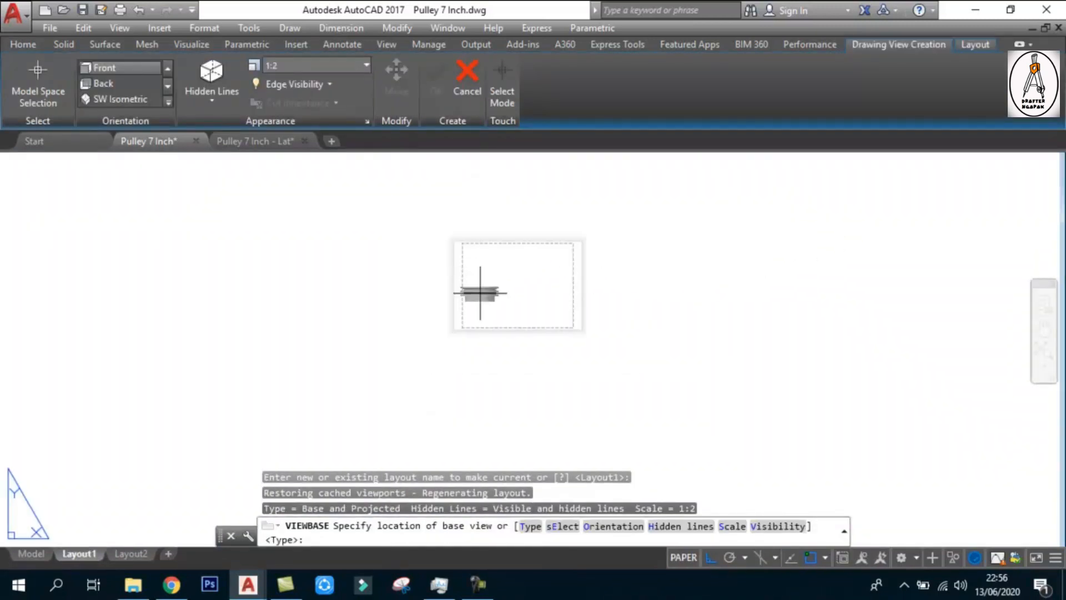
Place the pulley's front base view at scale 1:2 in the empty area beside the sheet on Layout1
scroll(509, 264, up, 2)
scroll(475, 263, down, 2)
scroll(646, 267, up, 2)
click(704, 269)
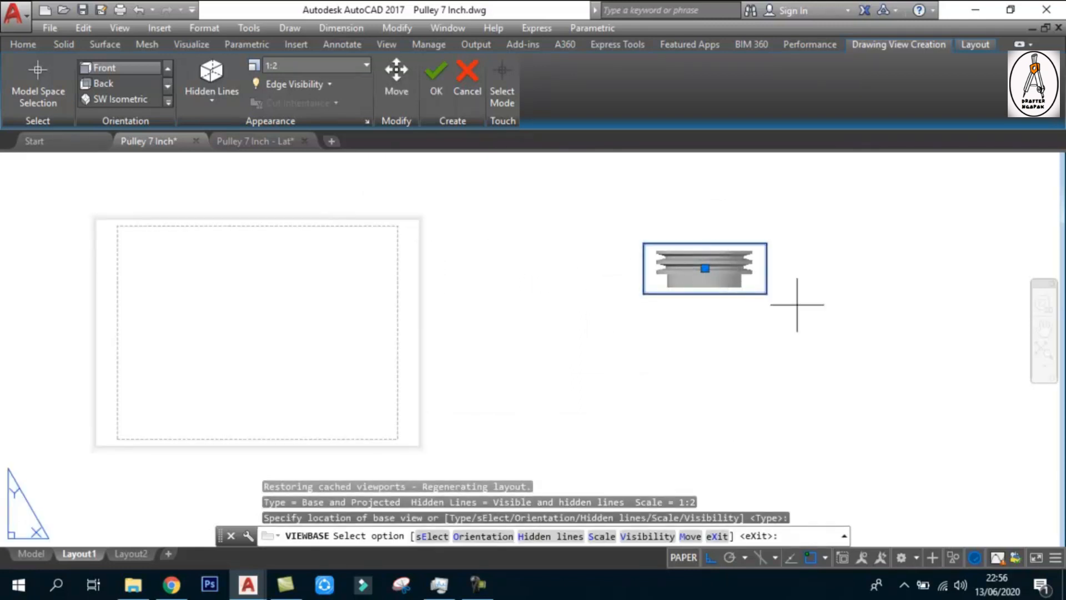
key(Return)
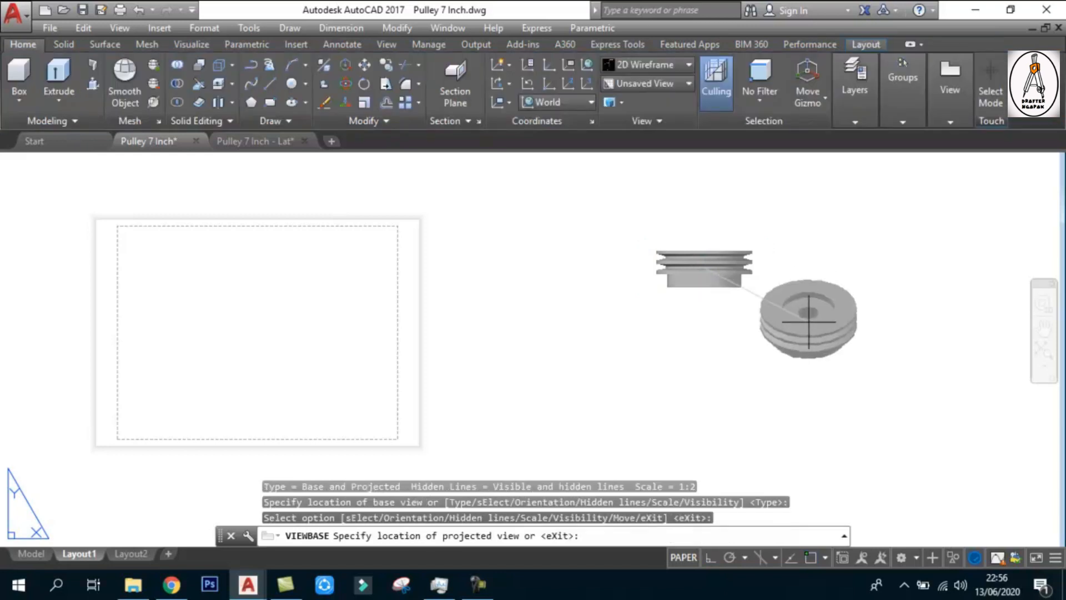
Project four views from the base view: an isometric at its lower left, and orthographic views above, below and to its right
click(582, 320)
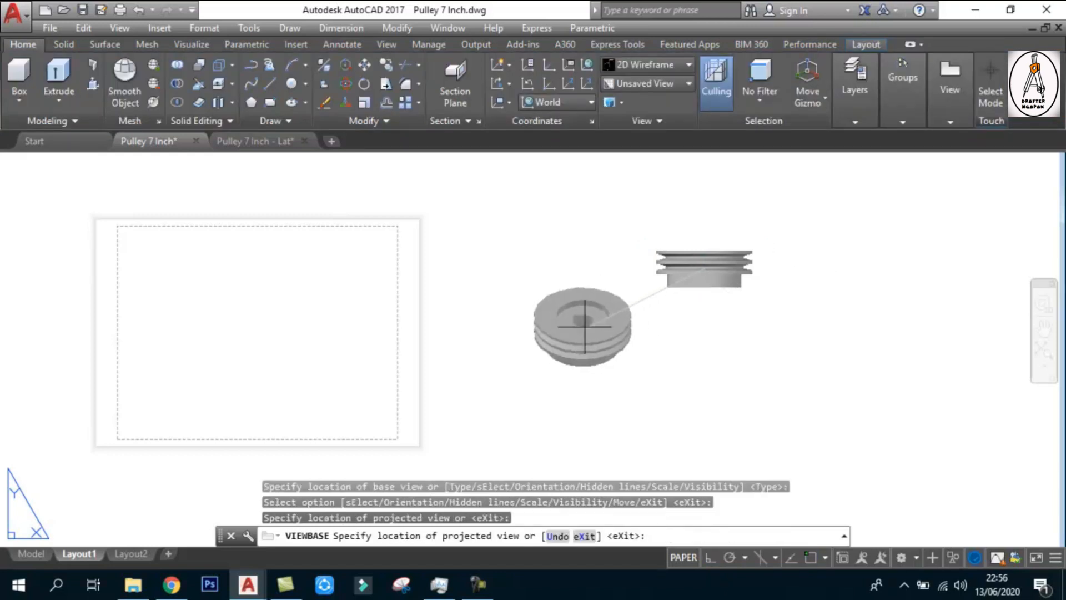
scroll(699, 194, down, 4)
scroll(698, 265, up, 5)
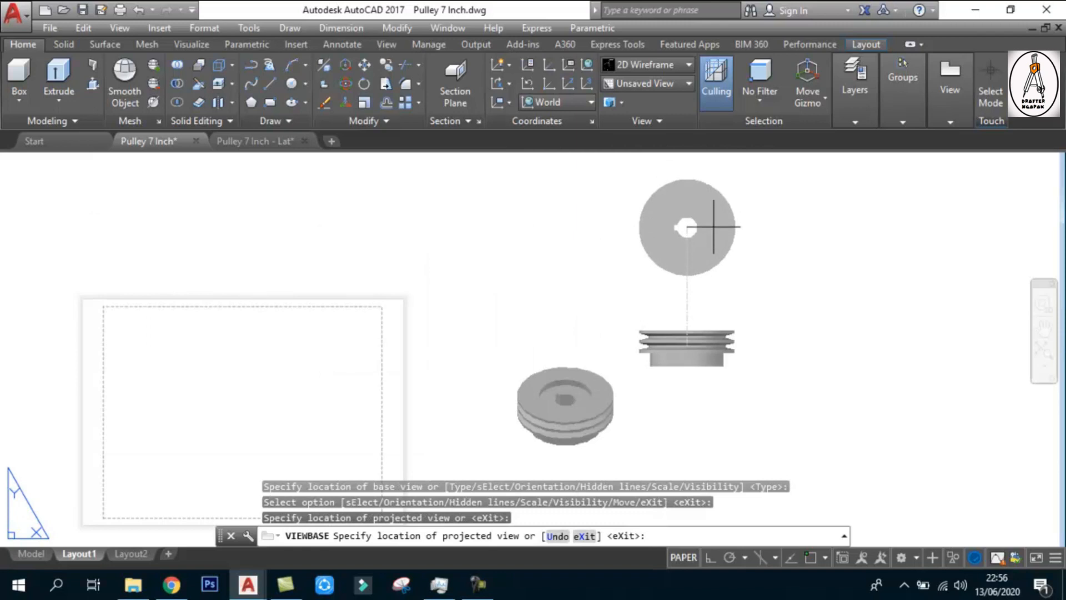
click(708, 231)
scroll(709, 231, down, 3)
click(716, 371)
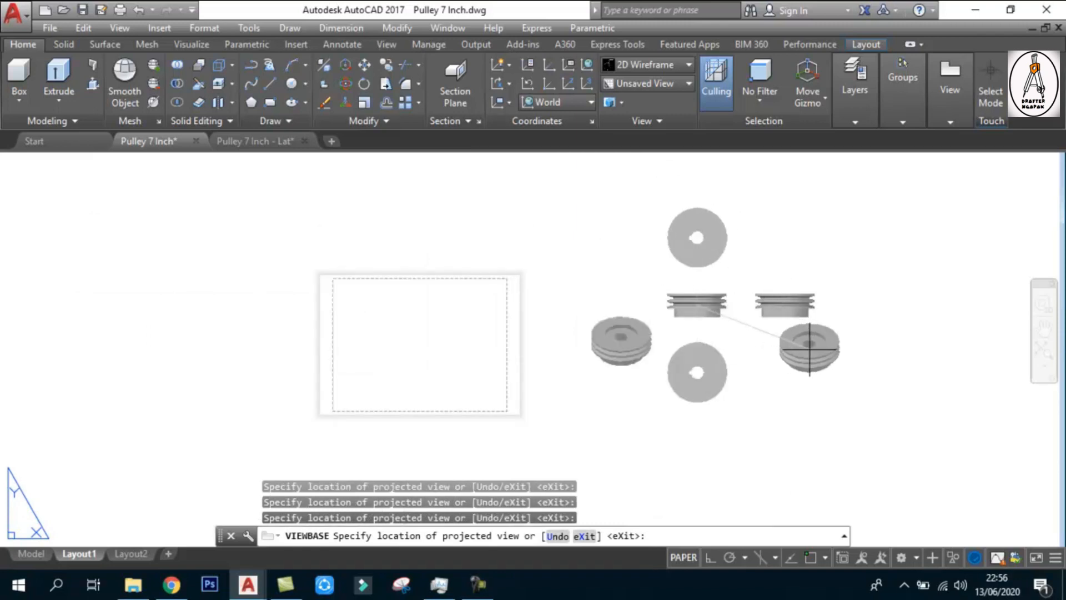
click(767, 335)
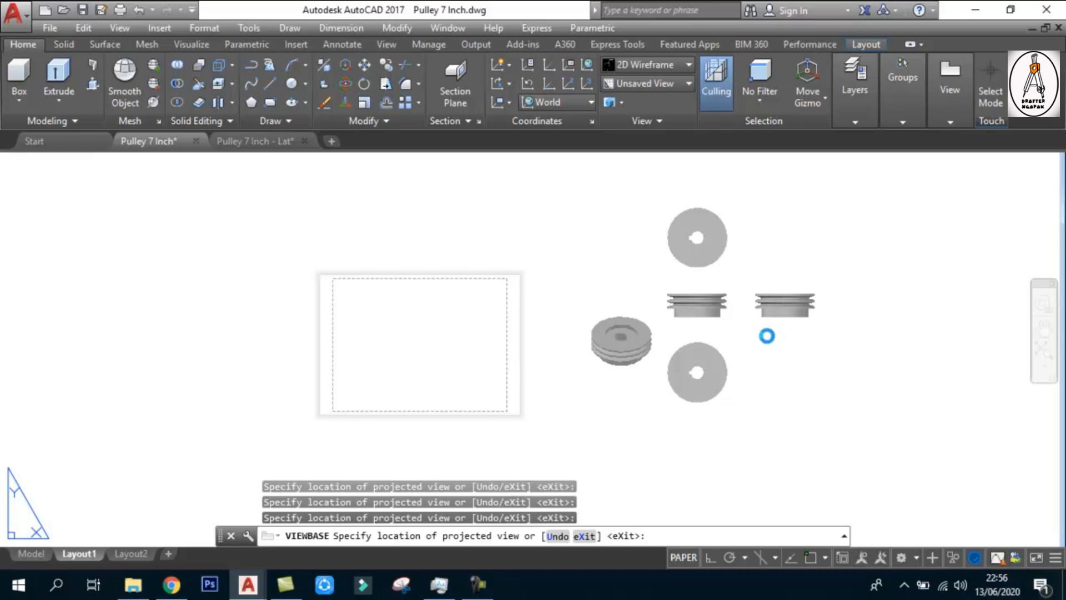
key(Return)
scroll(684, 304, up, 2)
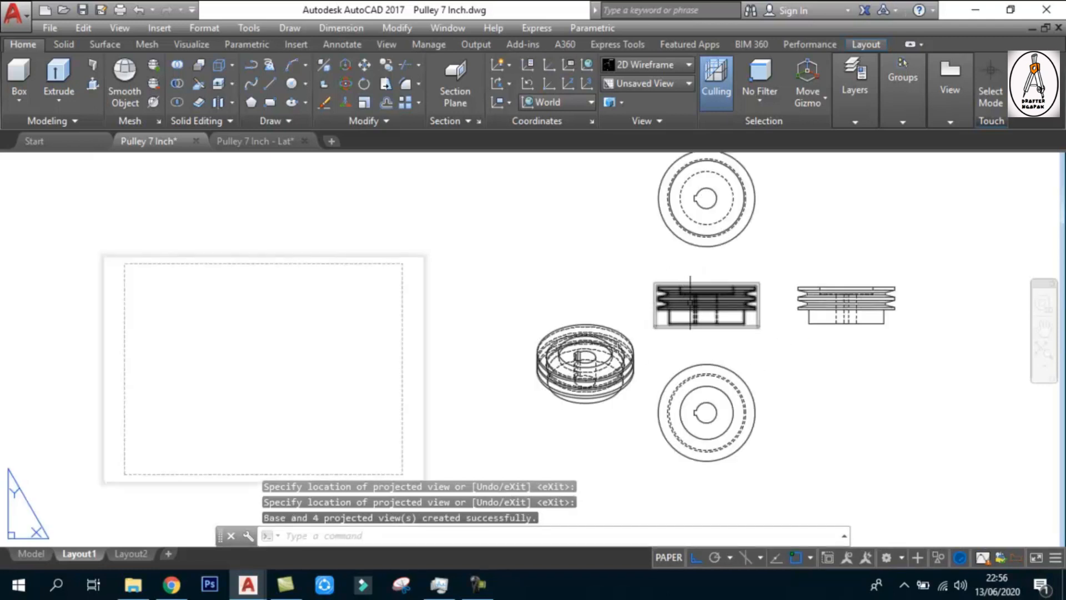
Delete the projected circular view above the pulley's front view on Layout1
click(754, 258)
click(705, 214)
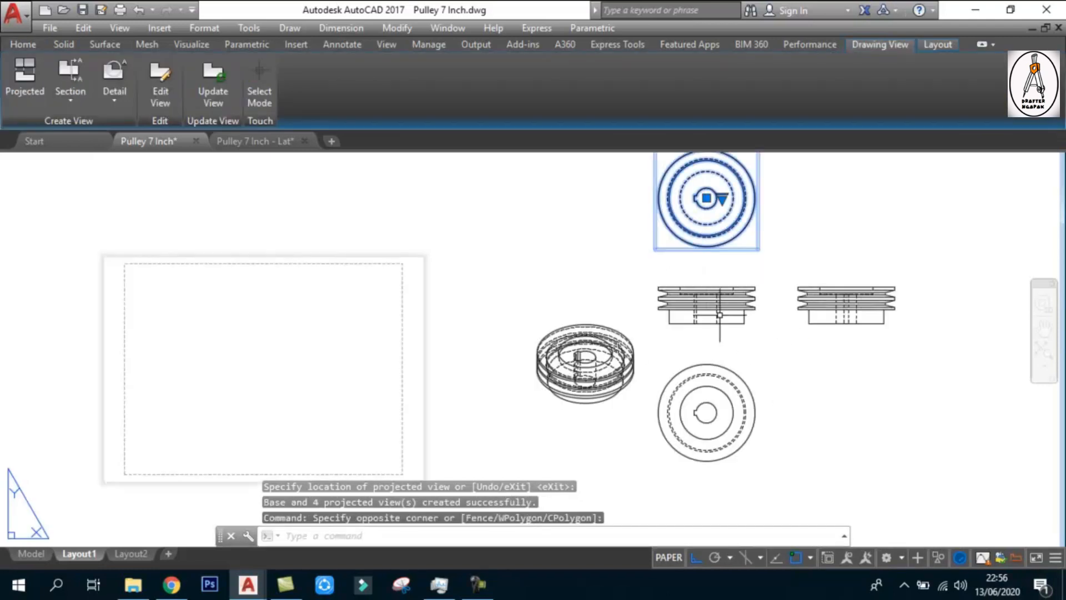
scroll(713, 328, down, 2)
key(Delete)
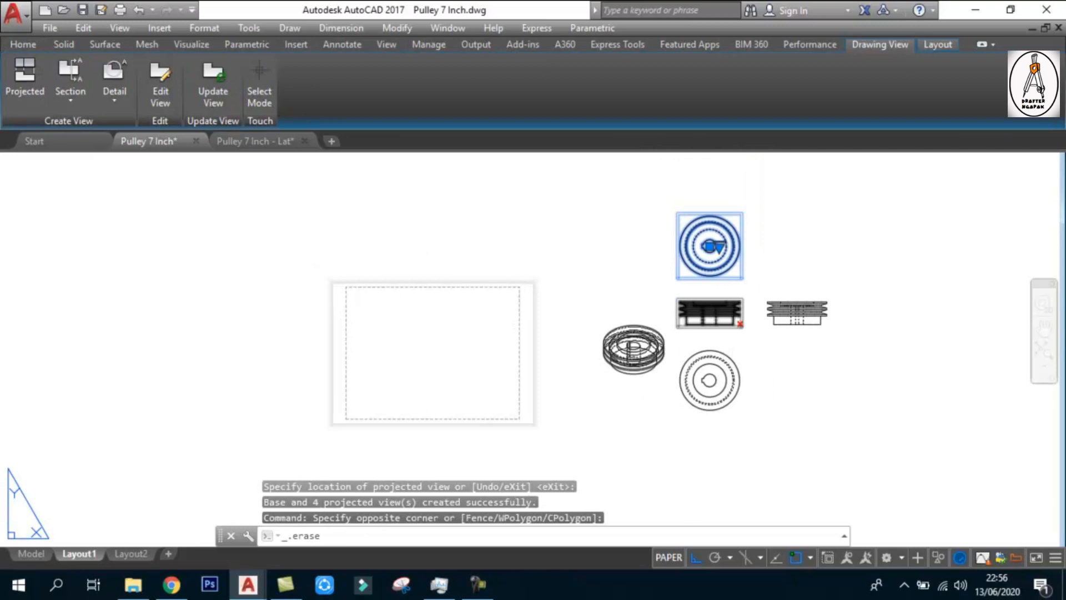
Move the circular view from below the front view to the empty space directly above it
click(766, 436)
click(697, 381)
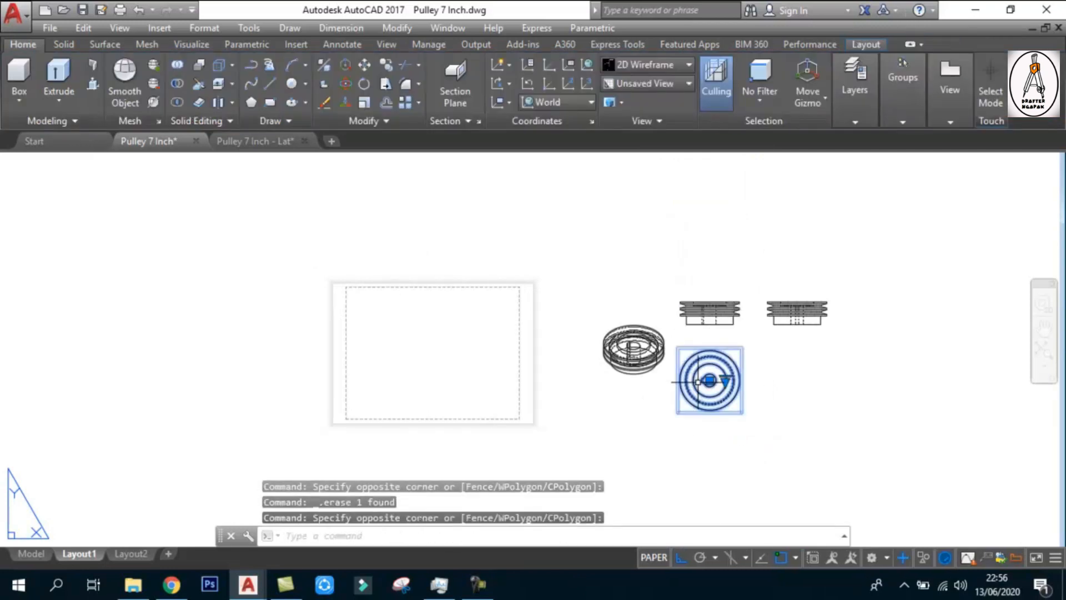
text(m)
key(Return)
click(780, 402)
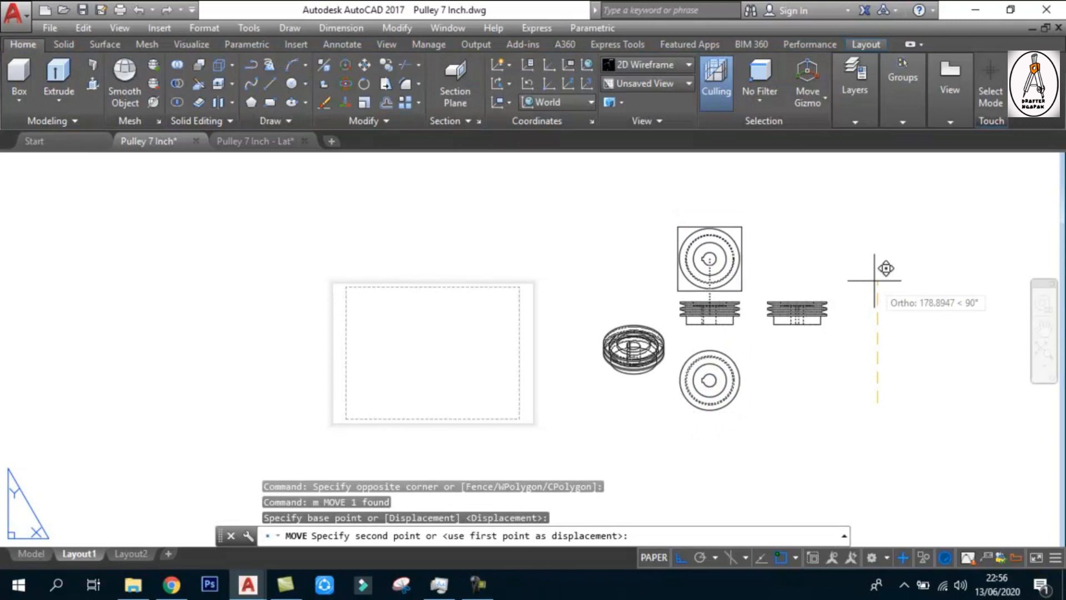
click(834, 274)
scroll(738, 264, up, 2)
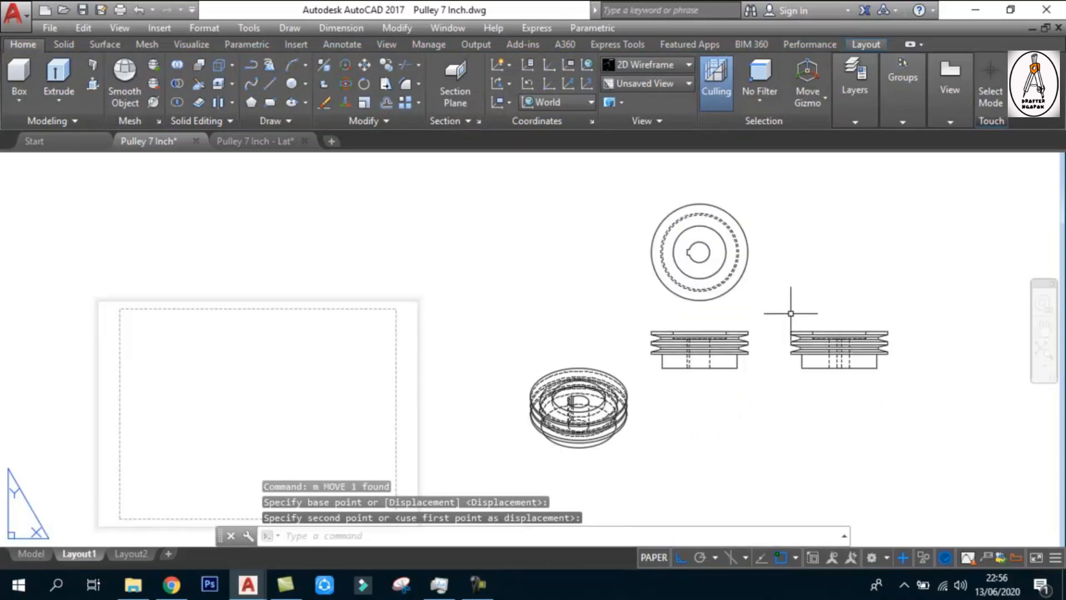
scroll(788, 308, down, 2)
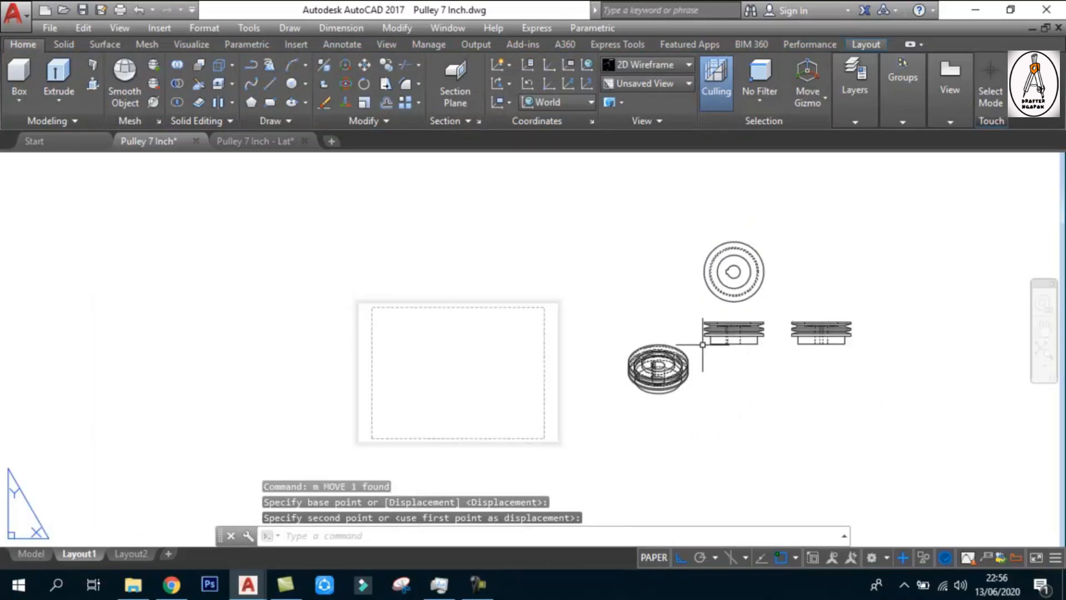
Move the front, side and circular views together from beside the sheet onto the Layout1 sheet
key(Return)
click(841, 373)
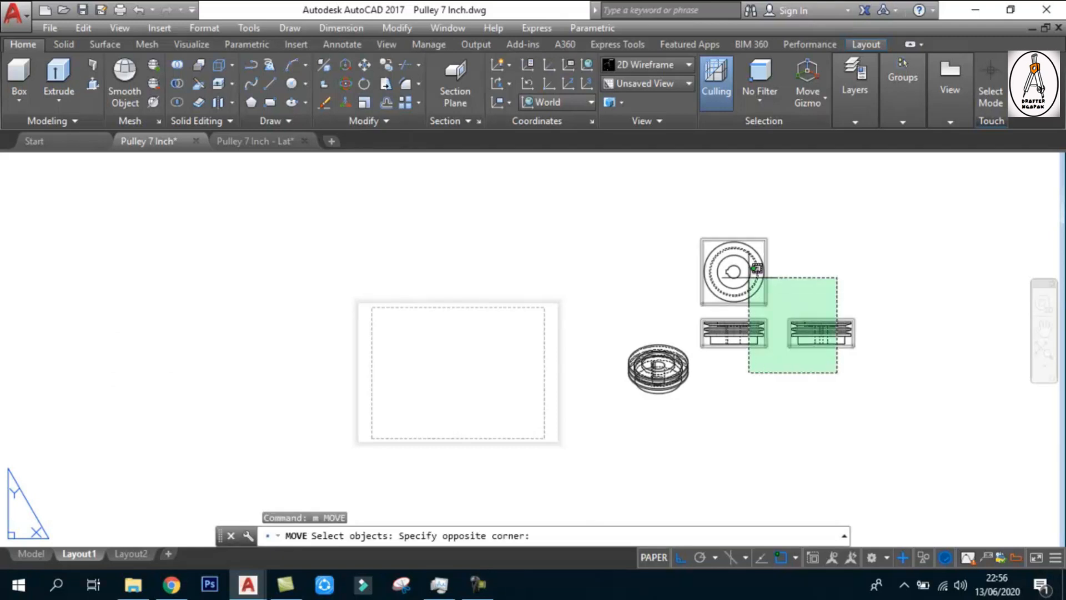
click(738, 266)
key(Return)
click(778, 282)
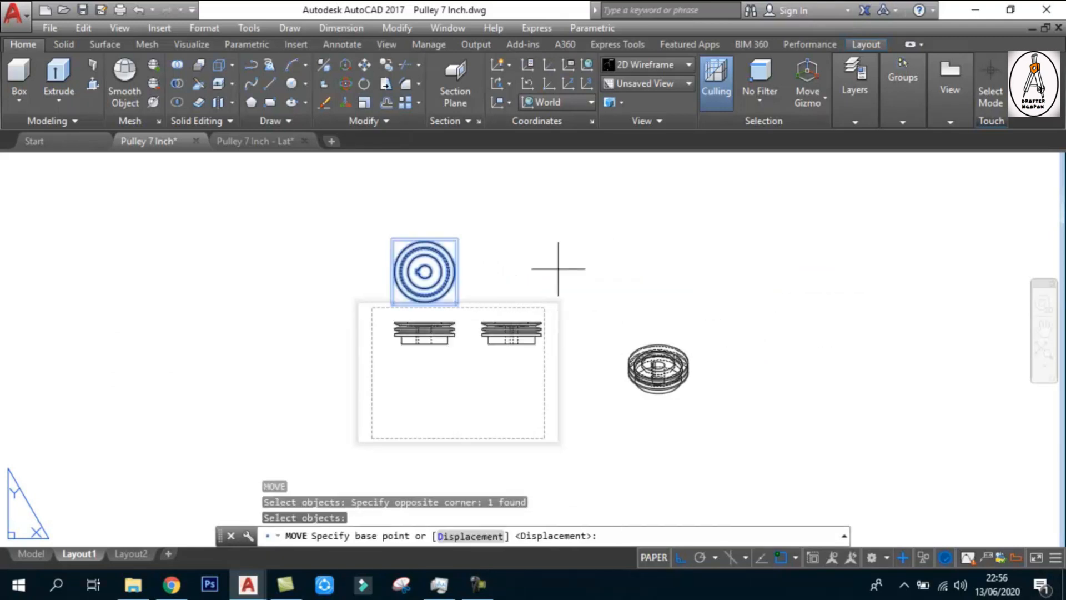
key(Escape)
Shift the three orthographic views slightly to the left within the sheet border
key(Return)
click(319, 219)
click(595, 230)
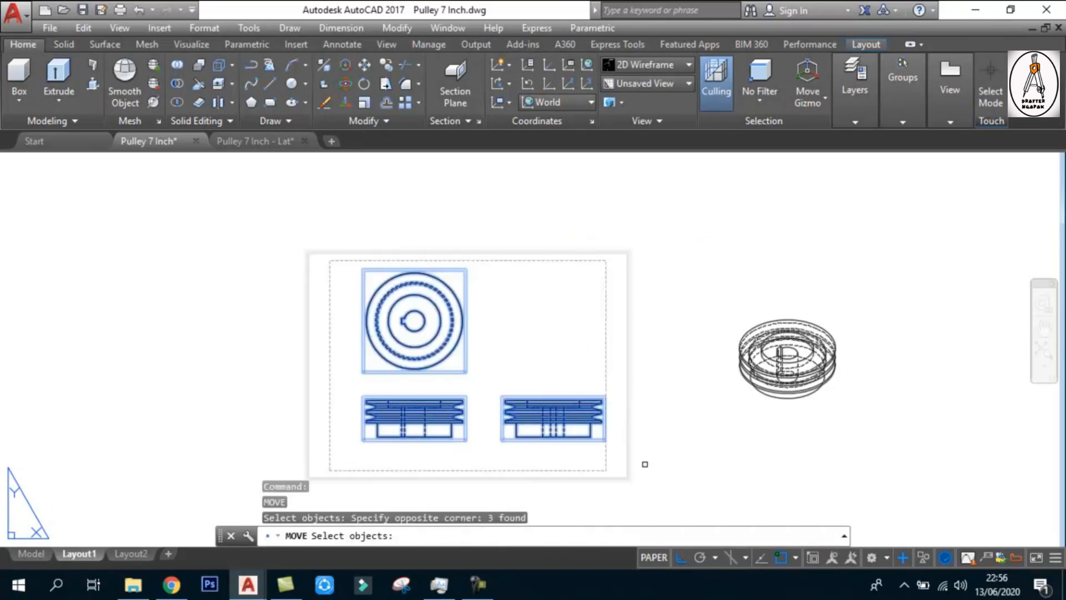
key(Return)
click(704, 437)
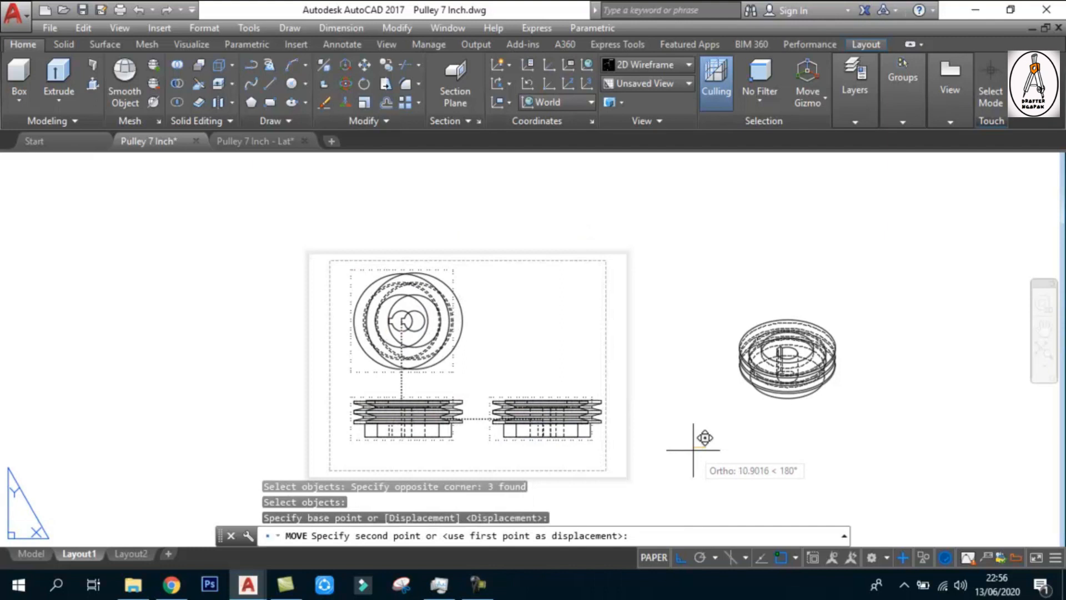
click(690, 438)
Move the isometric view onto the sheet above the side view, with Ortho mode off for free placement
key(Return)
click(794, 333)
click(773, 314)
key(Return)
click(856, 387)
scroll(549, 335, up, 2)
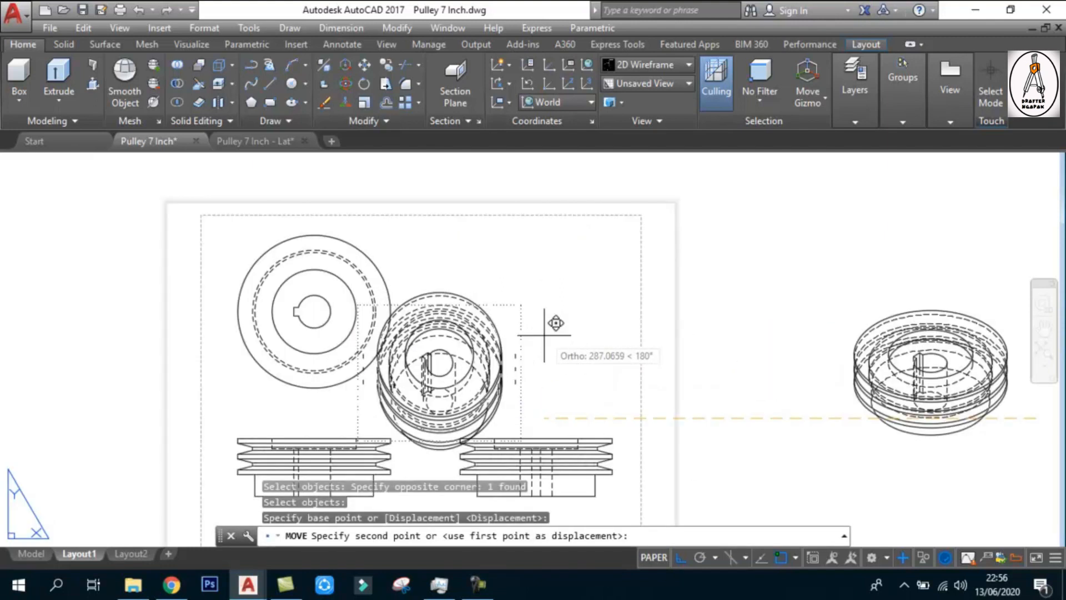
key(F8)
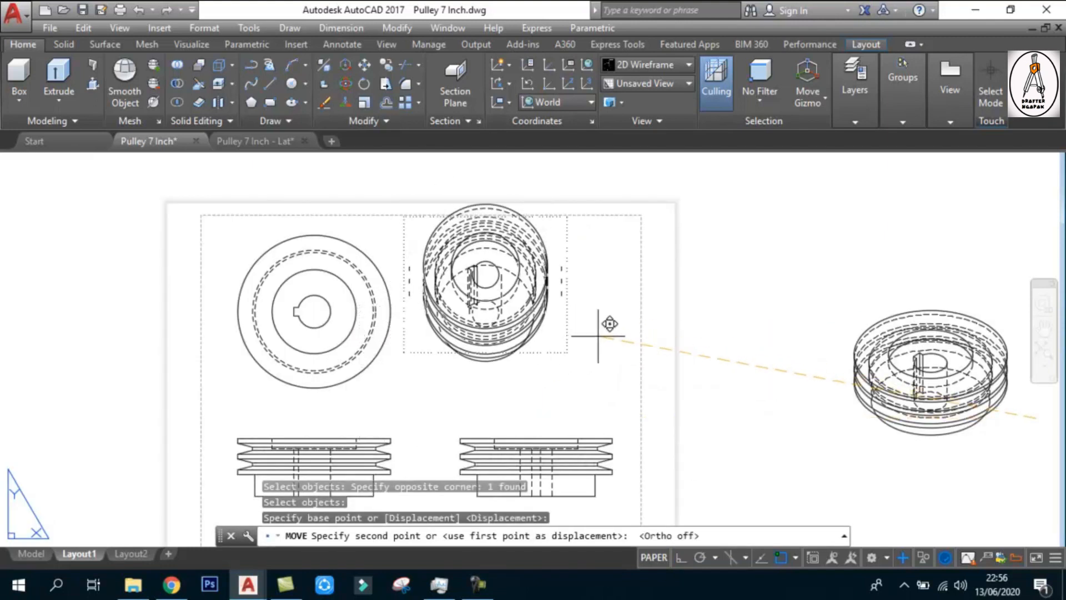
click(632, 351)
key(Escape)
scroll(675, 311, down, 2)
scroll(482, 380, up, 2)
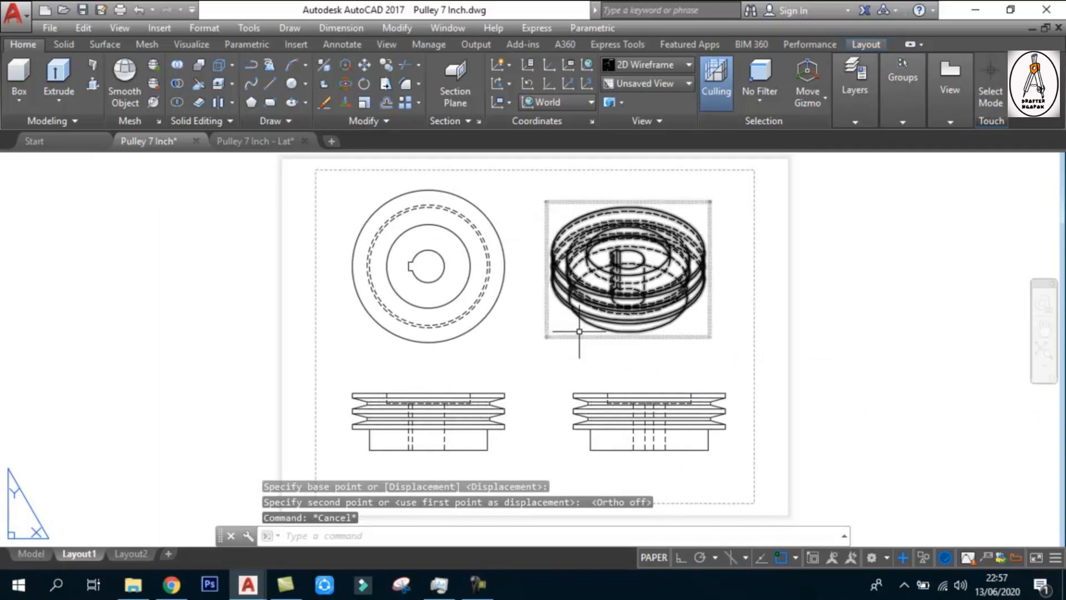
Add a horizontal linear dimension across the front view's full top rim, place it above the view, and save the drawing
middle_drag(526, 382, 519, 350)
scroll(401, 406, up, 2)
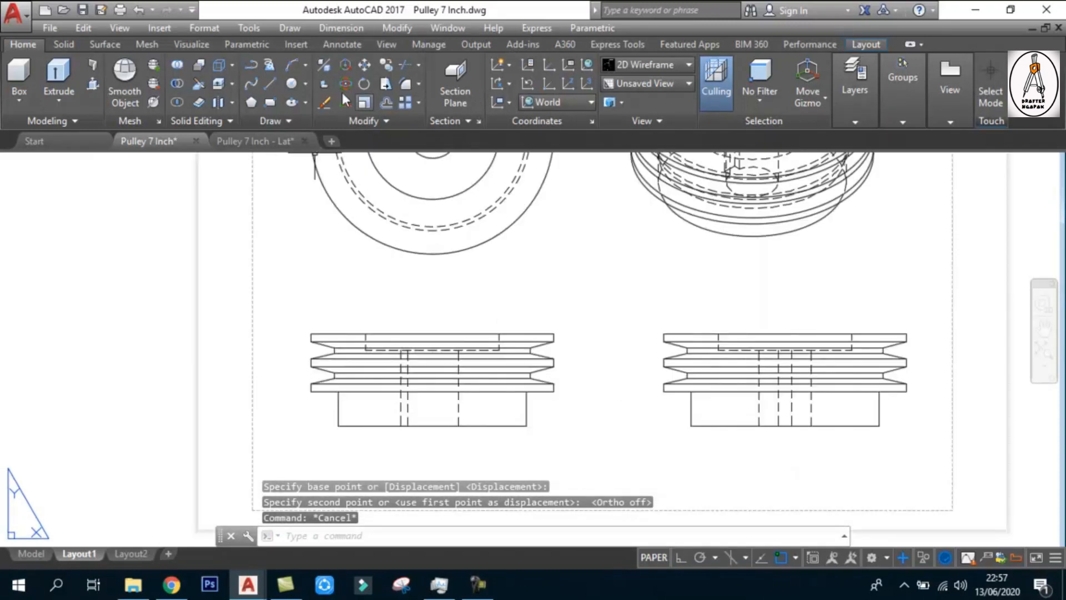
click(342, 44)
click(296, 102)
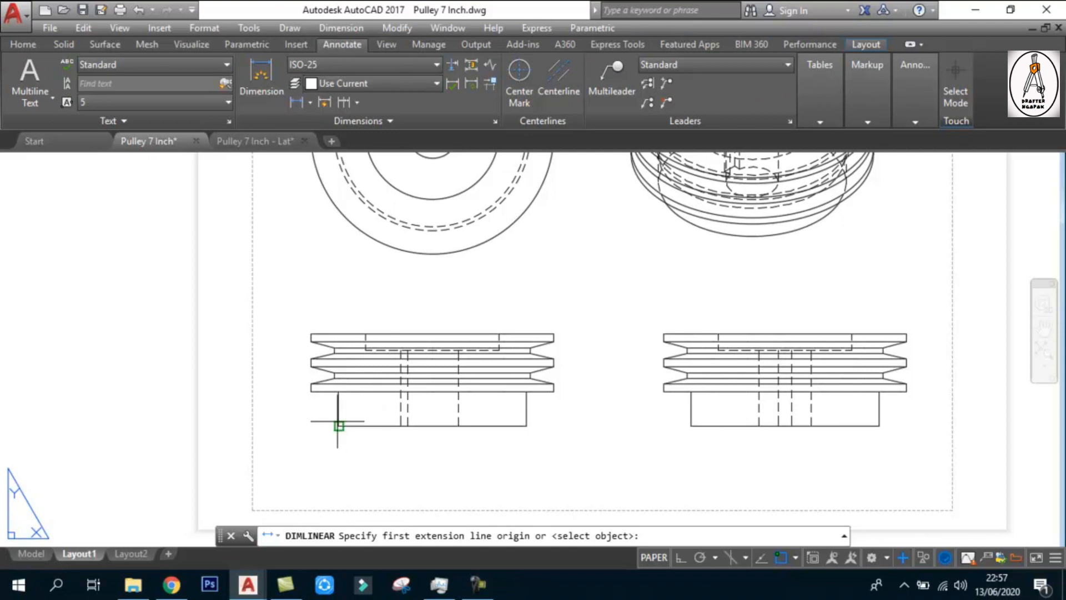
scroll(309, 336, up, 3)
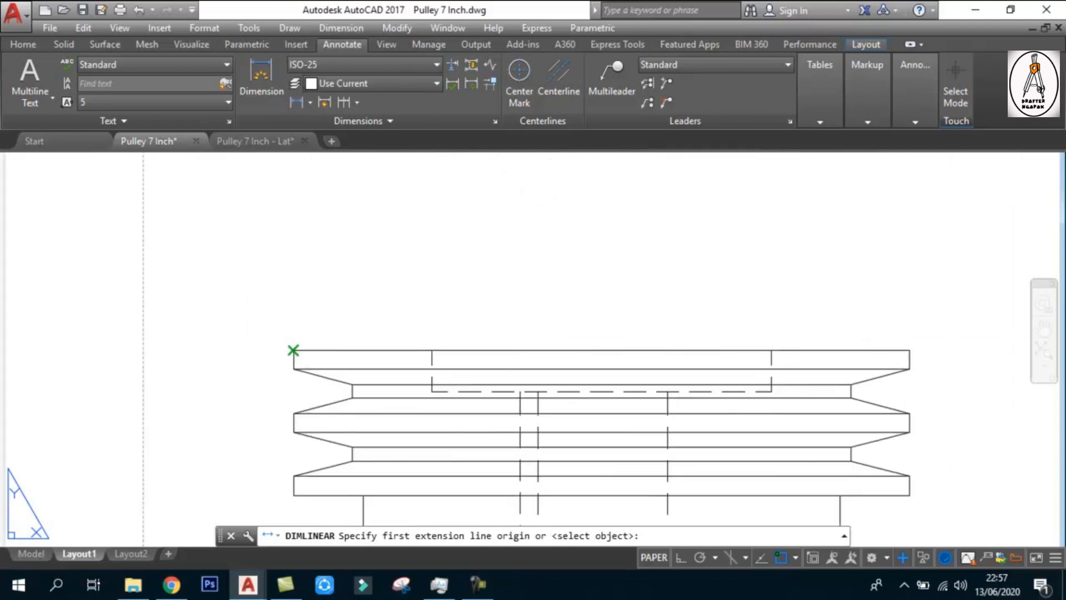
click(296, 350)
click(908, 350)
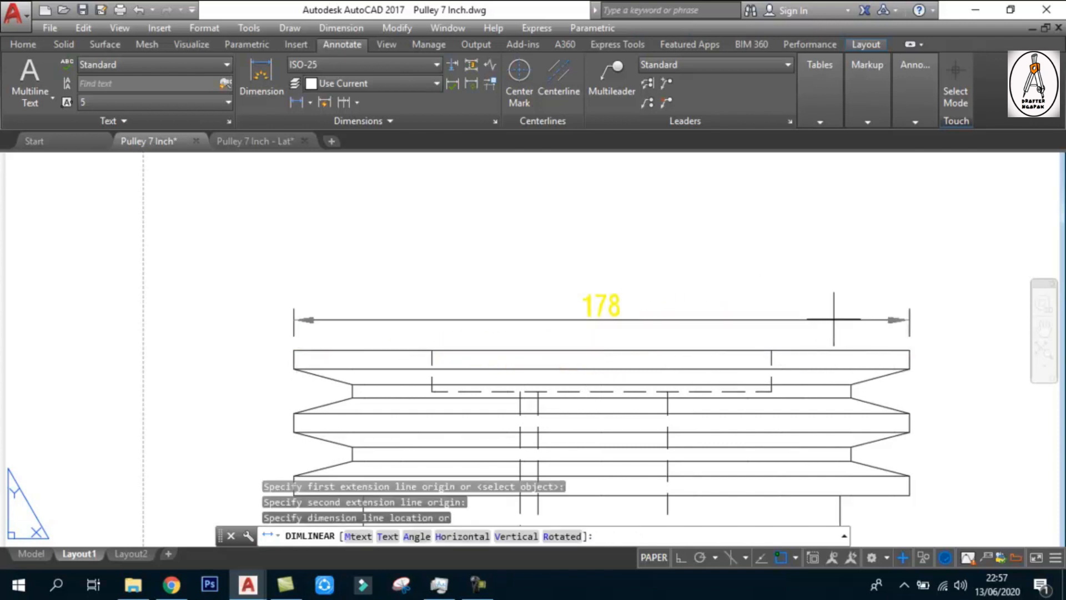
click(816, 304)
scroll(284, 305, down, 2)
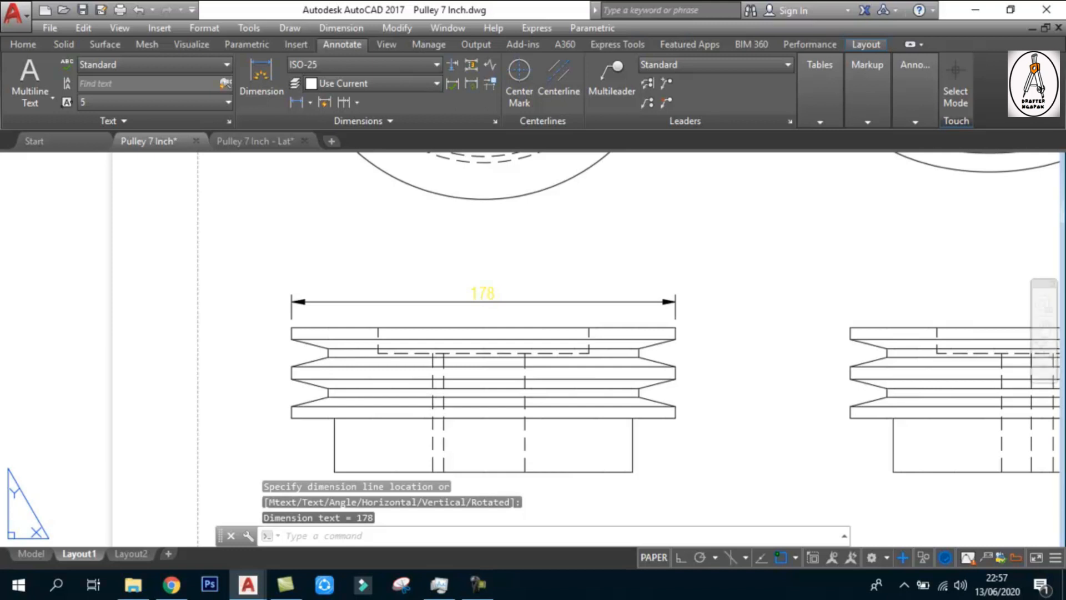
key(ctrl+s)
Prefix the front view's rim dimension with a diameter symbol using %%c, keeping its measured value
scroll(491, 288, up, 4)
click(491, 288)
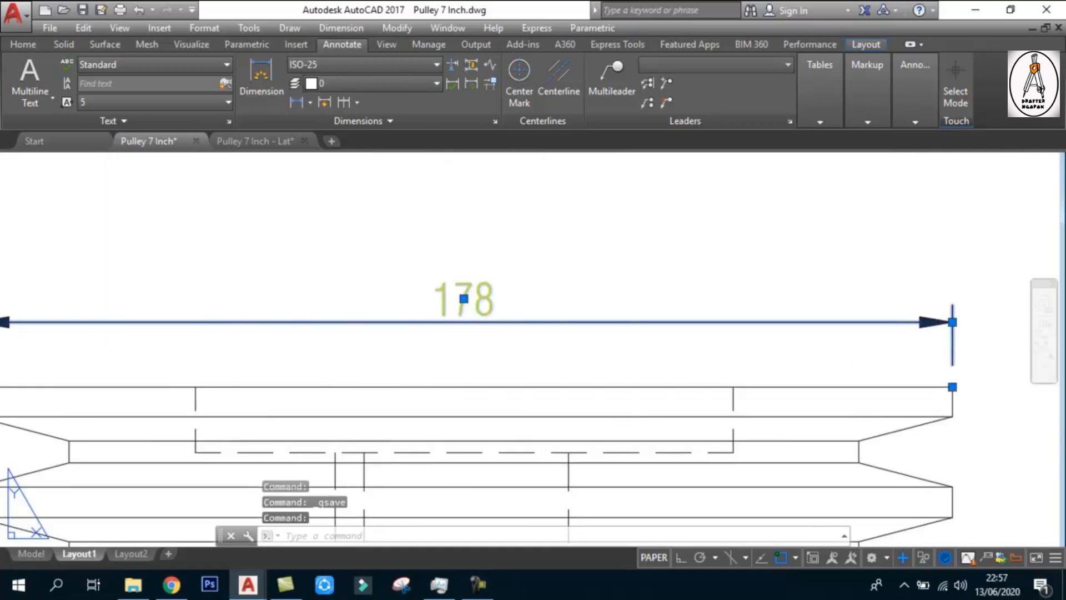
double_click(442, 301)
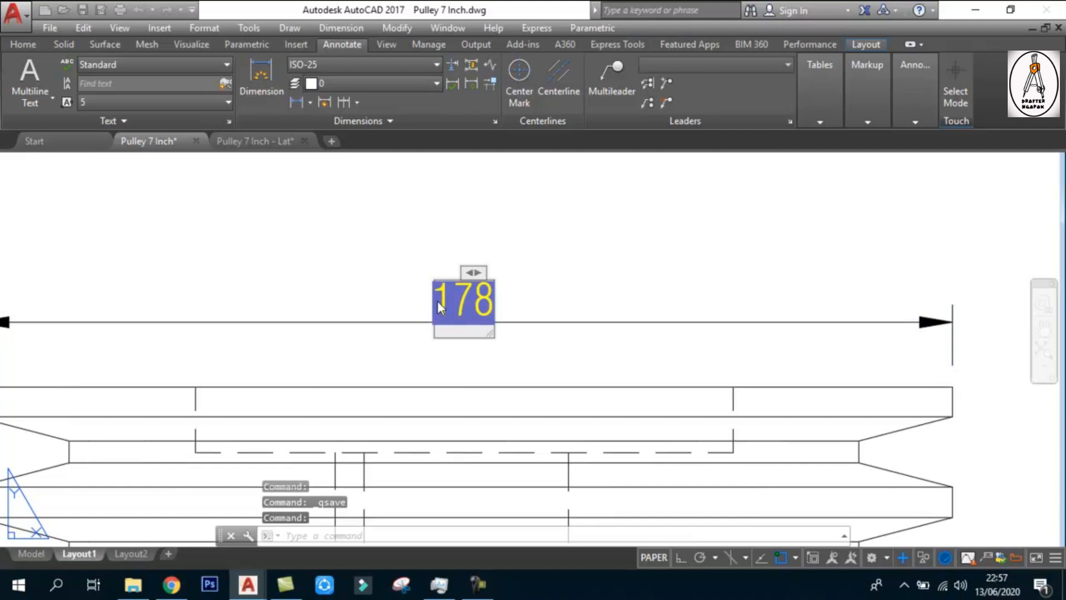
text(%%c)
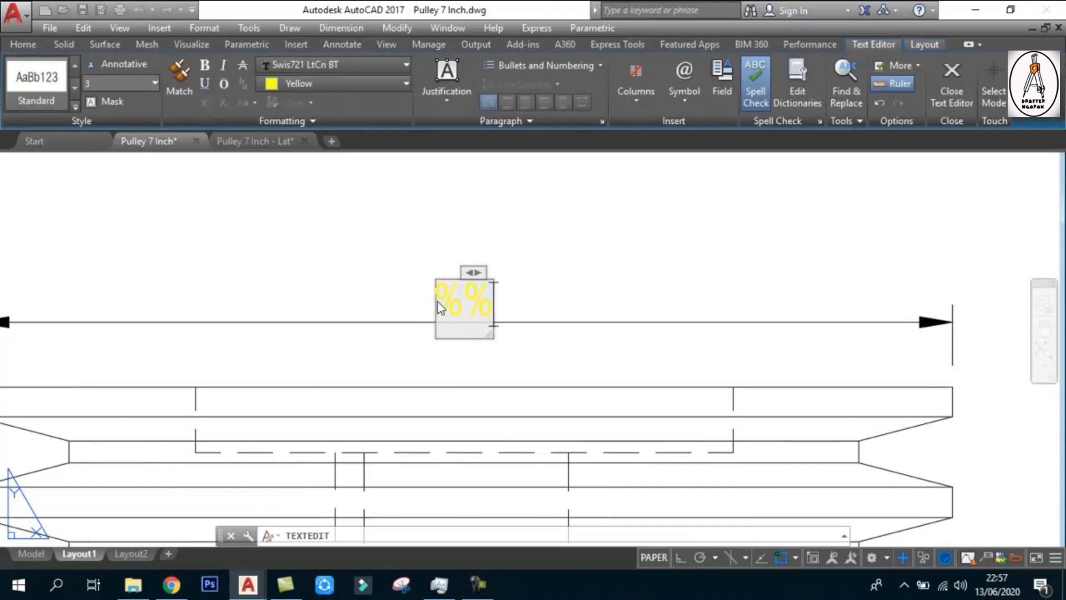
key(ctrl+z)
key(ctrl+z)
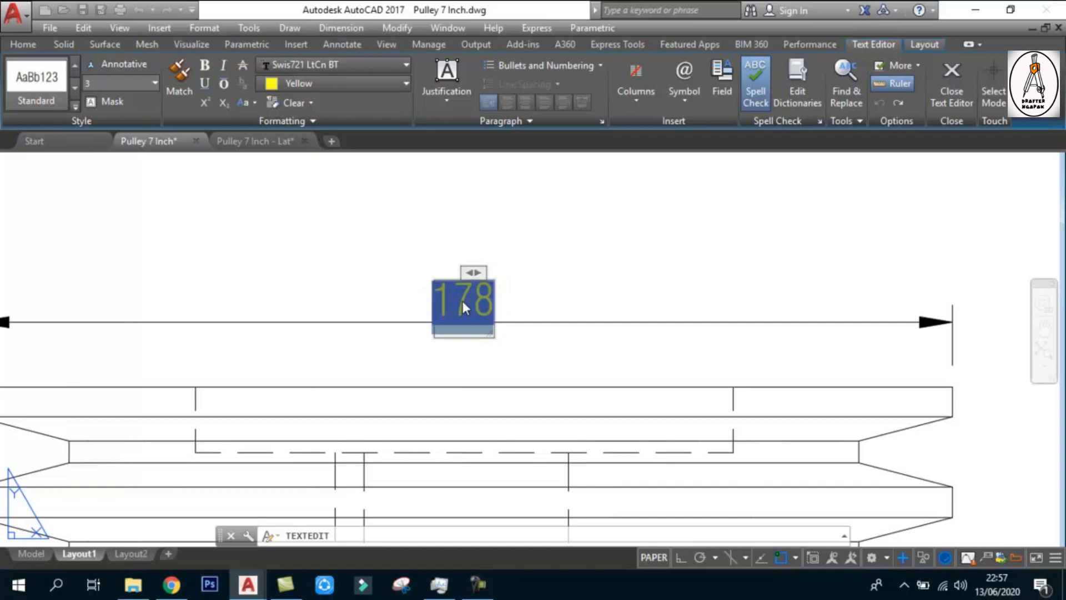
key(Left)
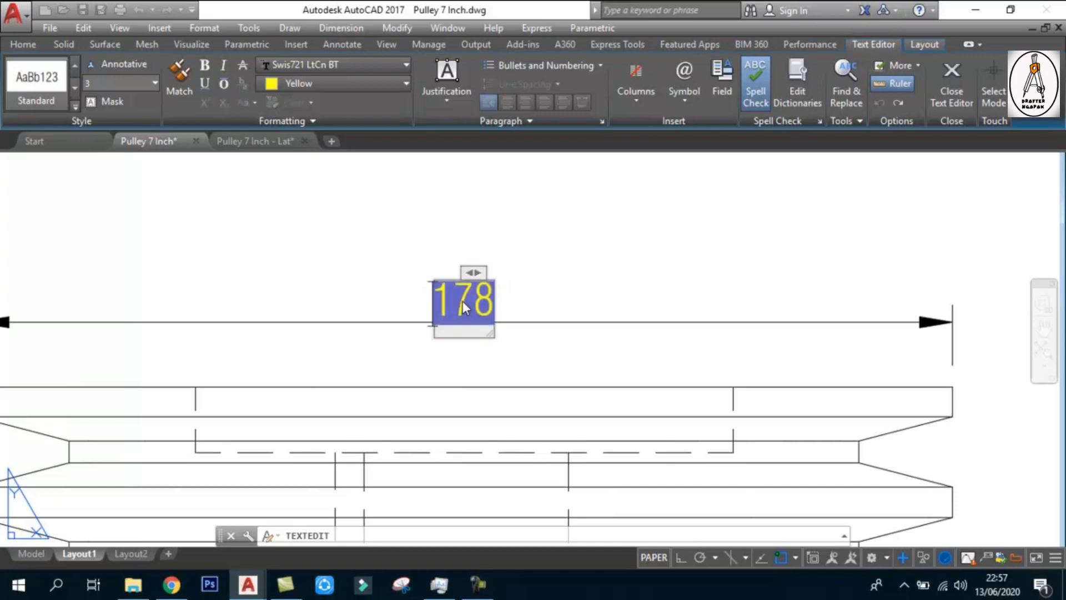
text(%%c)
click(503, 366)
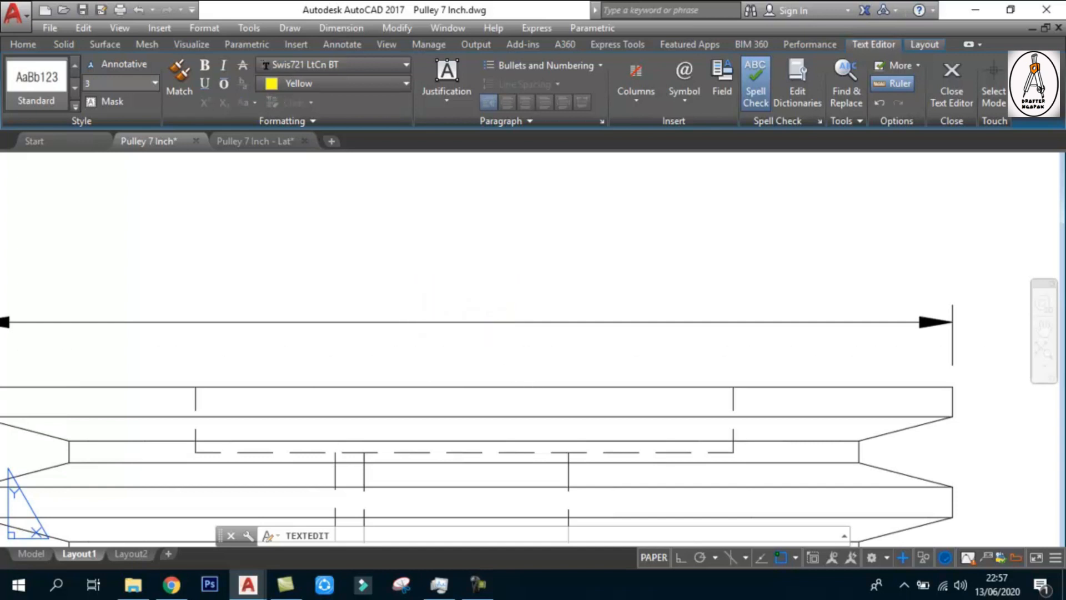
scroll(471, 350, down, 5)
key(Escape)
scroll(472, 350, up, 1)
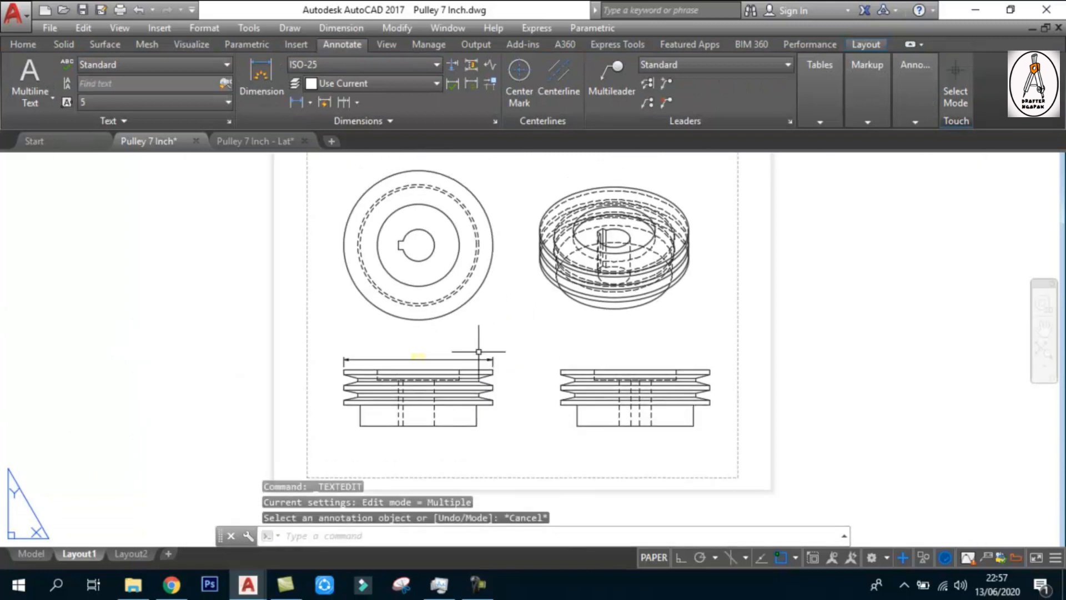
Edit the isometric drawing view to display as Shaded with visible lines
middle_drag(493, 298, 514, 318)
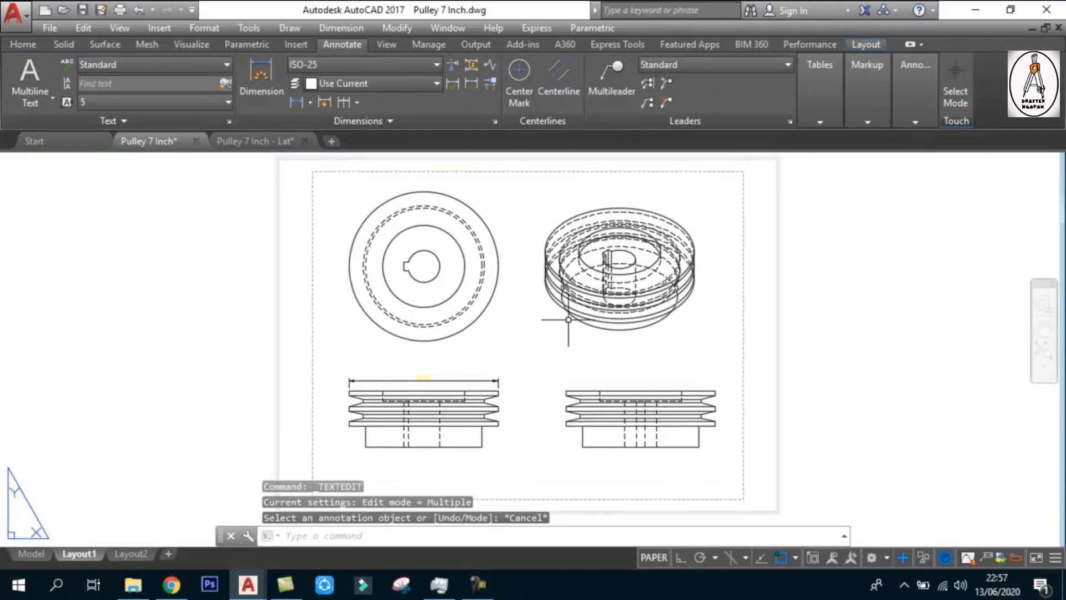
click(668, 278)
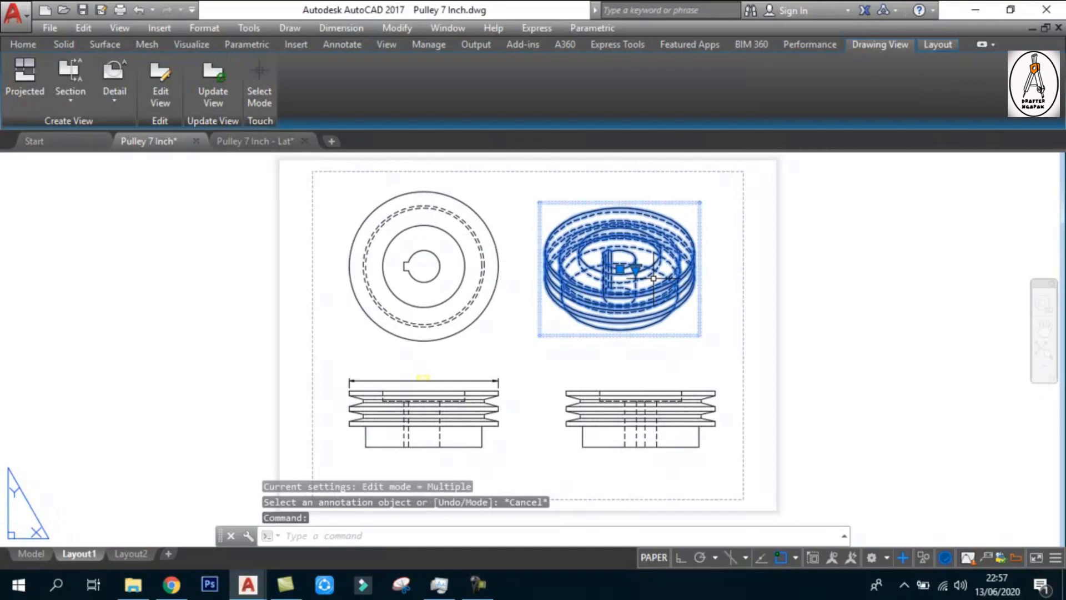
click(159, 81)
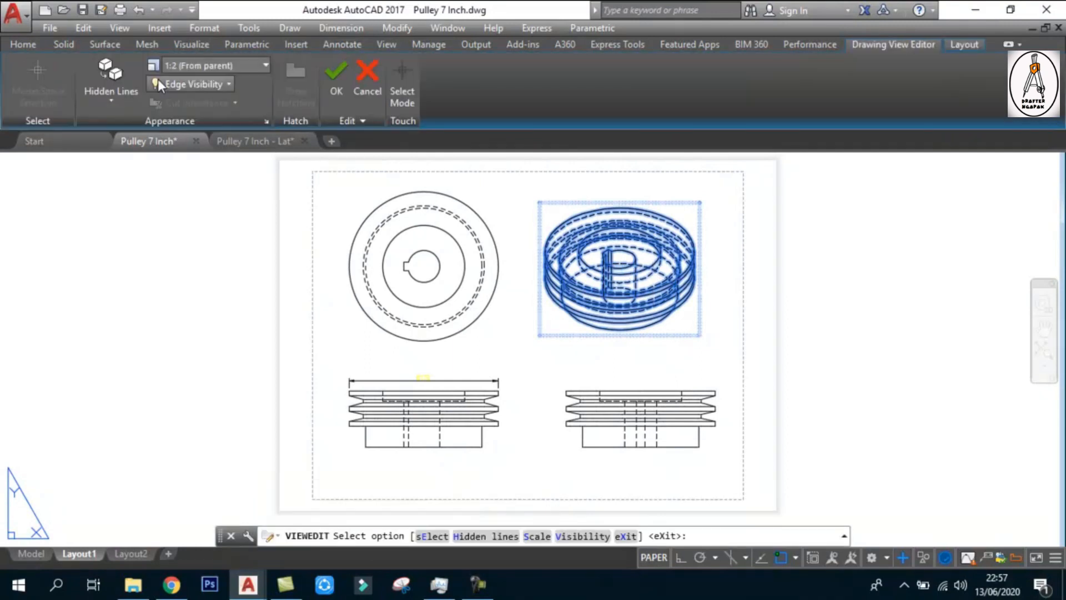
click(122, 104)
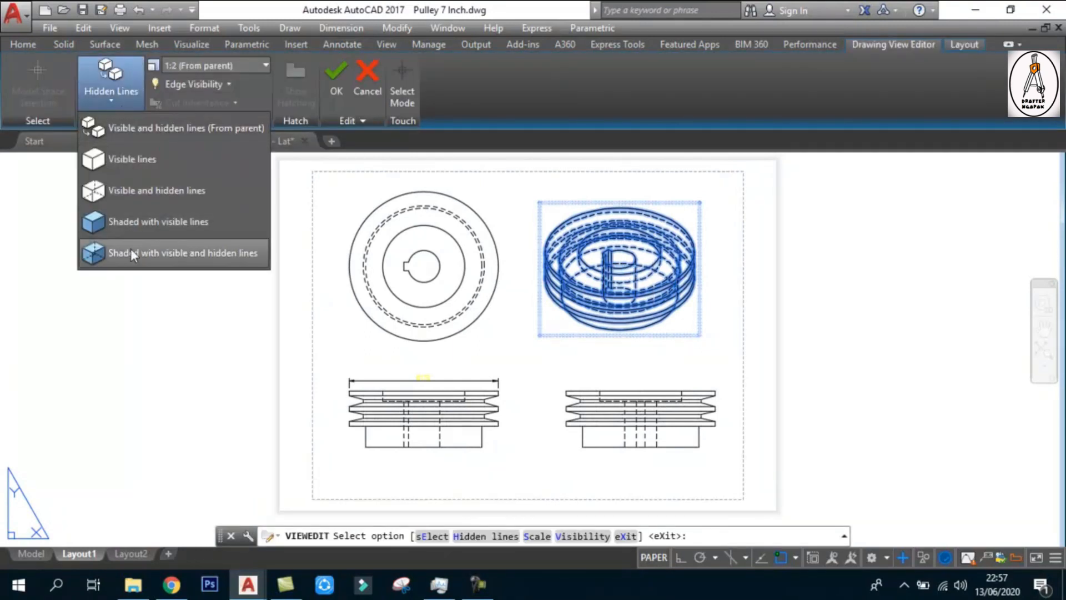
click(126, 222)
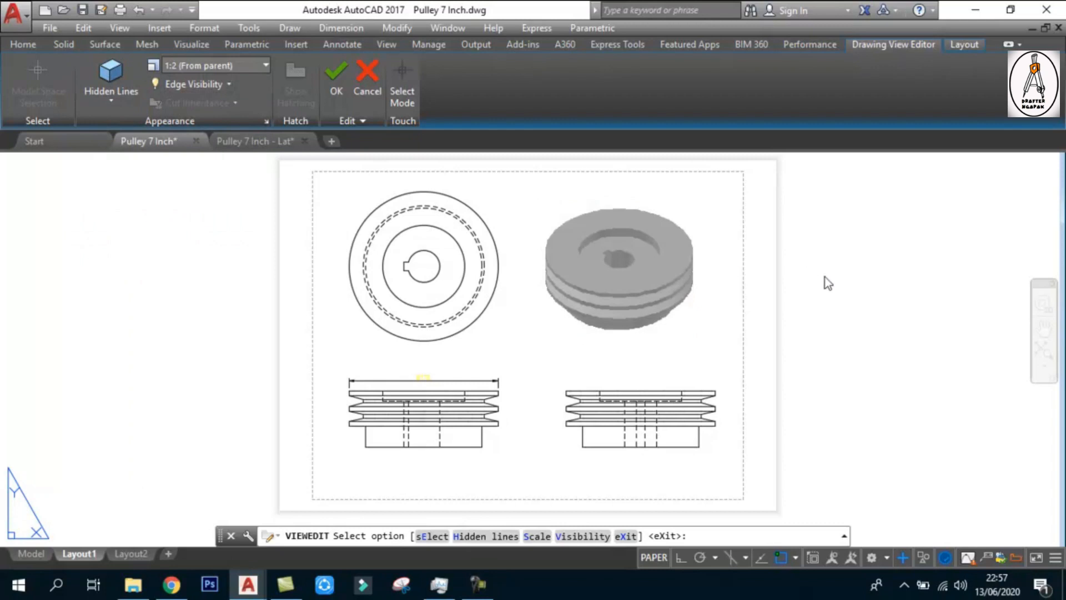
key(Escape)
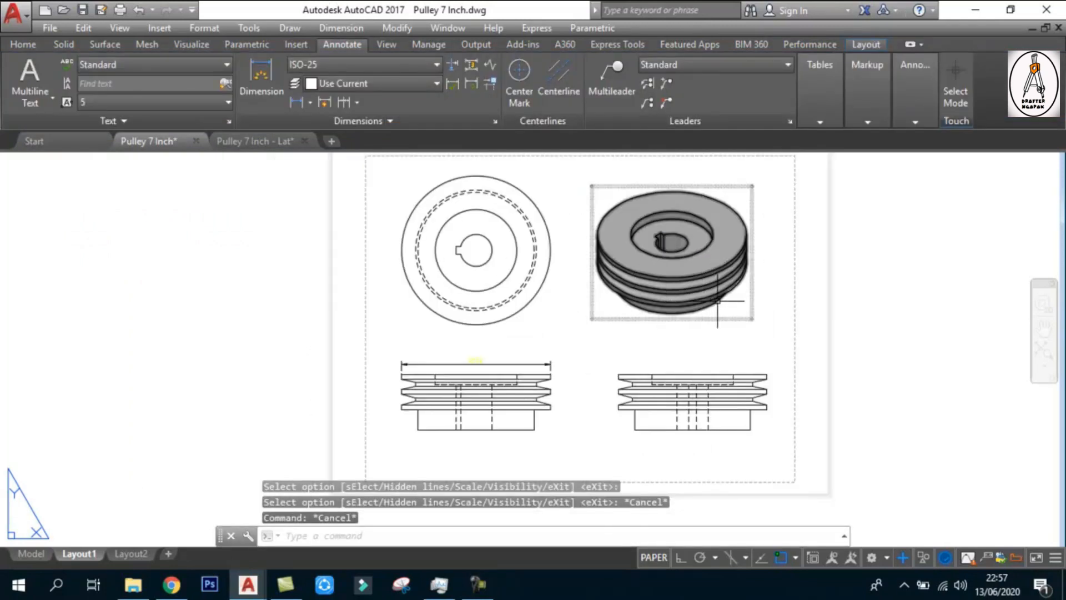
click(713, 258)
key(Escape)
click(523, 210)
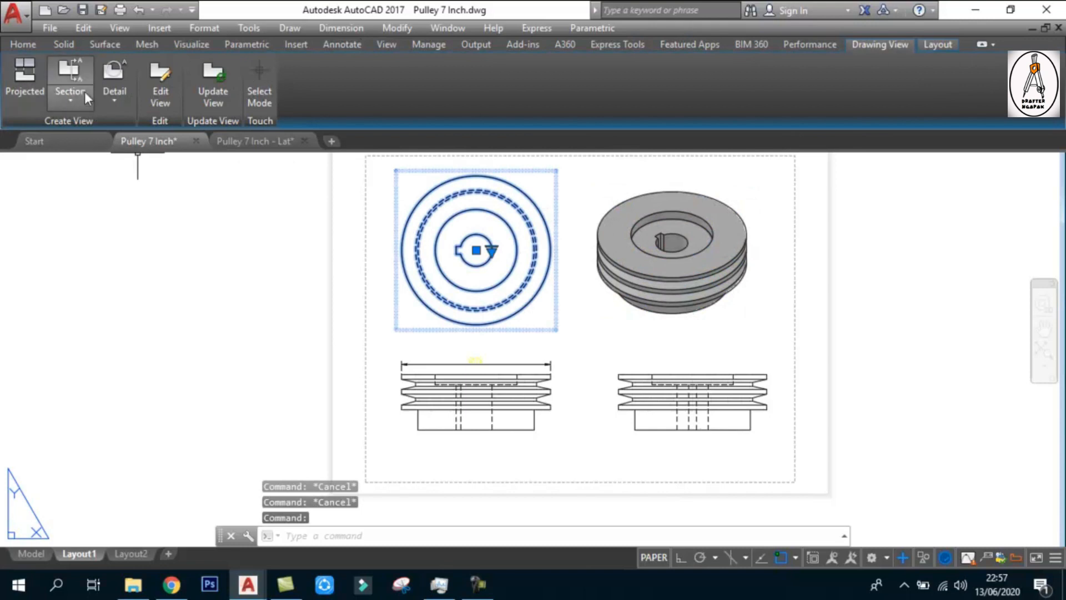
click(75, 97)
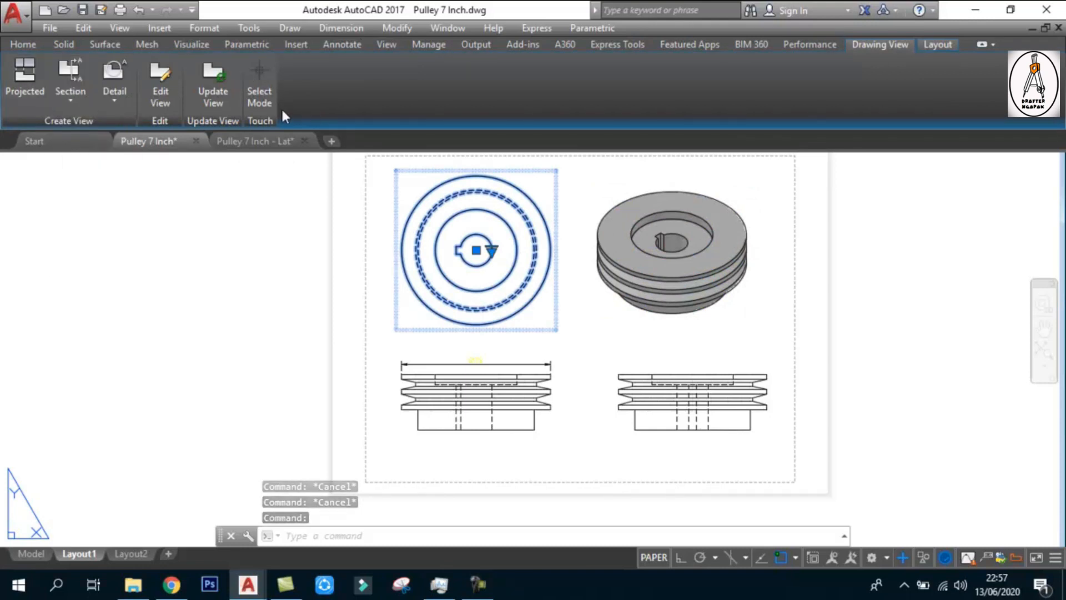
key(Escape)
middle_drag(684, 330, 659, 348)
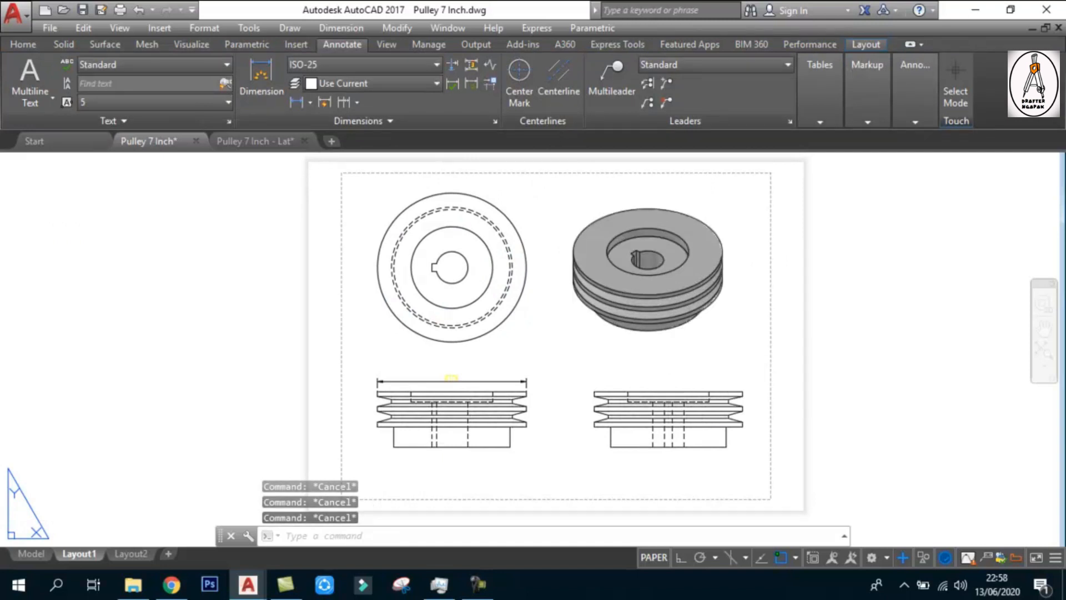
Save the finished pulley drawing
key(ctrl+s)
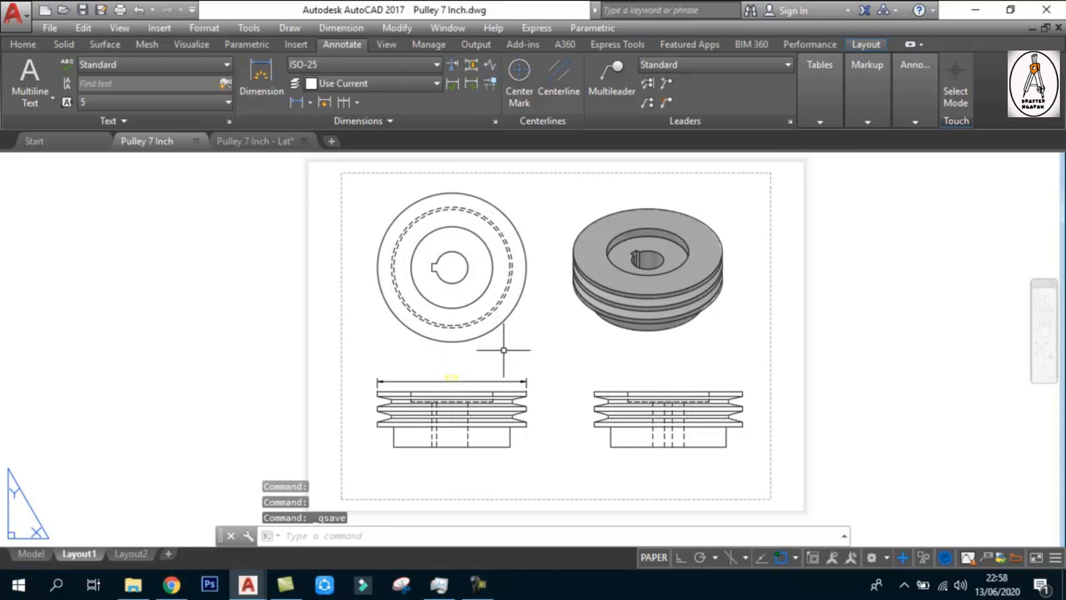
key(Escape)
key(ctrl+s)
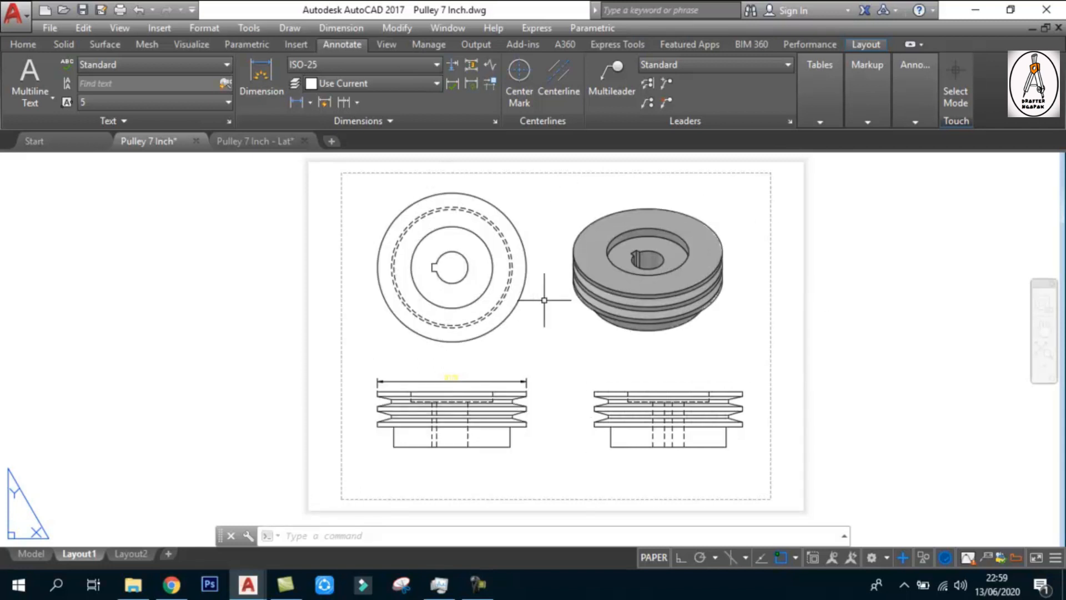
Check the viewer's pulley drawing request in the YouTube Studio comments in Chrome, and return to Pulley 7 Inch.dwg in AutoCAD
click(171, 584)
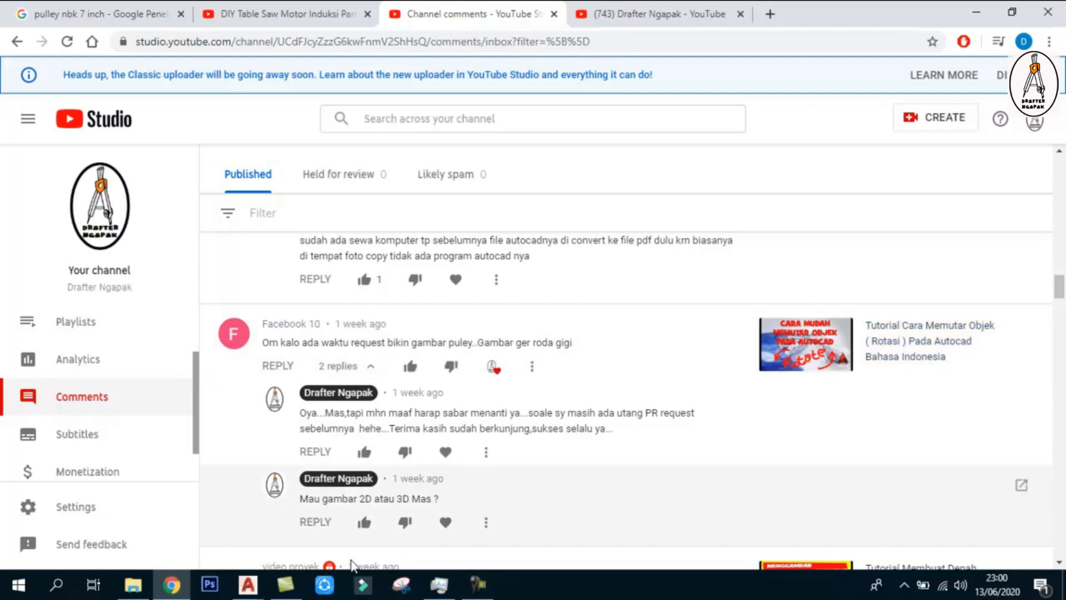
mouse_move(243, 588)
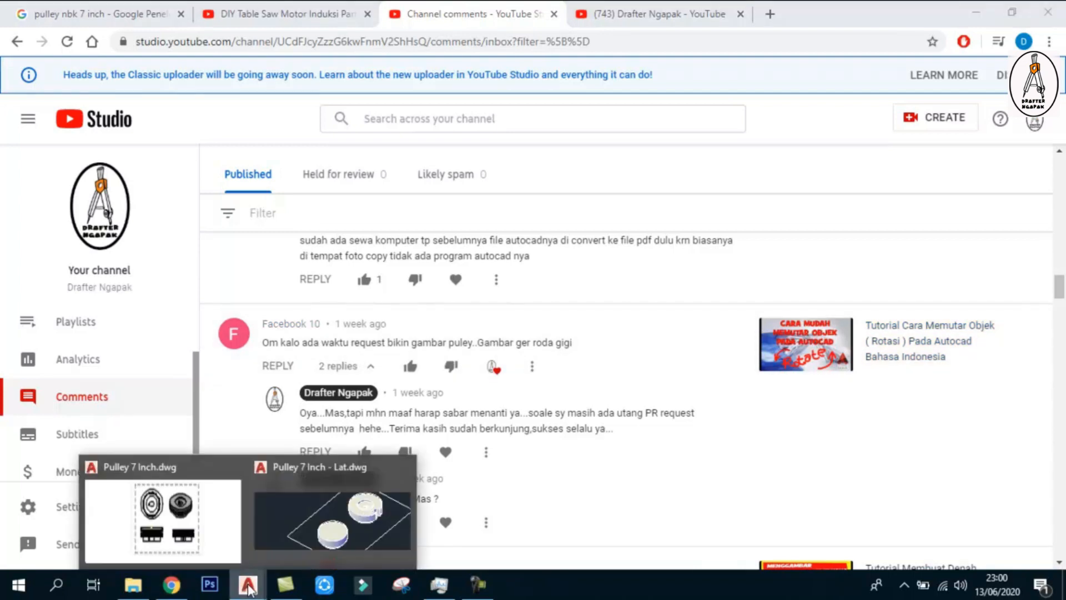
click(204, 539)
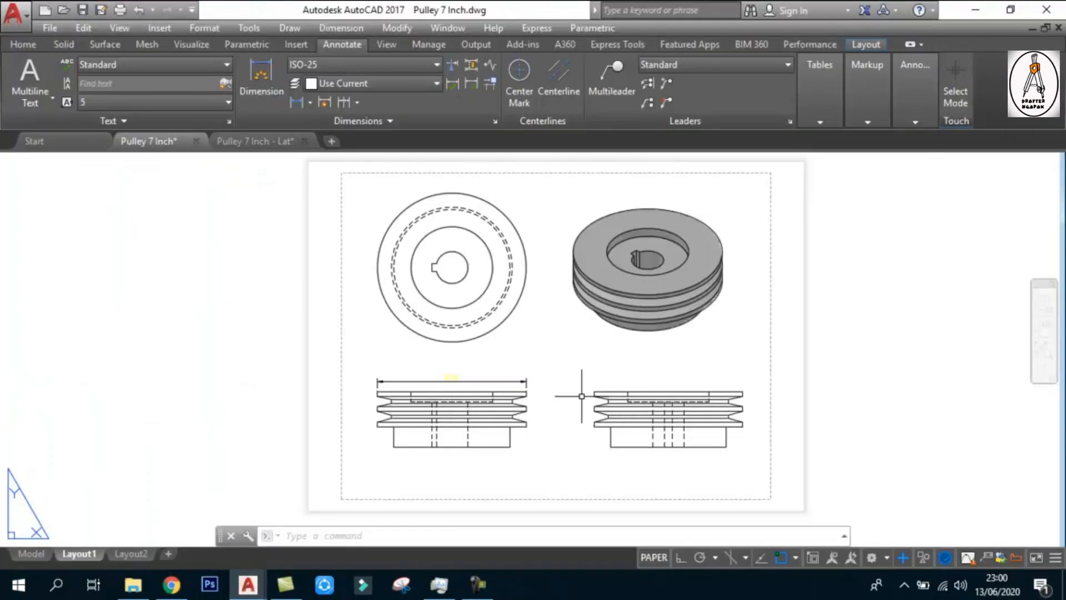